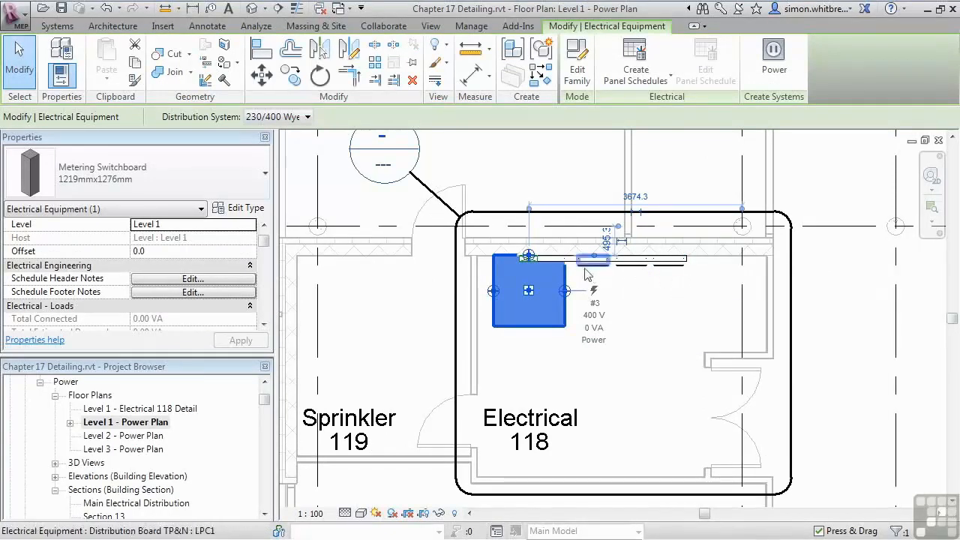
Step: Open the callout view of Electrical room 118 from the power plan, and from it the section view through the room
click(389, 315)
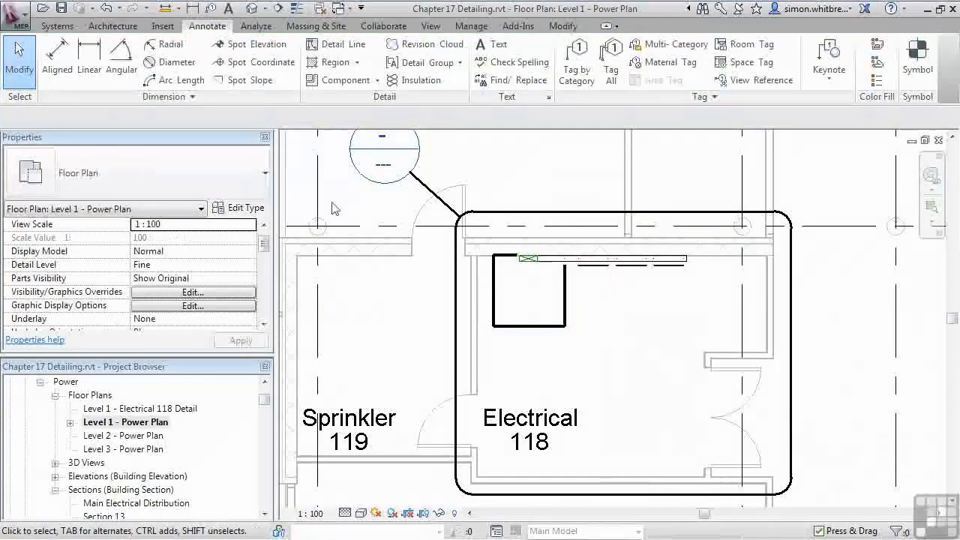
double_click(359, 174)
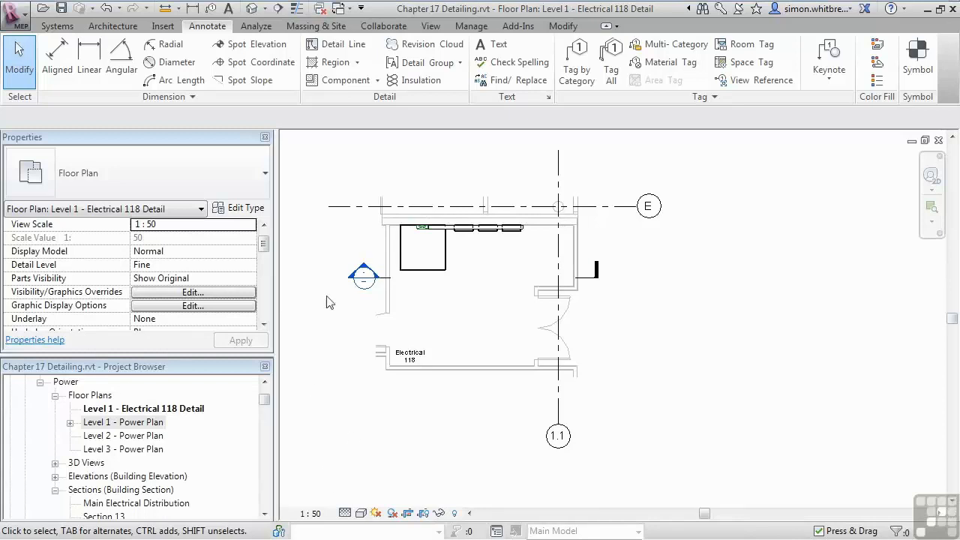
middle_drag(334, 322, 426, 370)
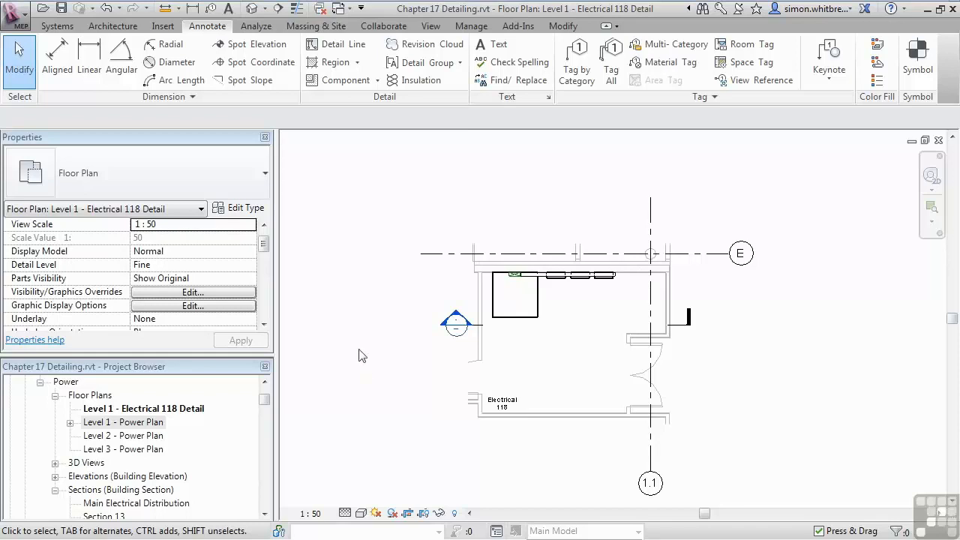
double_click(456, 321)
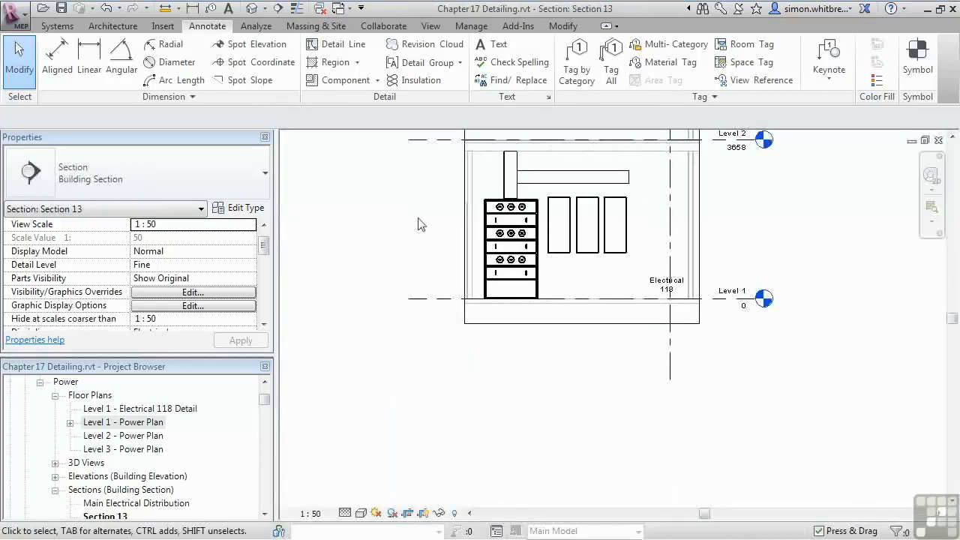
middle_drag(429, 229, 440, 339)
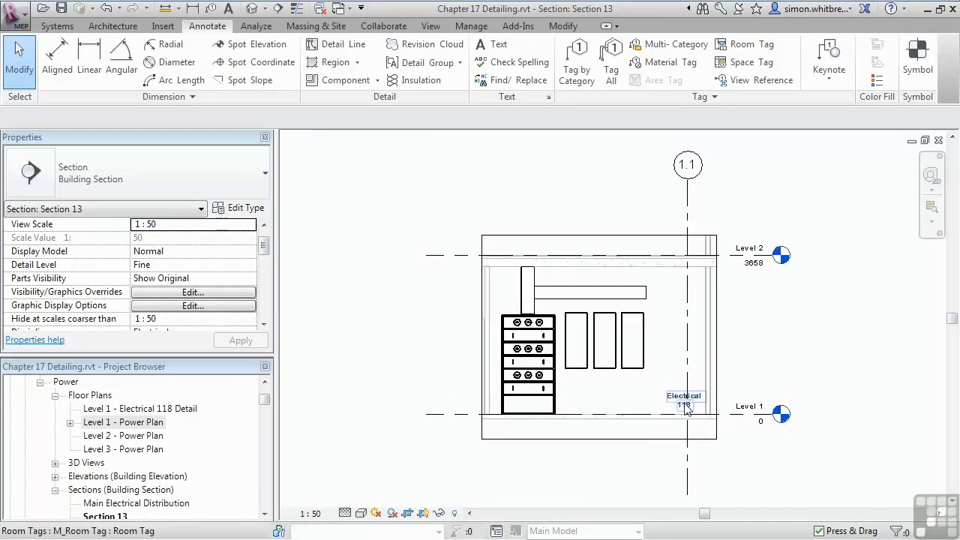
Step: Hide the crop region boundary of the Section 13 view
click(553, 365)
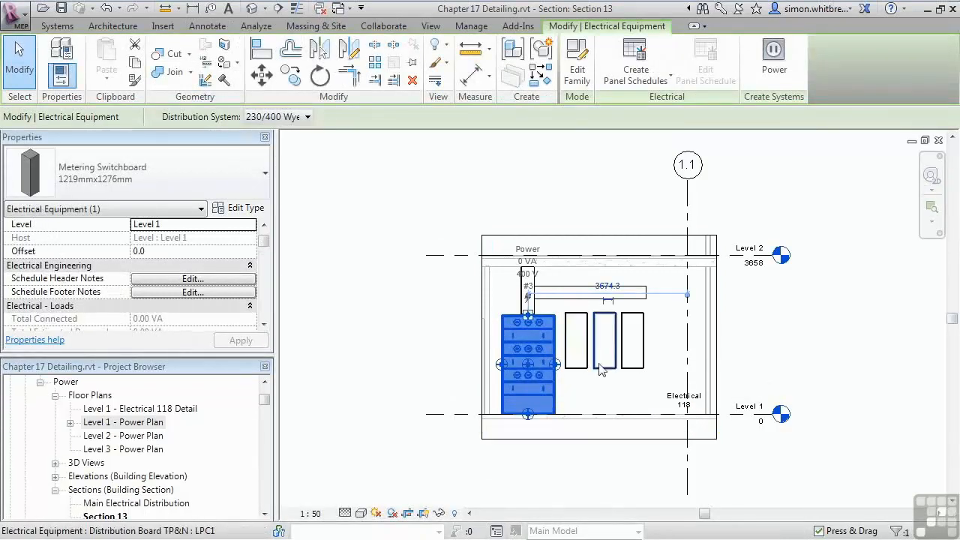
key(Escape)
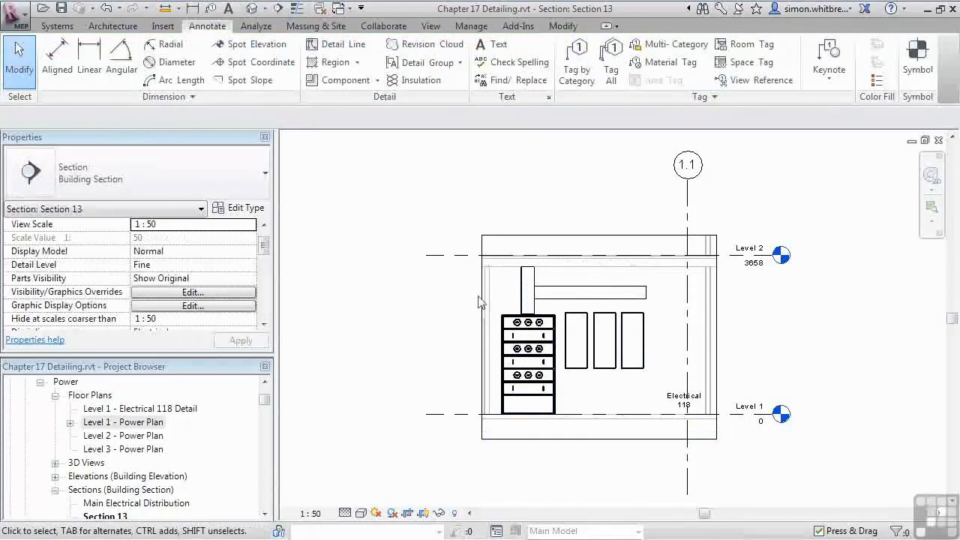
scroll(614, 403, up, 2)
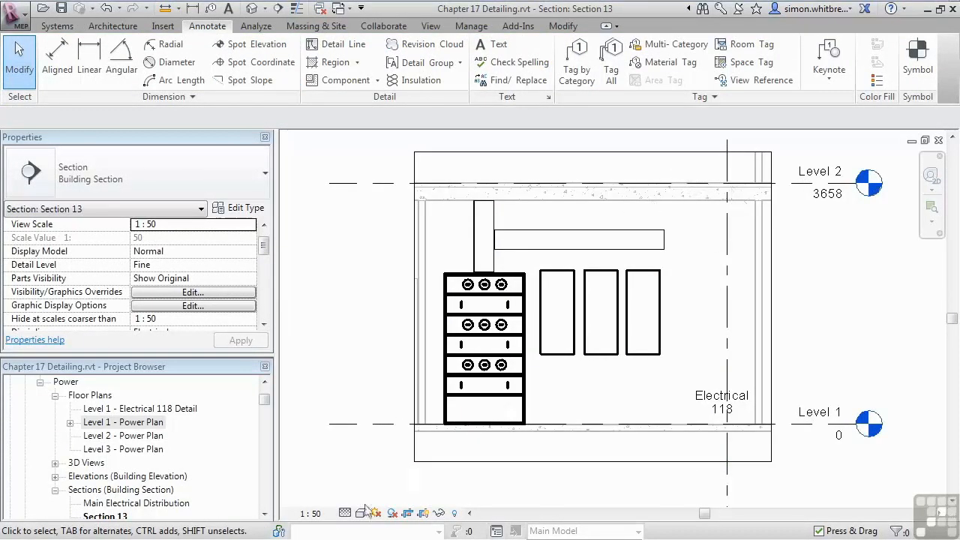
click(450, 461)
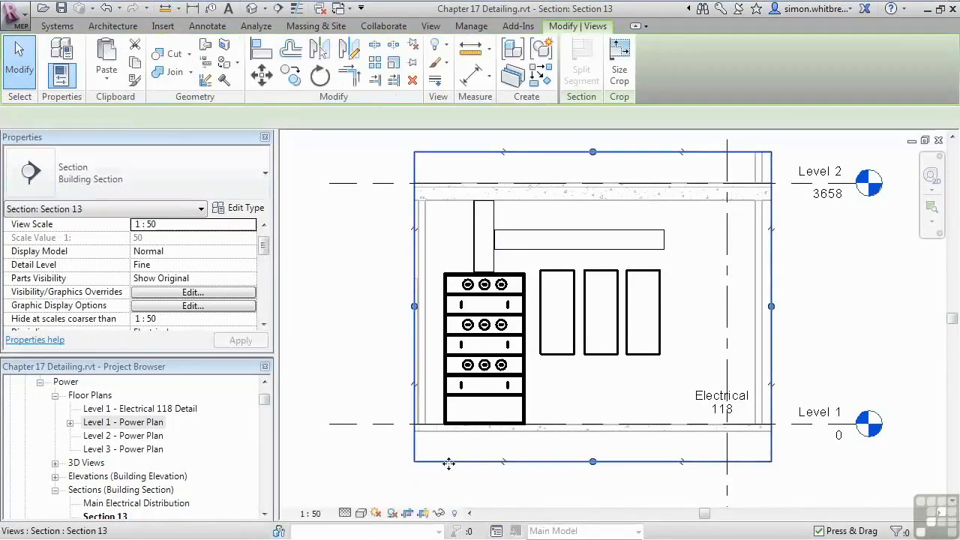
click(423, 514)
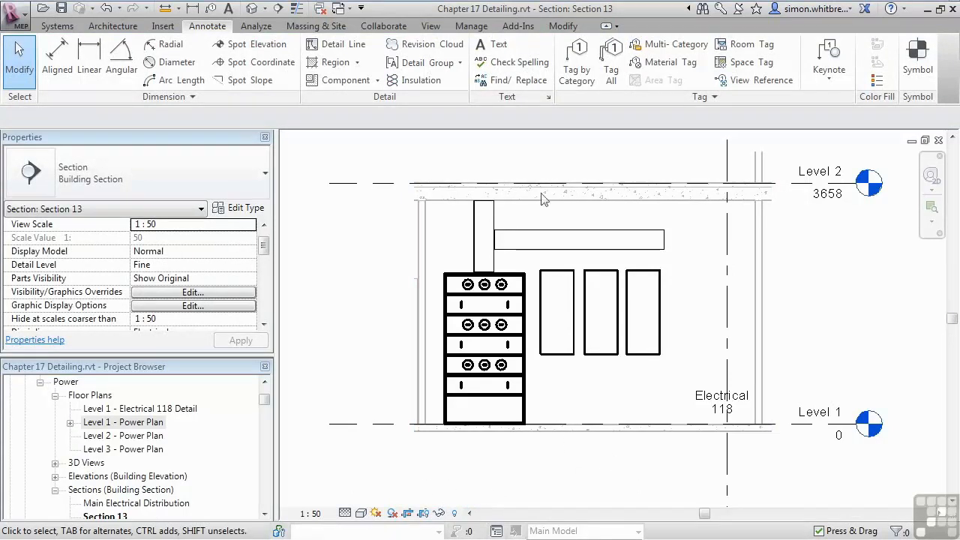
Step: Tag the three distribution boards beside the switchboard by category, with horizontal tags and no leaders
click(576, 63)
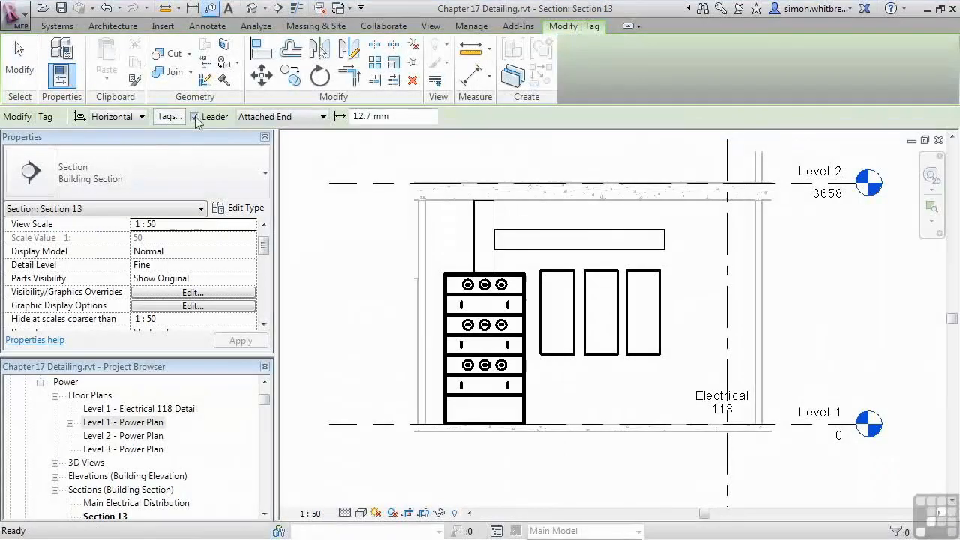
click(195, 117)
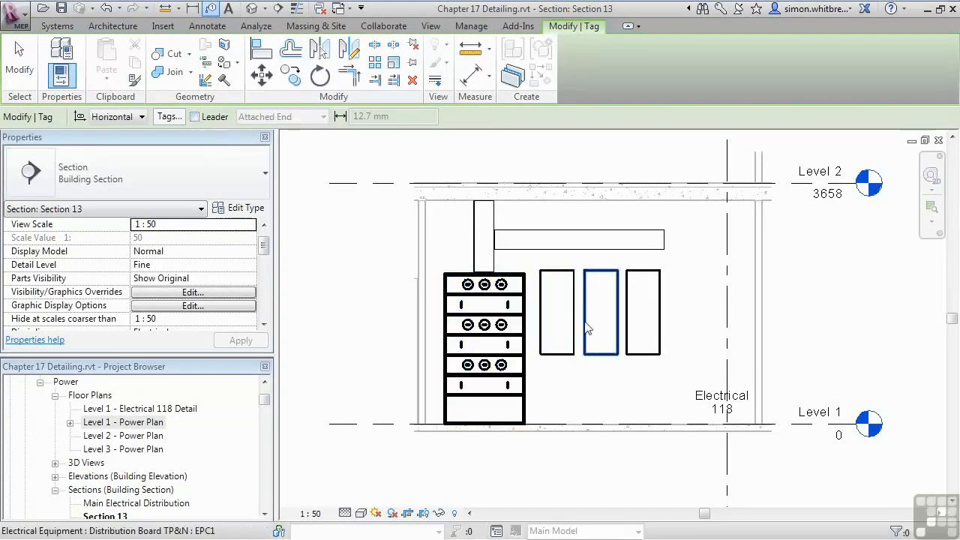
click(600, 314)
click(639, 350)
click(19, 62)
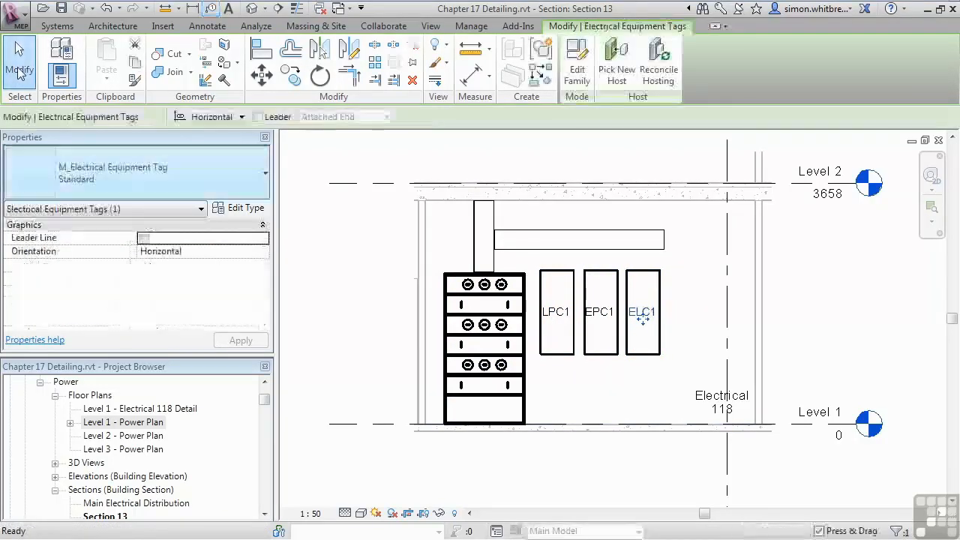
Step: Rename the Section 13 view as "Level 1 - Electrical 118 Section"
drag(264, 398, 266, 405)
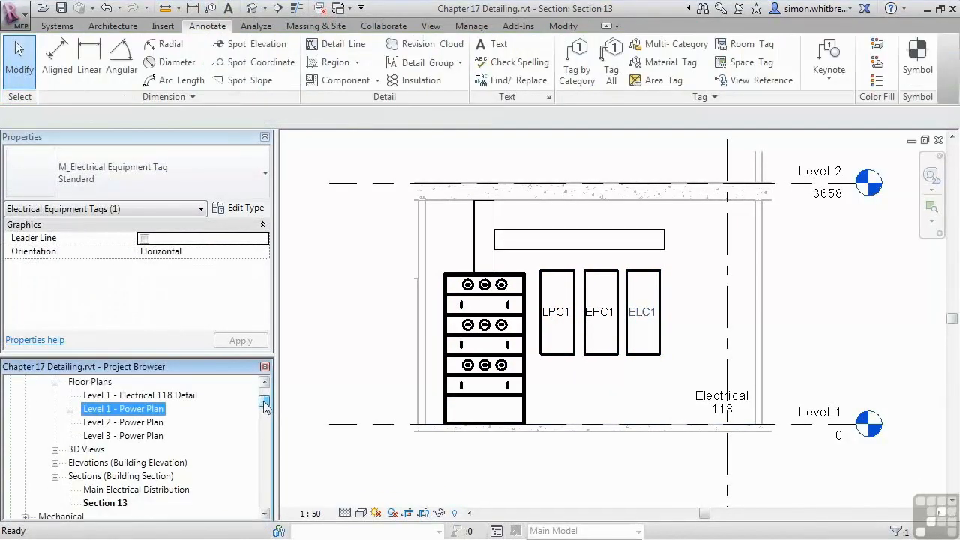
right_click(106, 504)
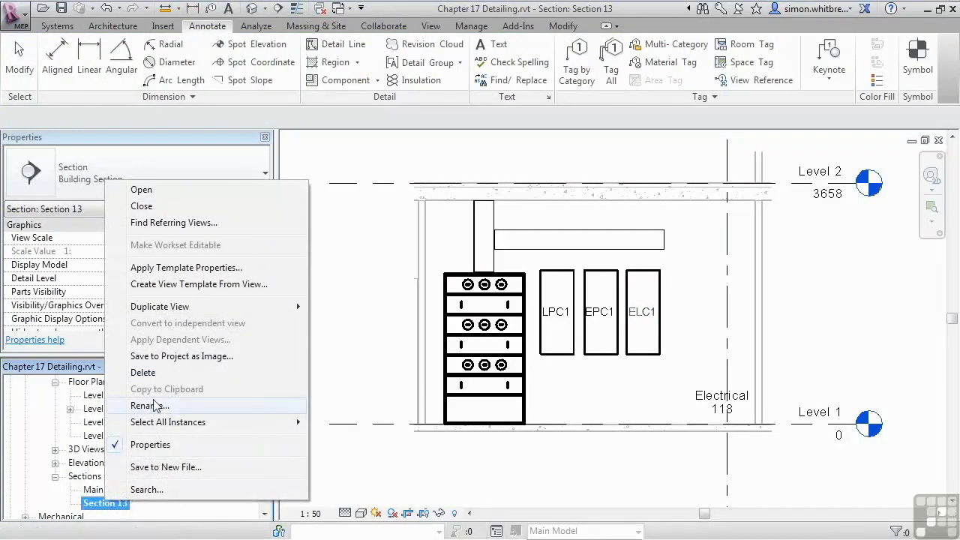
click(154, 405)
text(L)
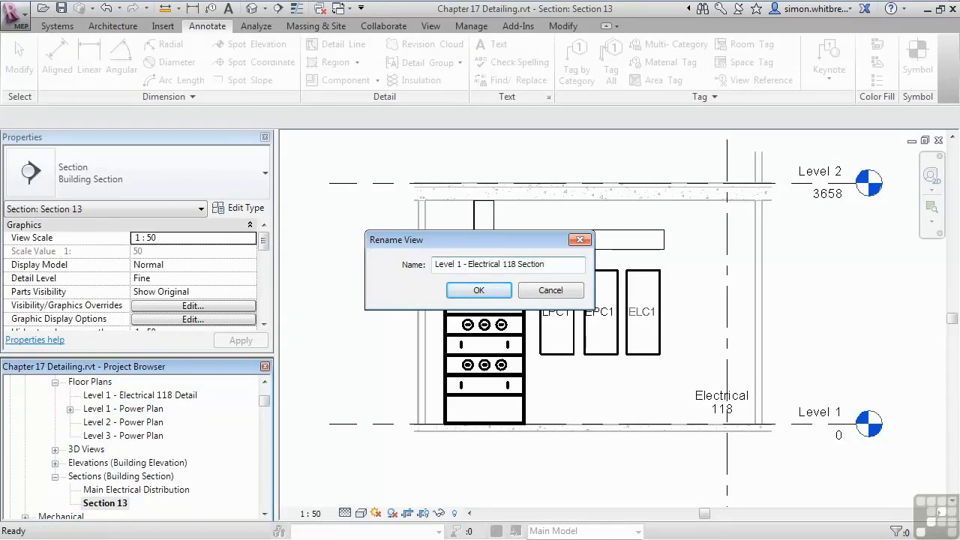
key(Return)
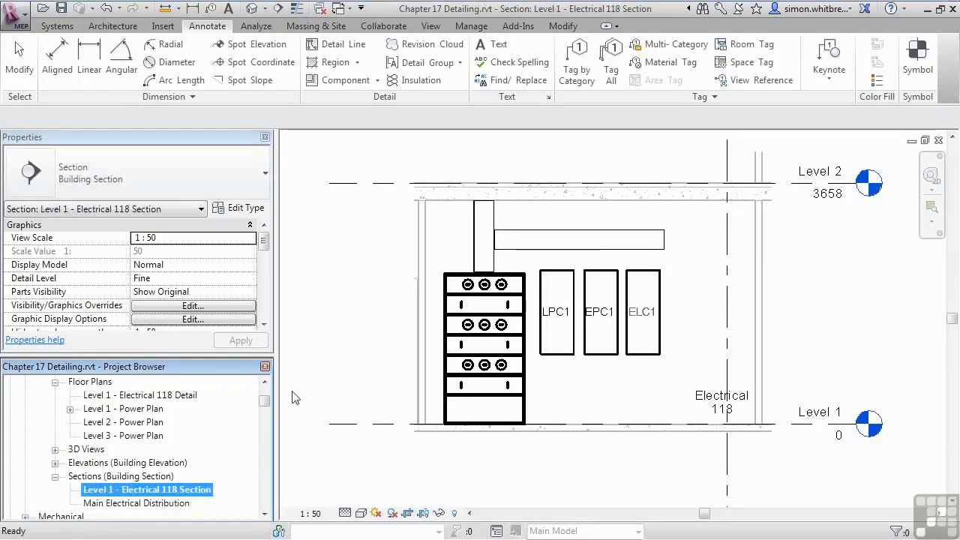
click(294, 397)
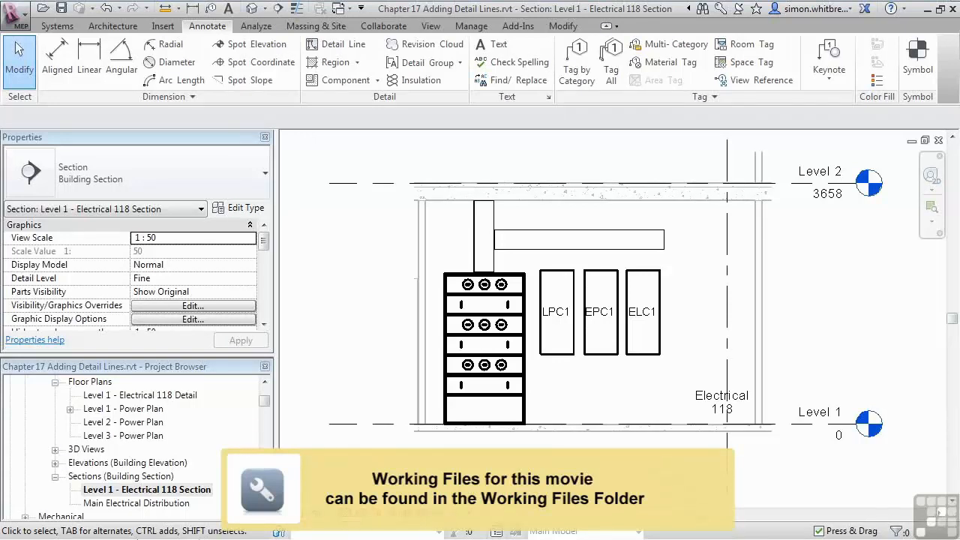
Step: Locate the Level 1 - Electrical 118 Section view among the building sections of the Power discipline in the project browser
click(78, 477)
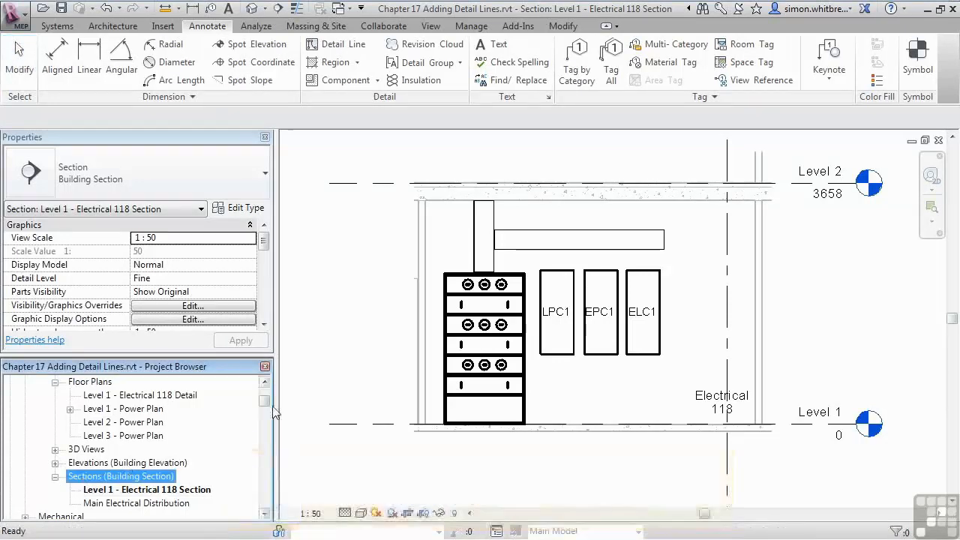
drag(266, 402, 267, 401)
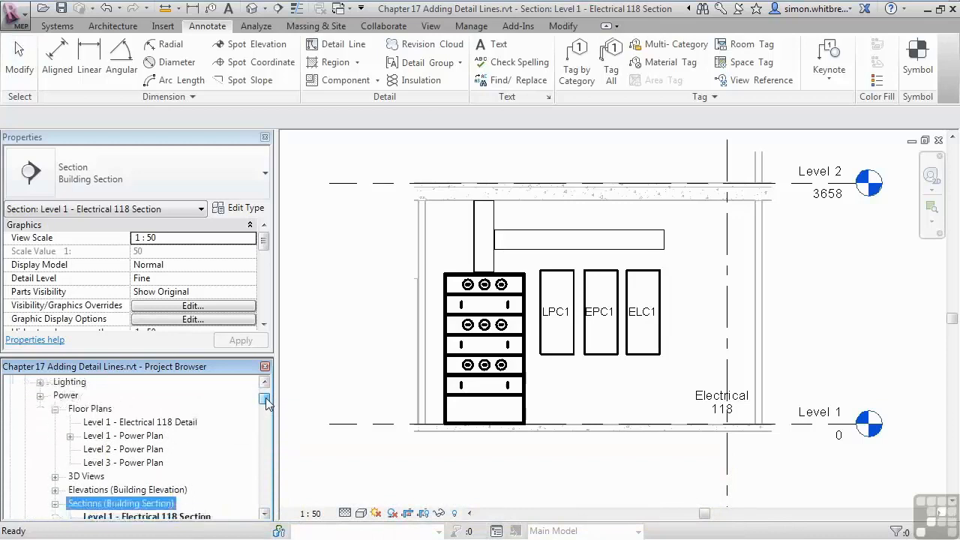
click(62, 396)
scroll(63, 399, down, 1)
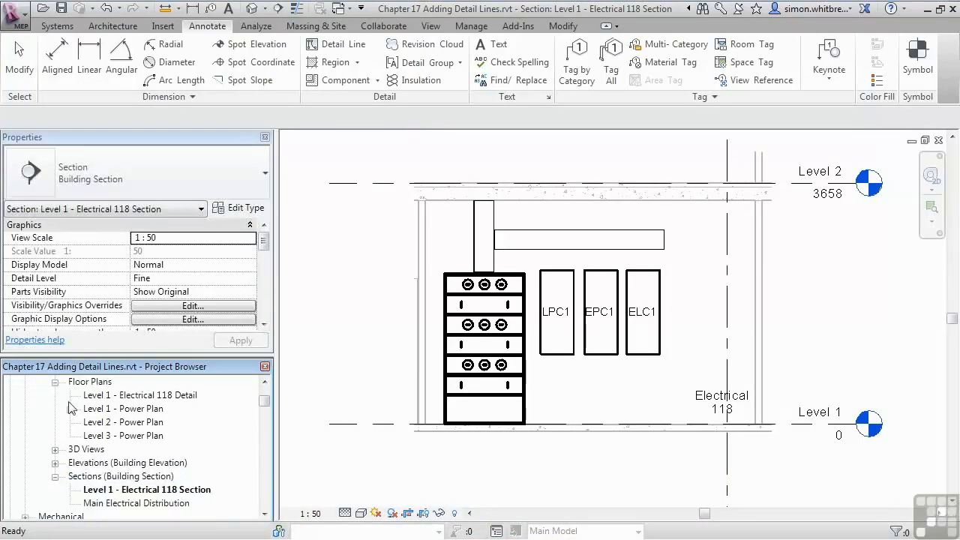
click(87, 477)
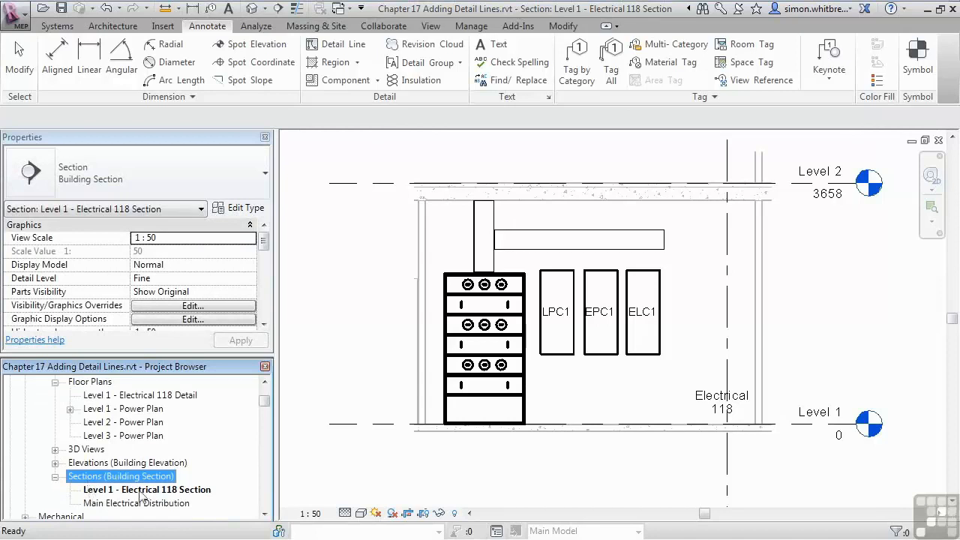
click(179, 489)
click(454, 479)
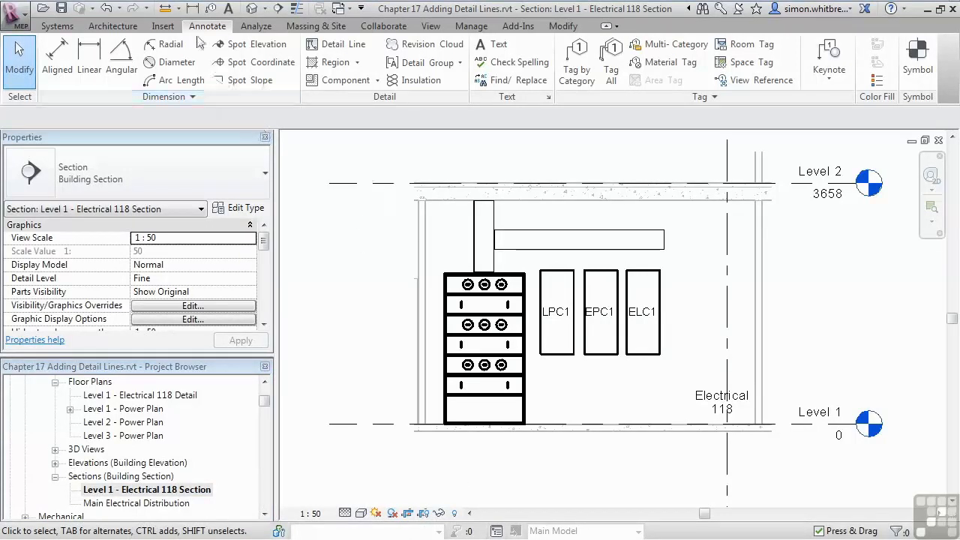
Step: Draw a detail-line rectangle about 2000 mm wide in the Medium Lines style directly beneath the three distribution boards
click(343, 46)
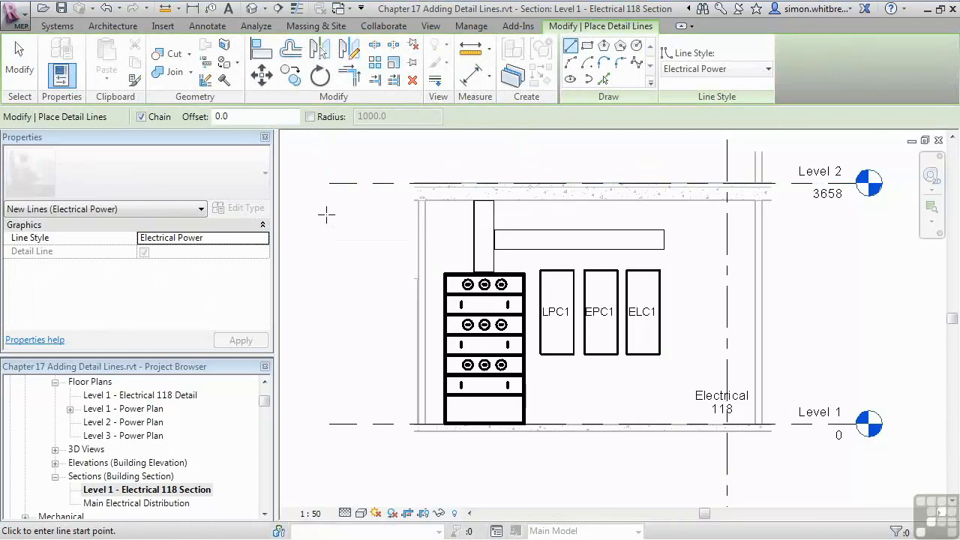
click(749, 71)
drag(766, 135, 770, 193)
click(625, 126)
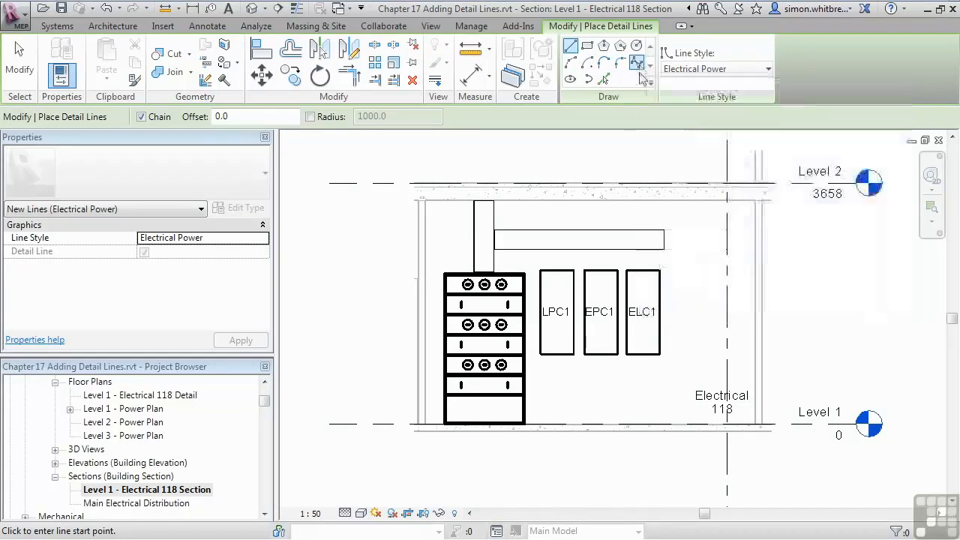
click(682, 69)
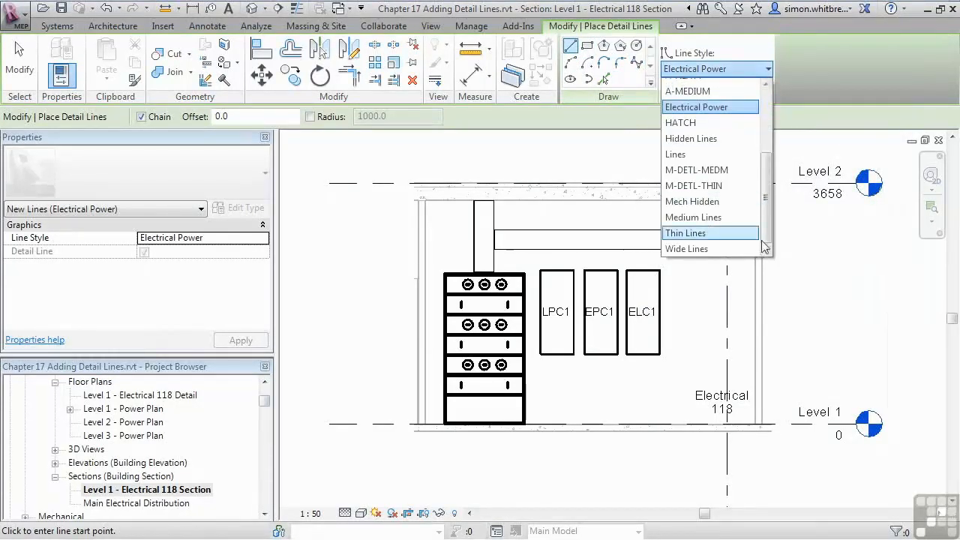
click(679, 217)
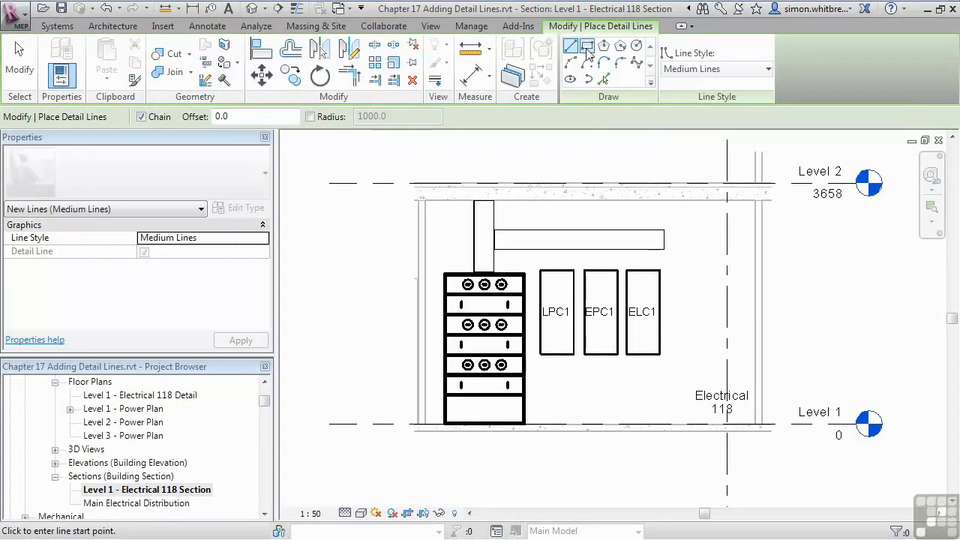
click(586, 46)
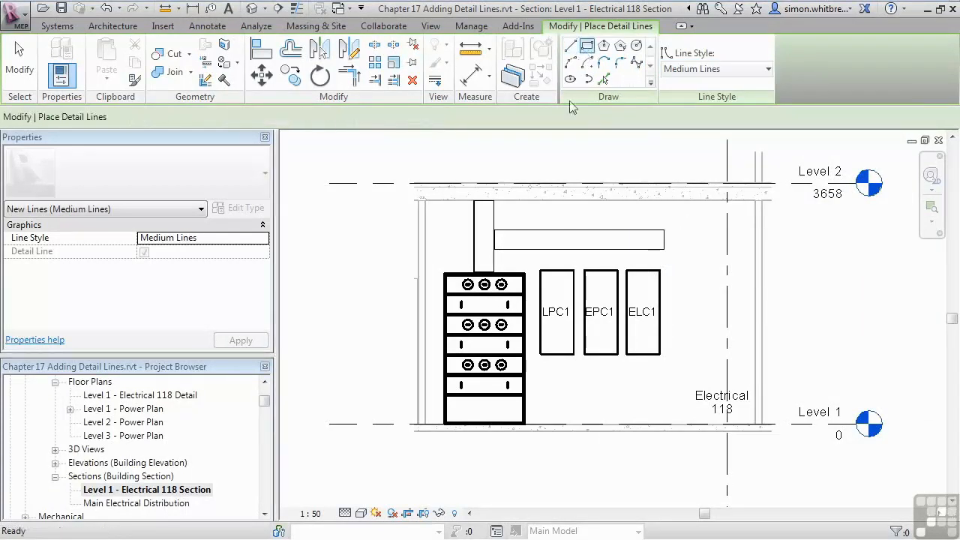
click(534, 355)
click(663, 372)
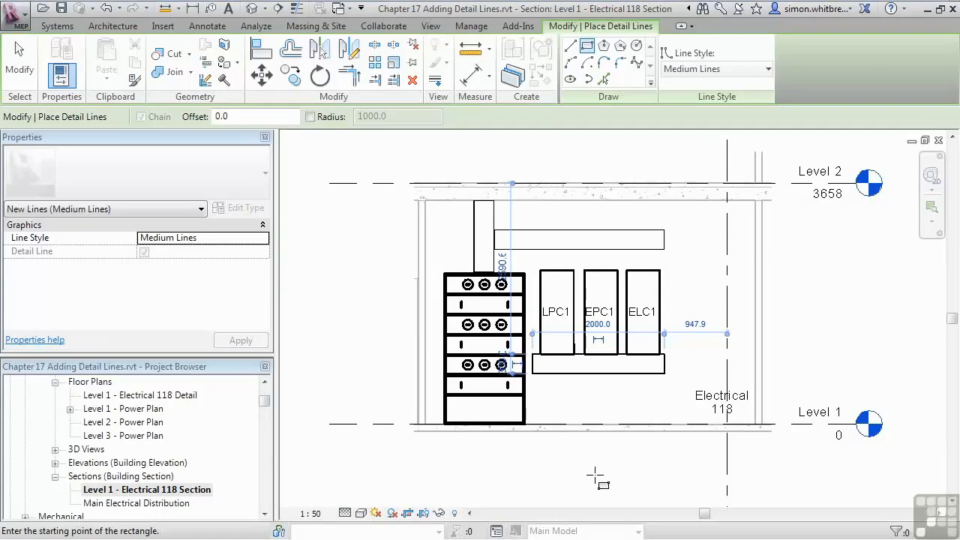
Step: Draw a Wide Lines detail line from the top of board LPC1 to the cable tray, with an arc bend and a horizontal run to the riser
click(570, 47)
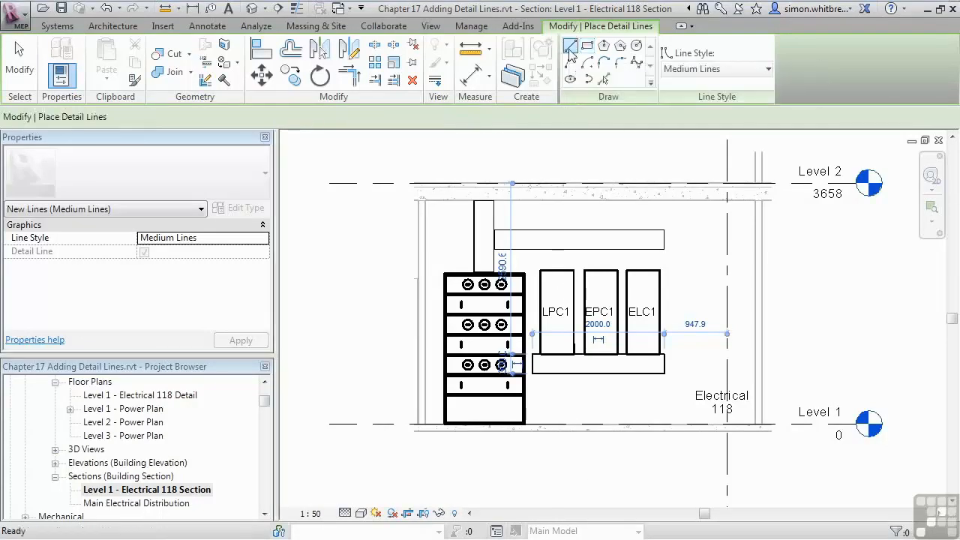
click(721, 72)
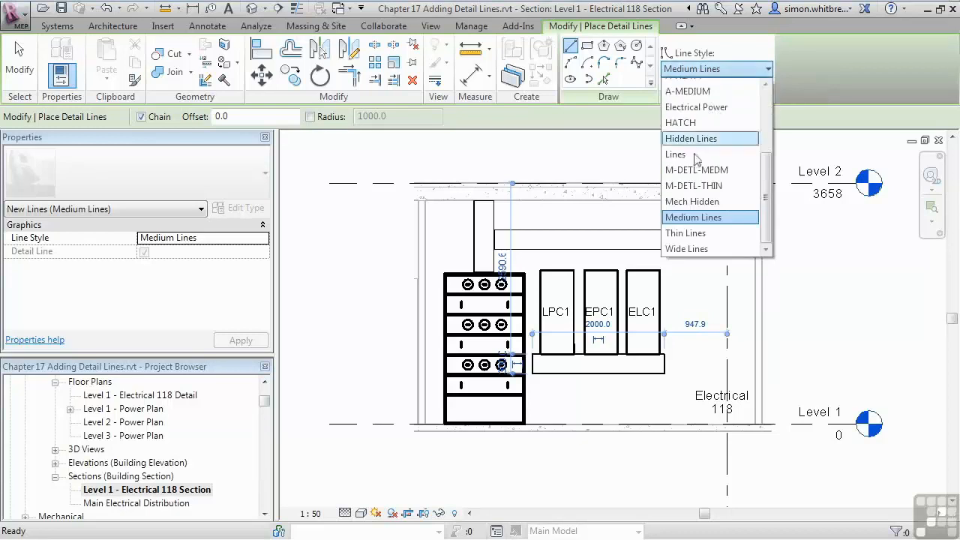
click(695, 248)
click(552, 270)
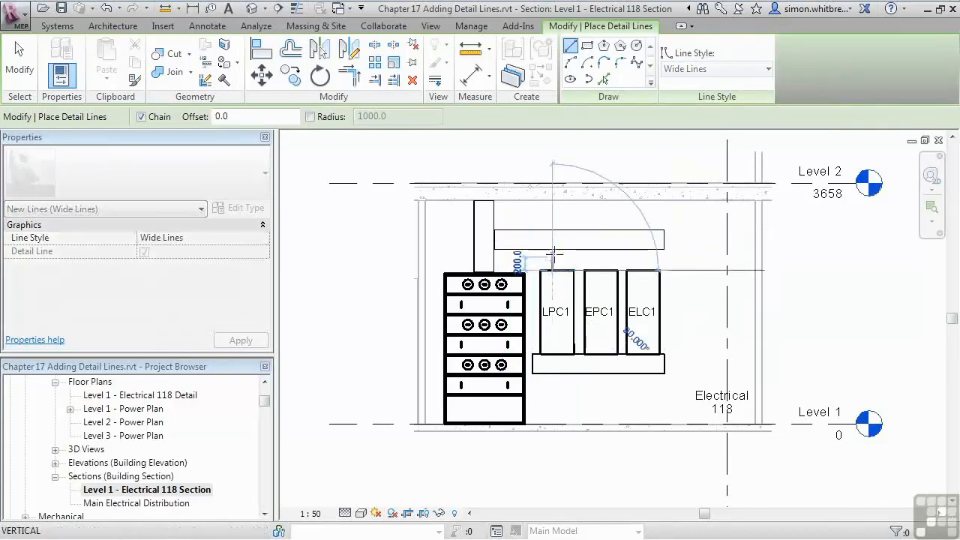
click(552, 239)
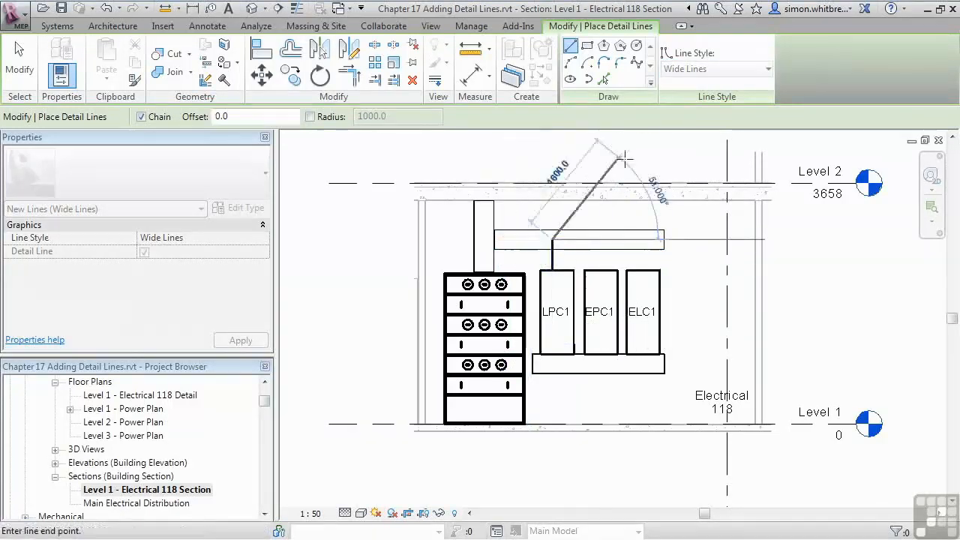
click(570, 63)
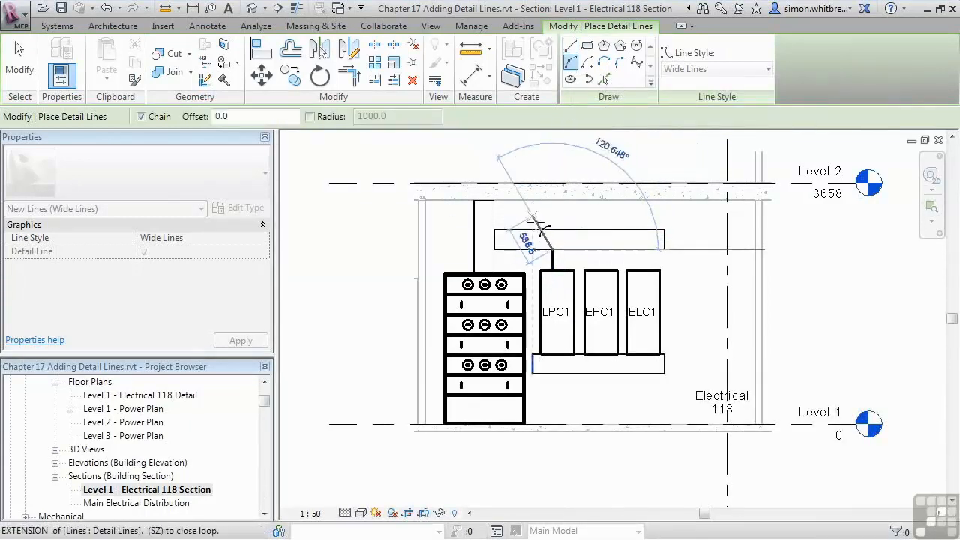
click(548, 238)
click(571, 48)
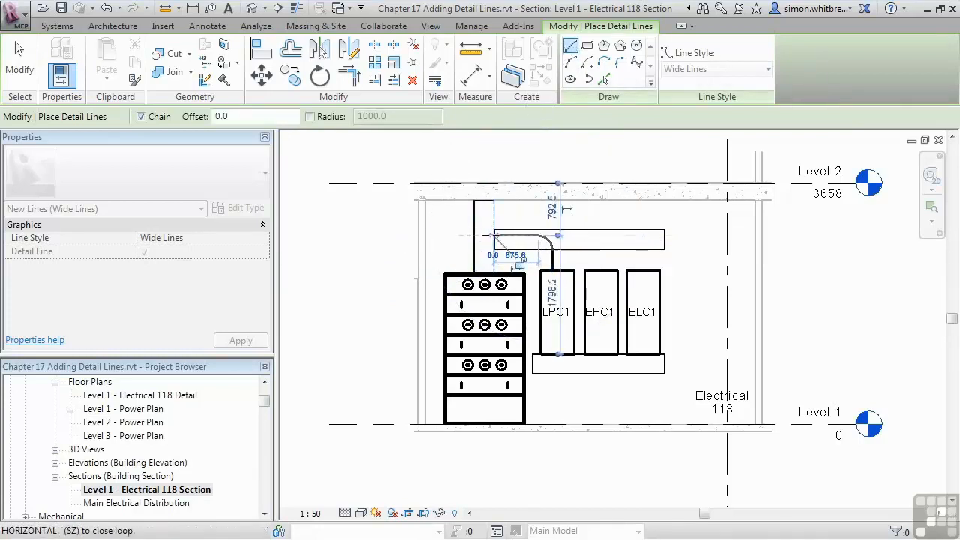
Step: Continue the detail line with an arc into the vertical cable tray and a straight run rising past Level 2
click(569, 63)
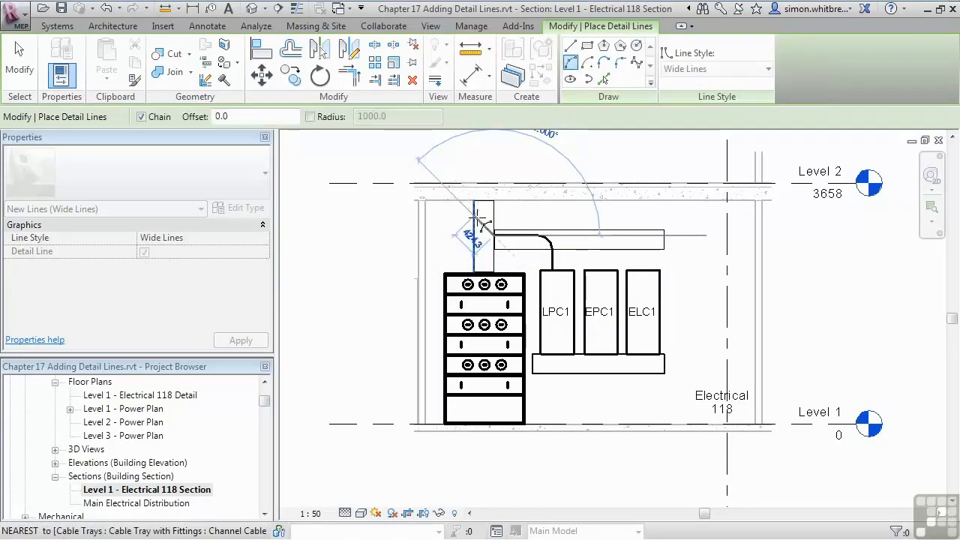
click(478, 229)
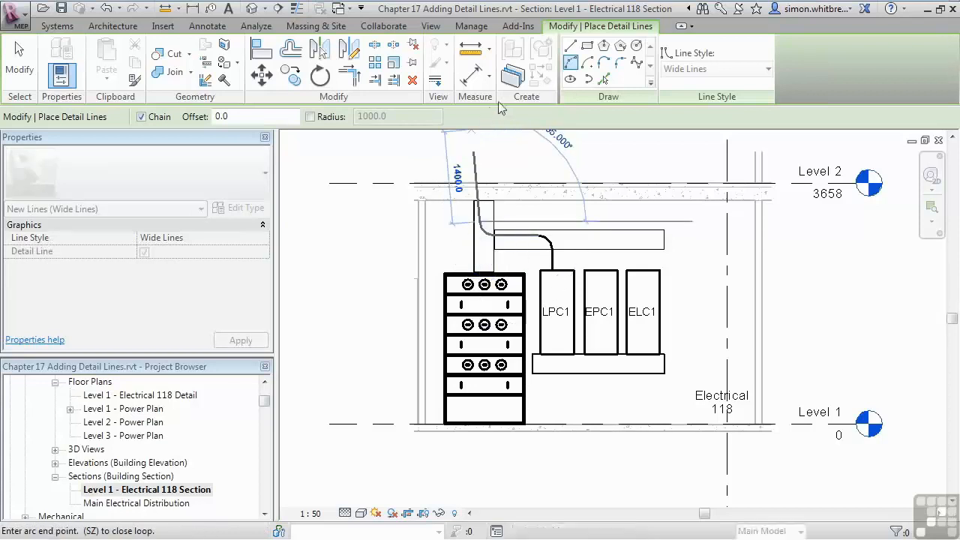
click(571, 47)
click(479, 177)
click(21, 67)
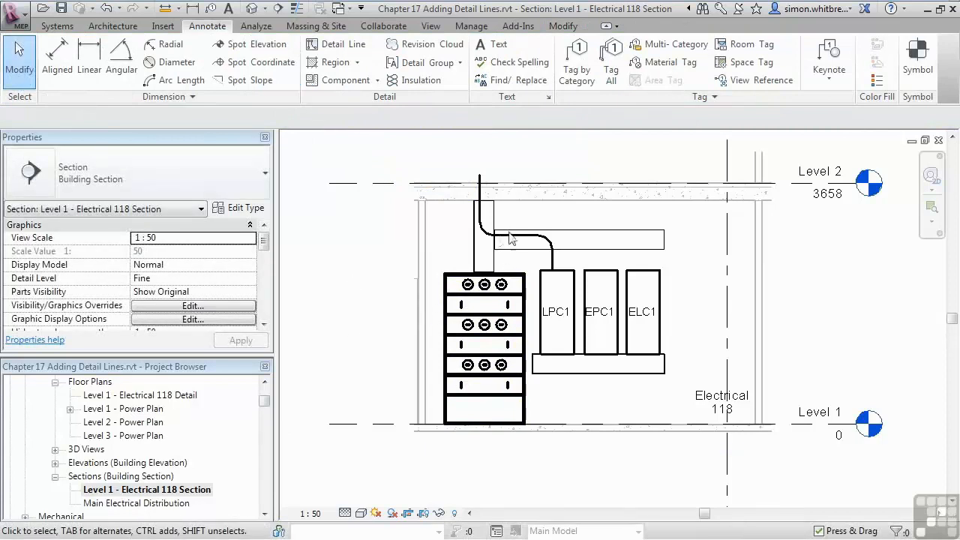
Step: Shift the cable's horizontal line down to the tray's lower edge and its vertical line slightly left within the riser
click(514, 237)
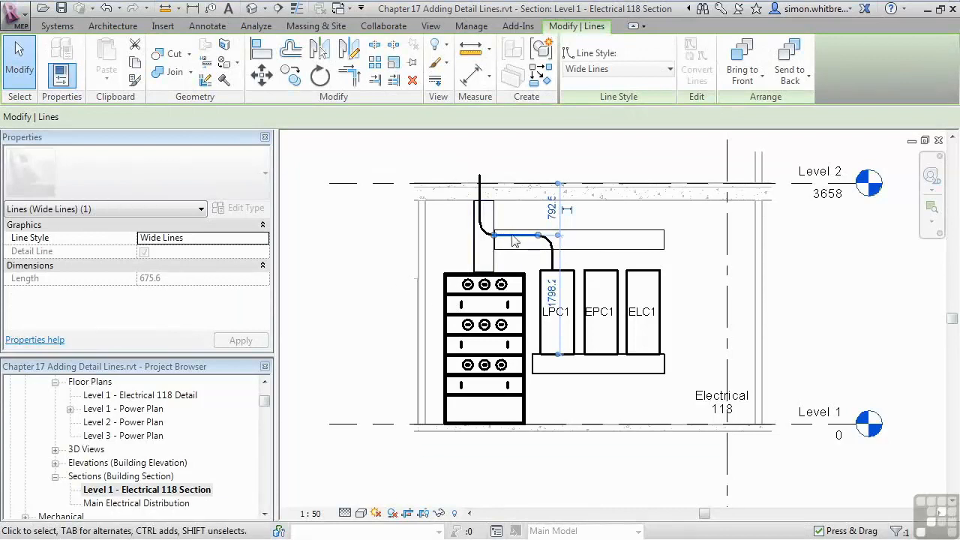
drag(504, 240, 506, 245)
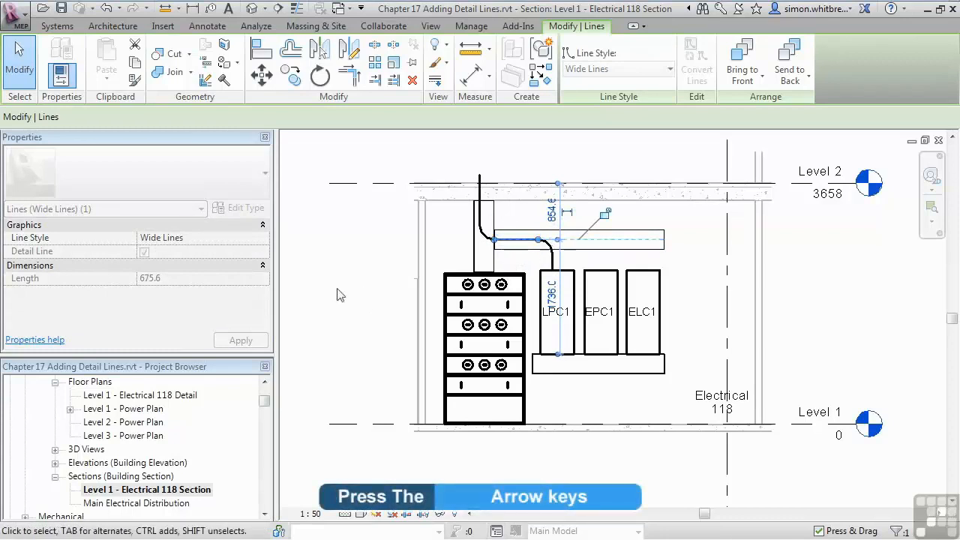
key(Down)
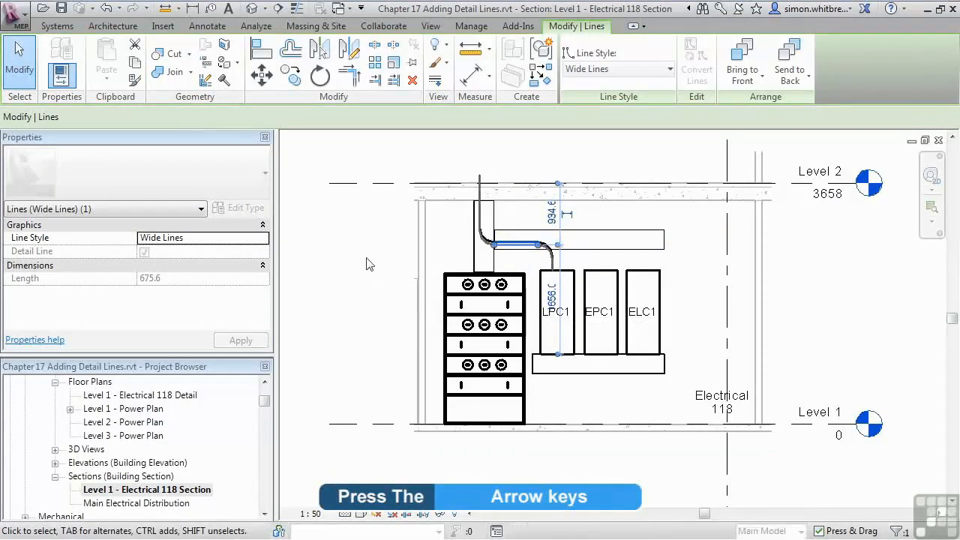
click(482, 210)
key(Left)
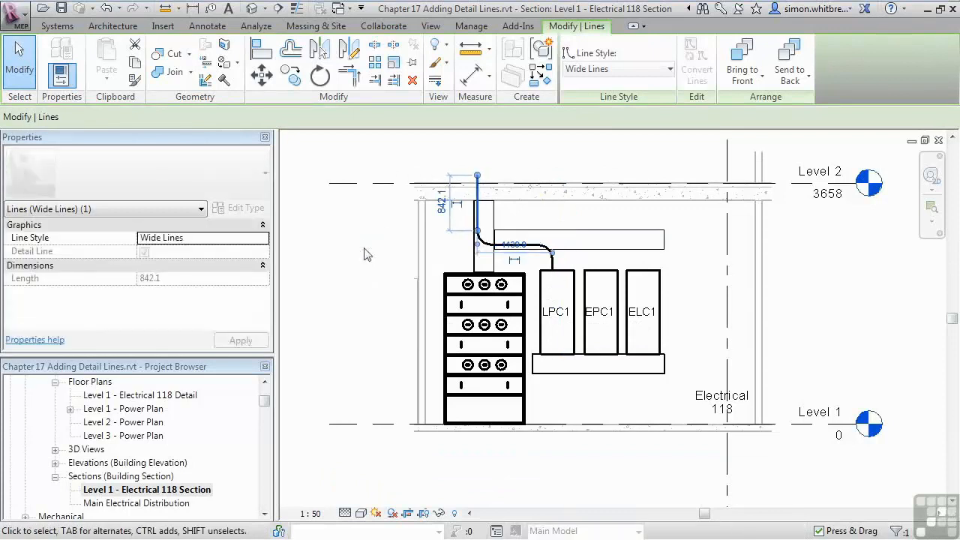
click(356, 255)
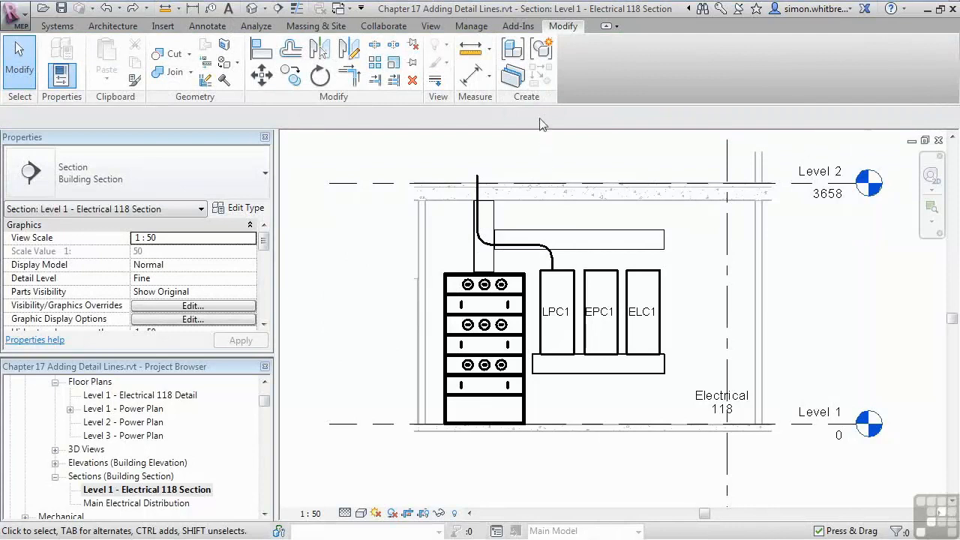
Step: Offset the whole cable line chain by 100 mm to each side as copies, giving three parallel cables
click(291, 49)
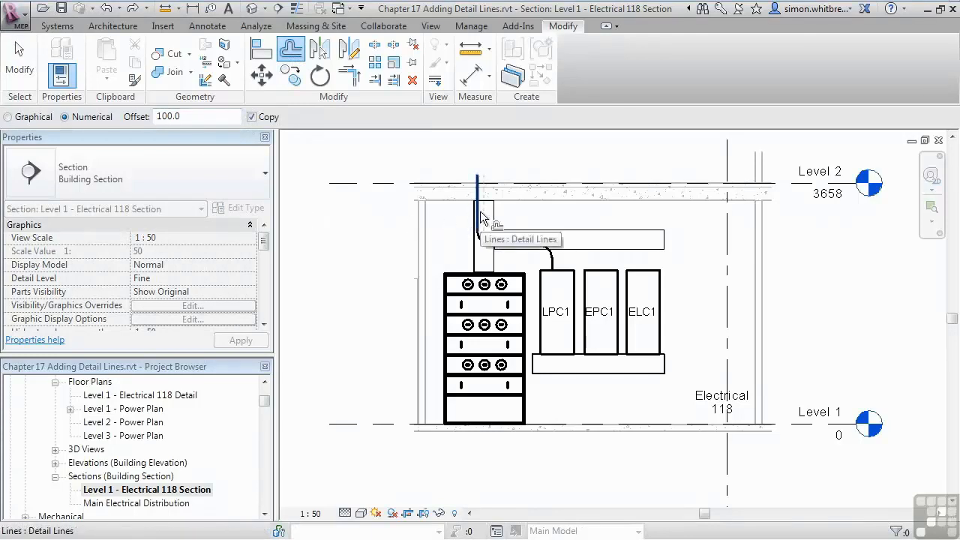
key(Tab)
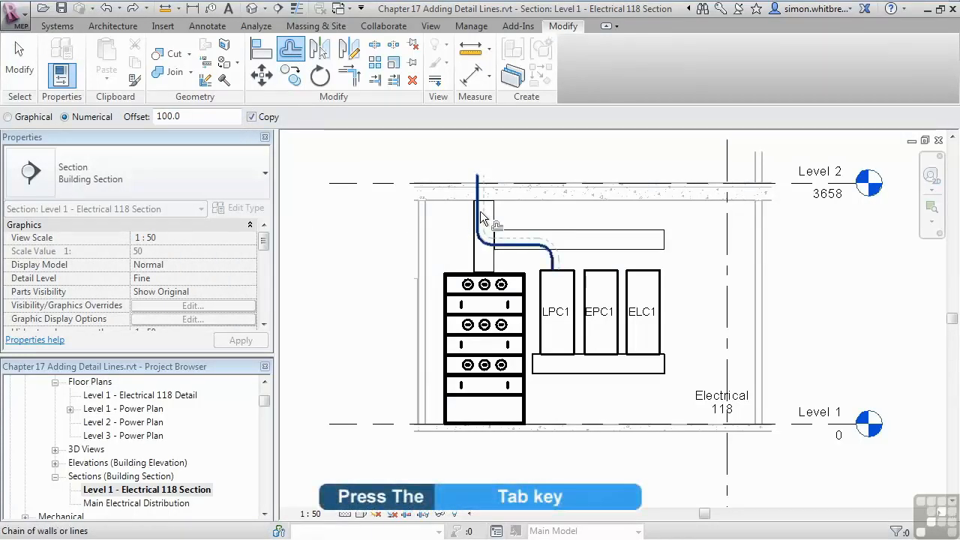
click(480, 218)
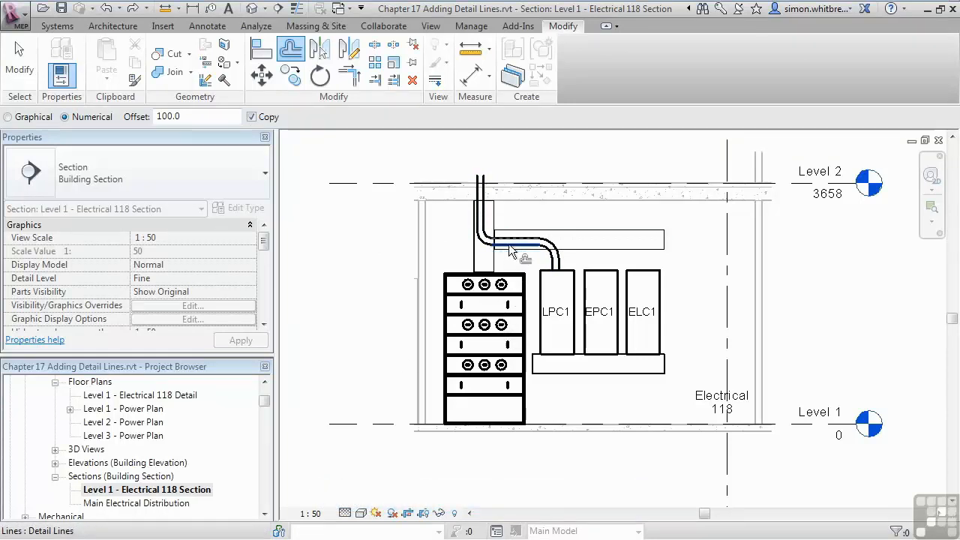
key(Tab)
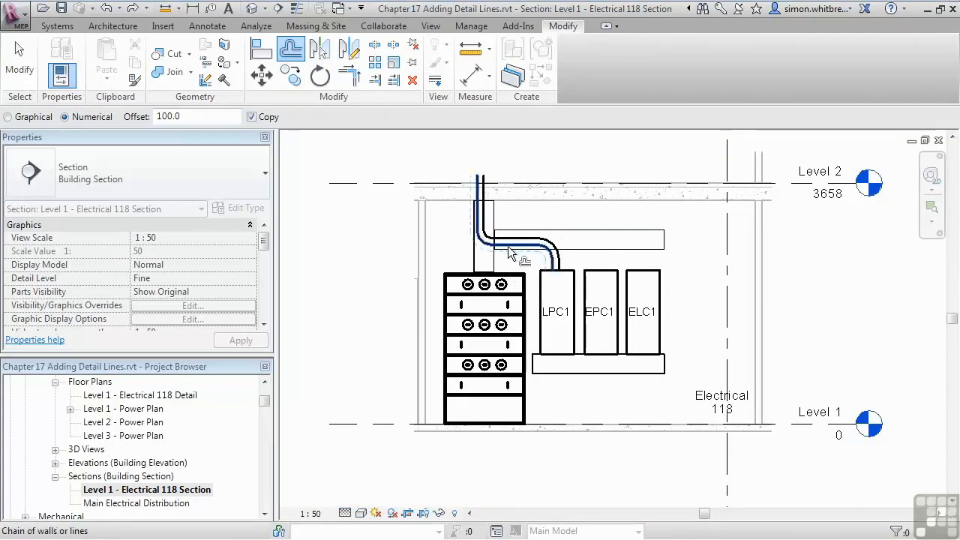
click(510, 253)
click(22, 81)
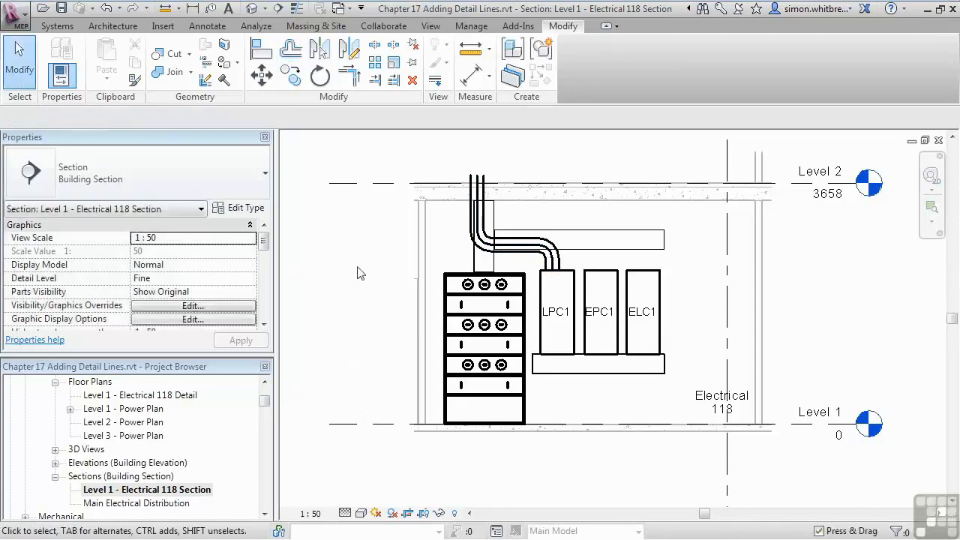
Step: Move the three horizontal cable lines up so they sit within the horizontal tray
click(513, 242)
key(Tab)
click(515, 254)
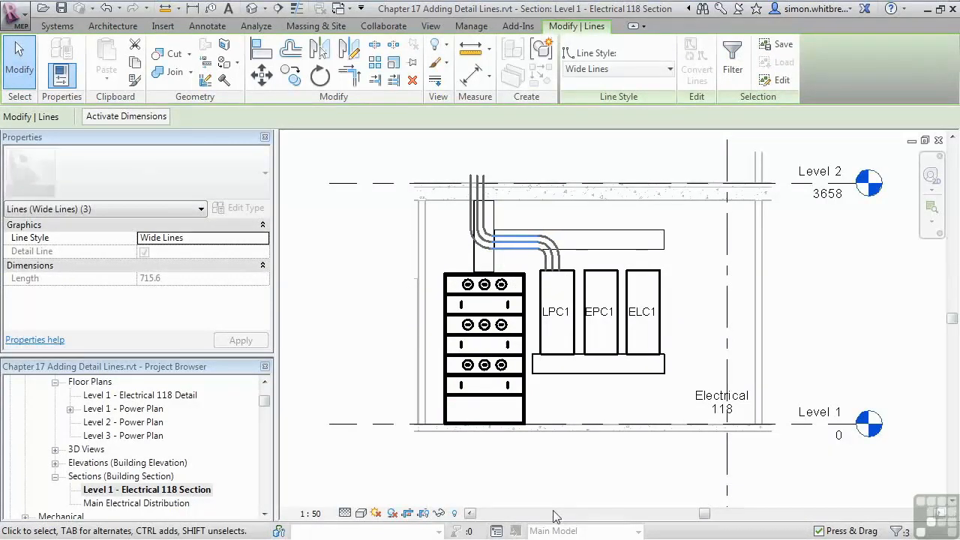
Step: Nudge the three vertical riser lines right so they are centred in the vertical tray
ctrl+click(471, 186)
ctrl+click(478, 183)
ctrl+click(484, 181)
key(Right)
key(Right)
key(Right)
click(366, 287)
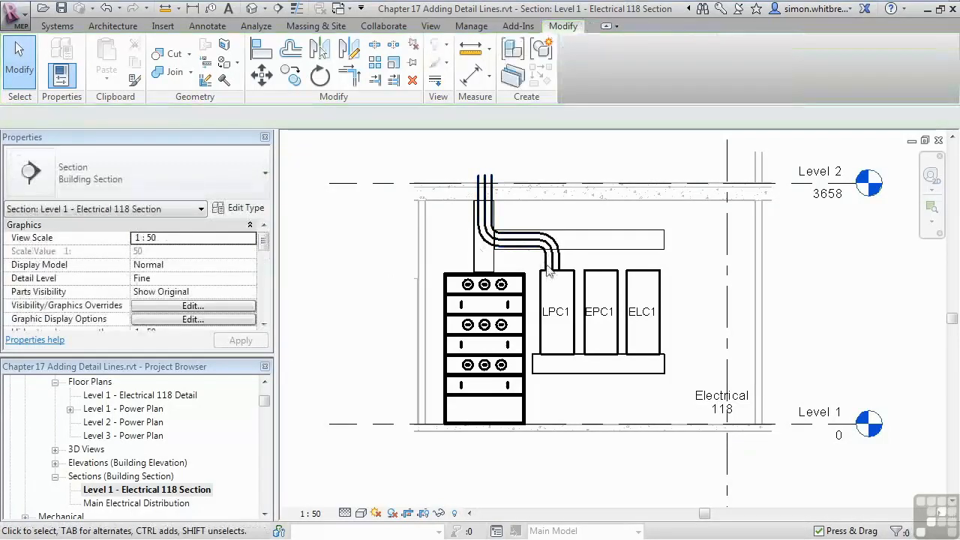
Step: Nudge the three short vertical cable lines above LPC1 right to centre them over the board
click(547, 264)
ctrl+click(553, 263)
ctrl+click(560, 261)
key(Right)
key(Right)
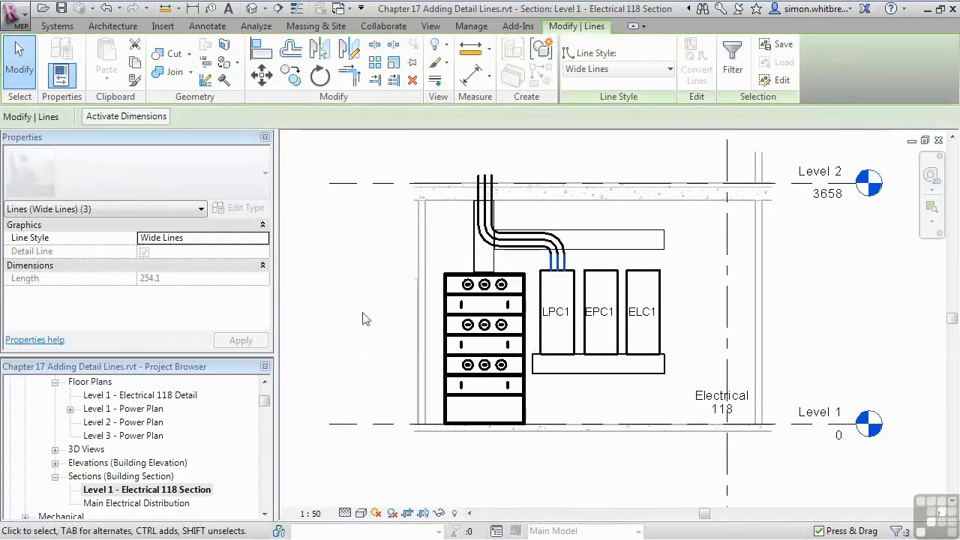
Step: Add a text note in 2.5mm Arial reading "cables rise to above" above Level 2, beside the rising cables
click(199, 30)
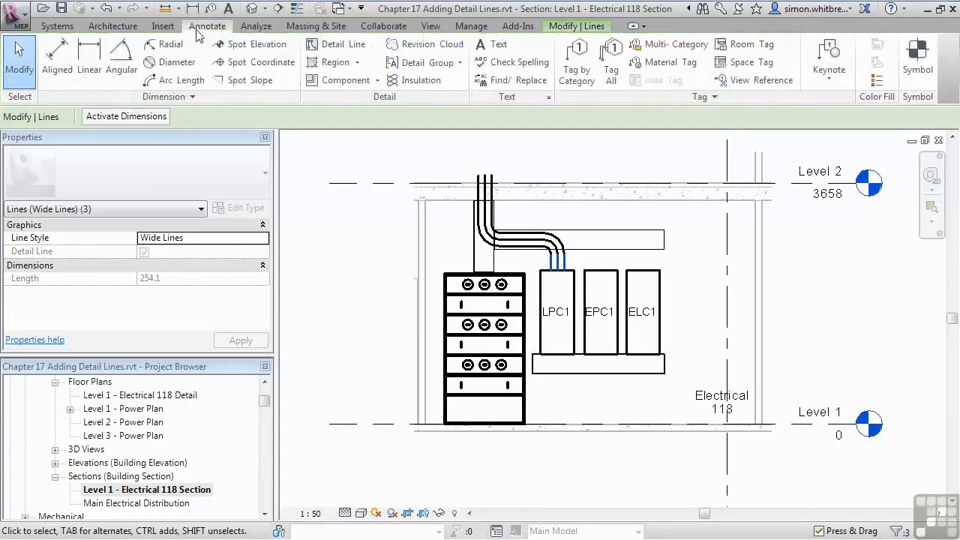
click(491, 43)
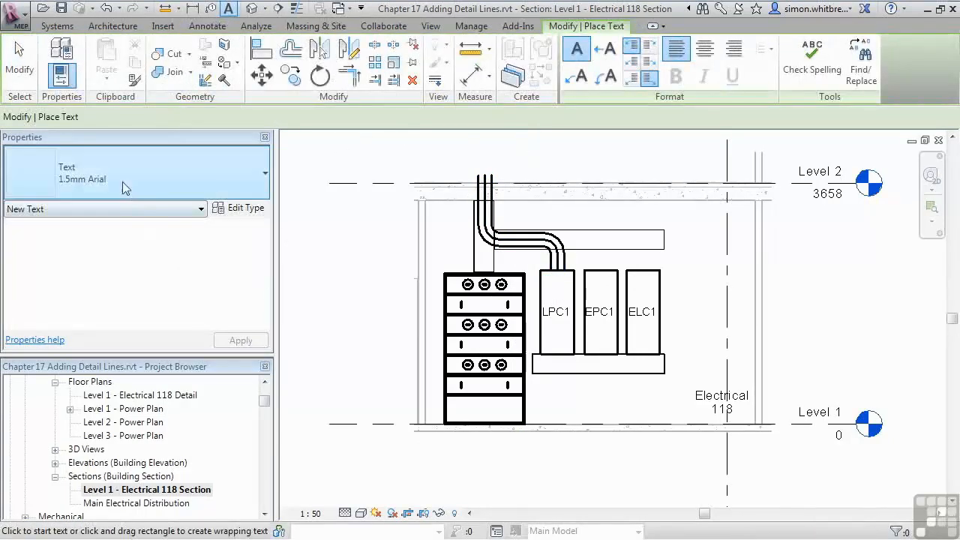
click(118, 177)
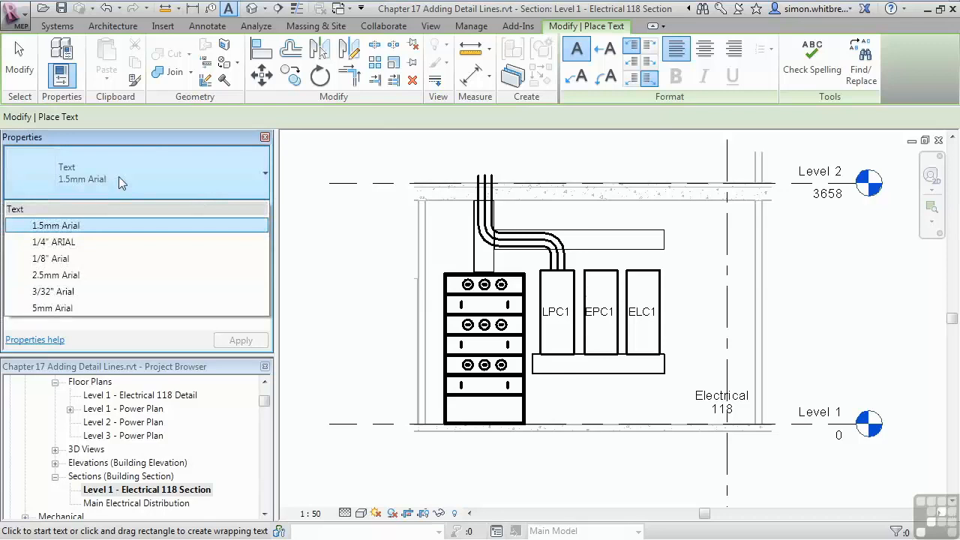
click(60, 275)
click(510, 145)
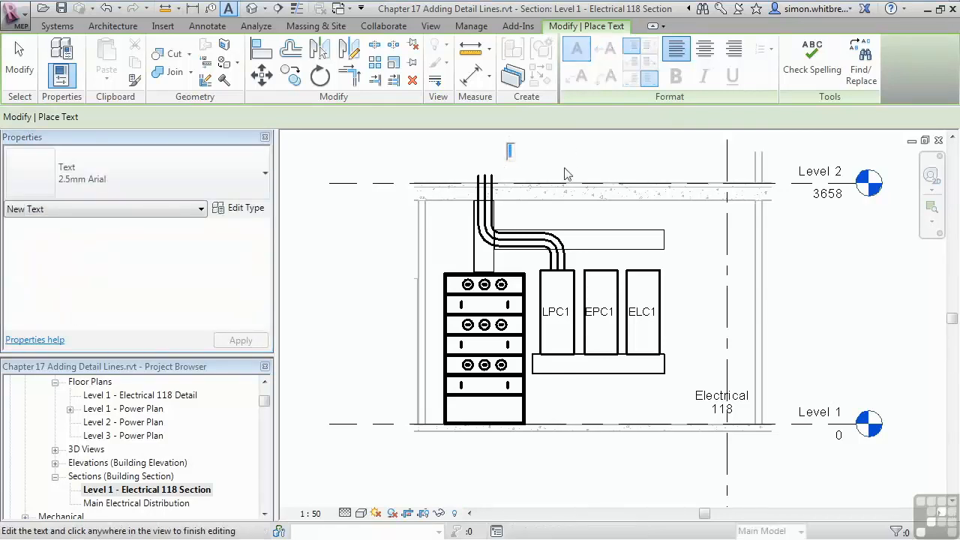
text(cables)
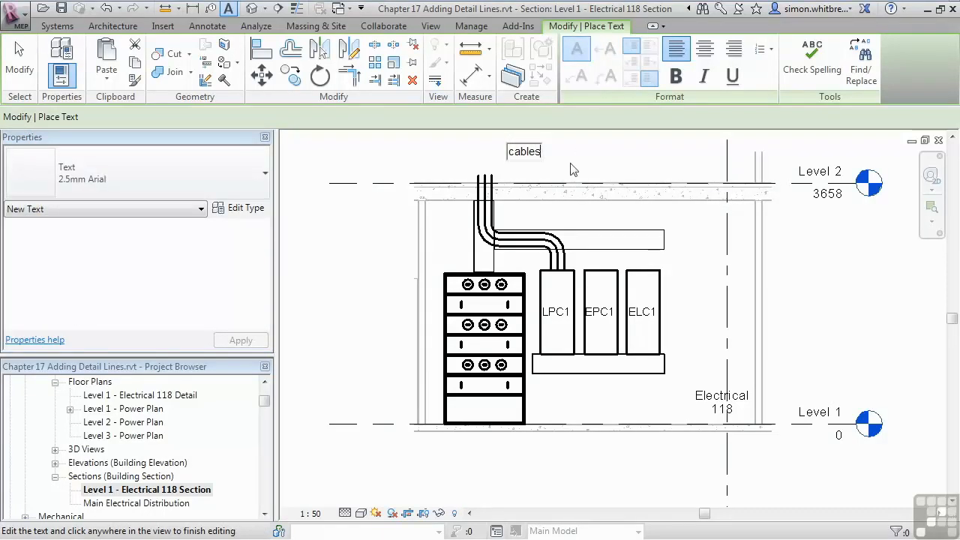
text( rise to above)
click(422, 137)
key(Escape)
key(Escape)
Step: Add a curved leader from the left side of the "cables rise to above" note, ending at the rising cables
click(535, 156)
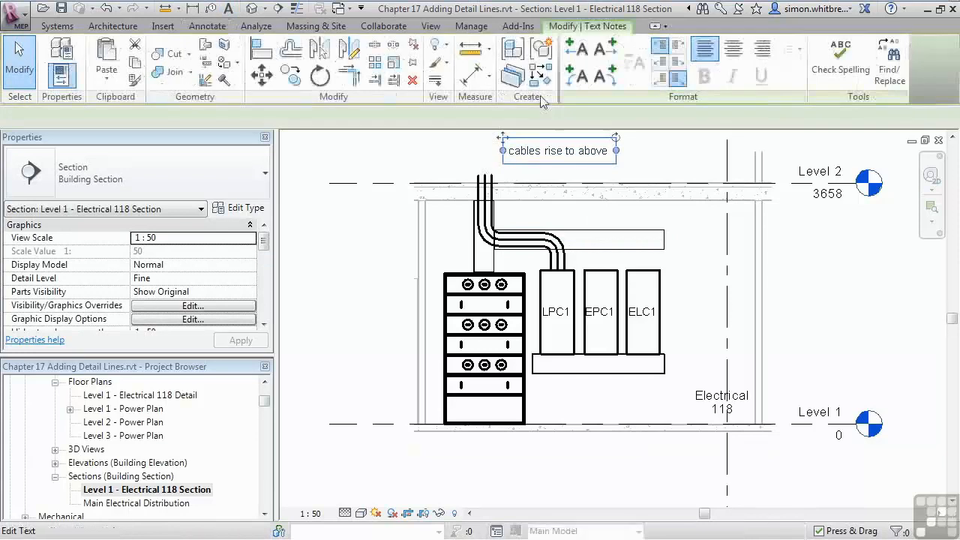
click(574, 76)
mouse_move(420, 158)
mouse_down()
mouse_move(458, 163)
mouse_move(480, 179)
mouse_move(483, 169)
mouse_up()
click(339, 301)
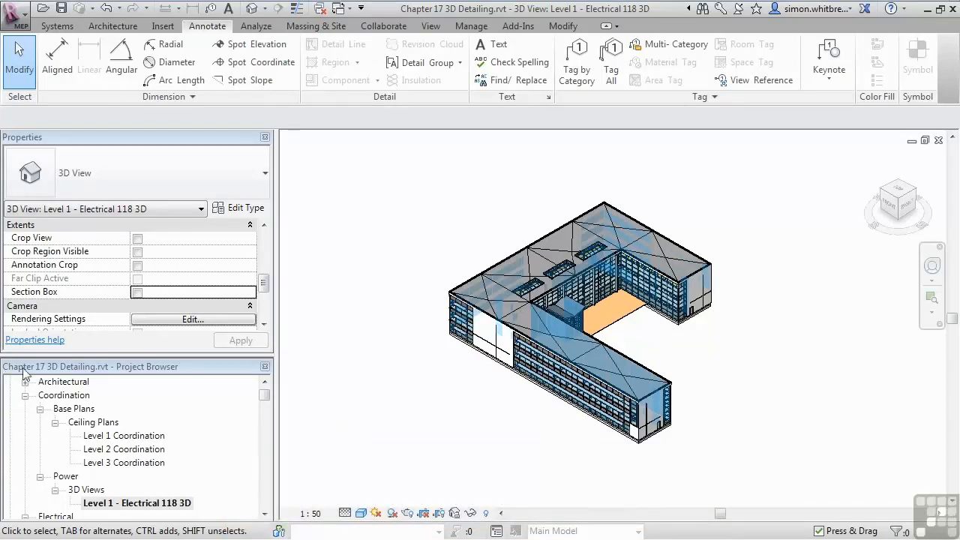
Step: Review the Coordination and Power views in the project browser, then turn on the section box in the Level 1 - Electrical 118 3D view
drag(266, 396, 264, 394)
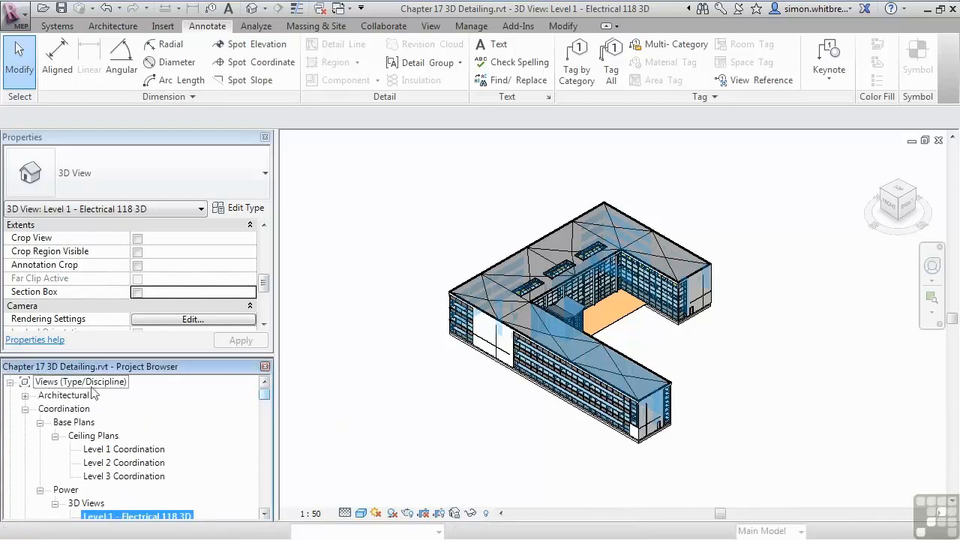
click(58, 410)
click(264, 514)
click(264, 514)
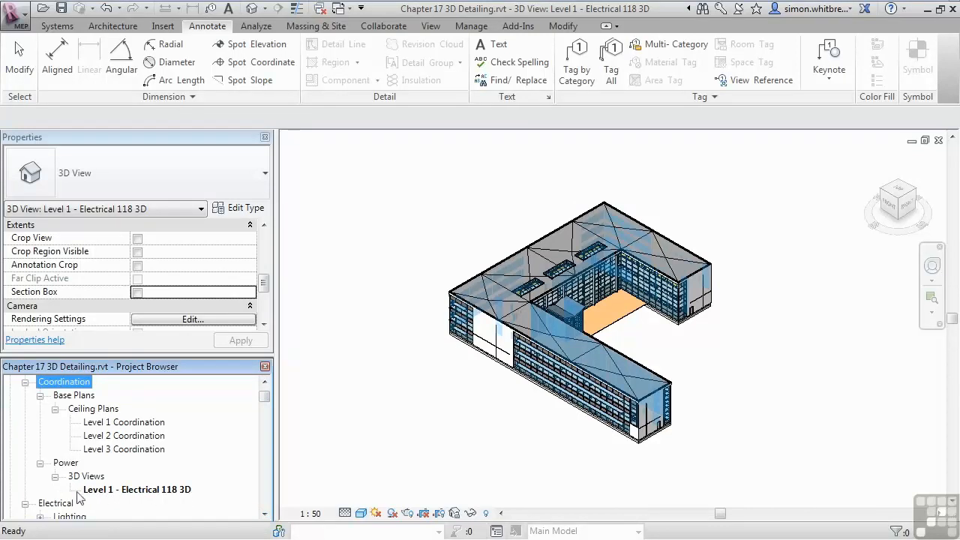
click(343, 440)
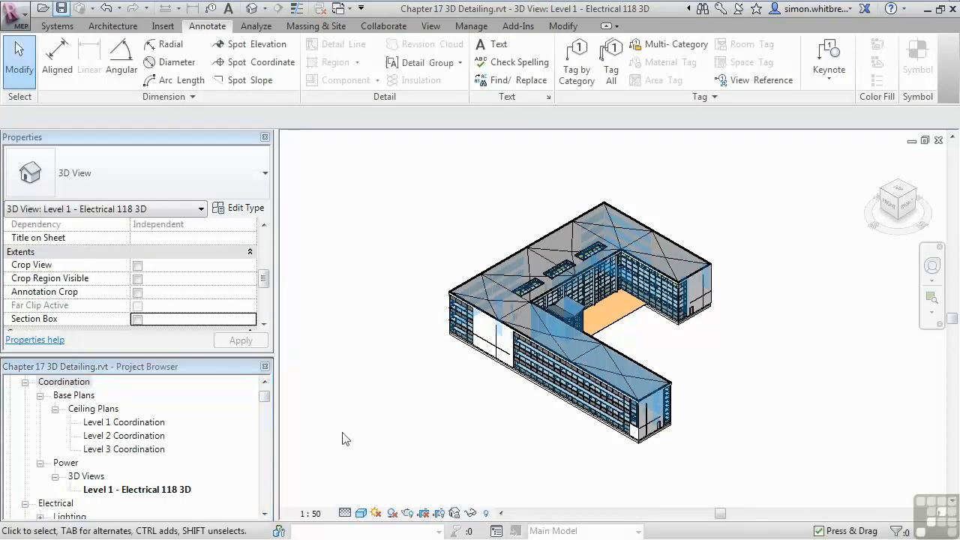
mouse_move(263, 396)
mouse_down()
mouse_move(266, 413)
mouse_move(266, 403)
mouse_up()
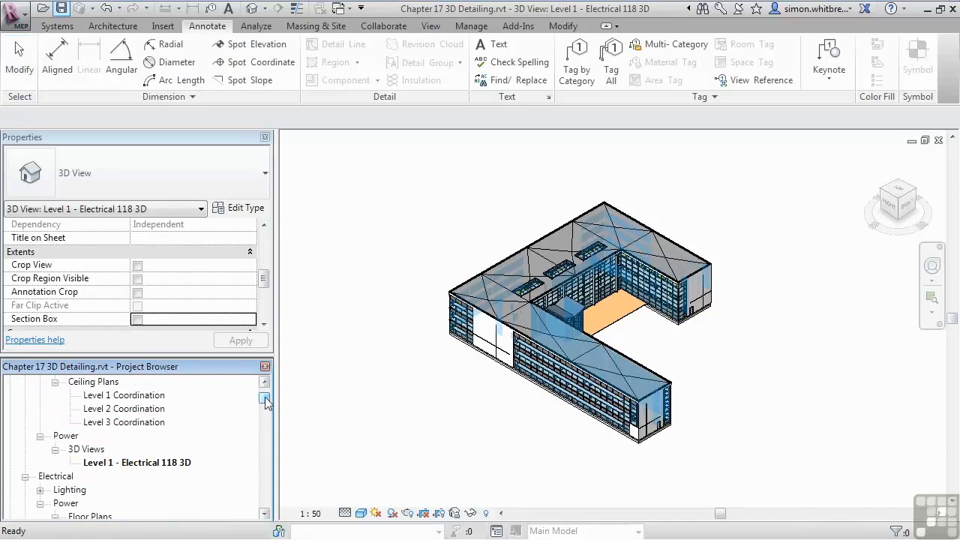
click(377, 411)
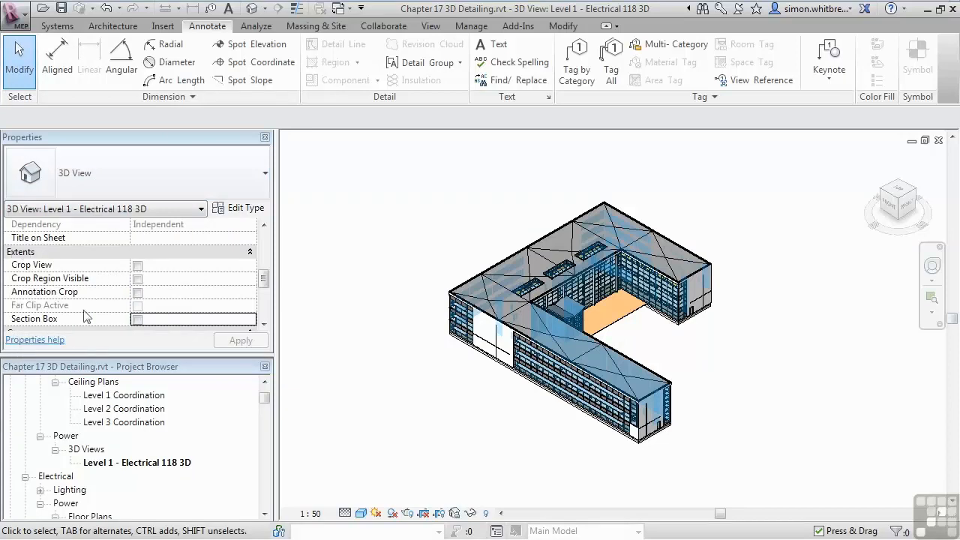
click(137, 319)
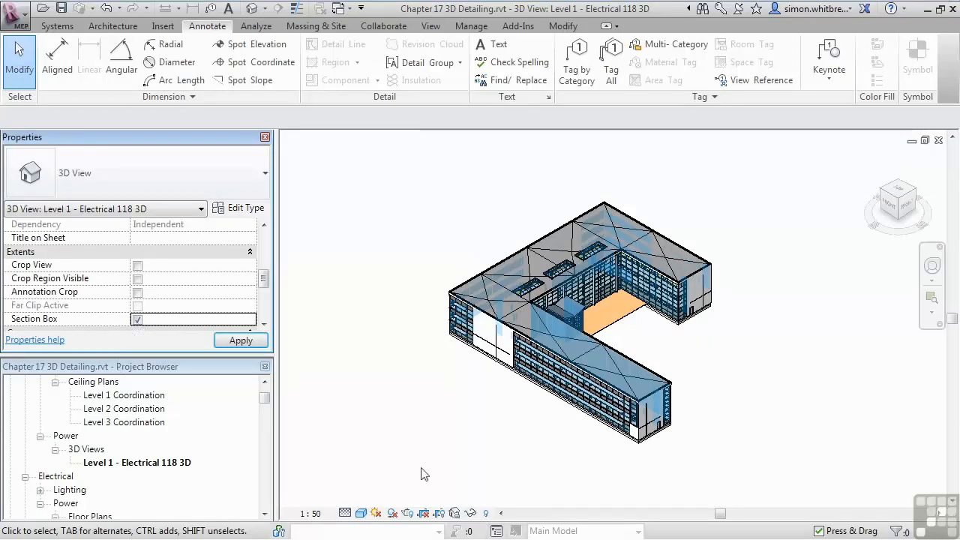
Step: Pull one side of the section box inward to cut the building model down to its rear wing
click(444, 261)
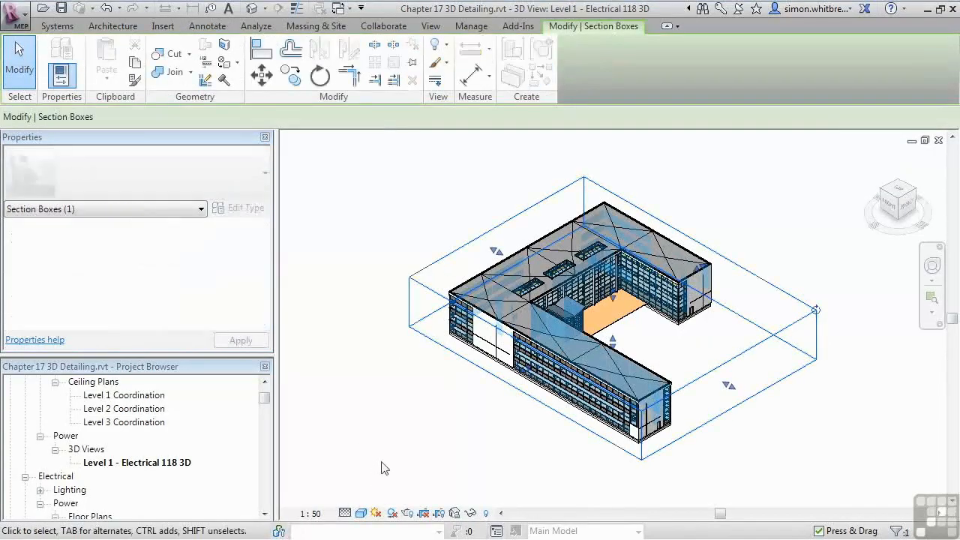
drag(721, 380, 577, 307)
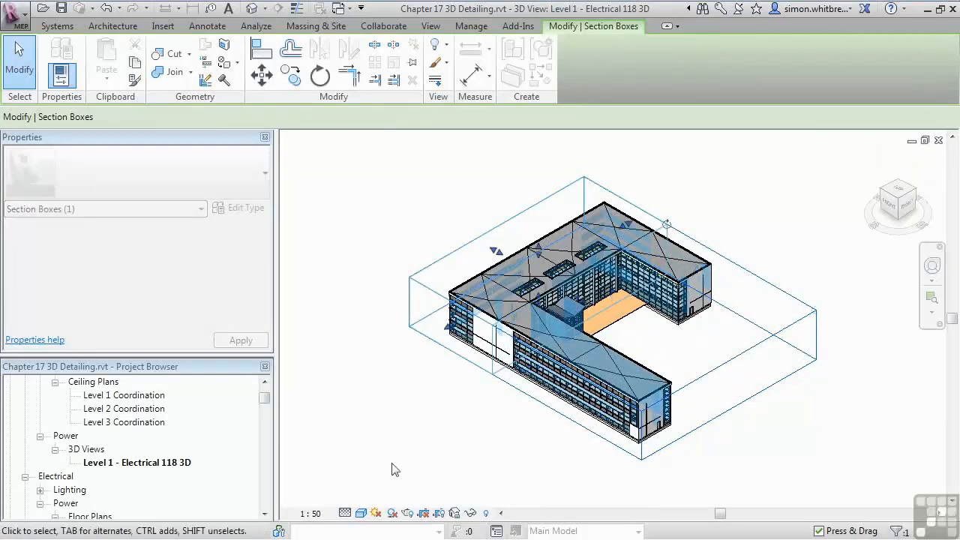
drag(391, 463, 392, 465)
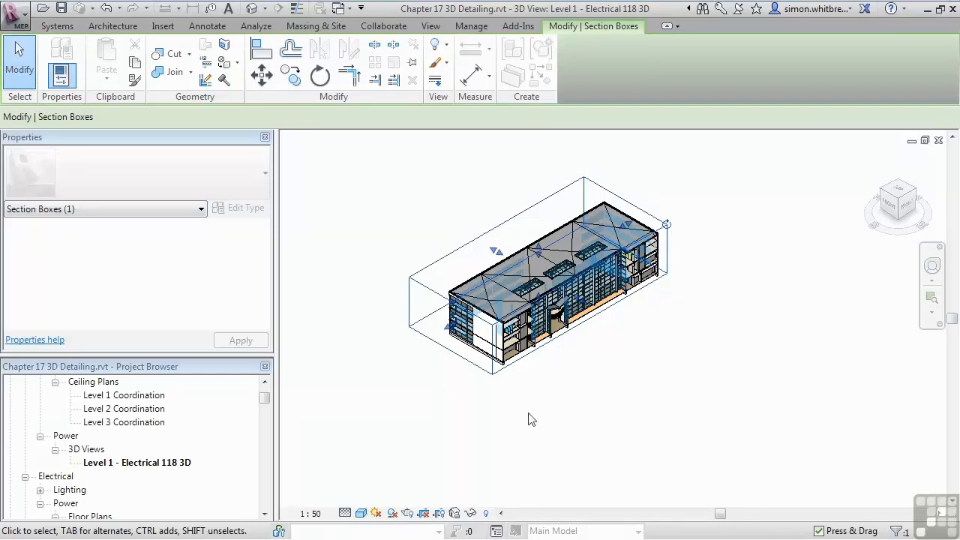
Step: Orient the 3D view to the section Level 1 - Electrical 118 Section
right_click(896, 205)
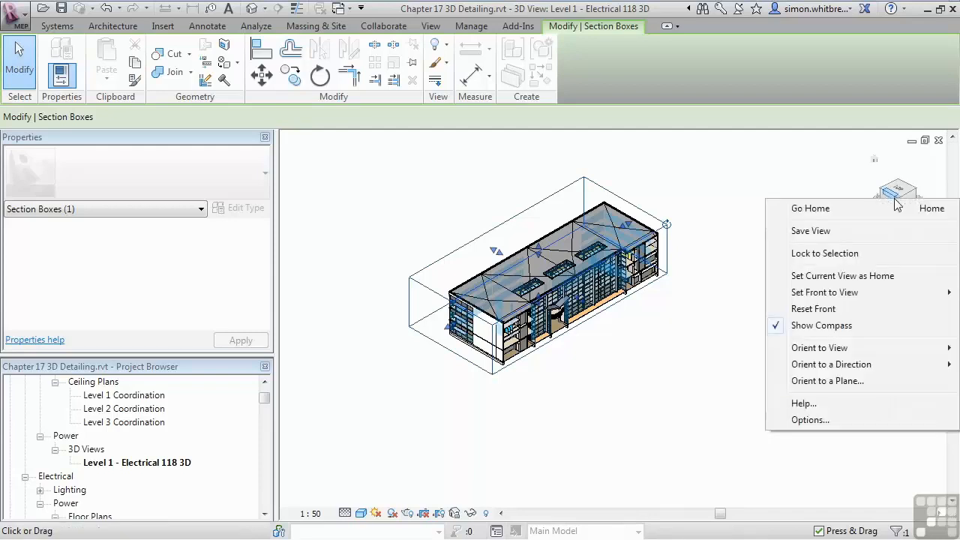
mouse_move(832, 351)
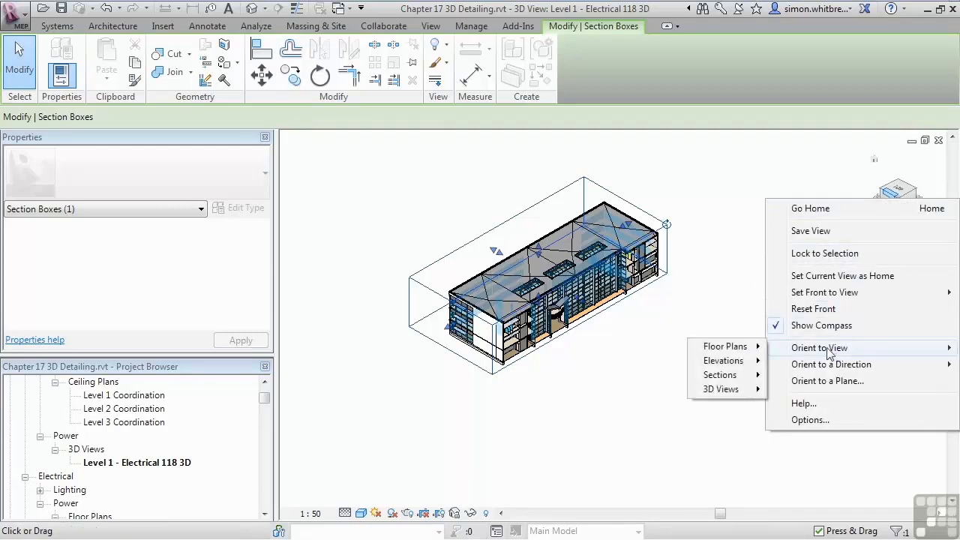
mouse_move(742, 375)
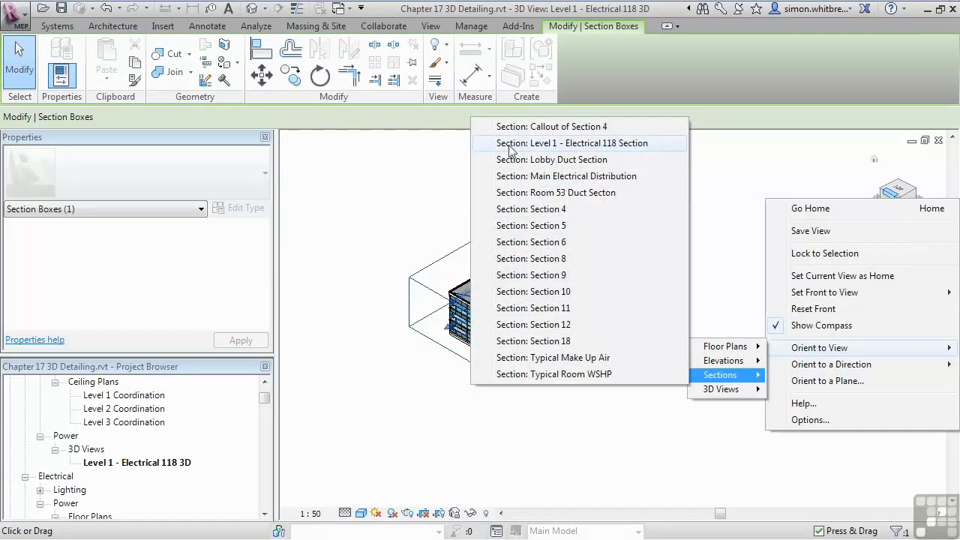
click(644, 143)
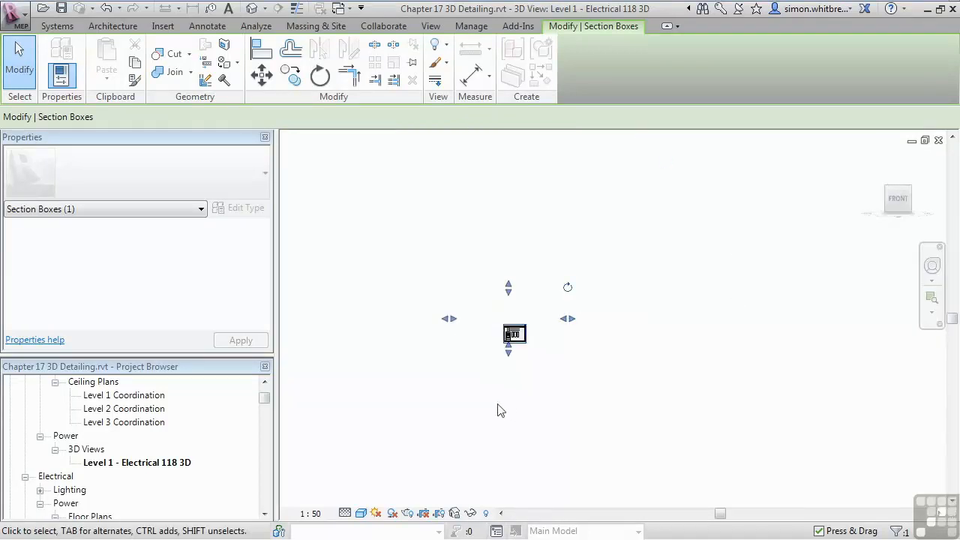
click(506, 410)
scroll(515, 350, up, 5)
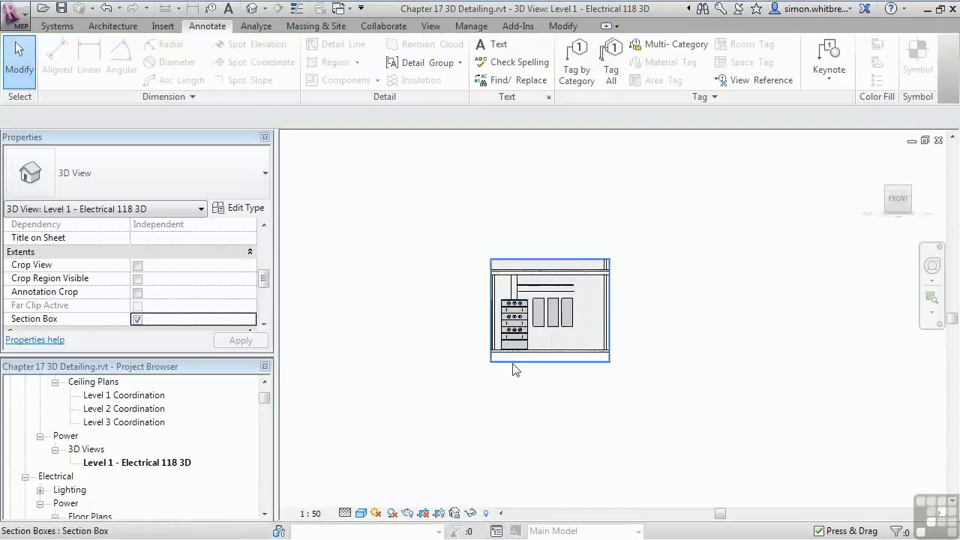
scroll(513, 367, up, 3)
middle_drag(586, 411, 581, 424)
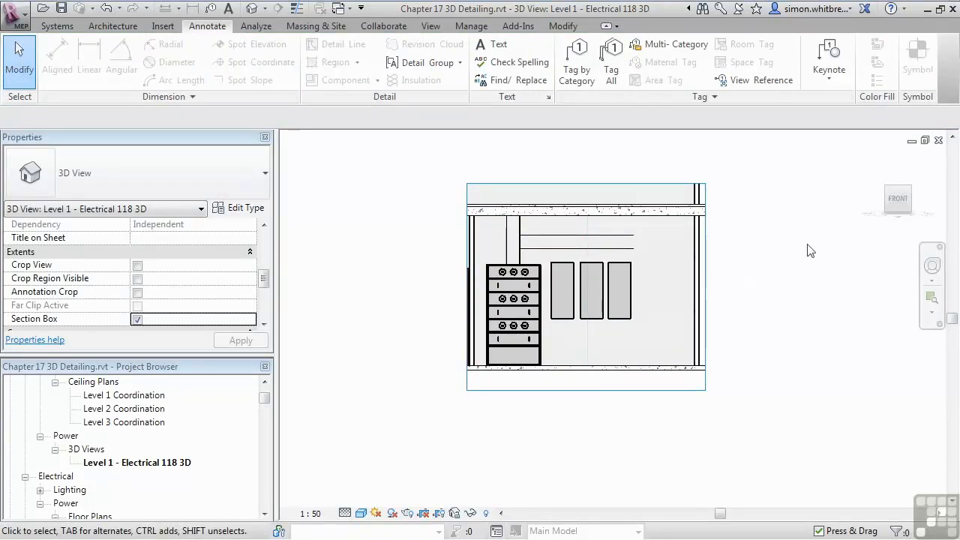
Step: Orbit the room to an angled front view and lower the section box's top face to just above the upper slab
click(908, 192)
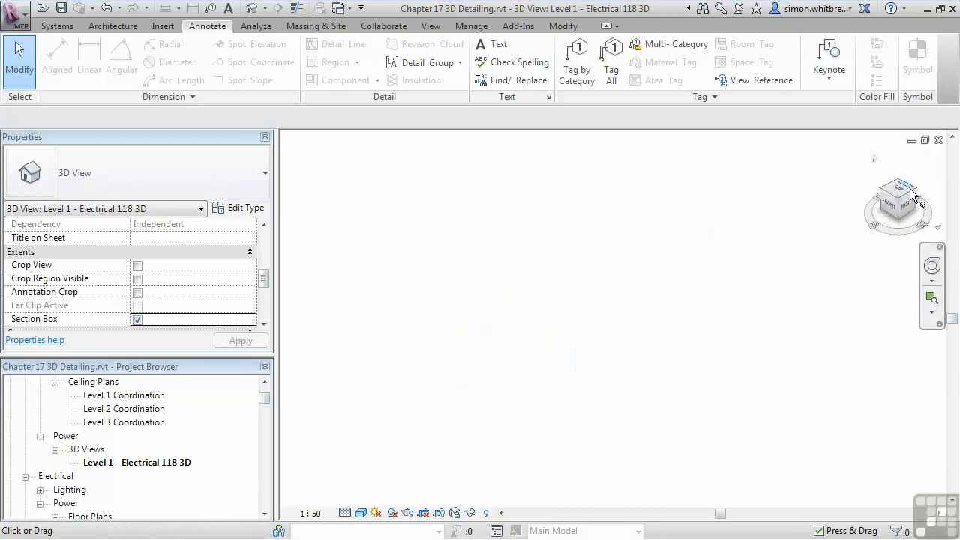
shift+middle_drag(462, 474, 496, 387)
scroll(498, 388, up, 3)
scroll(484, 301, up, 3)
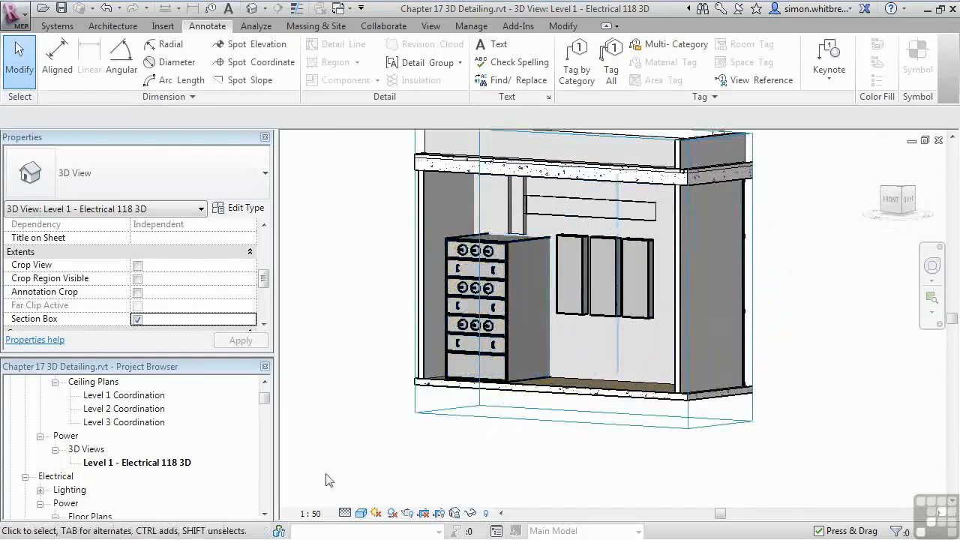
scroll(499, 457, down, 3)
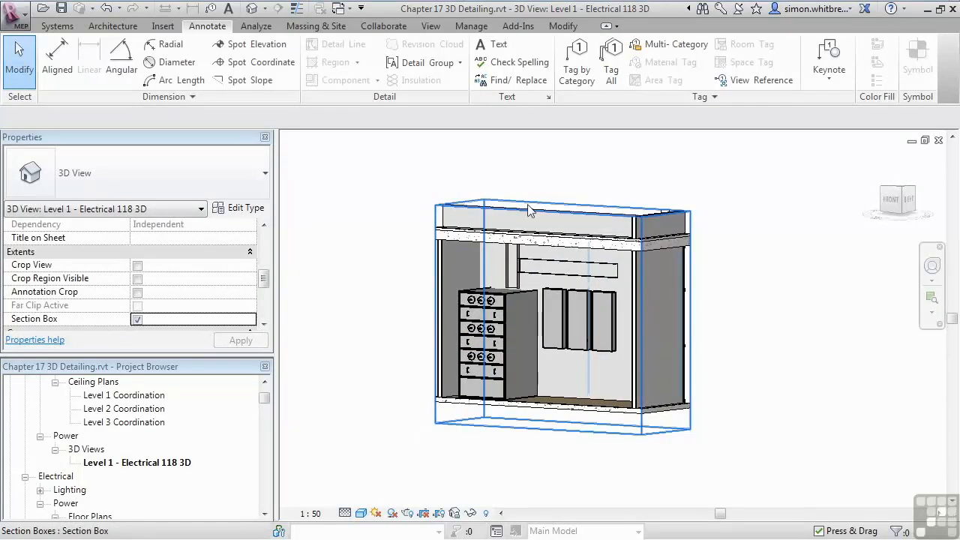
click(563, 212)
drag(564, 212, 564, 228)
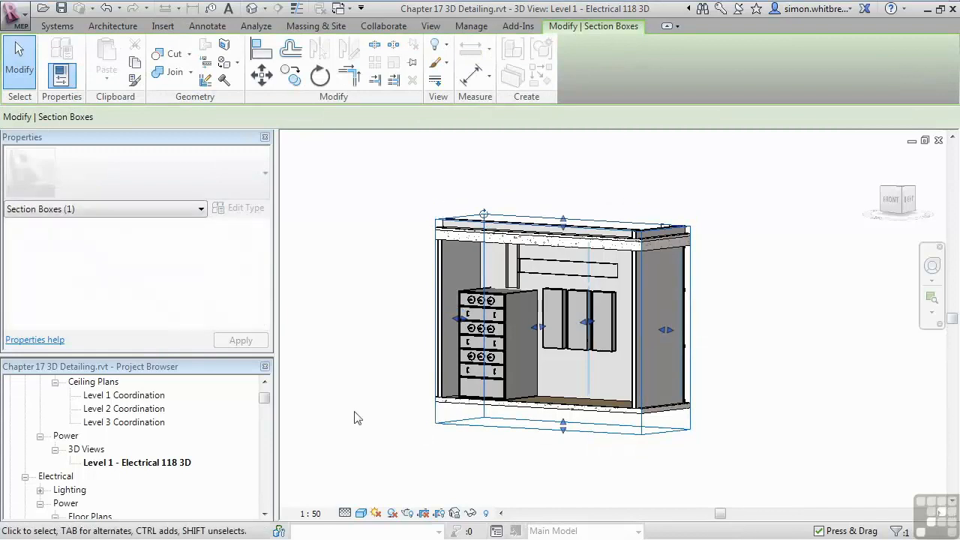
click(356, 418)
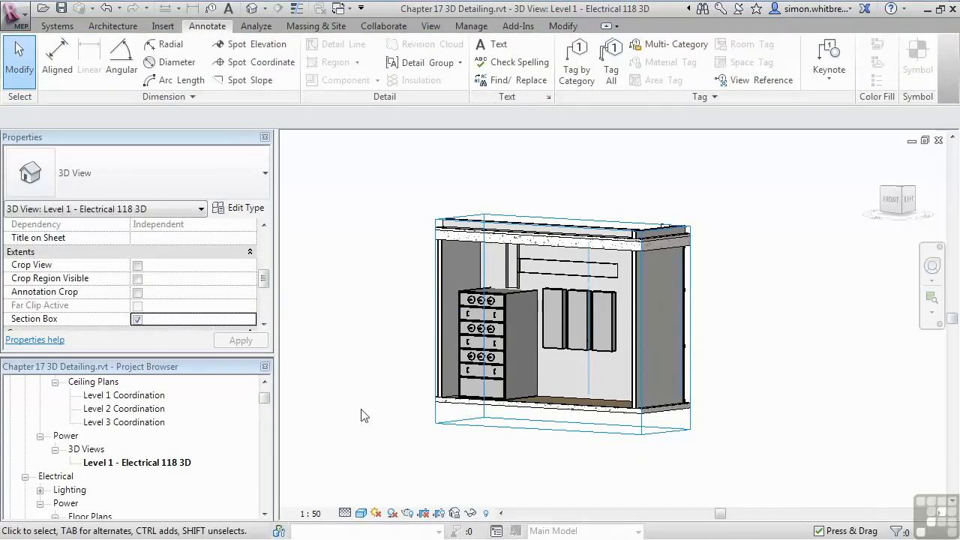
Step: Hide the section box element in this 3D view
click(451, 428)
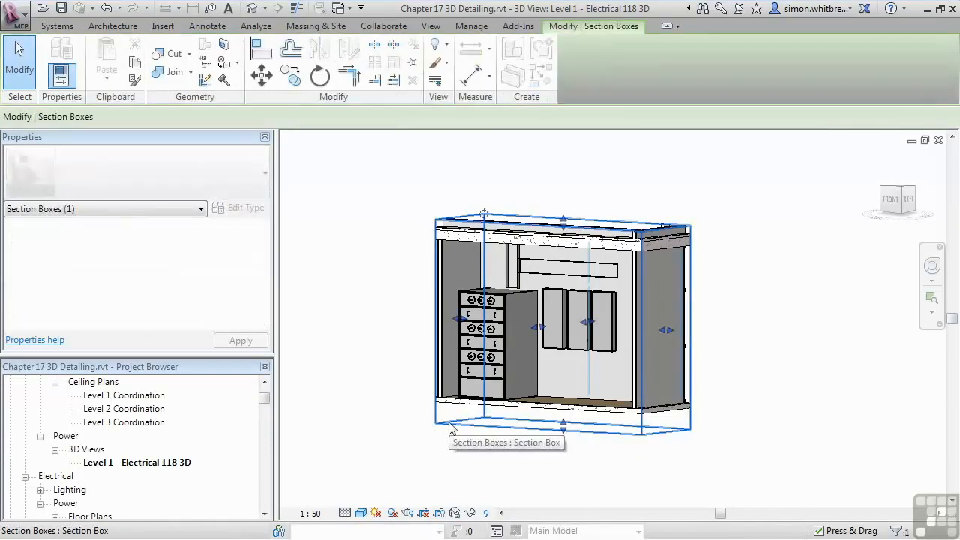
right_click(451, 428)
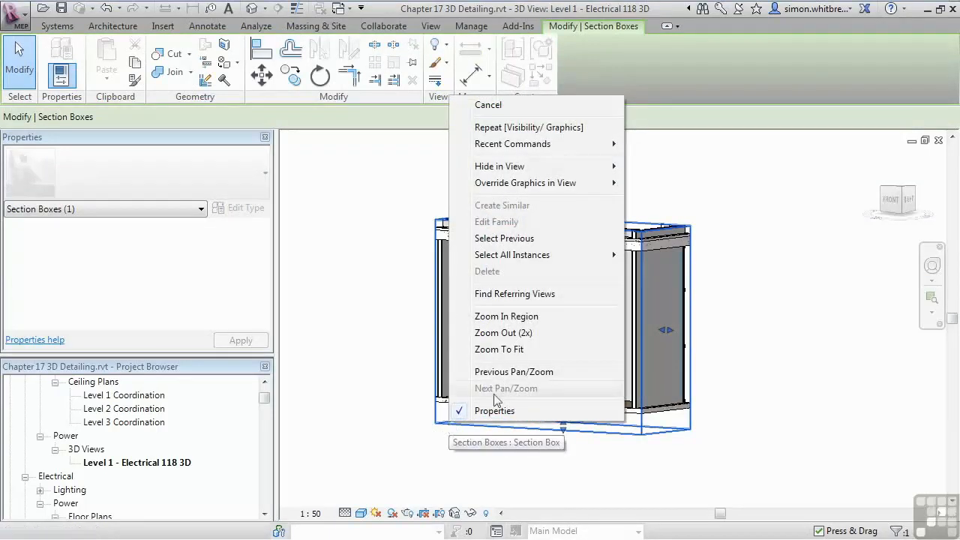
mouse_move(592, 166)
click(649, 170)
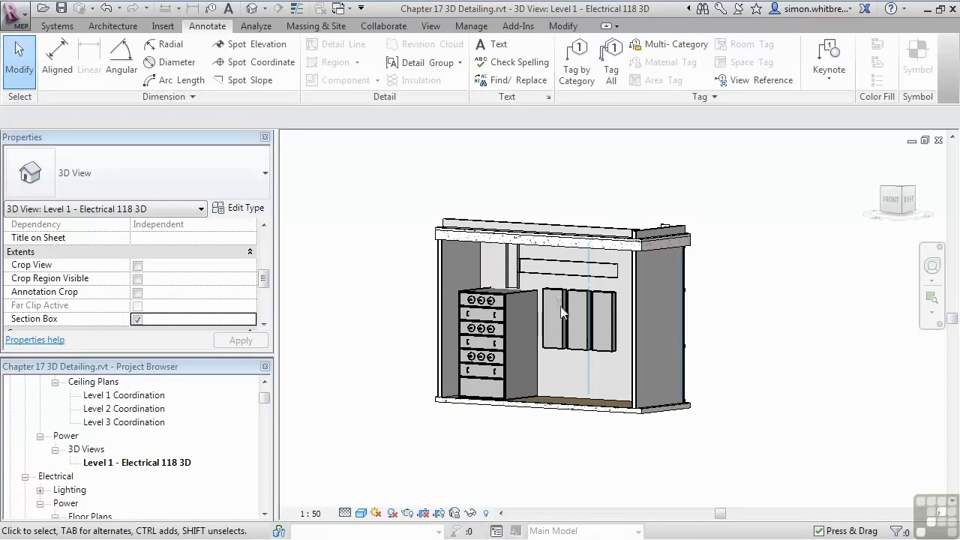
Step: Save the 3D view's orientation and lock the view so that equipment can be tagged
click(571, 73)
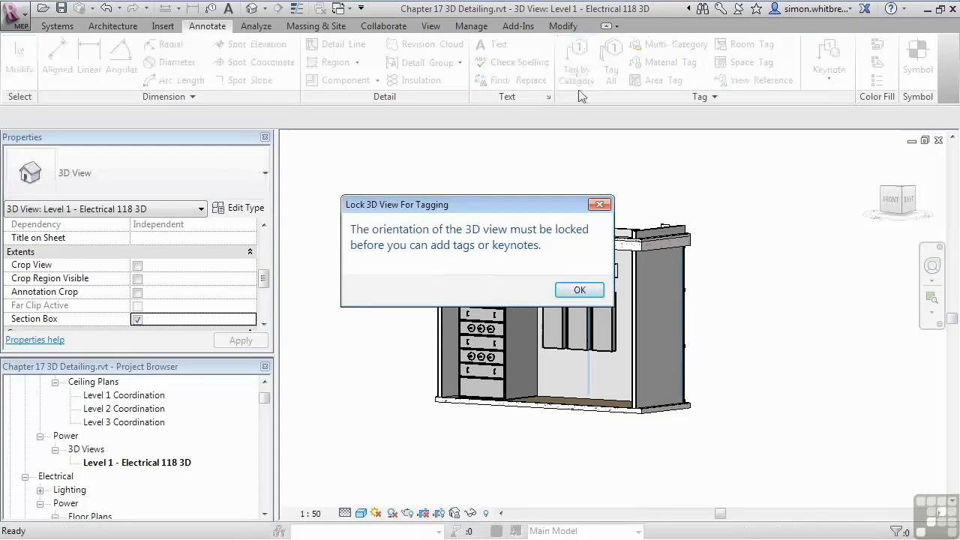
drag(461, 207, 400, 153)
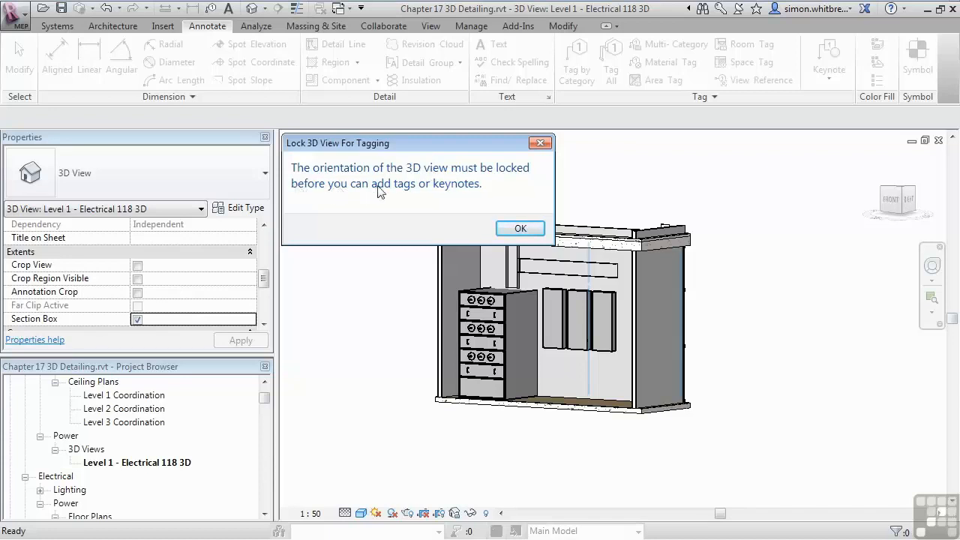
click(516, 228)
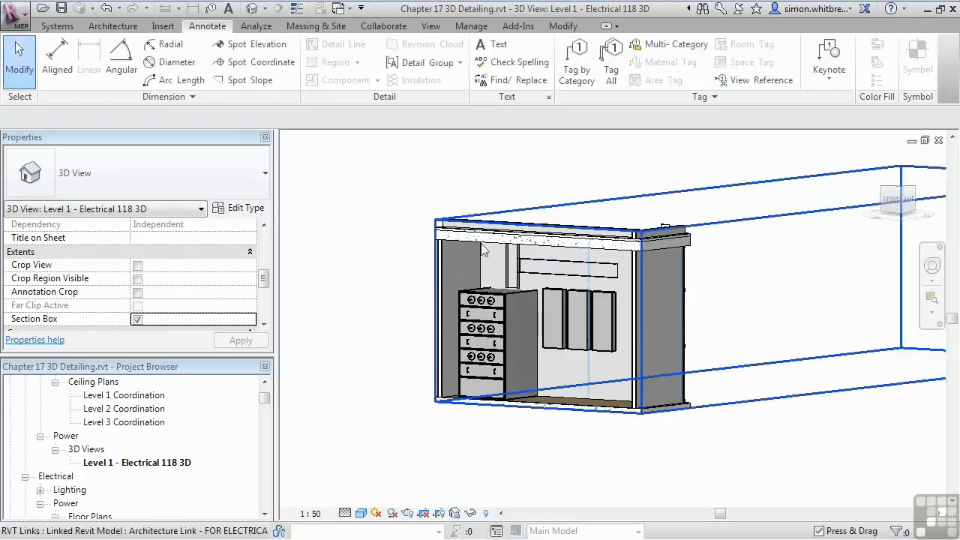
click(454, 513)
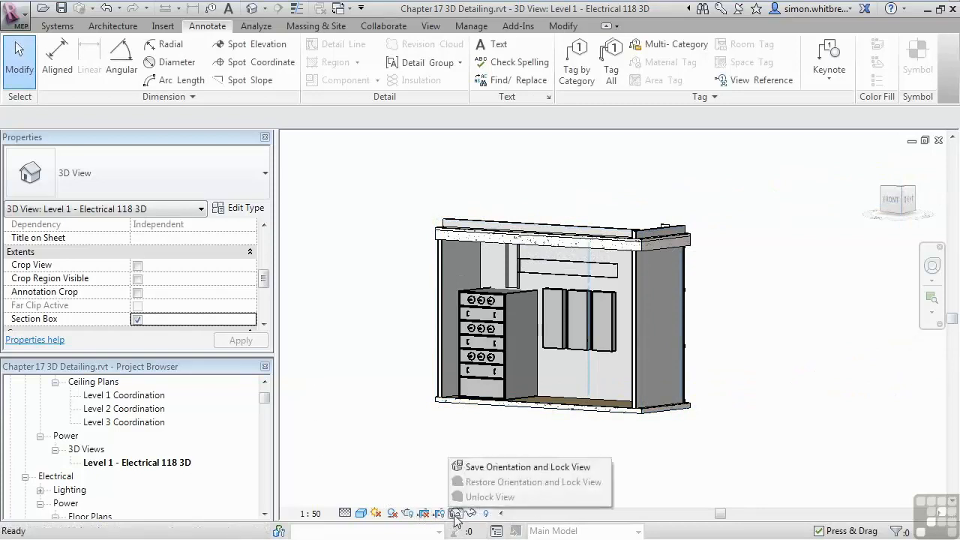
click(478, 467)
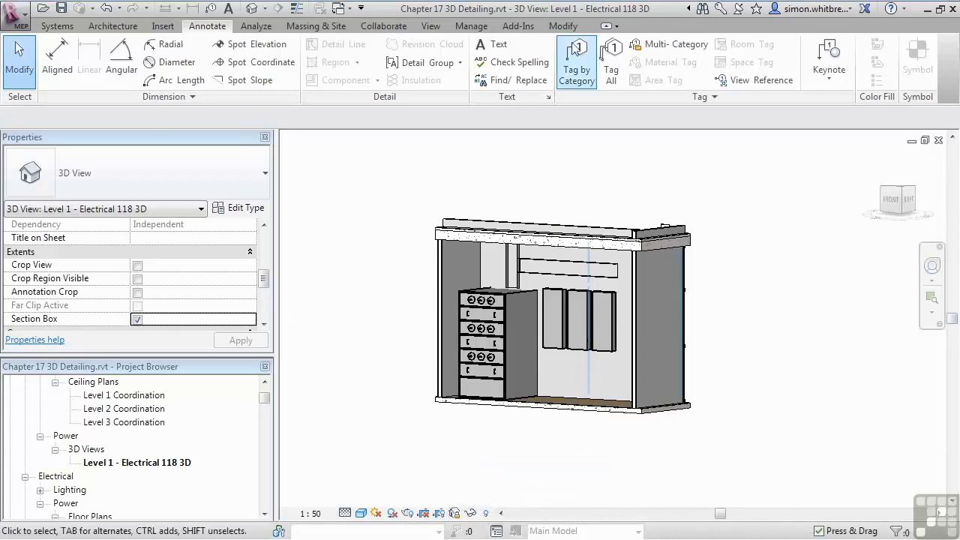
Step: Tag the three wall-mounted distribution boards LPC1, EPC1 and ELC1 by category, with horizontal tags and no leaders
click(574, 69)
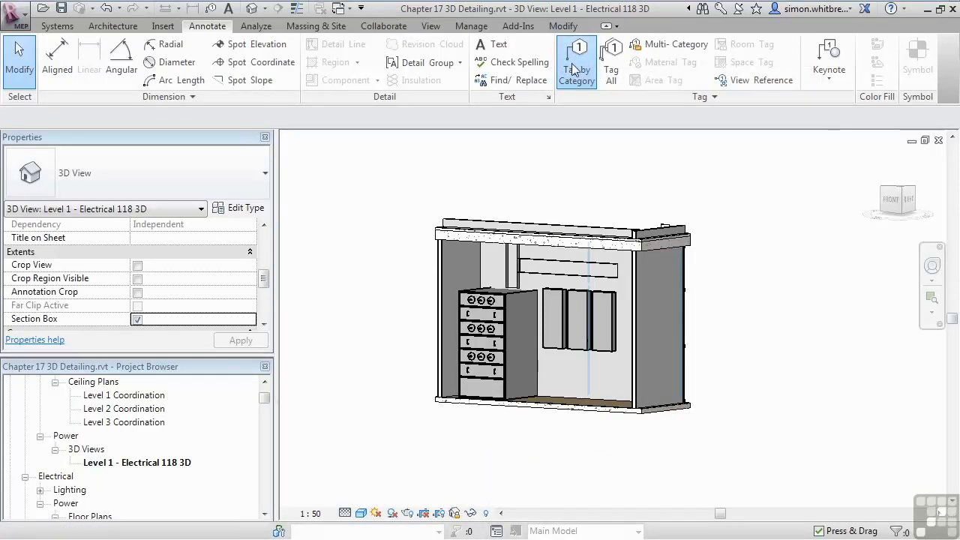
click(553, 349)
click(576, 347)
click(603, 351)
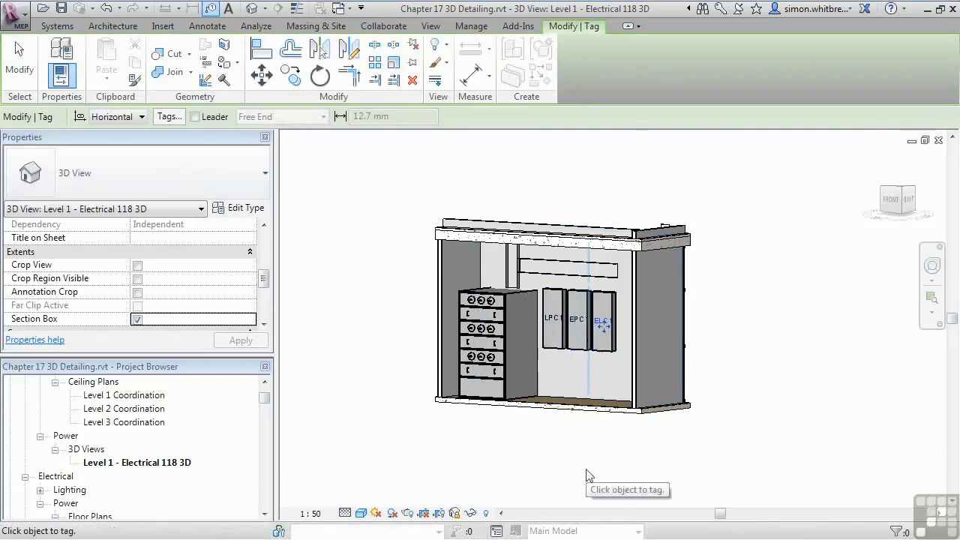
key(Escape)
Step: Move the three board tags outside the room's right wall, stacked in a column with LPC1 above EPC1 and ELC1
scroll(567, 355, up, 3)
scroll(567, 355, down, 2)
drag(593, 322, 745, 379)
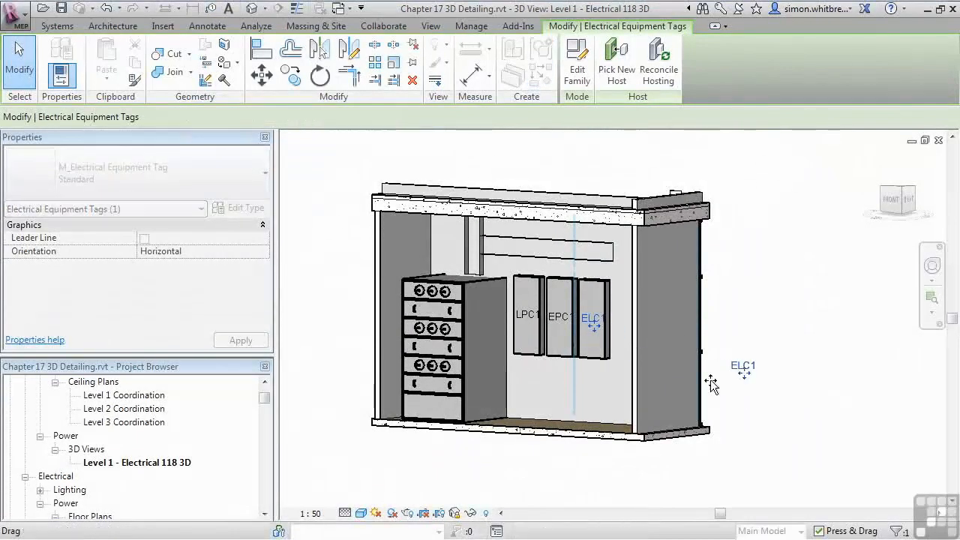
drag(562, 326, 743, 343)
drag(564, 349, 743, 315)
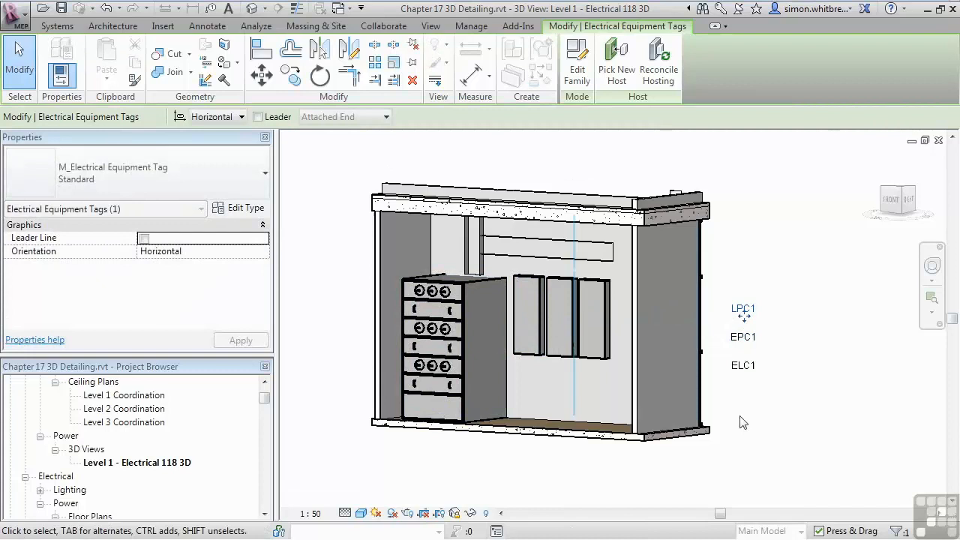
Step: Turn on leaders for the LPC1, EPC1 and ELC1 tags
click(258, 117)
click(746, 338)
click(257, 117)
click(745, 366)
click(258, 117)
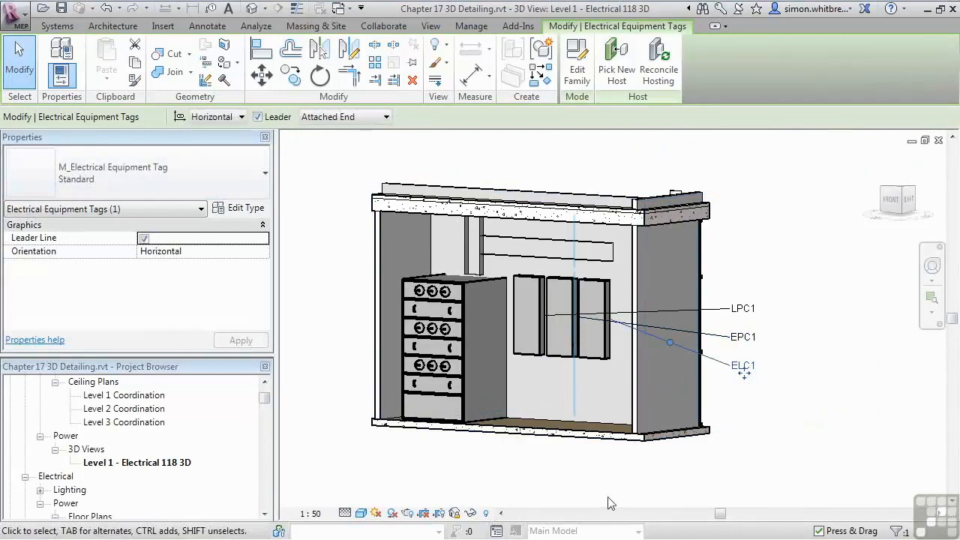
Step: Make the ELC1 tag's leader free-ended, ending low on its board's right edge, with a horizontal shoulder beside the tag
scroll(626, 388, up, 3)
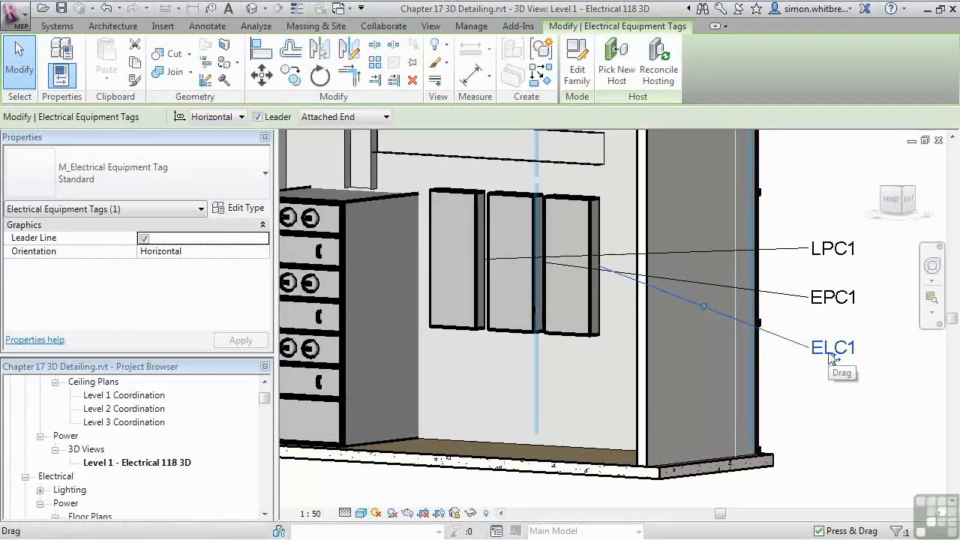
click(327, 118)
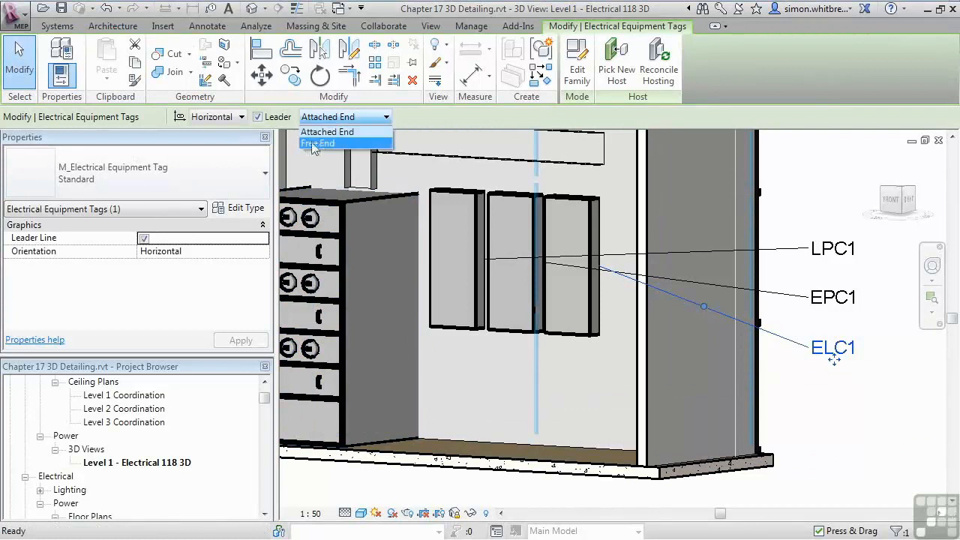
click(321, 142)
drag(832, 442, 602, 325)
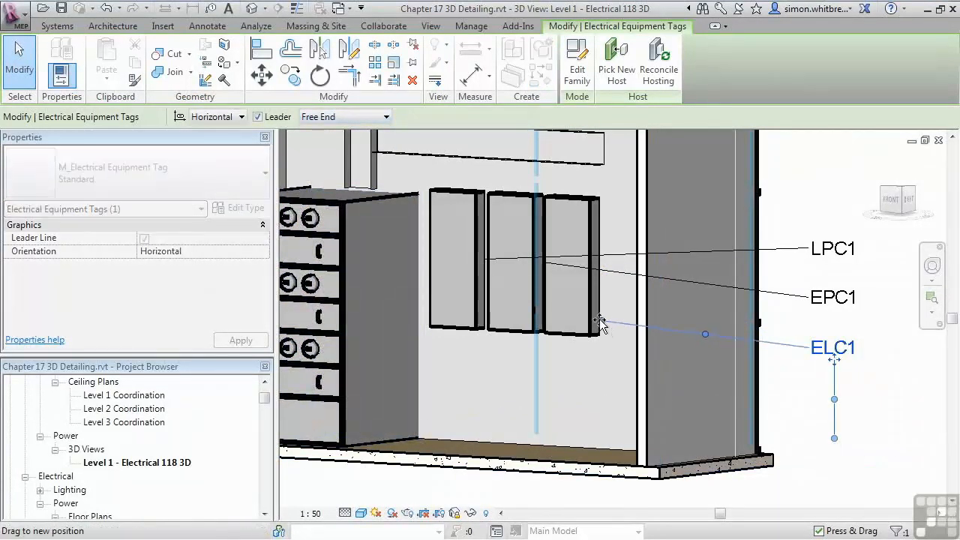
Step: Make the EPC1 tag's leader free-ended, ending on the middle board's right edge, with its elbow level with the tag
click(697, 281)
click(329, 117)
click(320, 138)
drag(833, 388, 534, 272)
drag(701, 306, 701, 297)
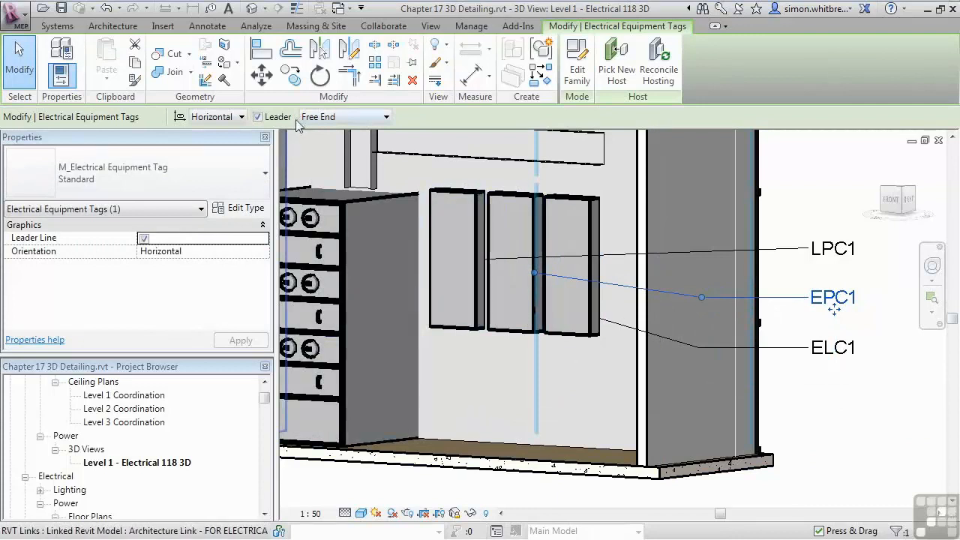
Step: Make the LPC1 tag's leader free-ended, ending near the top of the left board's right edge, with its elbow level with the tag
click(322, 117)
click(316, 142)
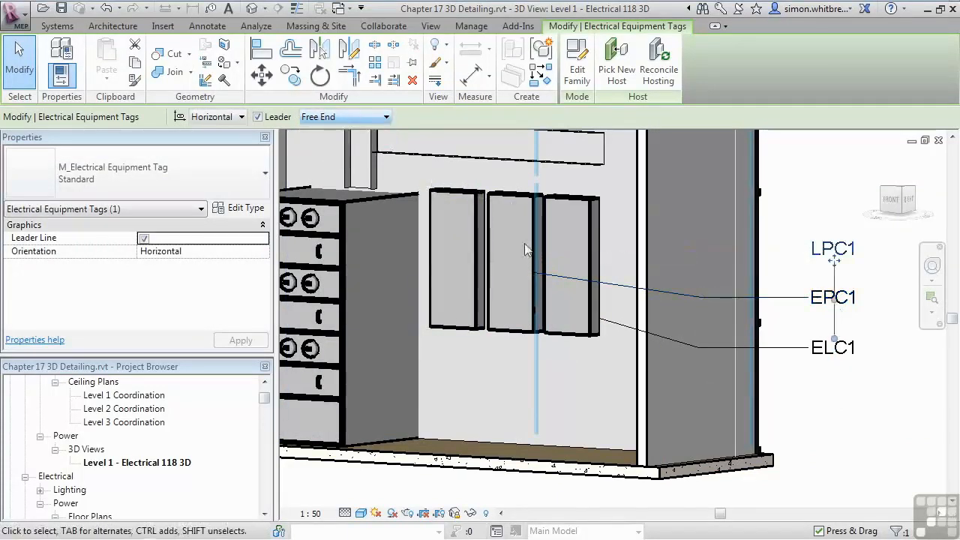
drag(834, 339, 476, 216)
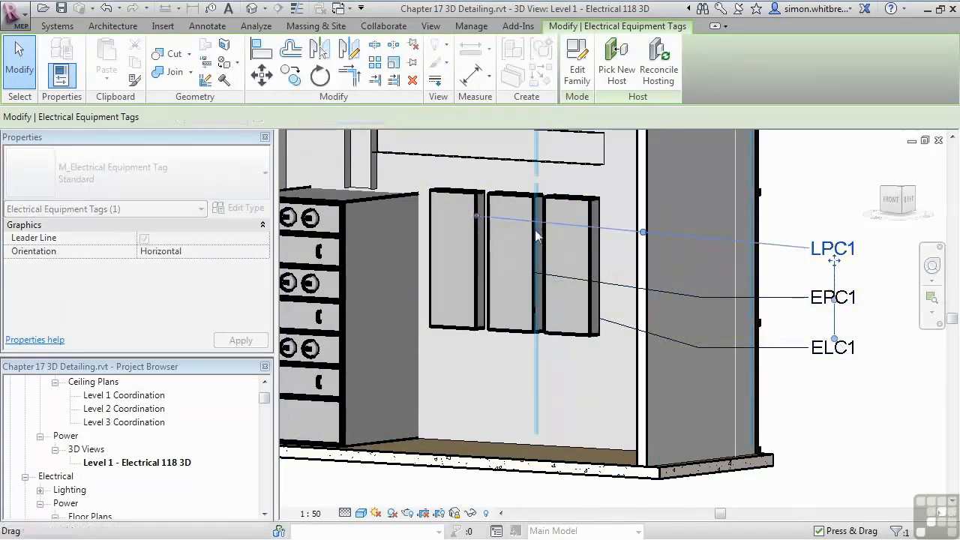
drag(642, 232, 700, 248)
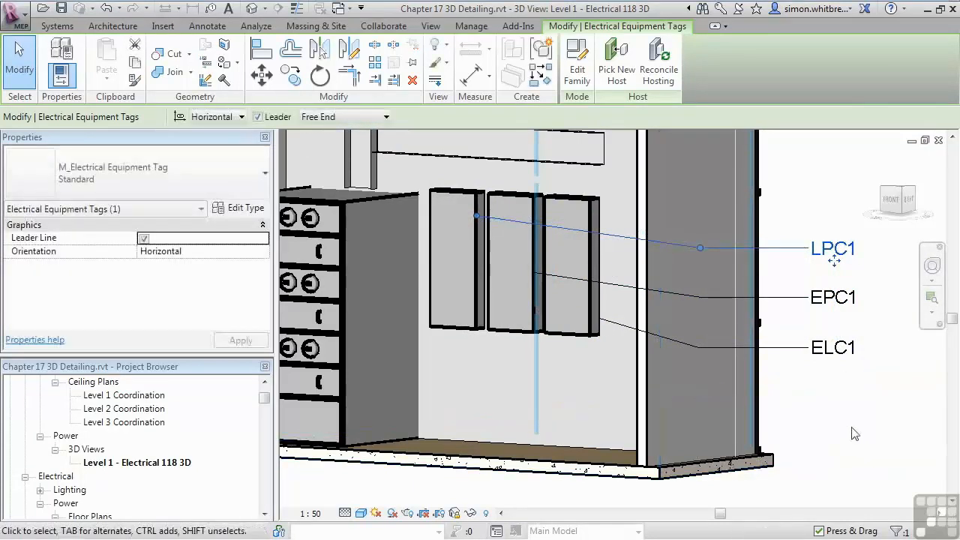
click(850, 433)
scroll(827, 400, down, 2)
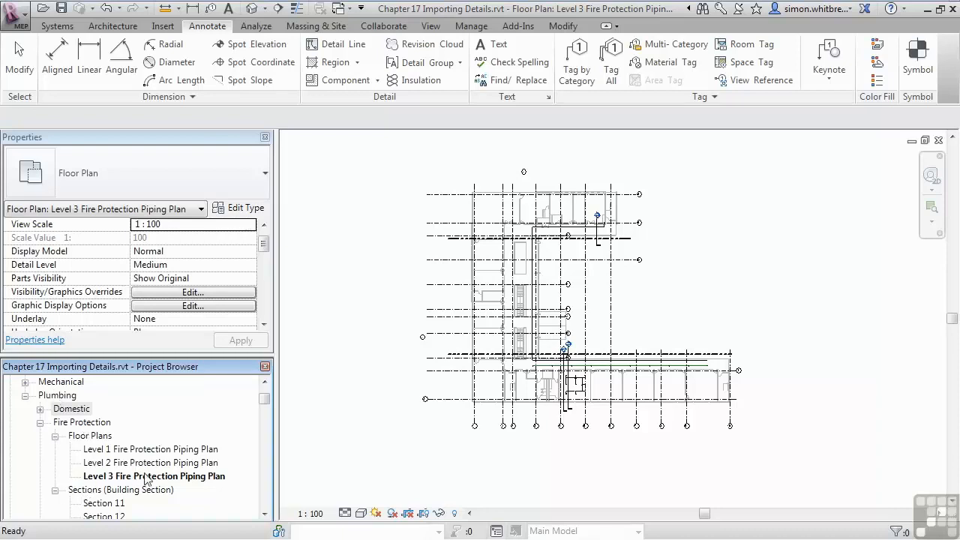
Step: Open the section view from the section marker crossing the pipe near grid B on the Level 3 fire protection plan
click(335, 353)
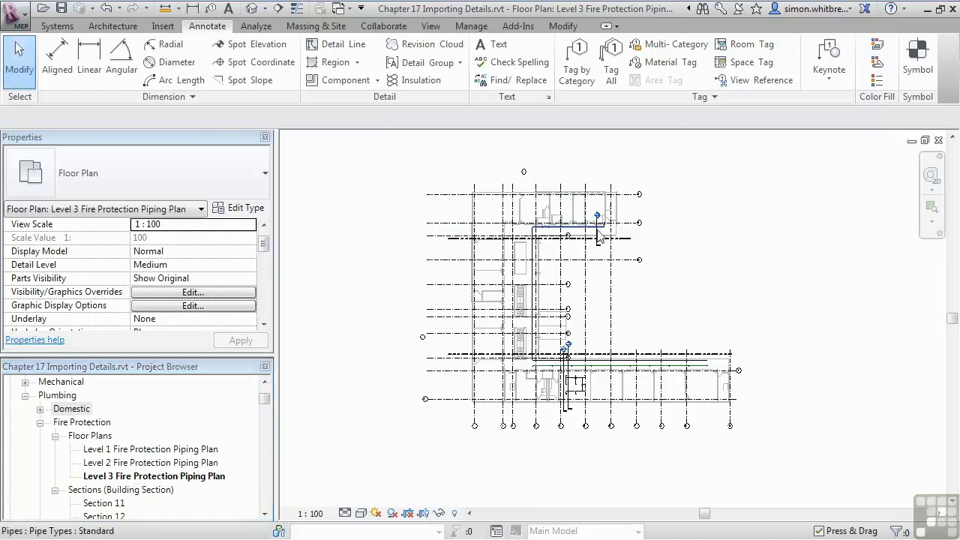
scroll(598, 237, up, 5)
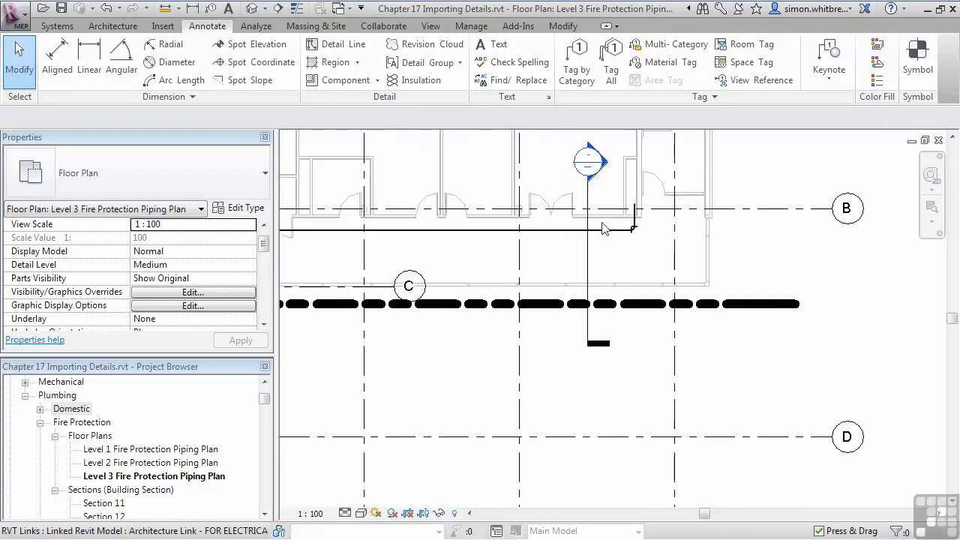
middle_drag(567, 350, 558, 396)
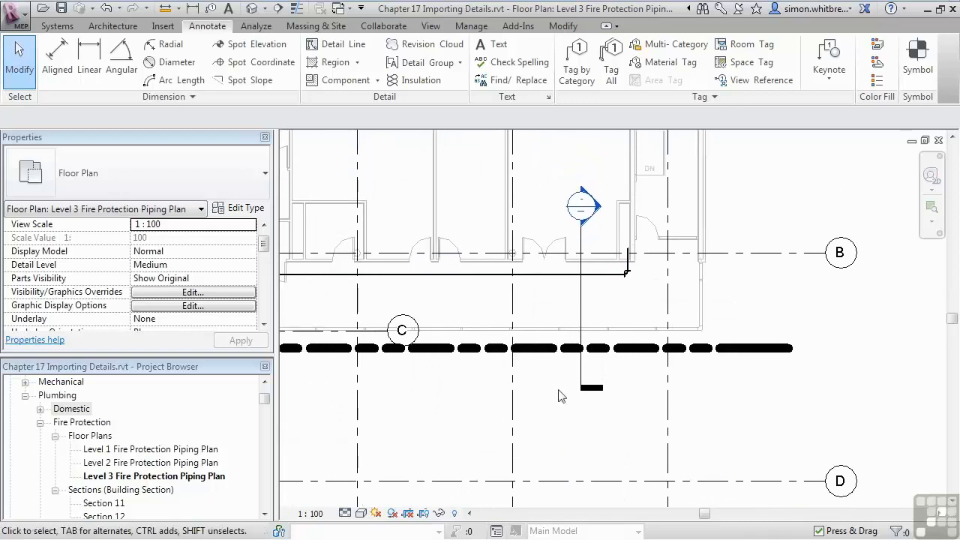
double_click(597, 207)
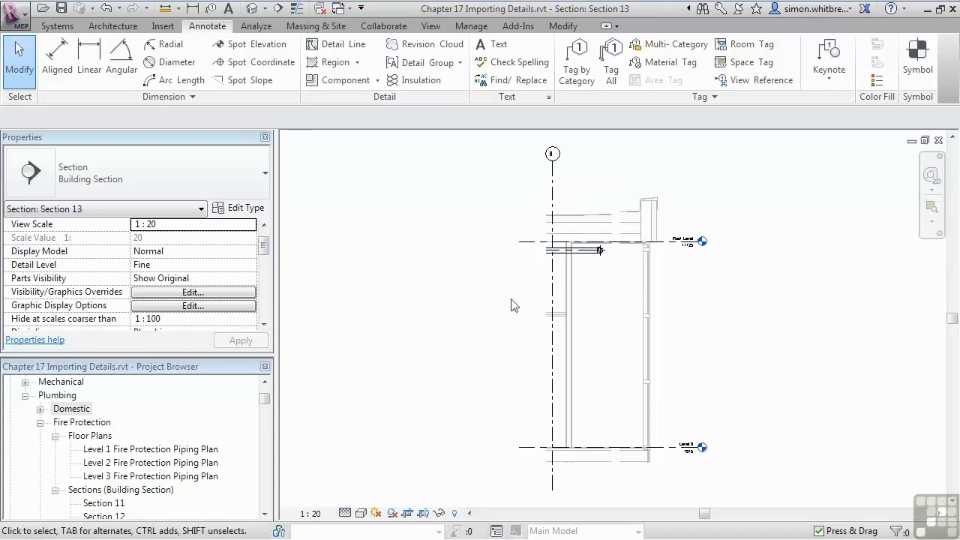
Step: Create a callout around the pipe's end just below Roof Level in Section 13
click(434, 28)
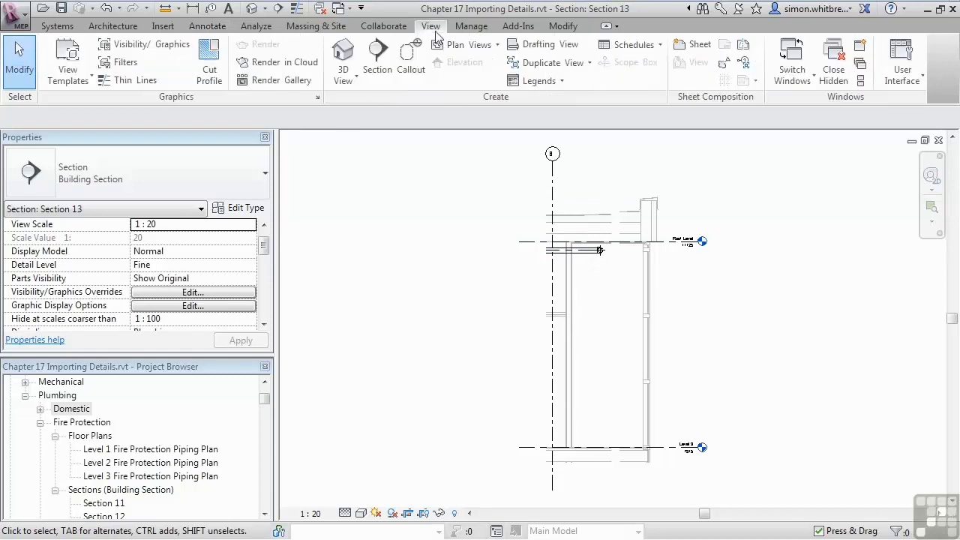
click(411, 59)
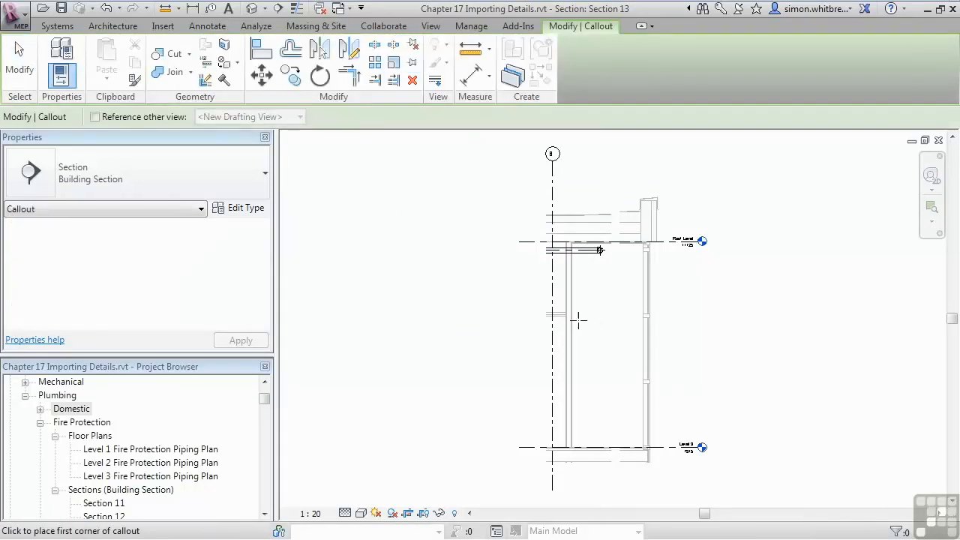
click(587, 263)
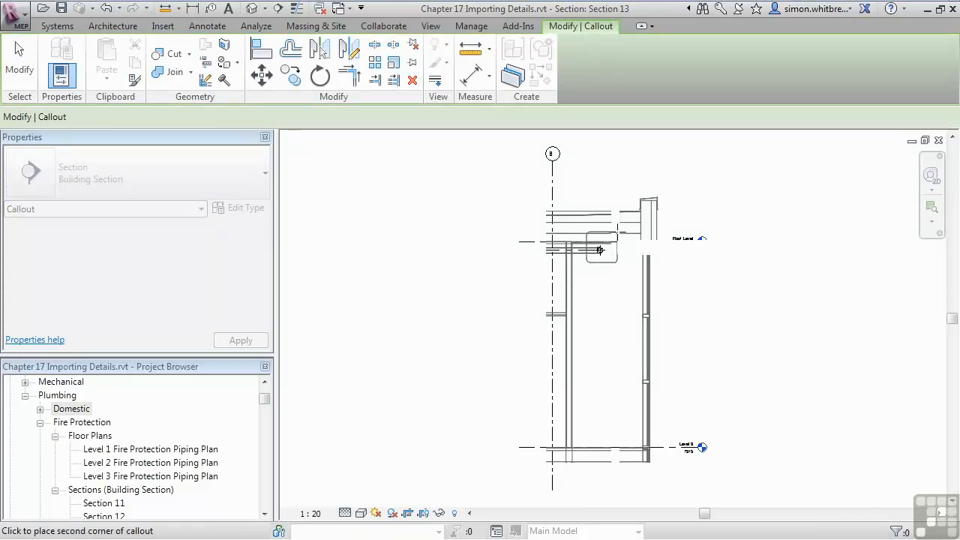
click(617, 231)
scroll(613, 259, up, 6)
scroll(611, 330, down, 3)
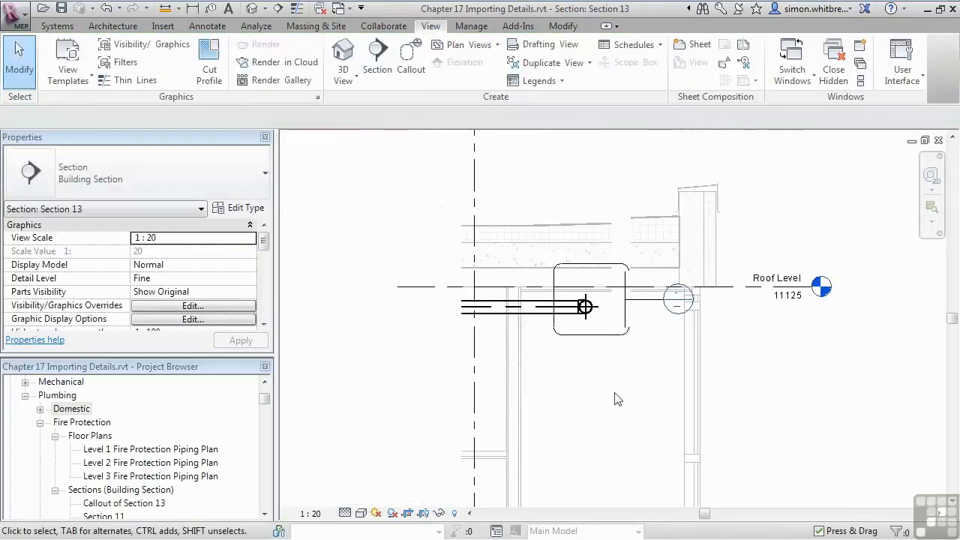
Step: Move the callout's head above the upper-left corner of its boundary
click(583, 346)
drag(645, 318, 544, 262)
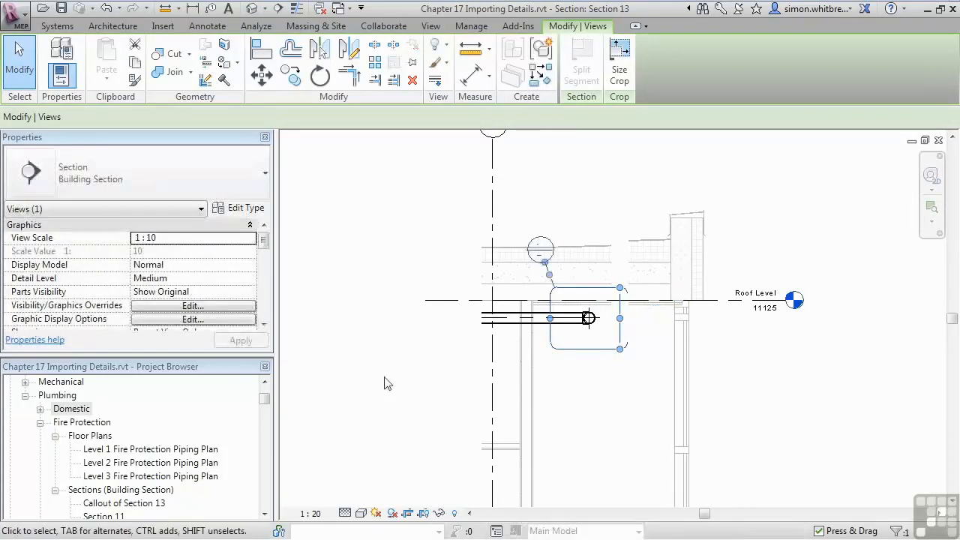
click(519, 183)
Step: Open the new callout's view and set its detail level to Fine
double_click(535, 253)
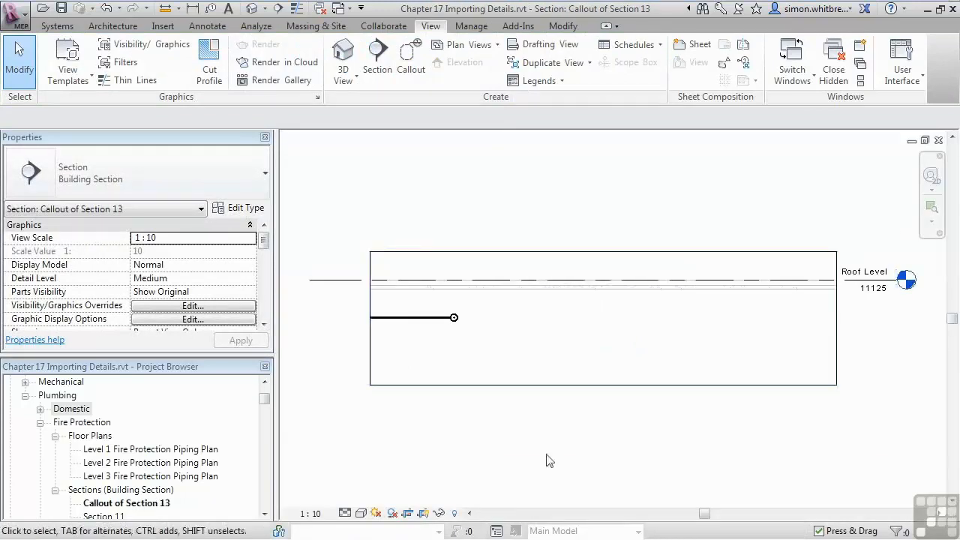
click(346, 513)
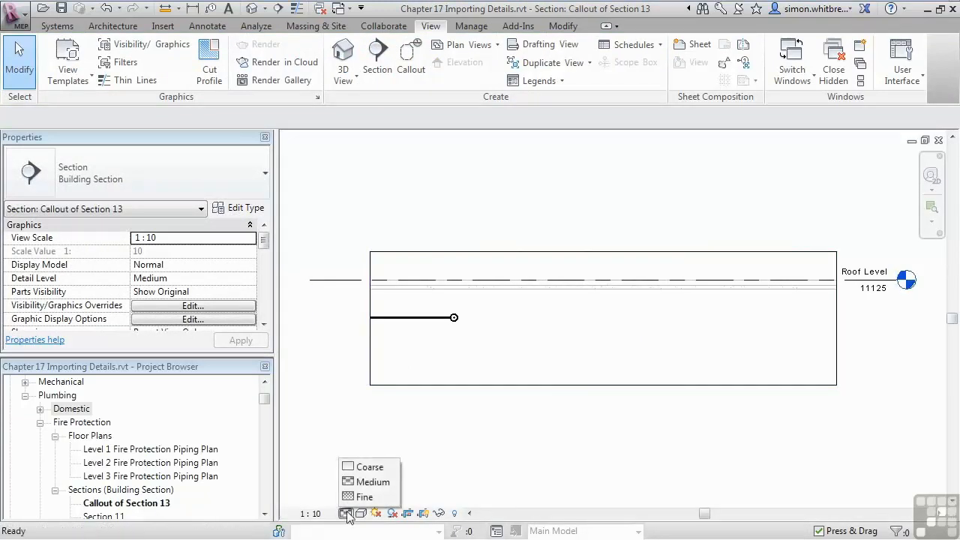
click(363, 496)
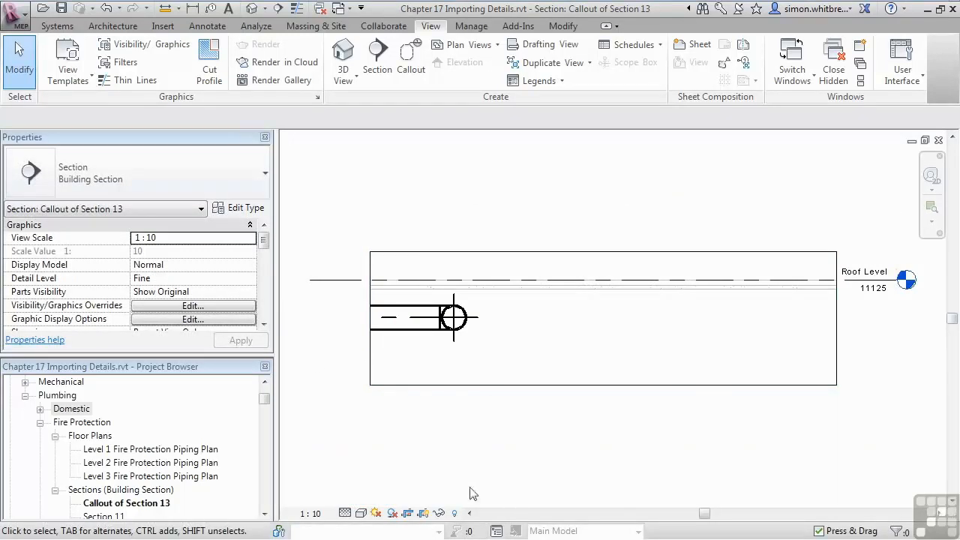
Step: Narrow the callout view's crop region by pulling its right edge in closer to the pipe's end
click(832, 327)
drag(836, 318, 564, 304)
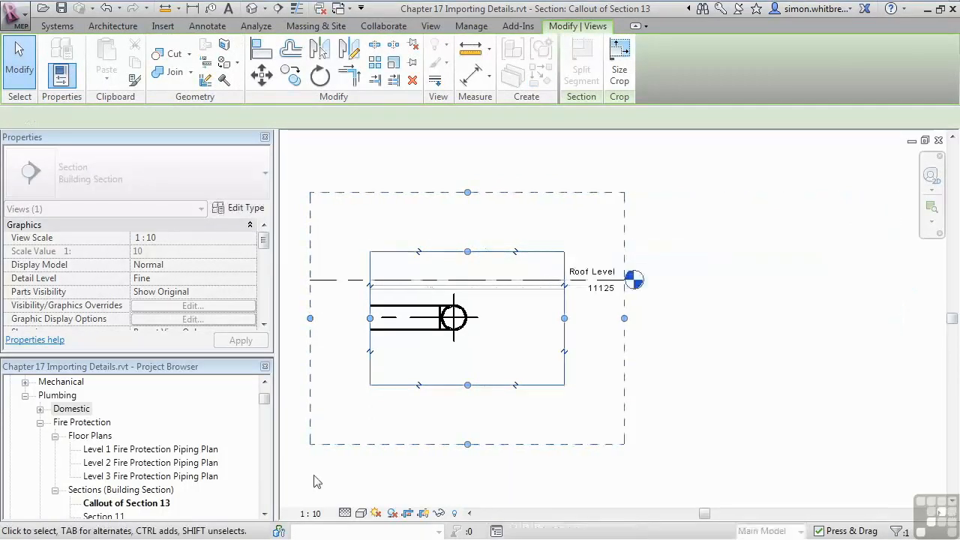
click(389, 485)
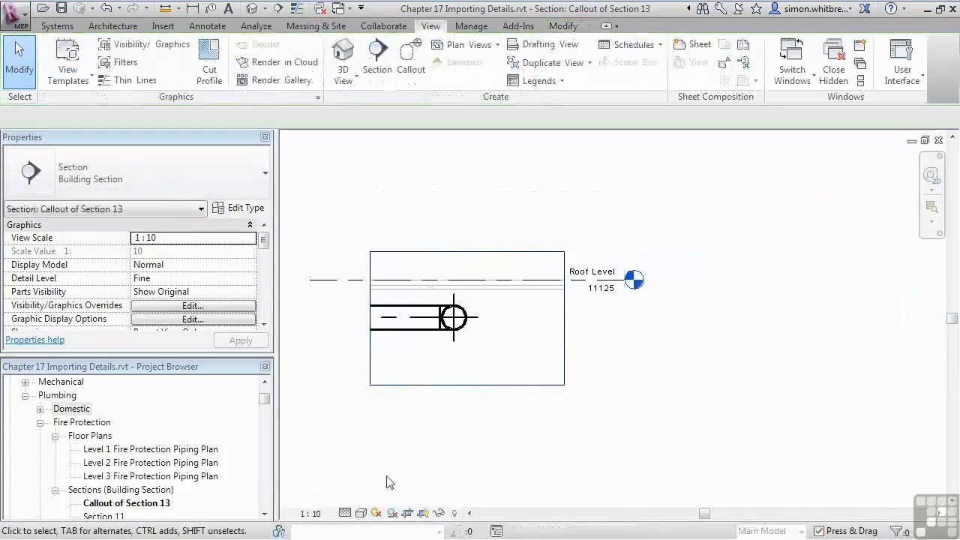
middle_drag(358, 426, 480, 408)
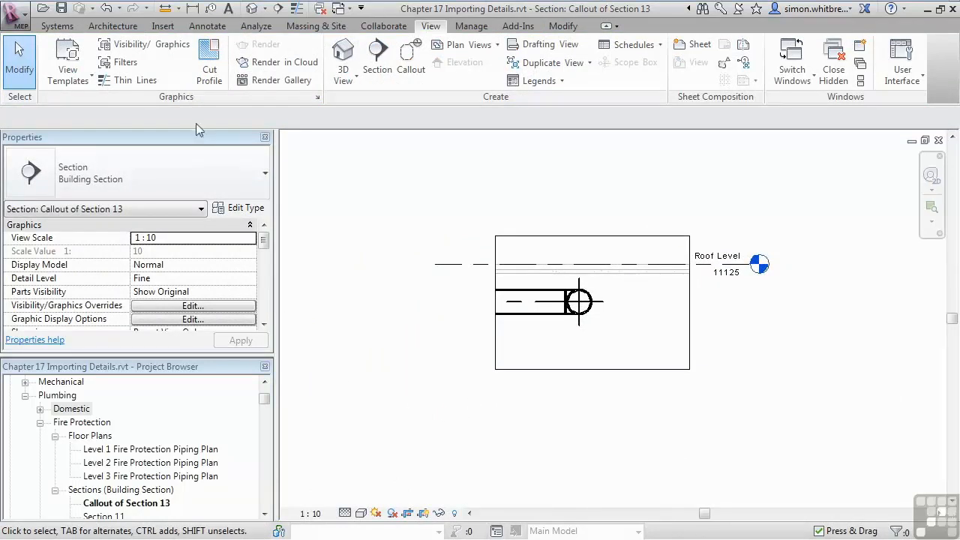
Step: Start a CAD import and choose PipeHanger.dwg from the Chapter 17 folder
click(162, 27)
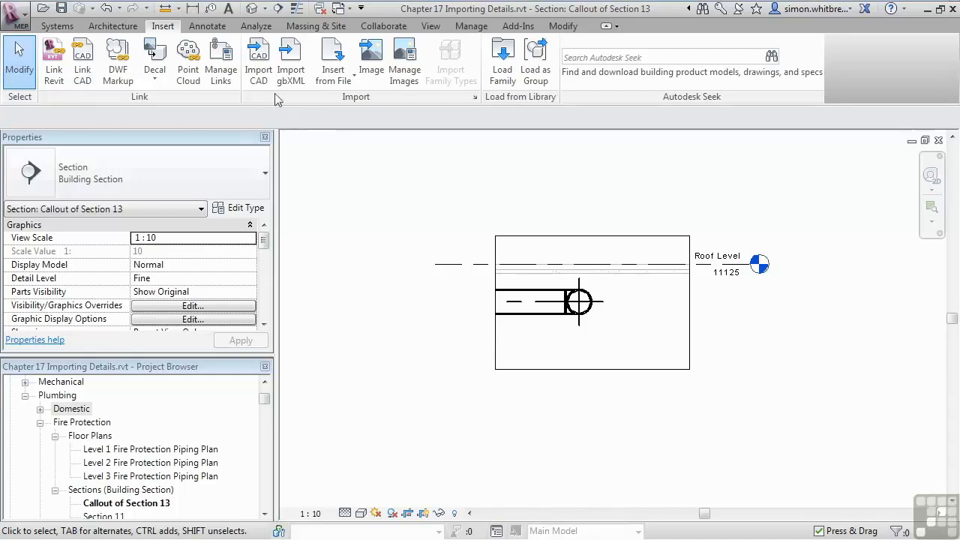
click(258, 63)
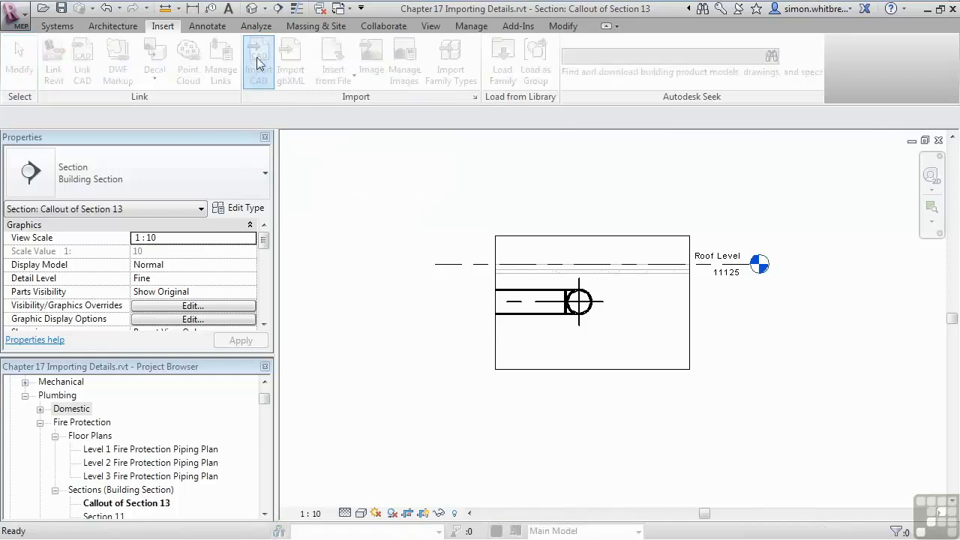
drag(857, 182, 468, 118)
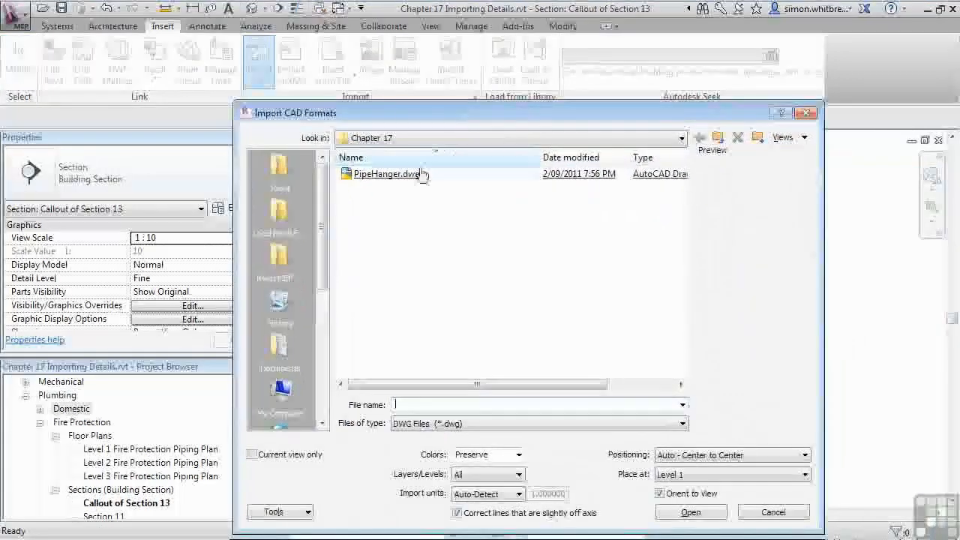
click(369, 177)
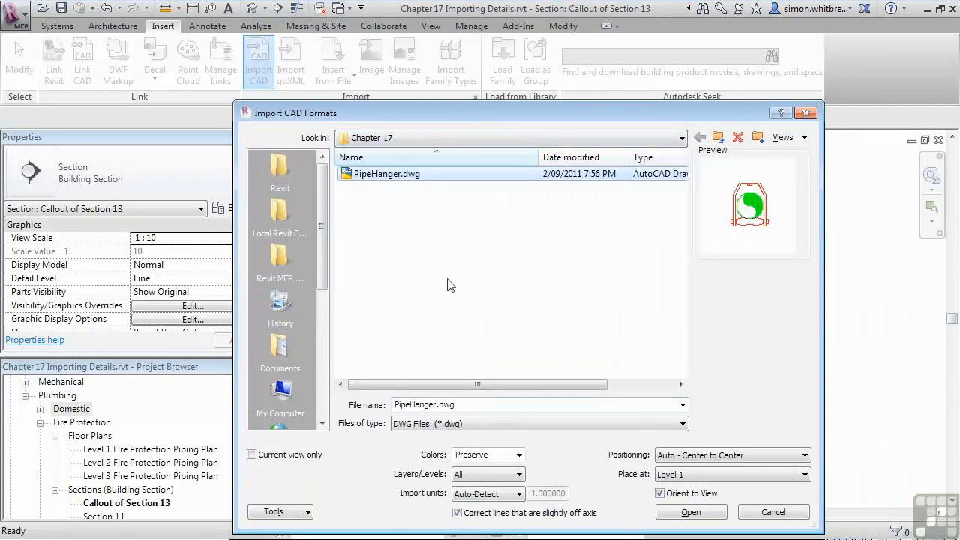
drag(479, 105, 472, 75)
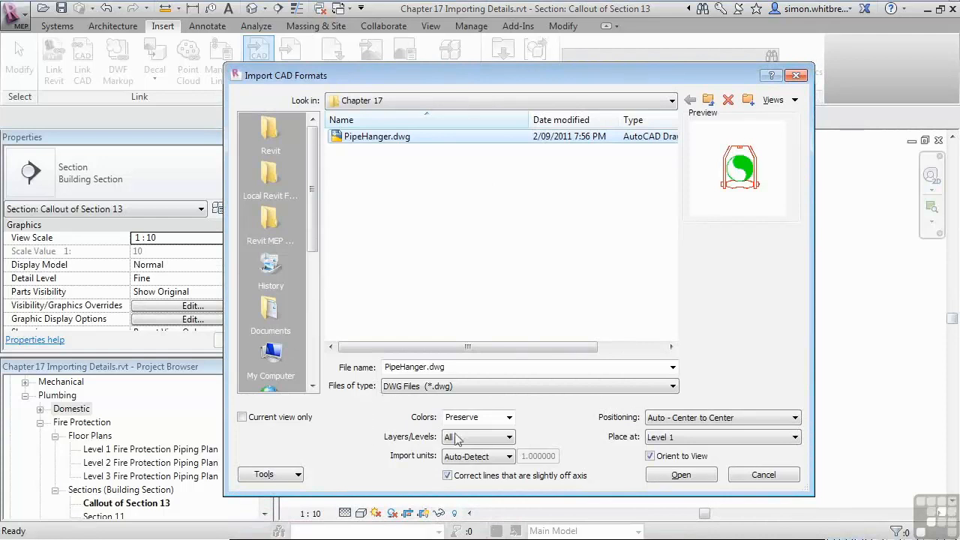
Step: Import the drawing in Black and White, in the current view only, without correcting lines that are slightly off axis
click(509, 417)
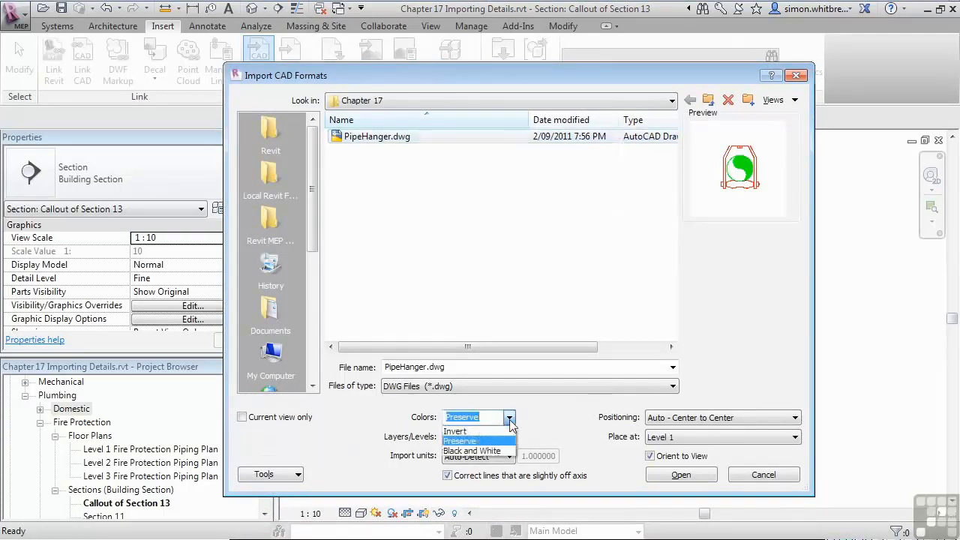
click(452, 450)
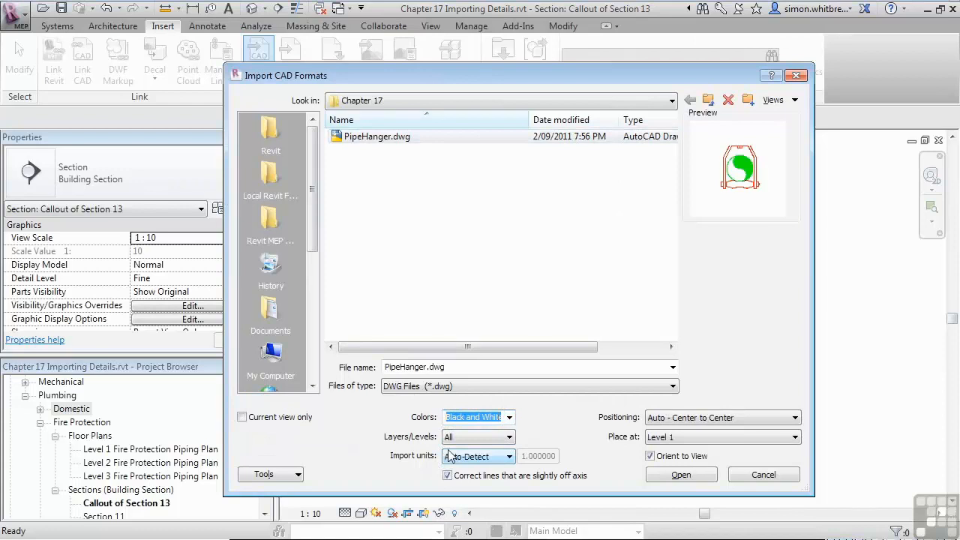
click(241, 418)
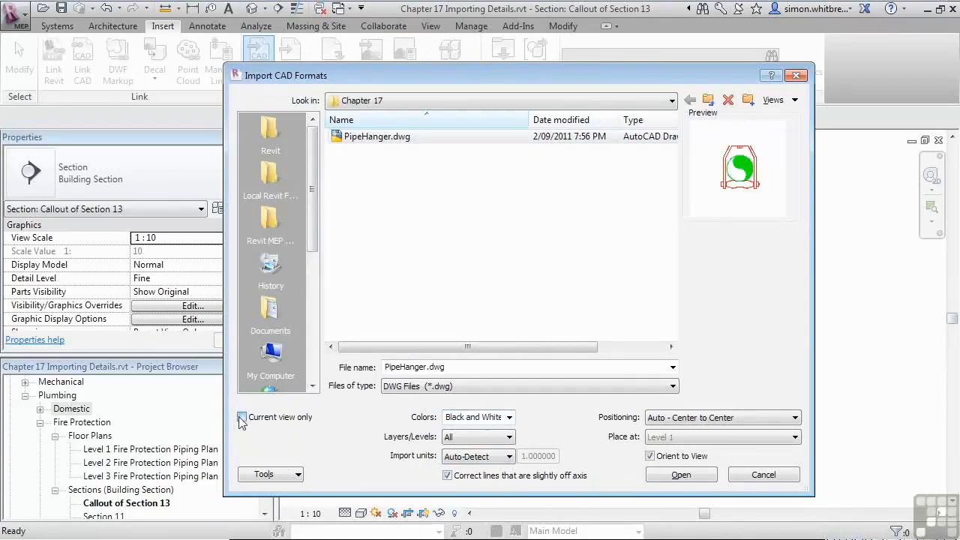
click(447, 476)
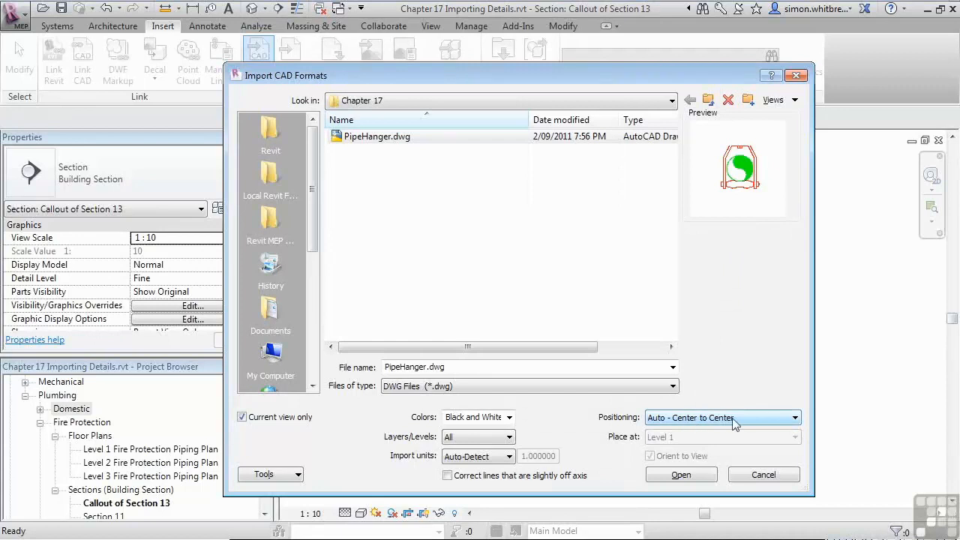
click(690, 473)
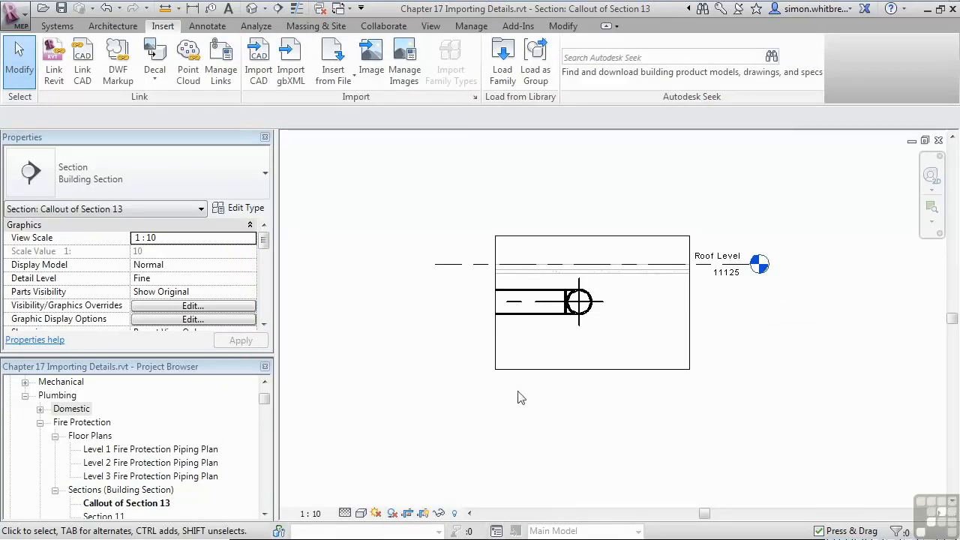
Step: Turn off cropping in the callout view so that its full extents can be shown
scroll(558, 418, down, 4)
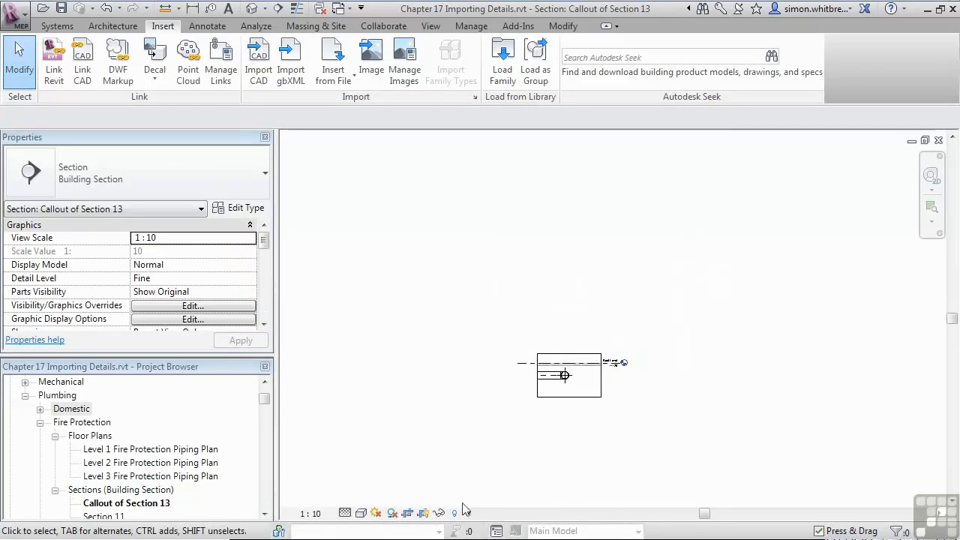
click(407, 513)
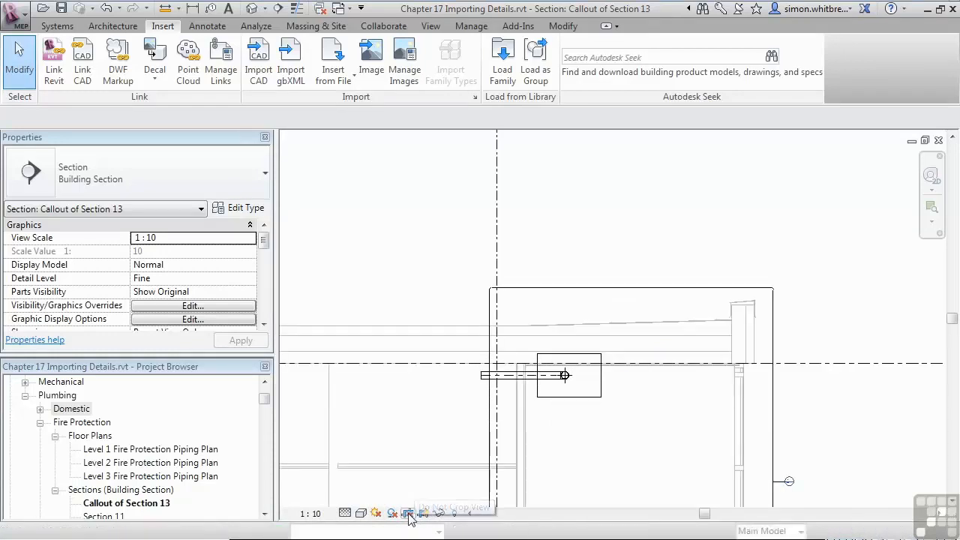
right_click(578, 232)
click(623, 384)
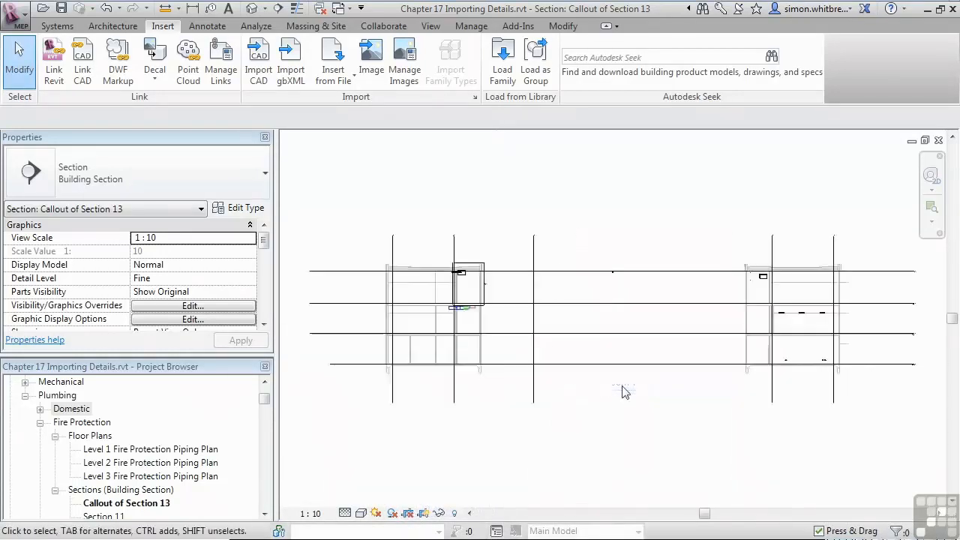
Step: Select everything in the uncropped view and filter the selection down to PipeHanger.dwg only
scroll(607, 292, up, 5)
scroll(616, 277, up, 5)
scroll(628, 262, down, 6)
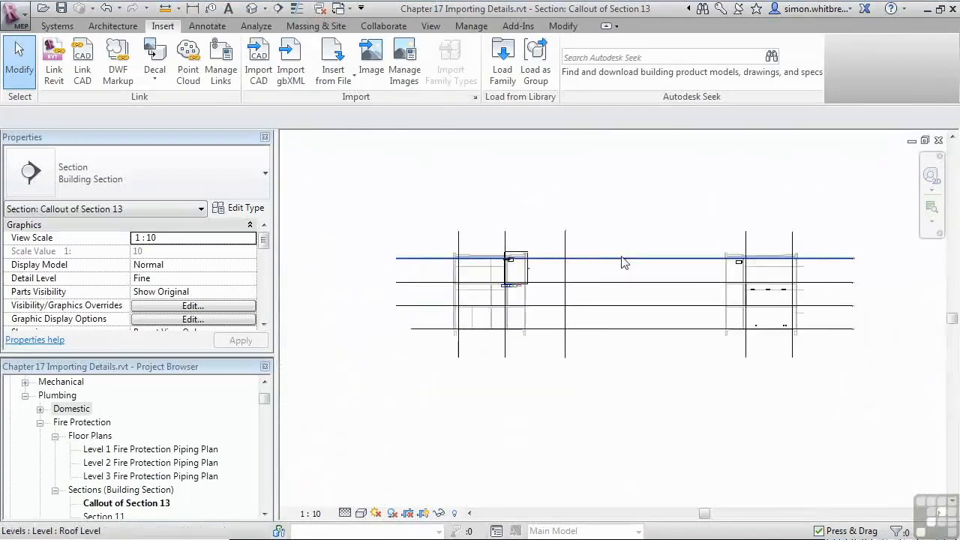
scroll(629, 352, down, 2)
drag(412, 465, 876, 190)
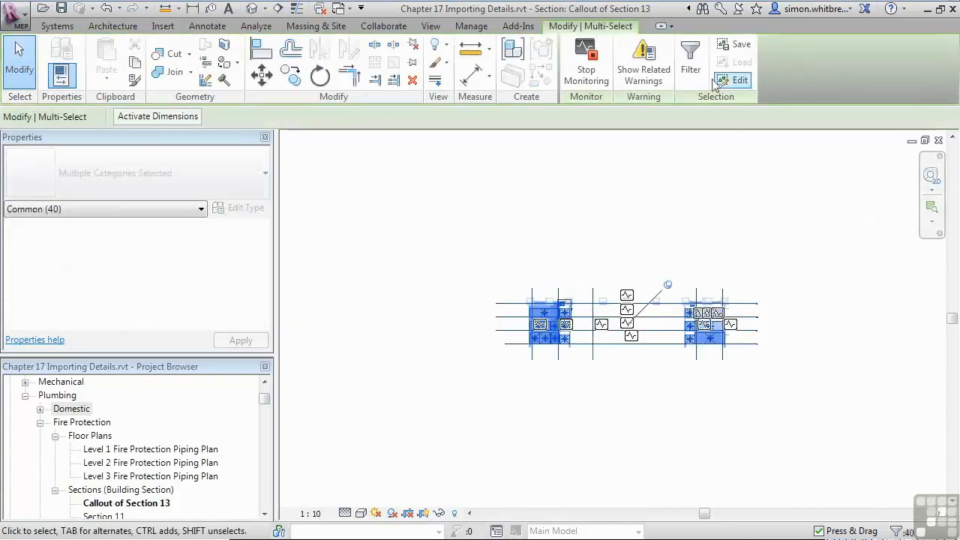
click(690, 60)
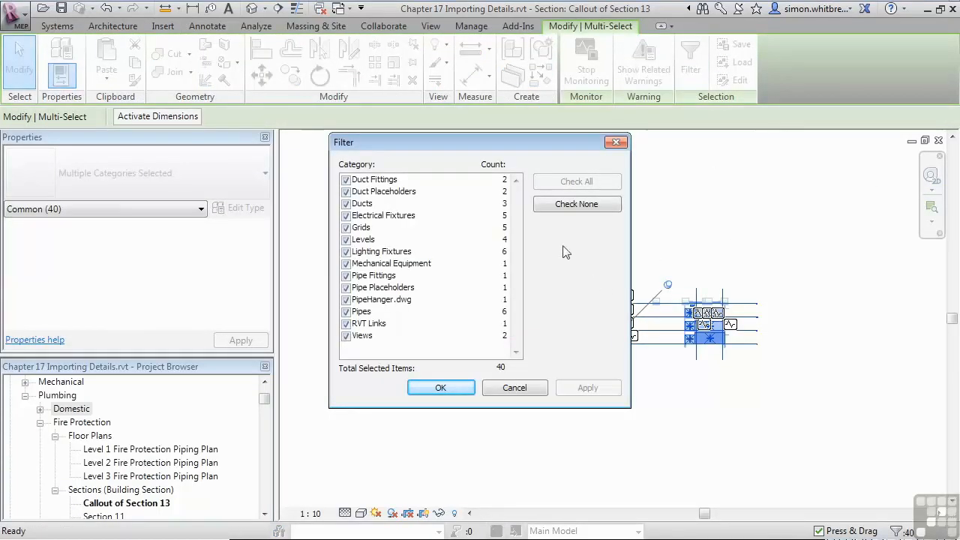
click(560, 208)
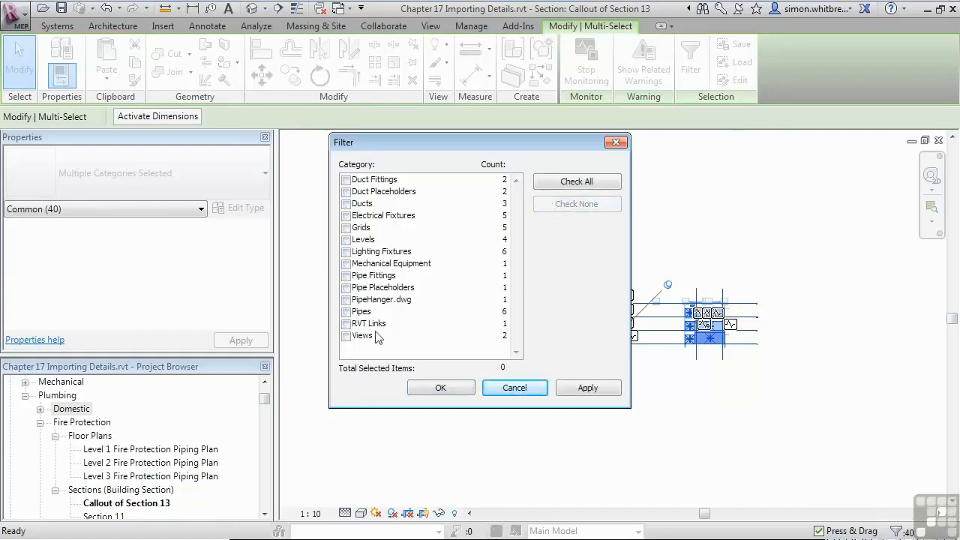
click(346, 299)
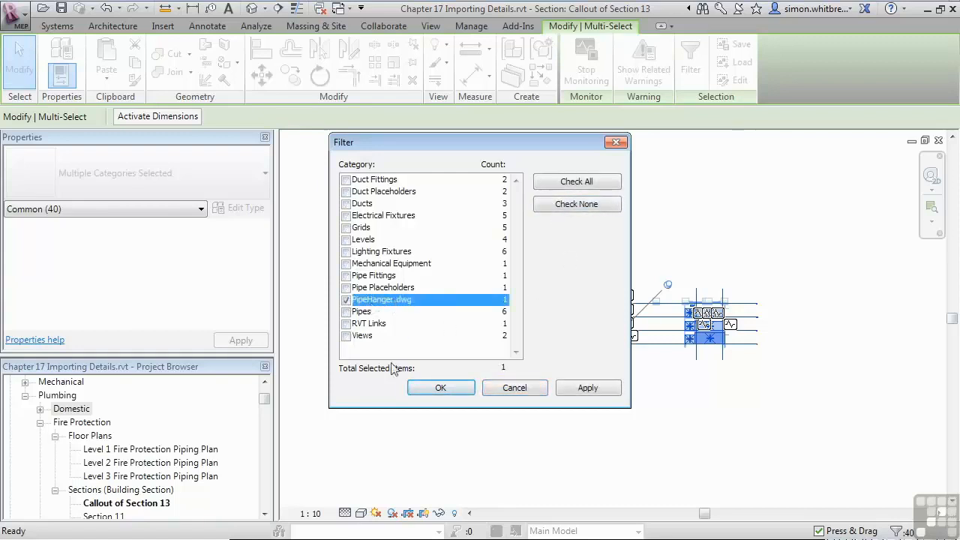
click(441, 388)
Step: Move the imported pipe hanger into the callout's crop boundary, just right of the pipe's end
scroll(628, 328, up, 3)
scroll(632, 300, up, 5)
middle_drag(576, 279, 780, 272)
scroll(834, 273, down, 5)
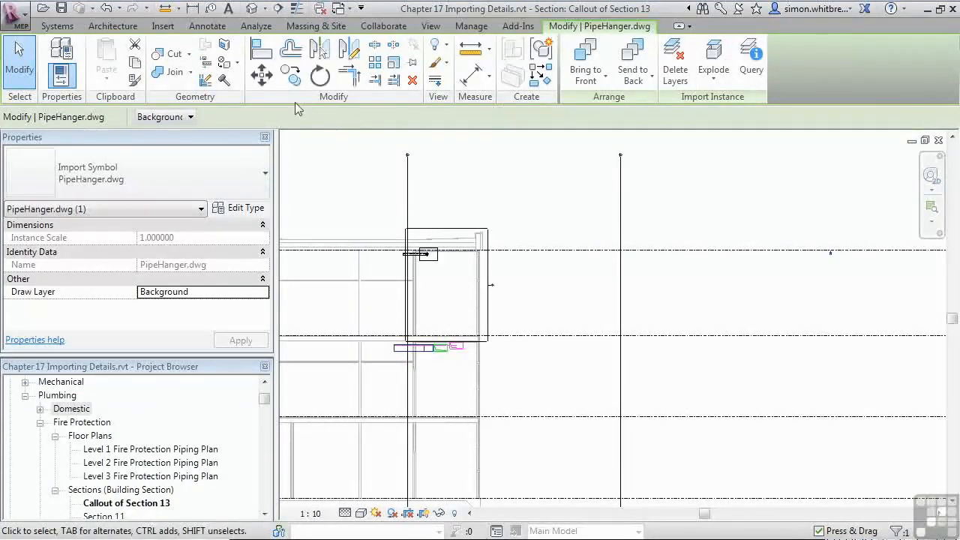
click(262, 75)
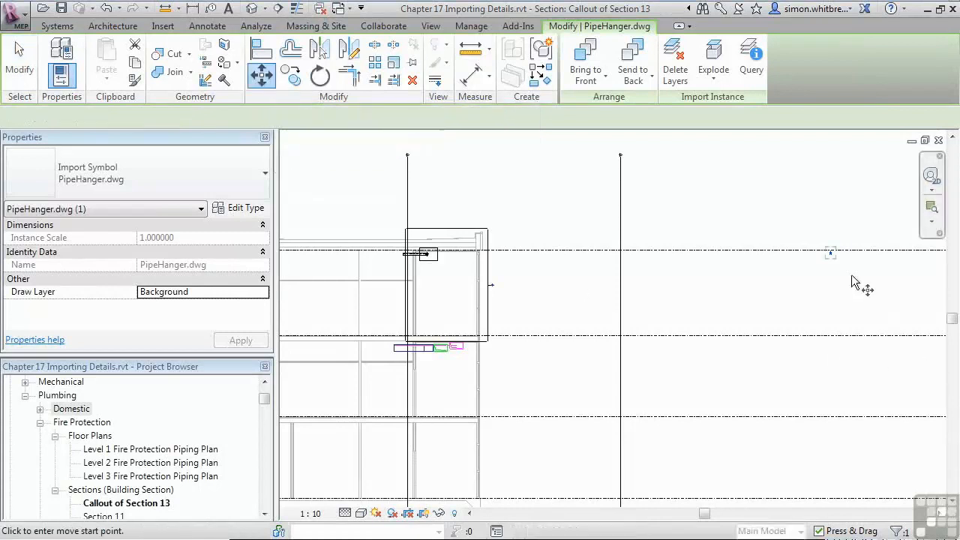
click(830, 253)
click(428, 255)
scroll(428, 255, up, 5)
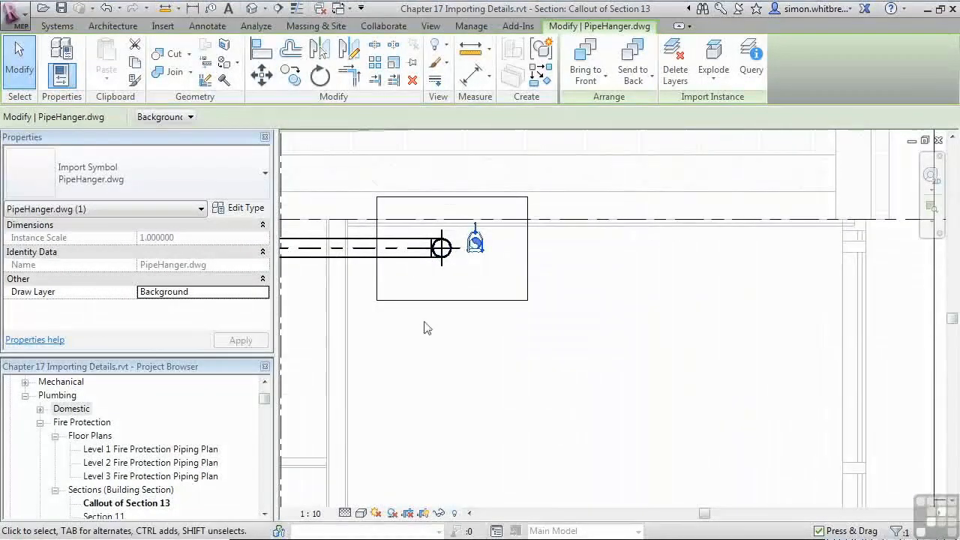
Step: Turn cropping back on in the Callout of Section 13 view
click(406, 514)
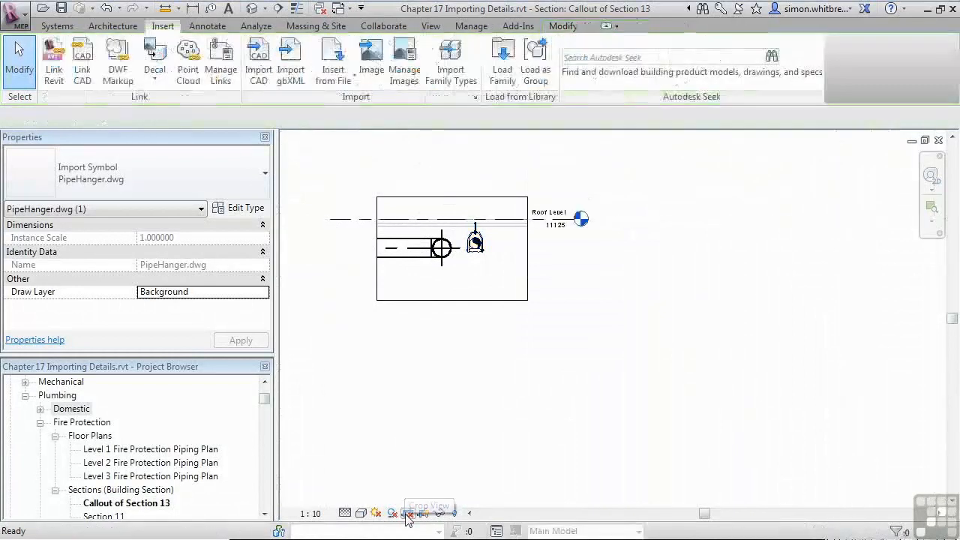
scroll(366, 238, up, 3)
scroll(366, 237, up, 2)
Step: Move PipeHanger.dwg from the center of its pipe circle to the center of the pipe elbow, using Centers snap overrides for both points
click(702, 270)
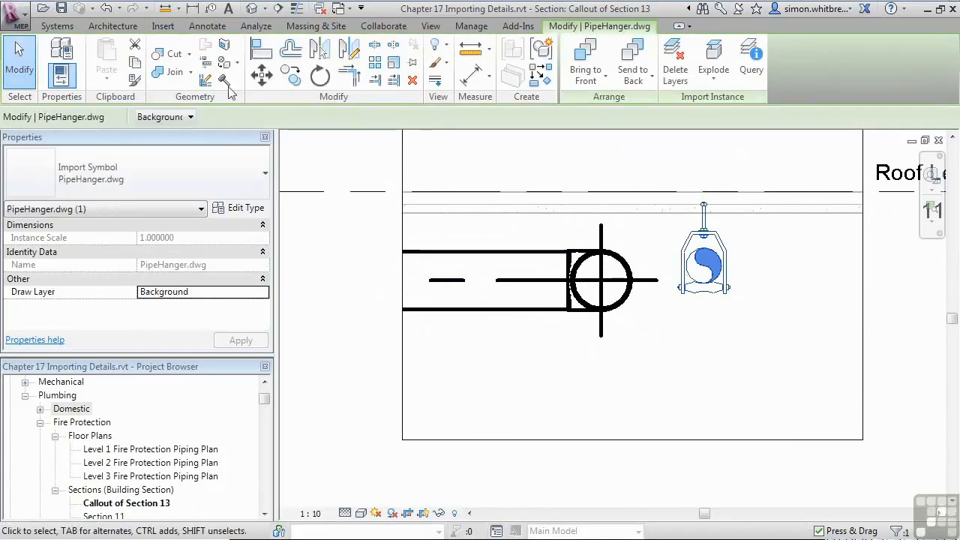
click(261, 75)
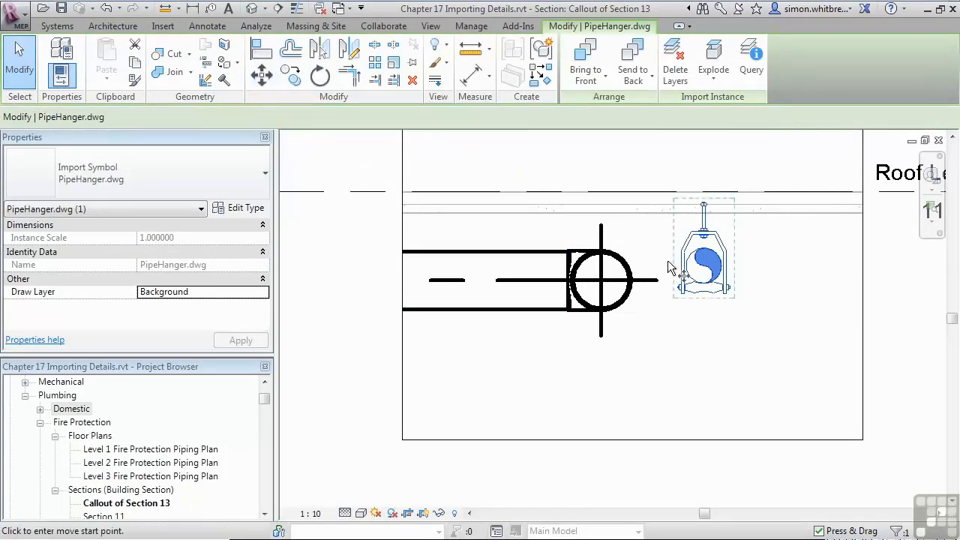
right_click(693, 283)
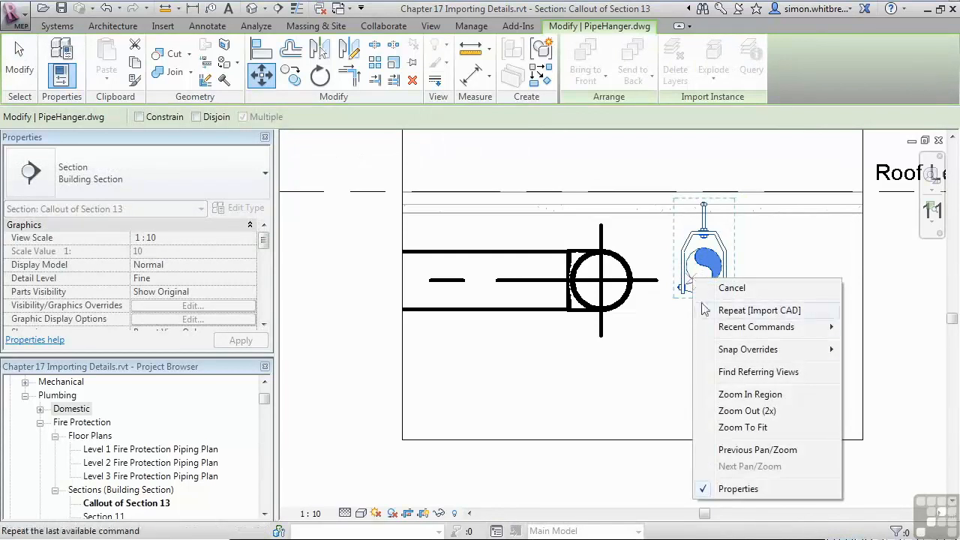
mouse_move(729, 356)
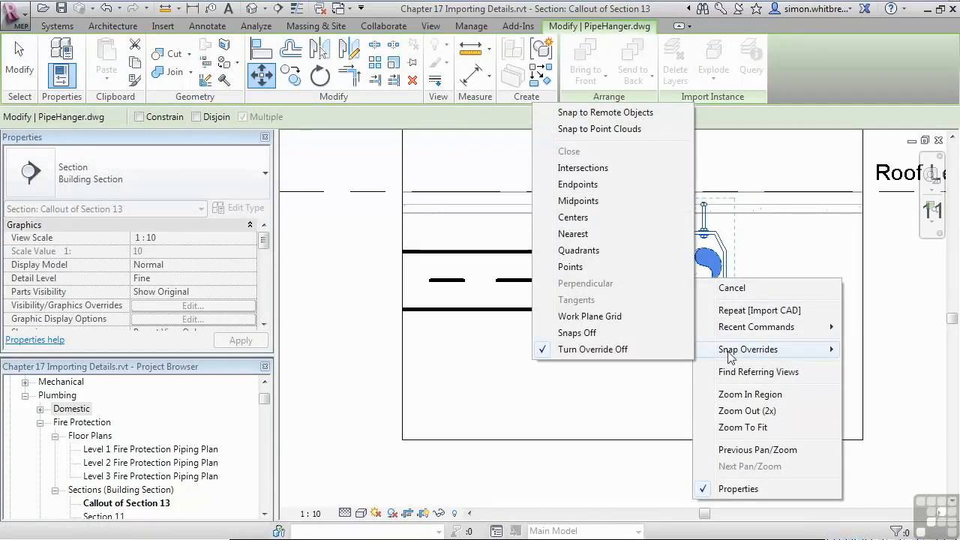
click(581, 217)
click(694, 285)
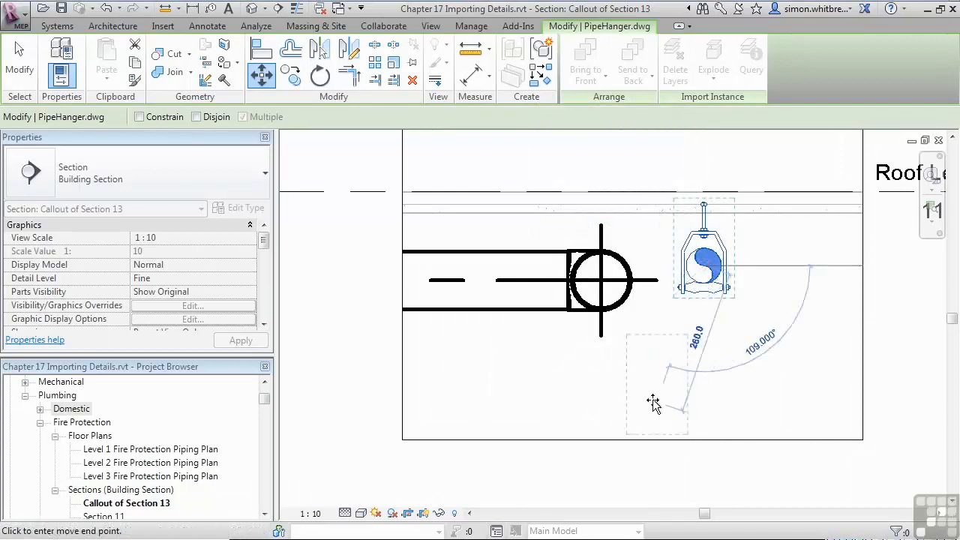
right_click(623, 303)
mouse_move(682, 372)
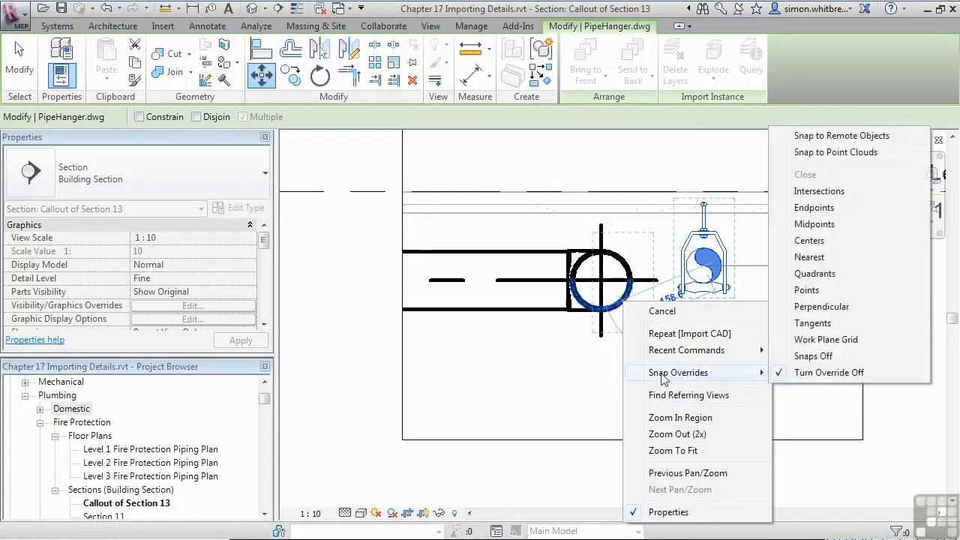
click(821, 242)
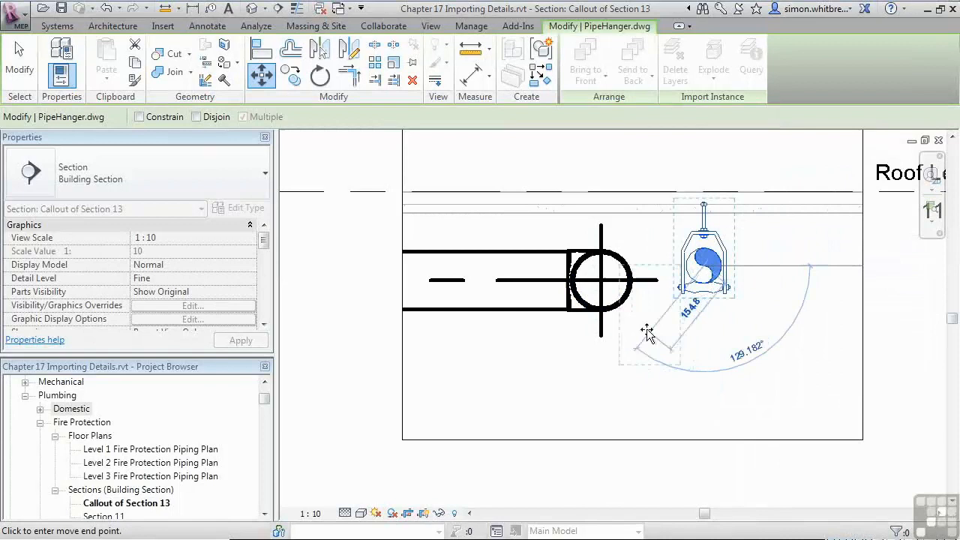
click(601, 281)
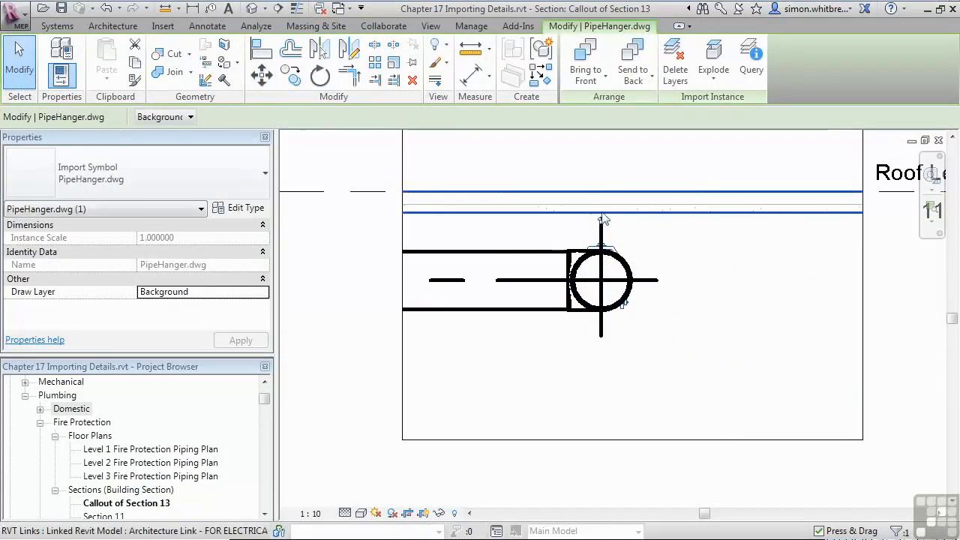
Step: Bring the pipe hanger to the front, and hide the elements of the connected pipe network in the callout view
click(581, 86)
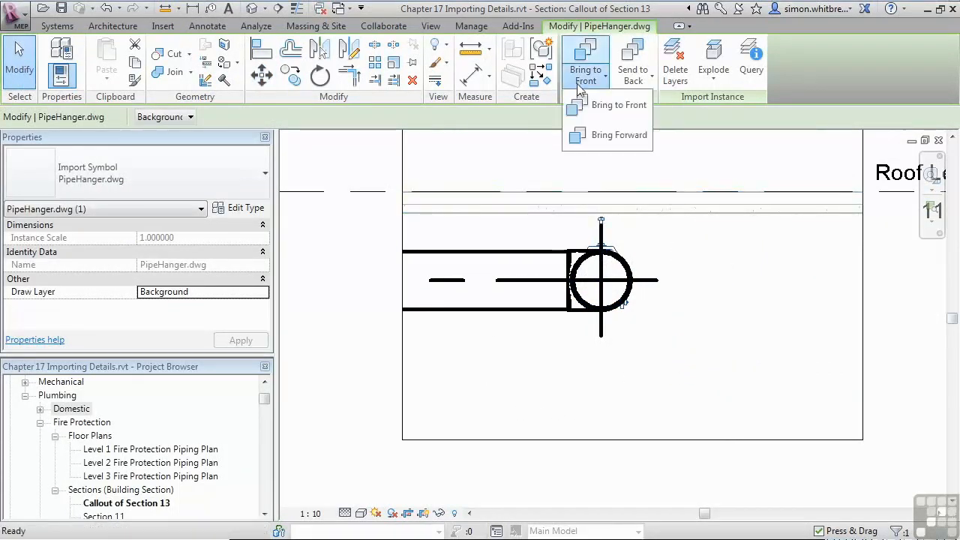
click(583, 102)
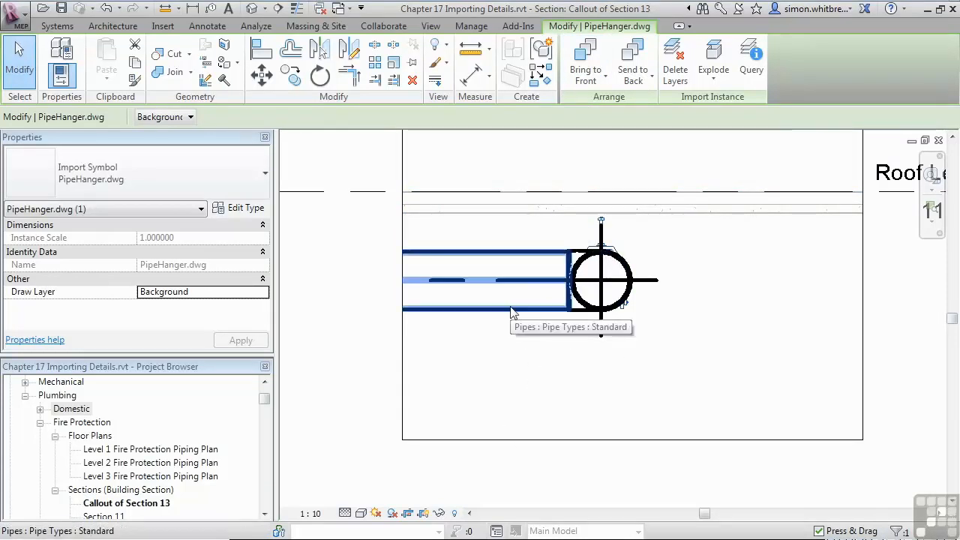
key(Tab)
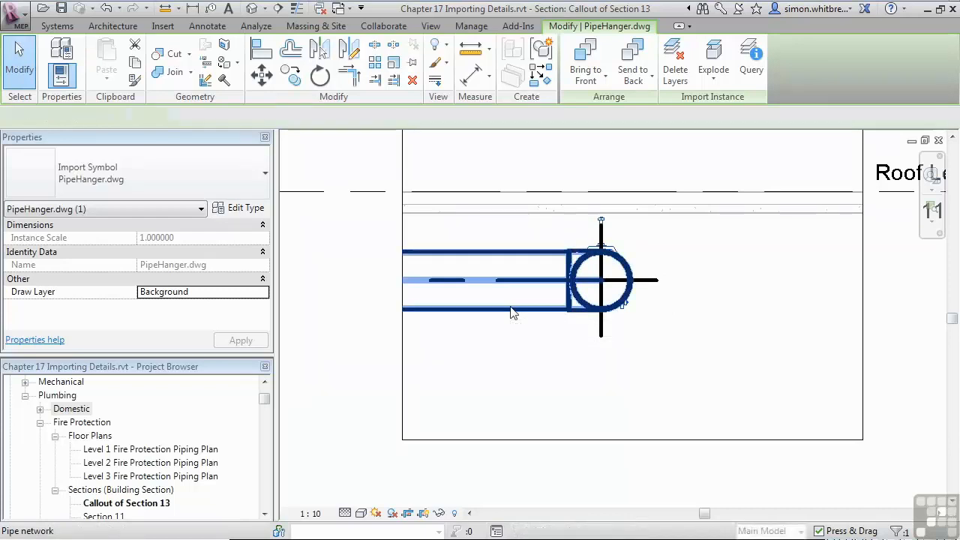
click(512, 311)
right_click(510, 312)
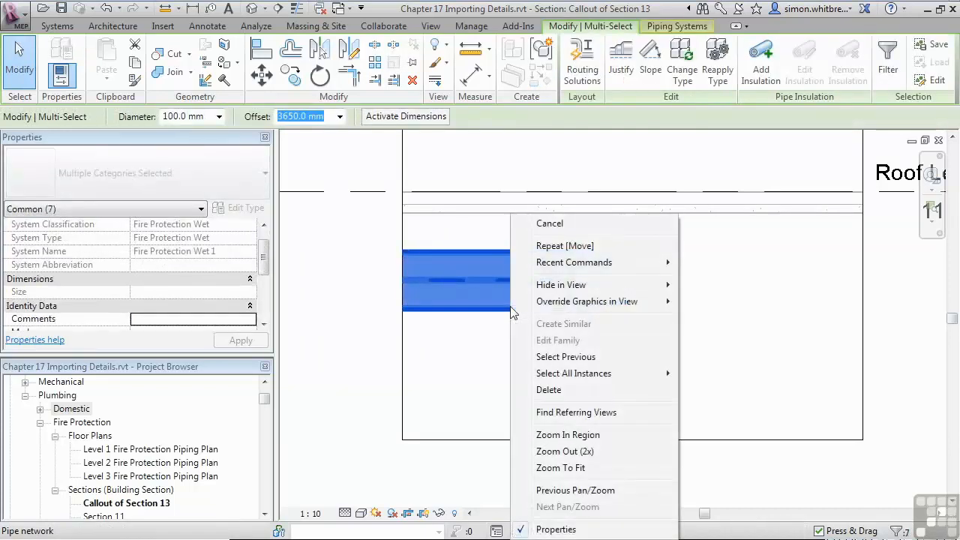
mouse_move(574, 286)
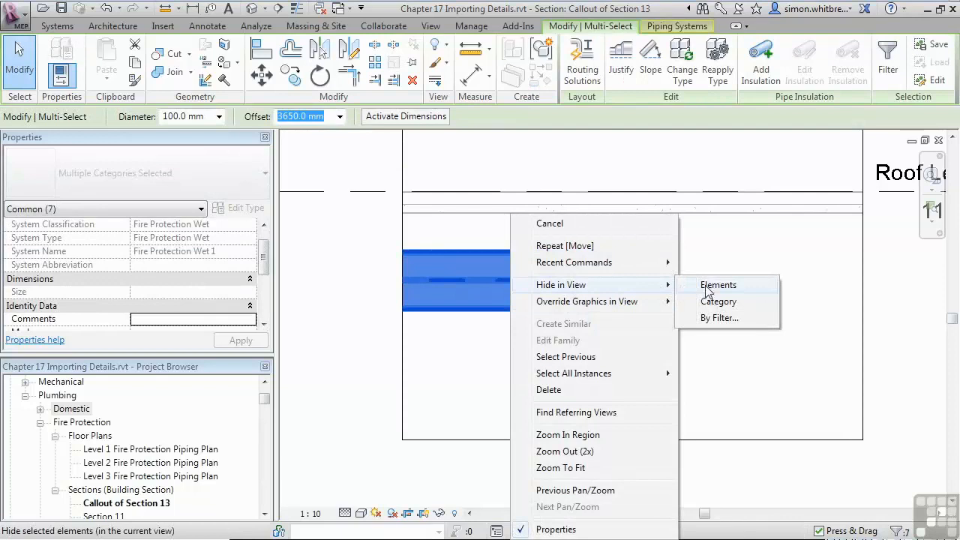
click(709, 286)
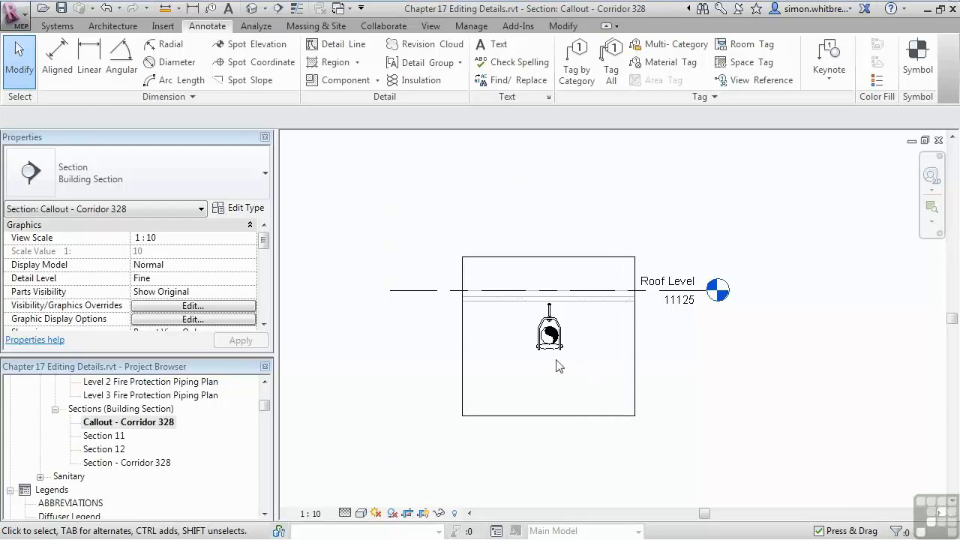
Step: Query the pipe circle's edge and the hanger rod's line in PipeHanger.dwg to examine their type and layer information
scroll(556, 365, up, 3)
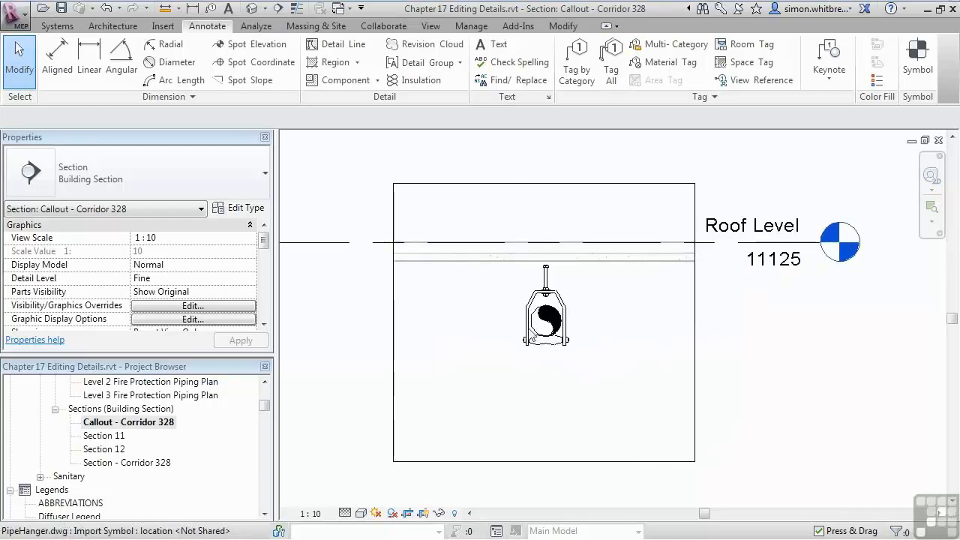
click(528, 337)
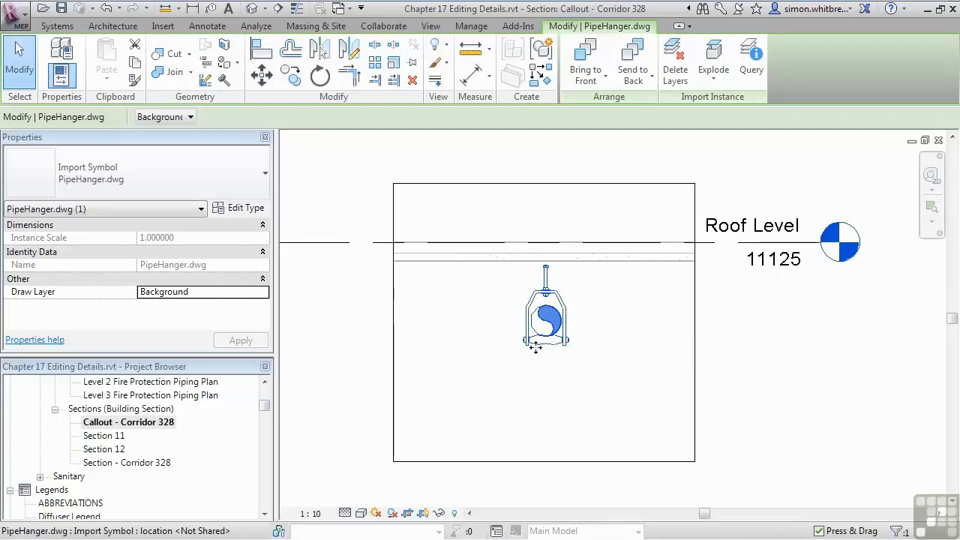
scroll(534, 346, up, 3)
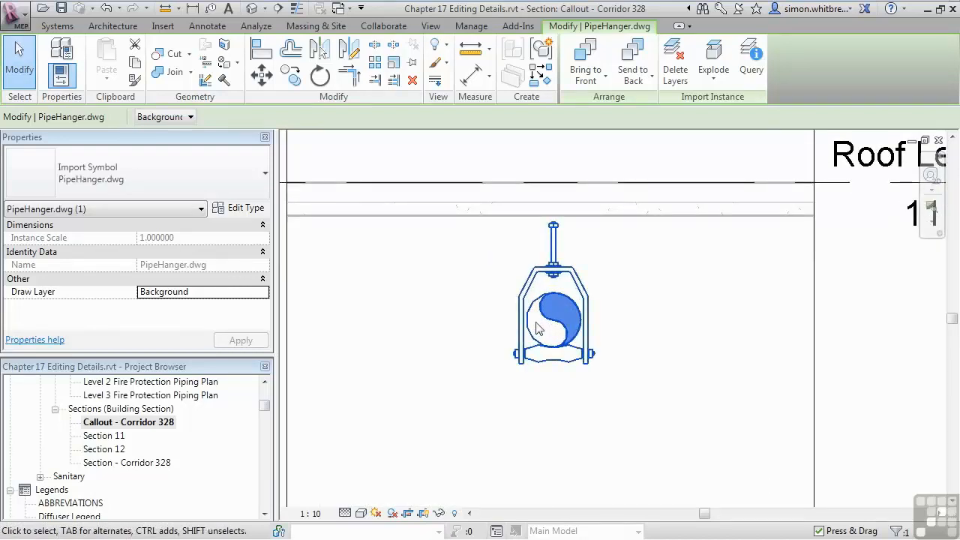
scroll(536, 329, up, 1)
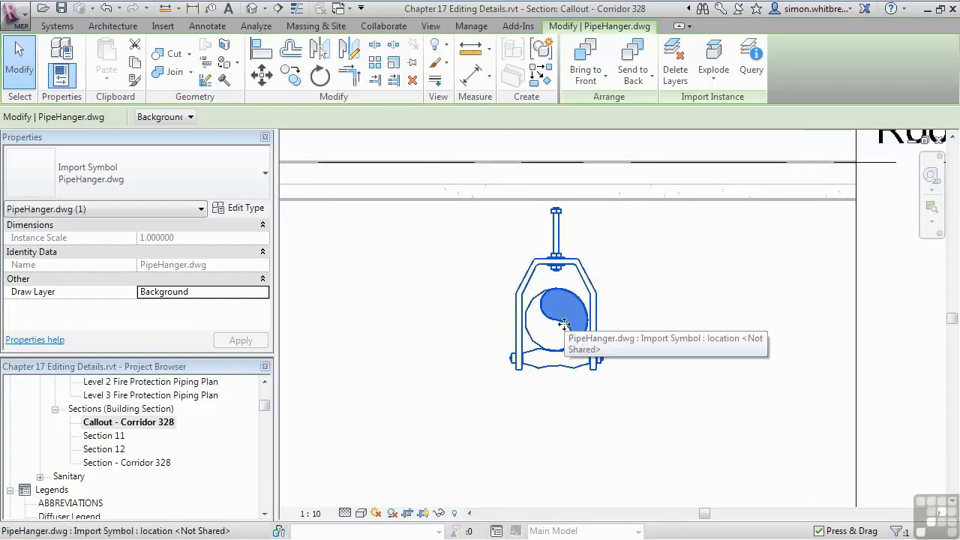
click(745, 59)
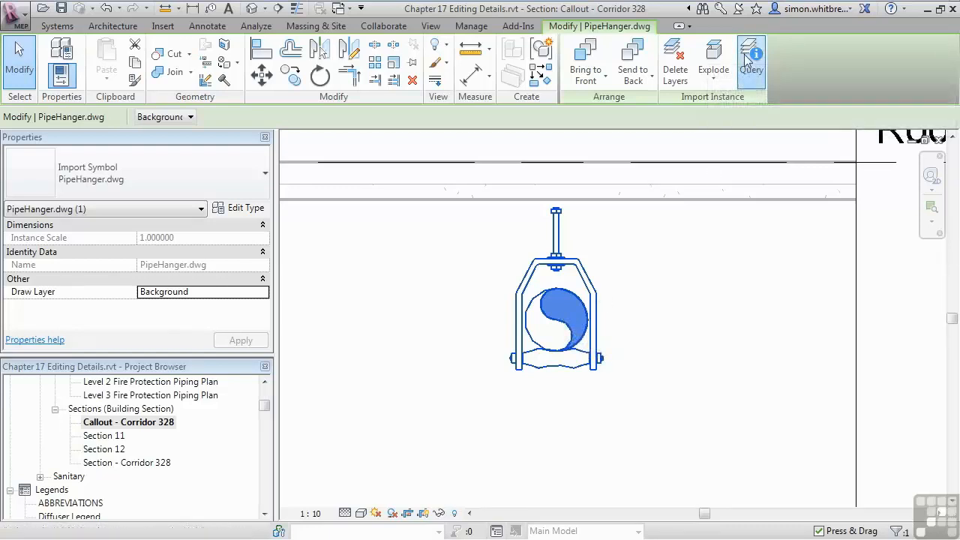
click(582, 345)
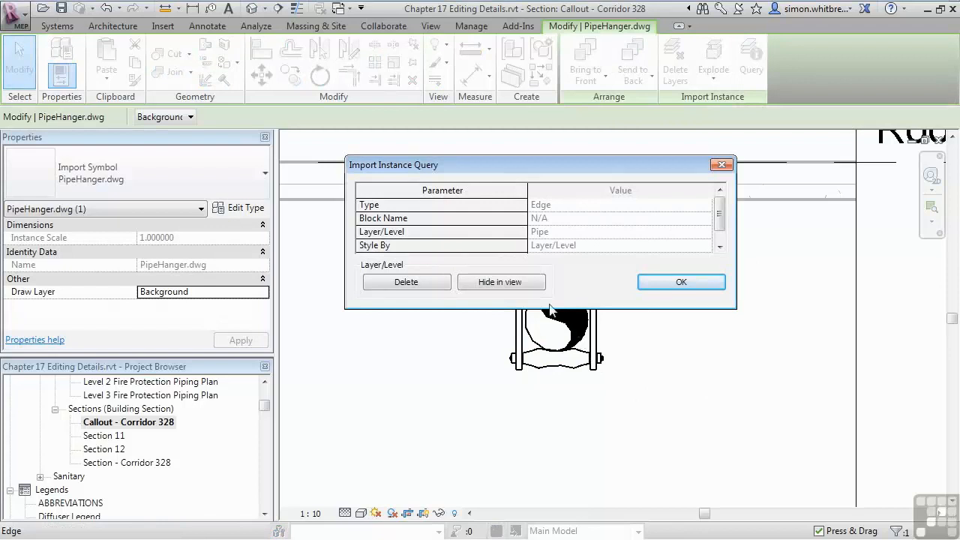
click(719, 246)
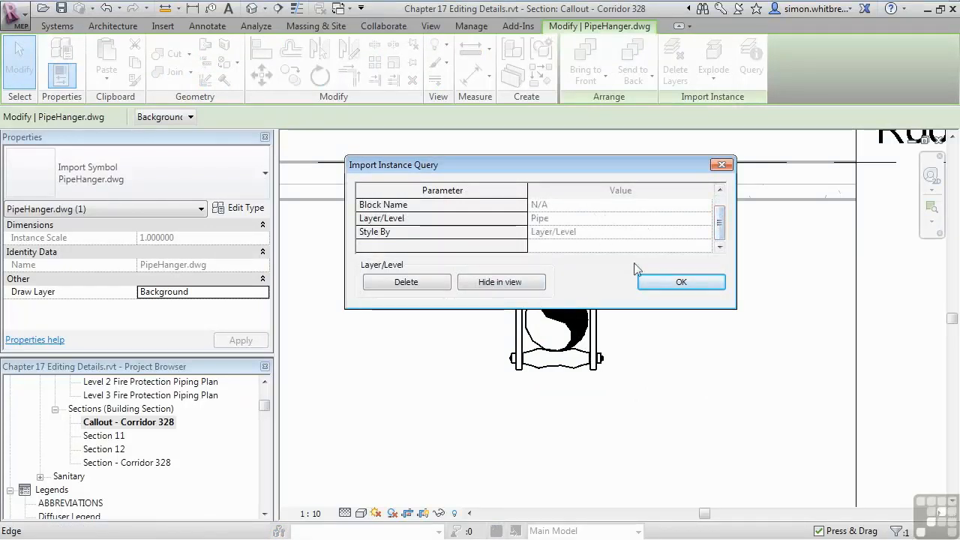
click(655, 279)
click(561, 244)
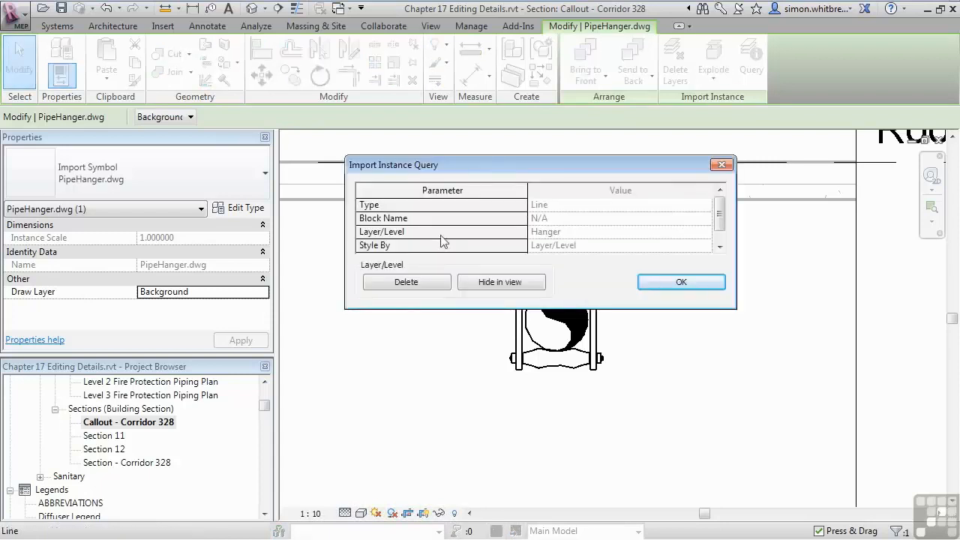
click(675, 282)
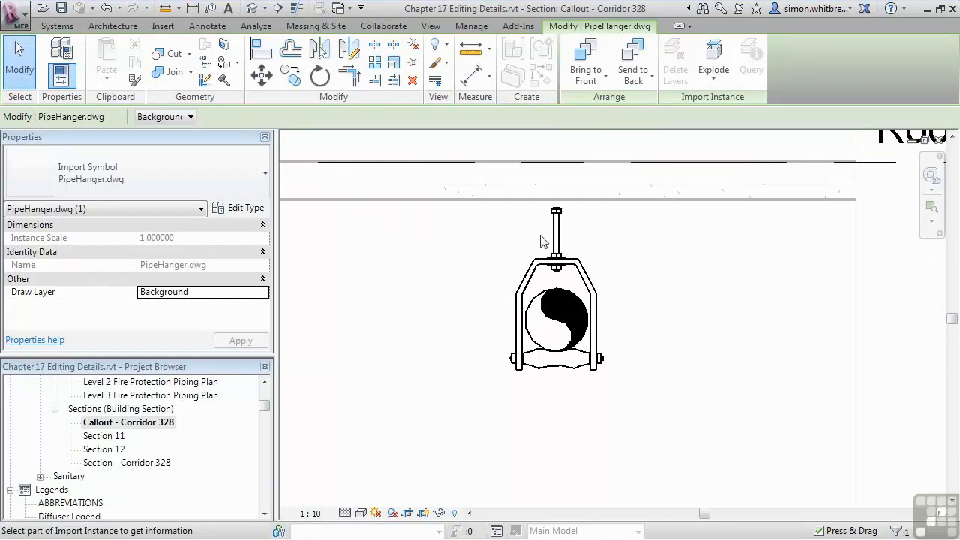
click(20, 60)
Step: Fully explode the imported PipeHanger.dwg into native lines and filled regions
click(551, 267)
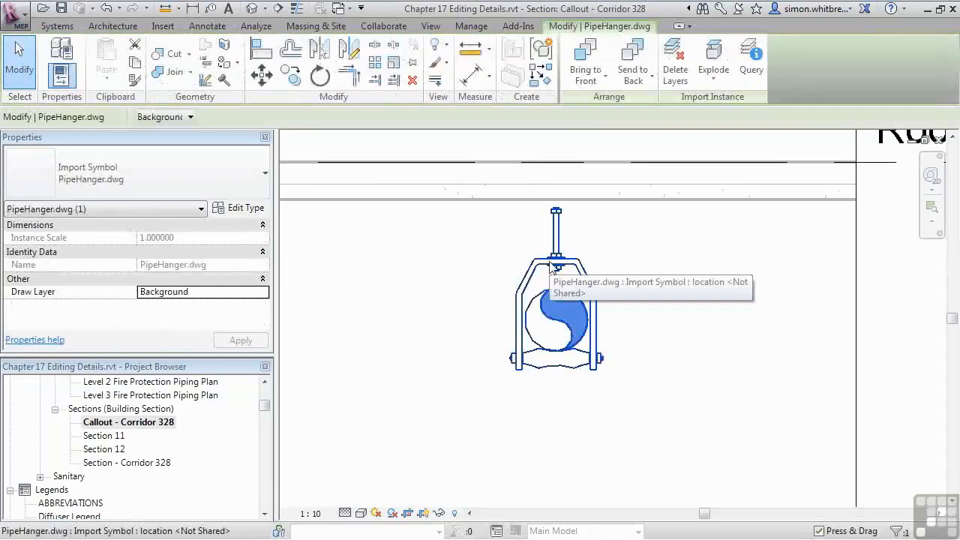
click(713, 75)
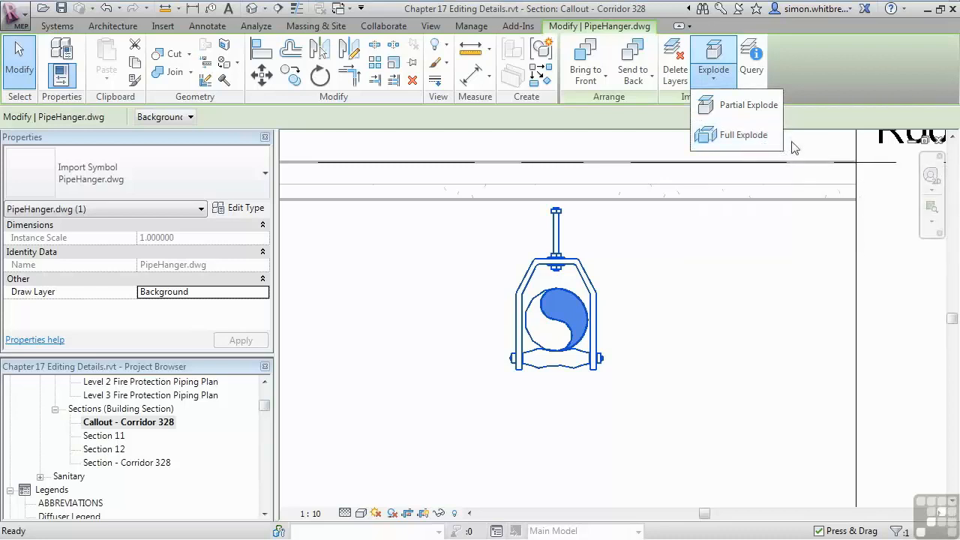
click(794, 147)
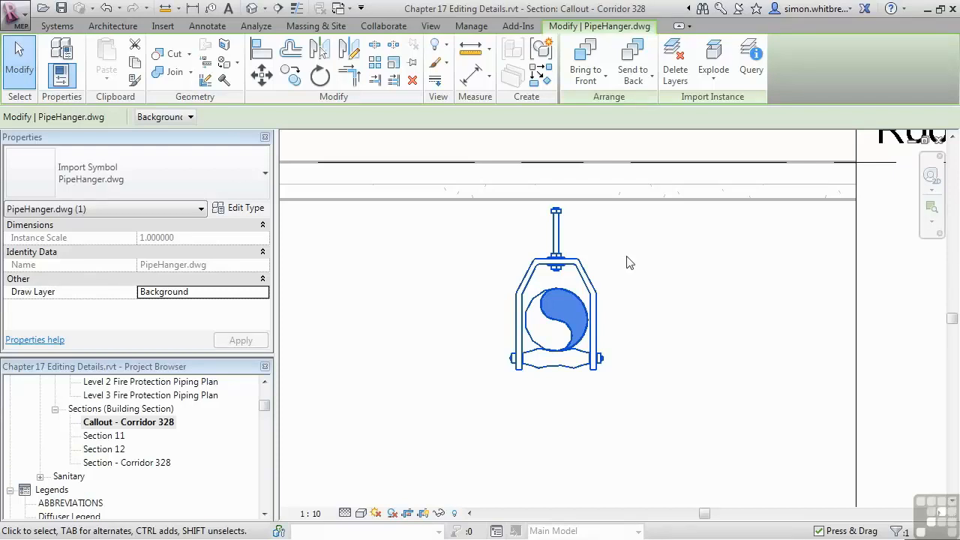
click(713, 73)
click(713, 134)
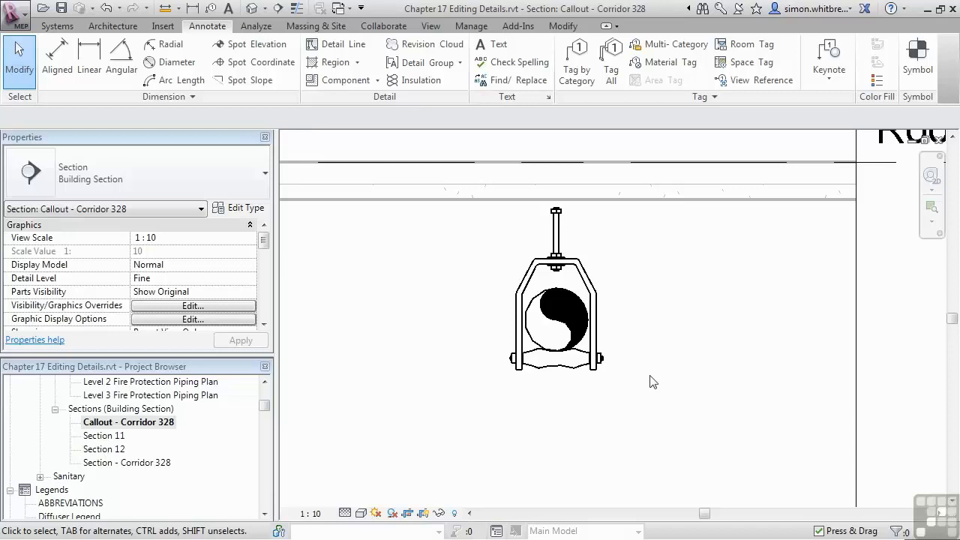
Step: Examine the line style assigned to the hanger's left inner vertical line and the list of available styles
click(523, 312)
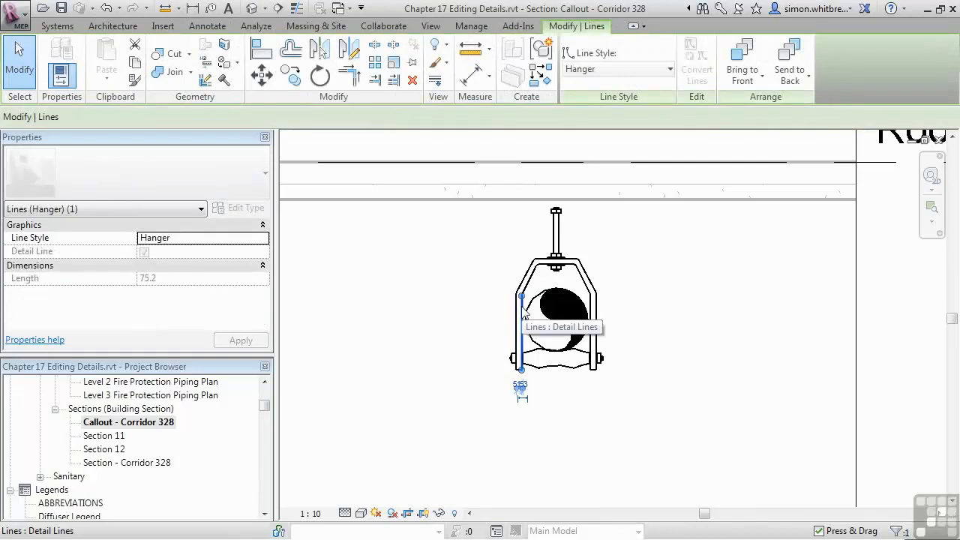
click(613, 72)
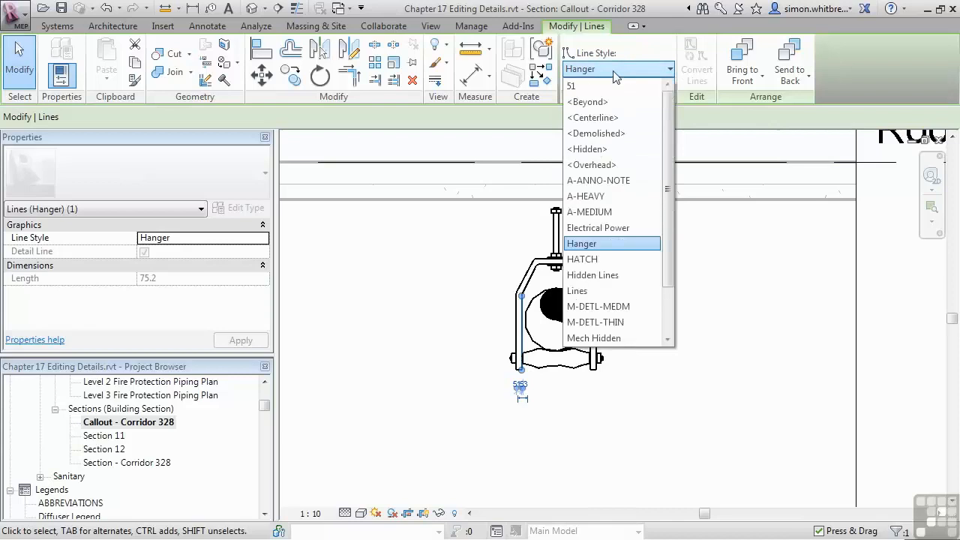
click(613, 72)
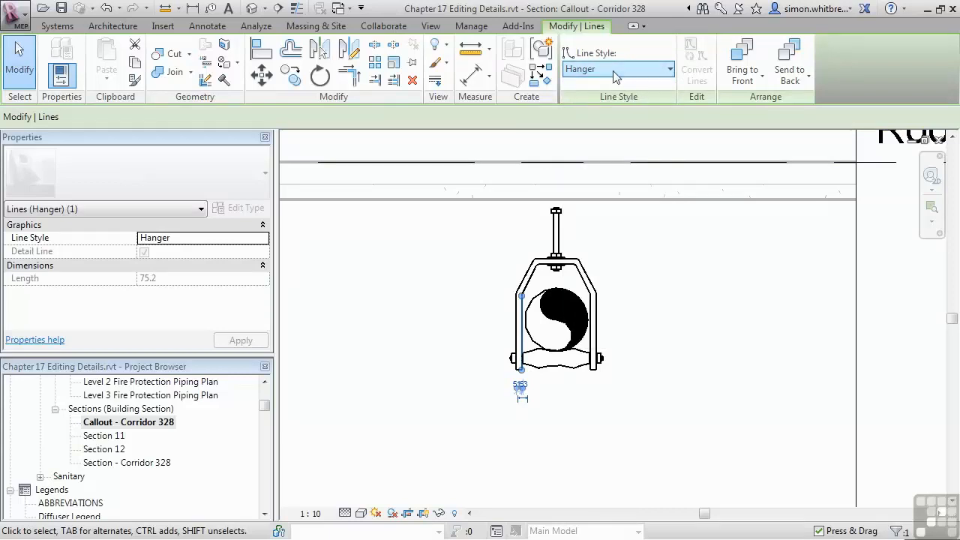
click(499, 252)
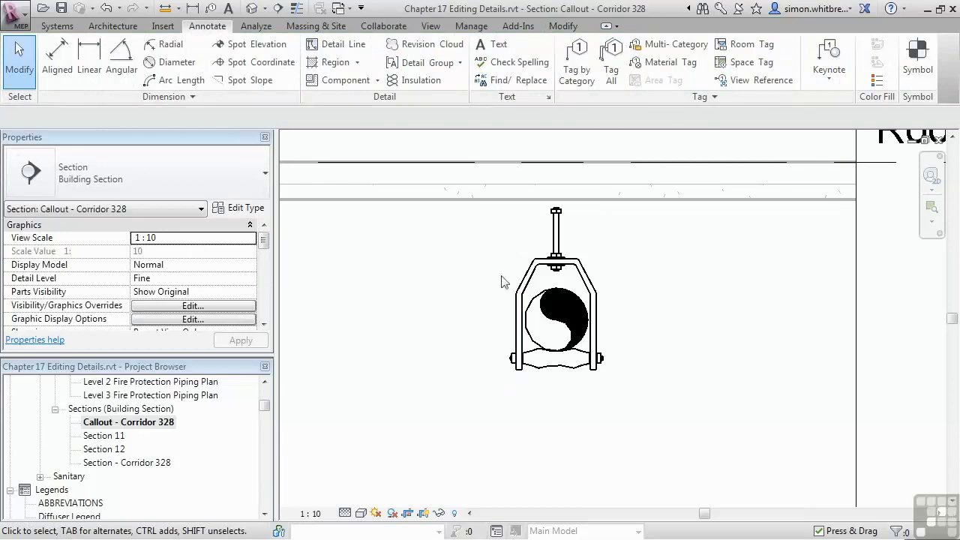
Step: Change the line style of the chain of lines forming the hanger yoke's outer outline to Thin Lines
key(Tab)
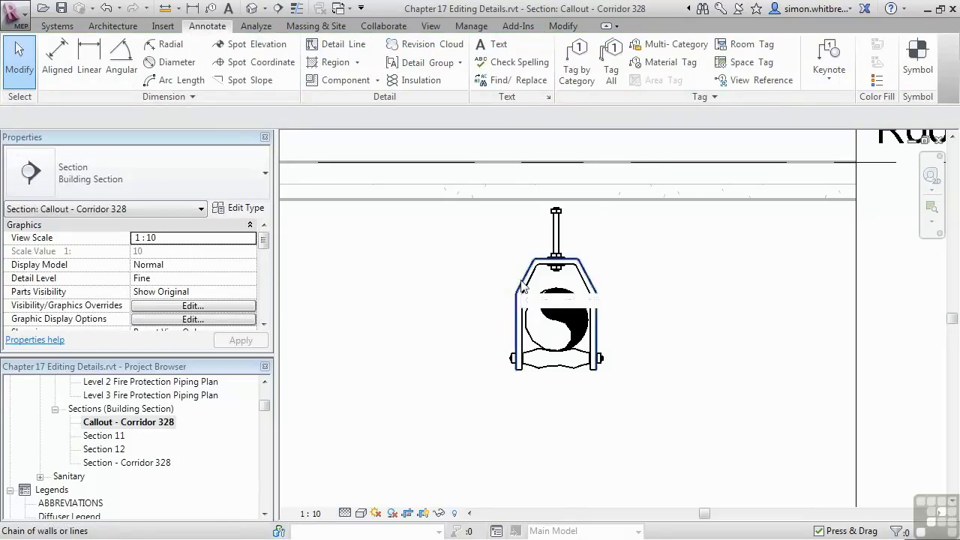
click(522, 285)
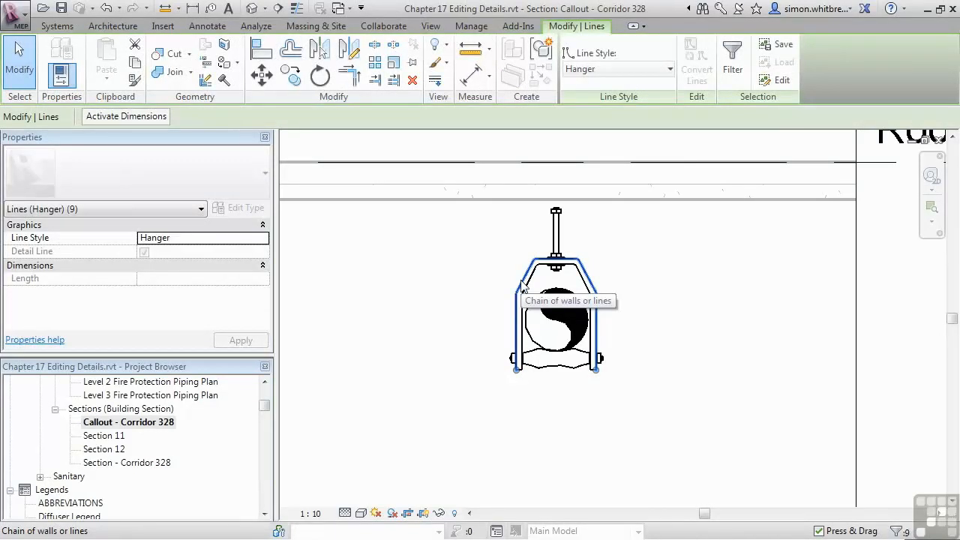
click(665, 69)
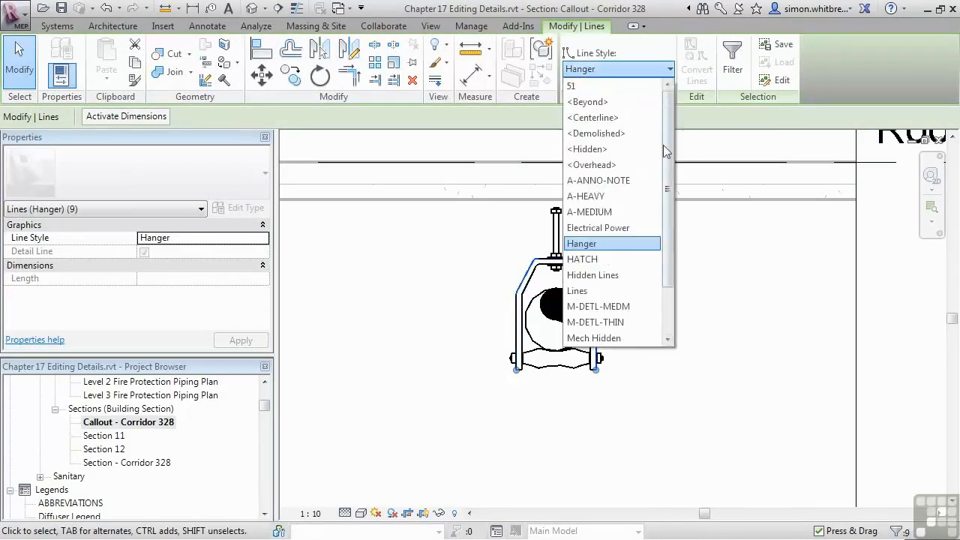
click(669, 305)
click(600, 323)
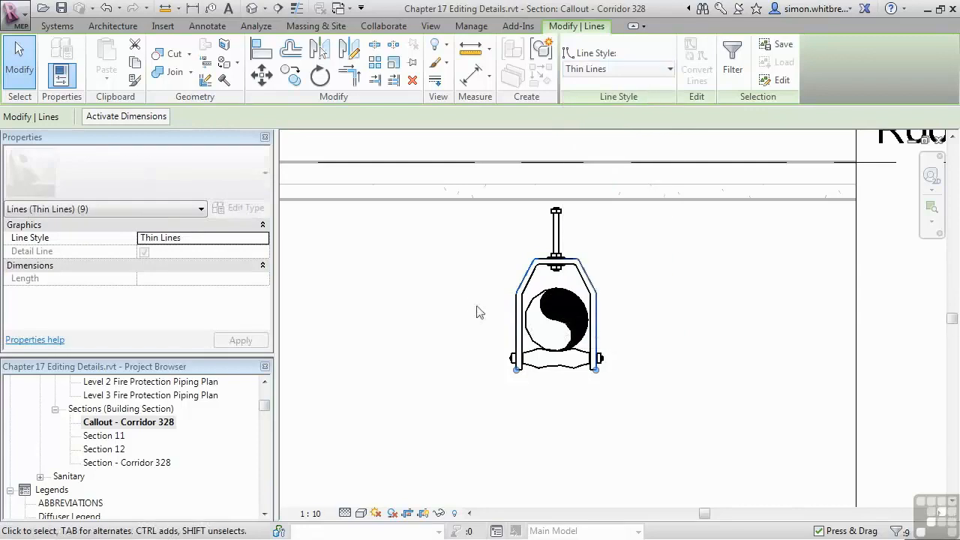
click(470, 302)
scroll(473, 303, up, 2)
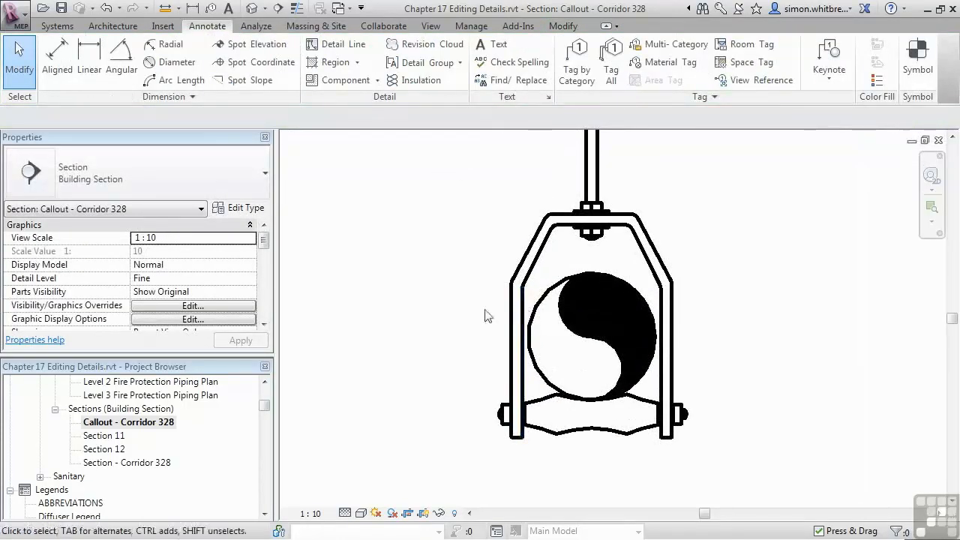
scroll(495, 319, down, 2)
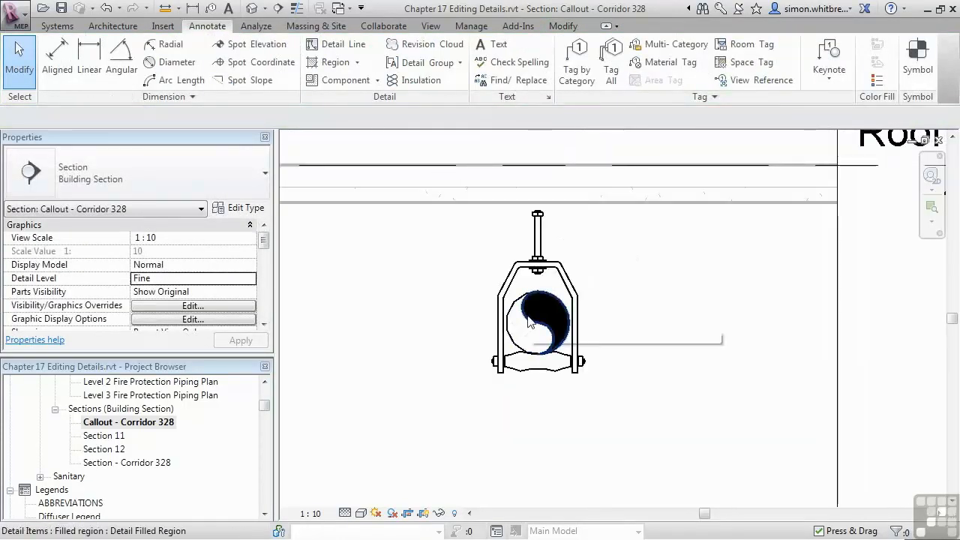
Step: Change the black filled region inside the hanger's pipe circle to the Solid type
click(530, 321)
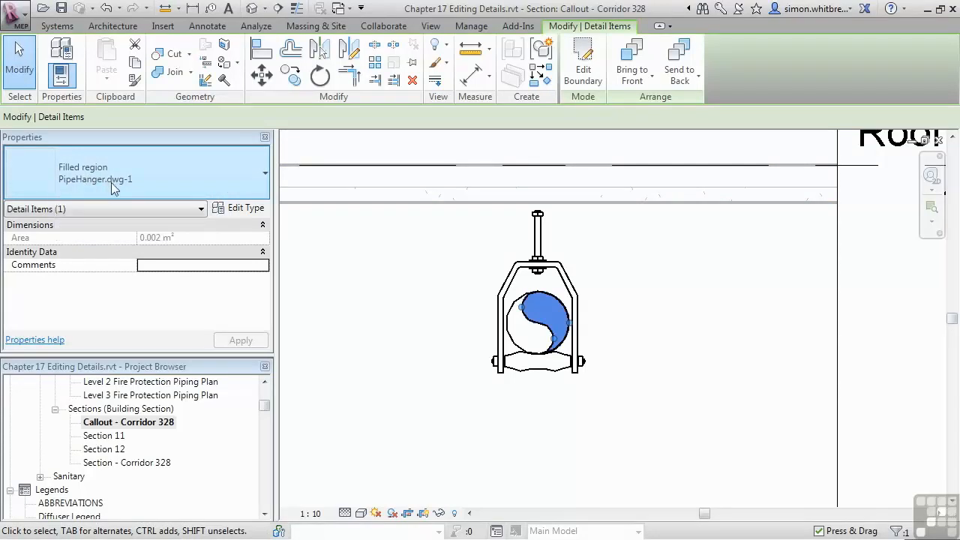
click(214, 180)
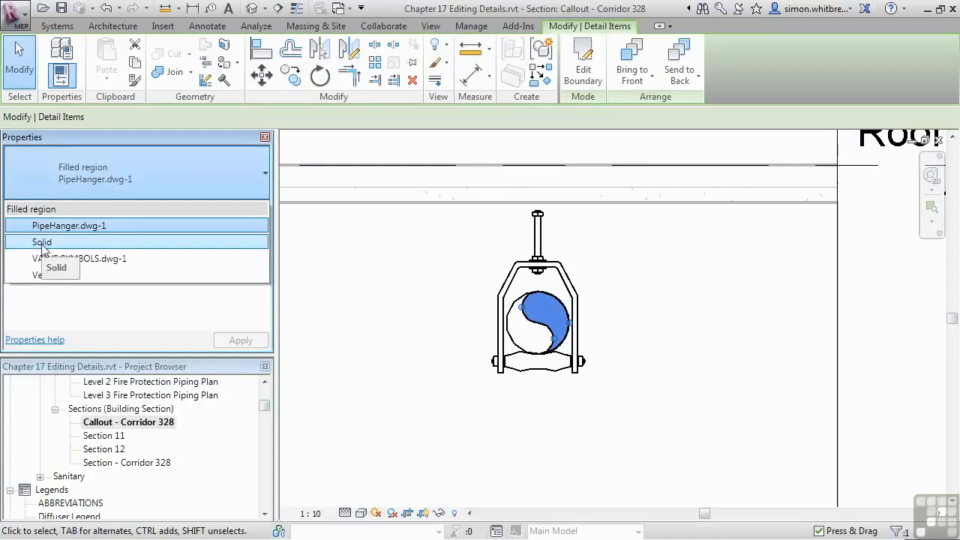
click(43, 243)
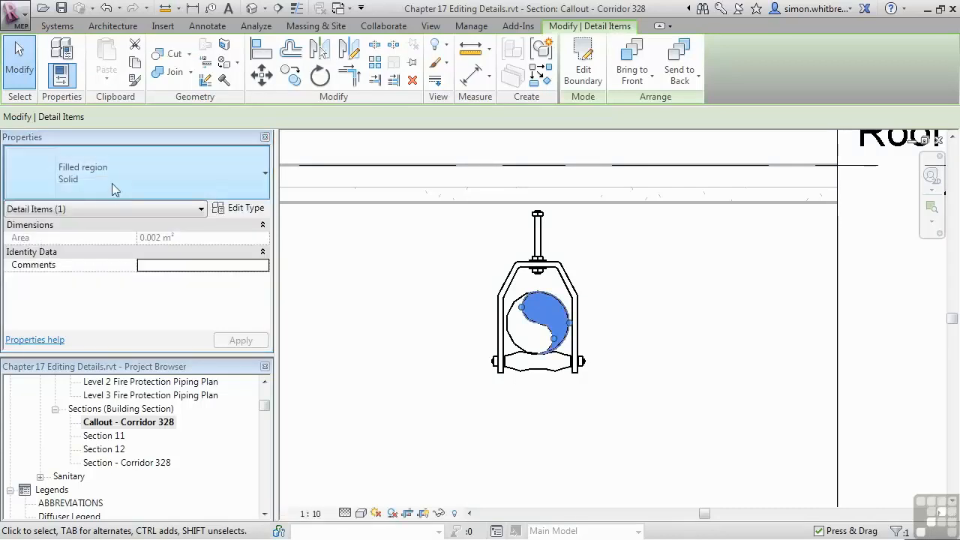
click(441, 284)
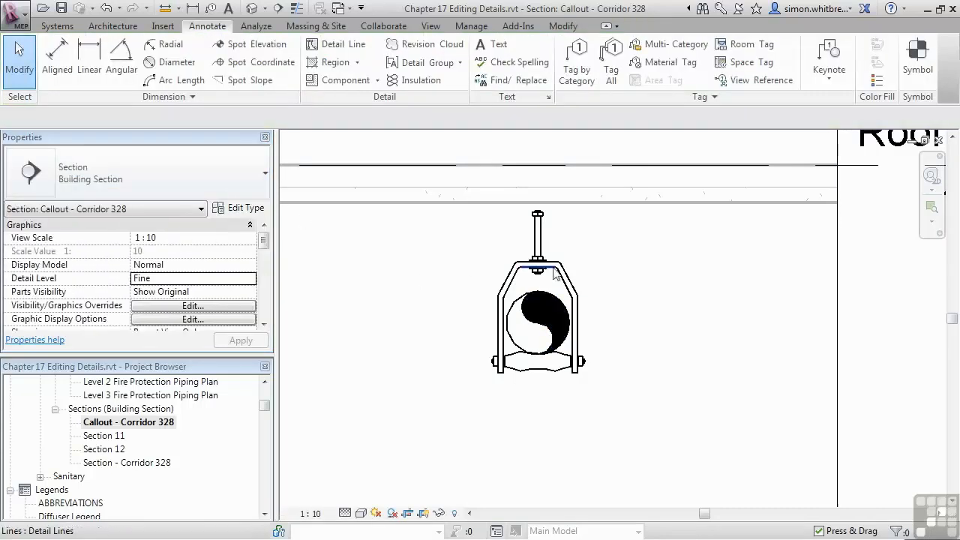
Step: Move the rod's top nut up through the slab, stretching the rod, so the nut sits just above the slab's upper line
scroll(542, 214, up, 2)
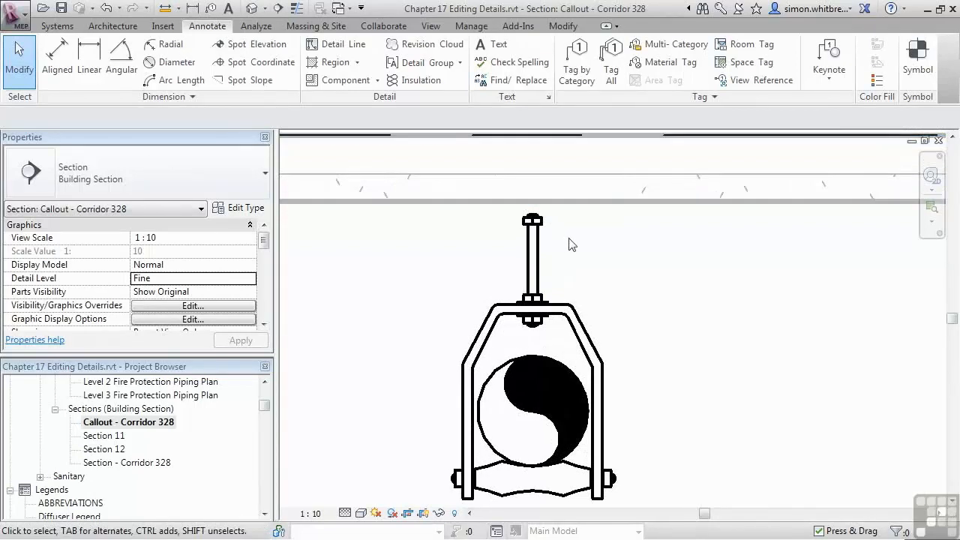
drag(568, 238, 500, 217)
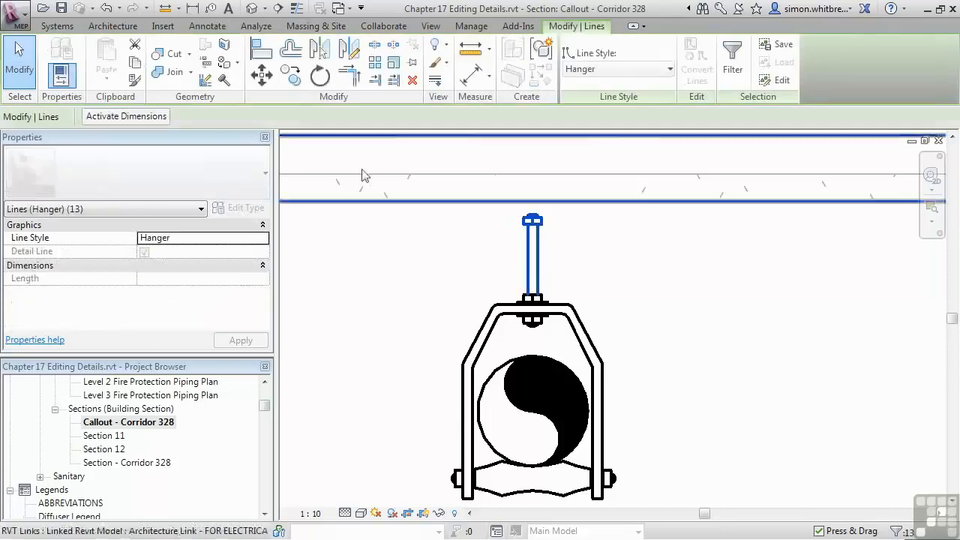
click(263, 78)
click(536, 232)
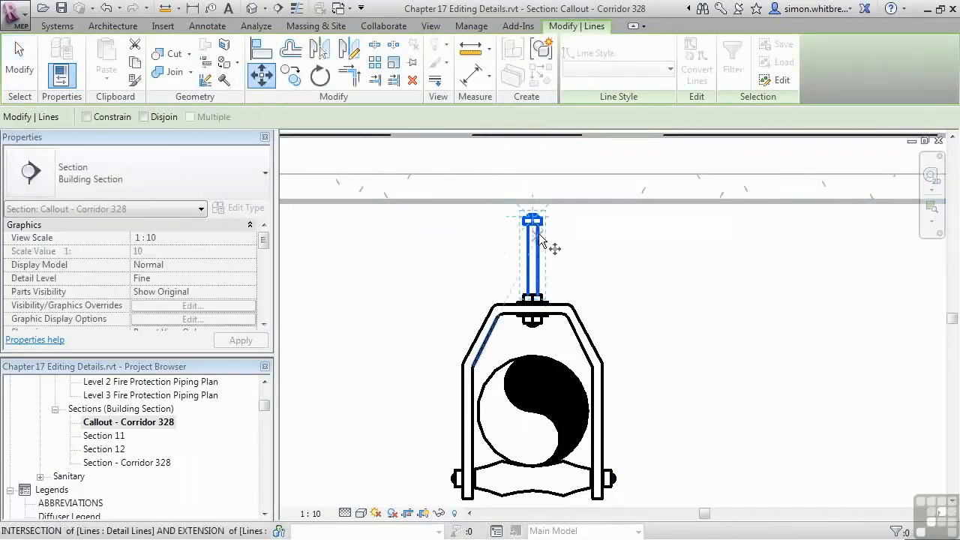
click(526, 176)
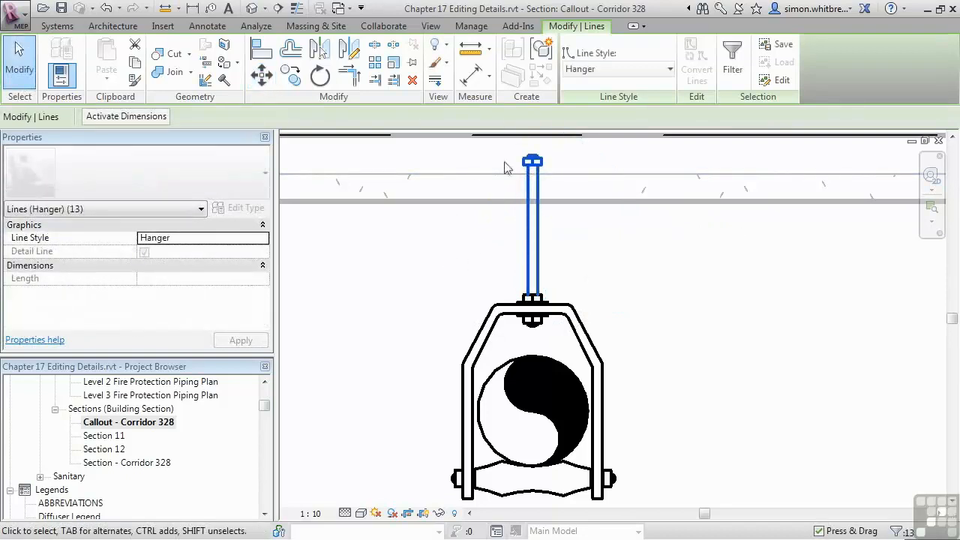
scroll(540, 153, up, 2)
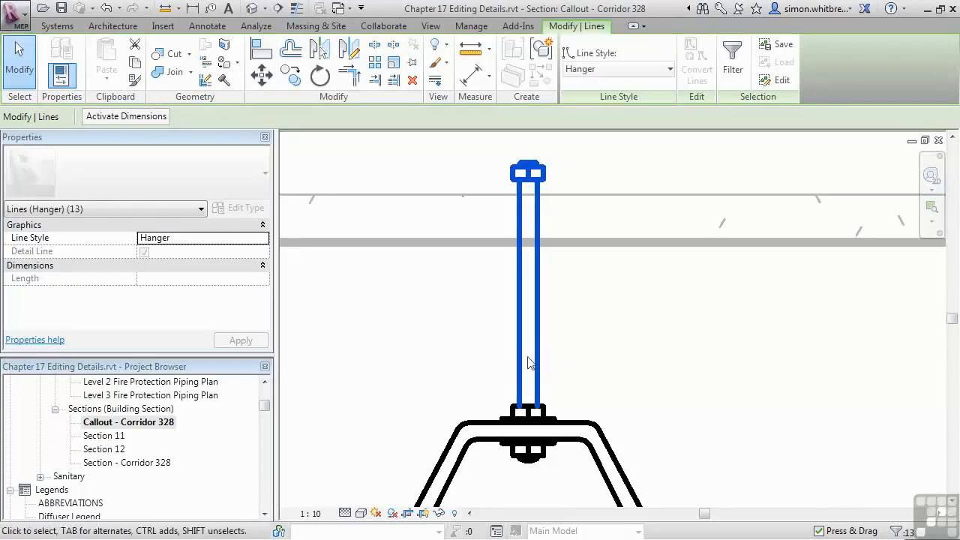
click(262, 75)
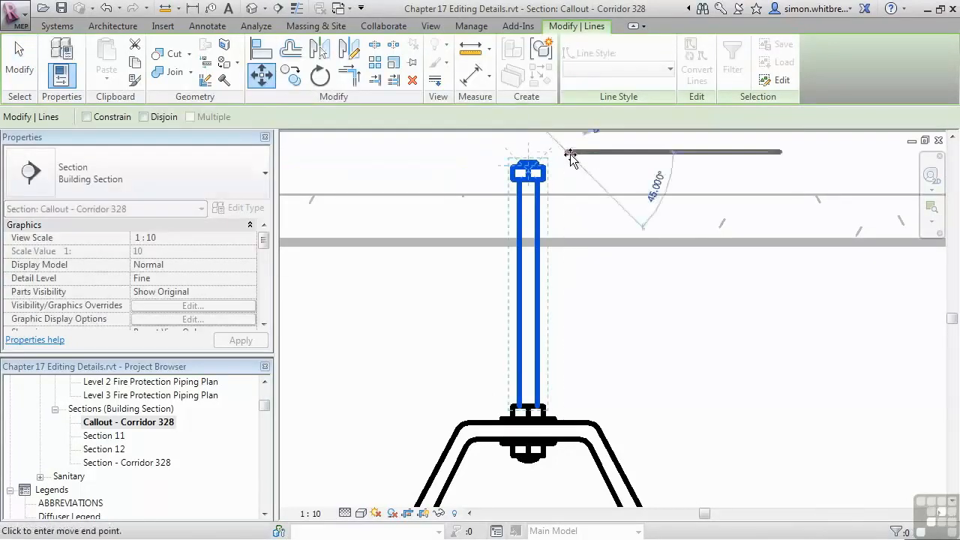
key(Escape)
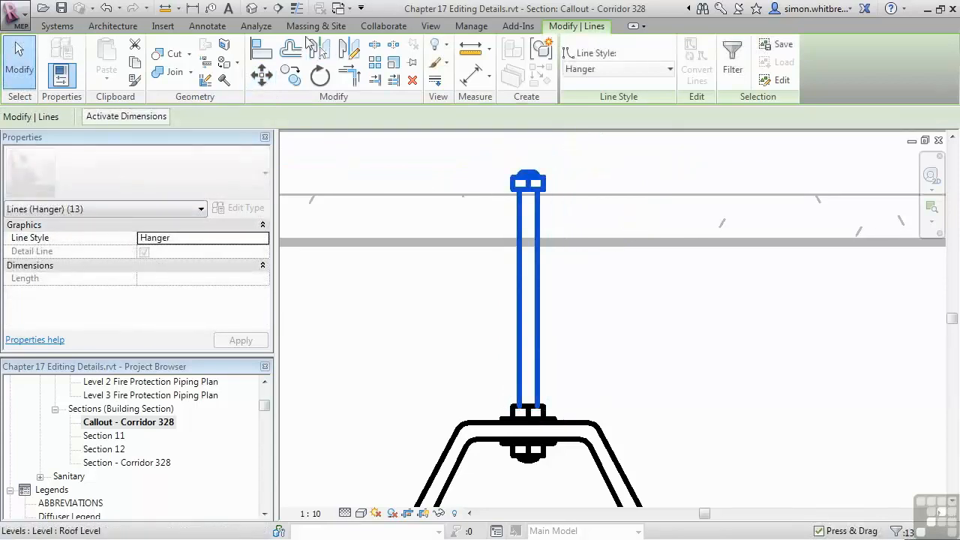
Step: Turn on thin line display and copy the washer above the yoke vertically to the underside of the rod's top nut
click(296, 9)
key(Escape)
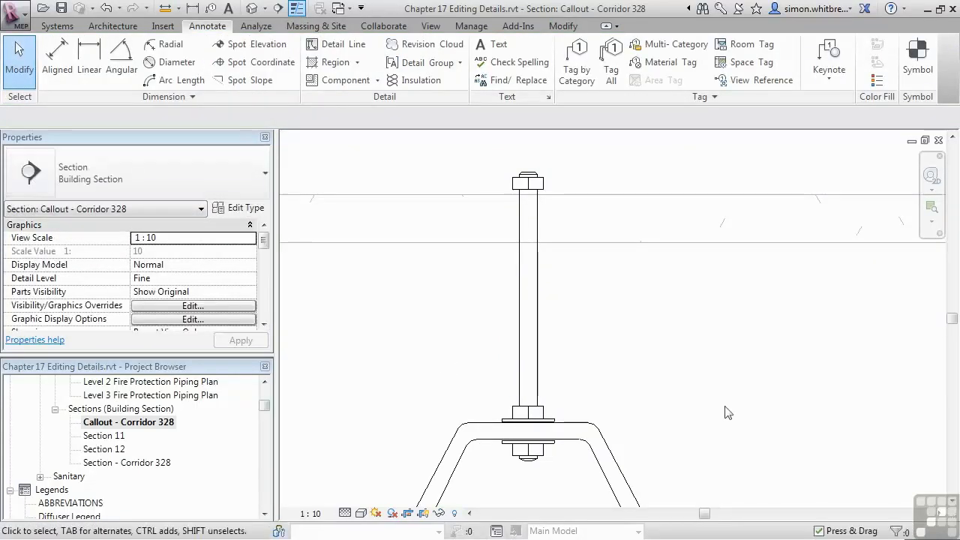
drag(487, 413, 567, 461)
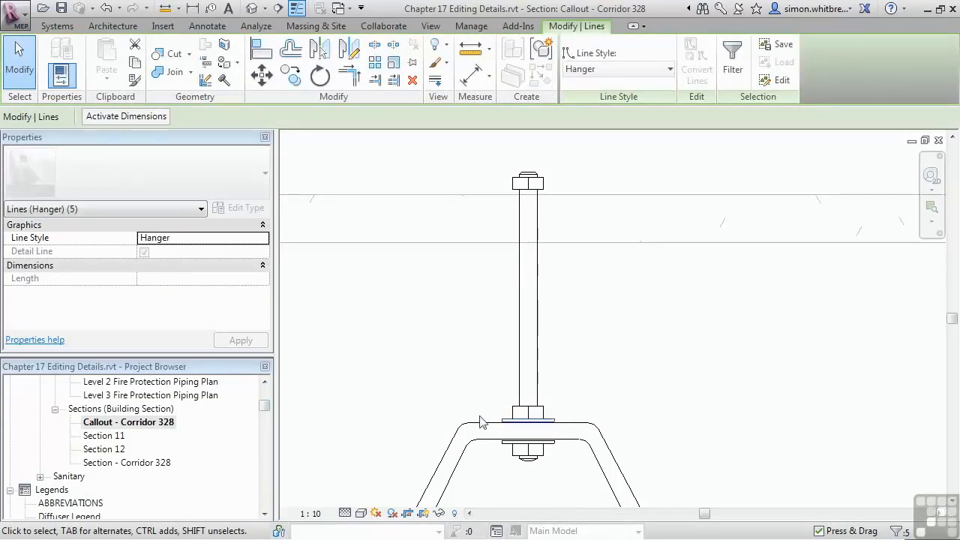
click(291, 77)
click(510, 423)
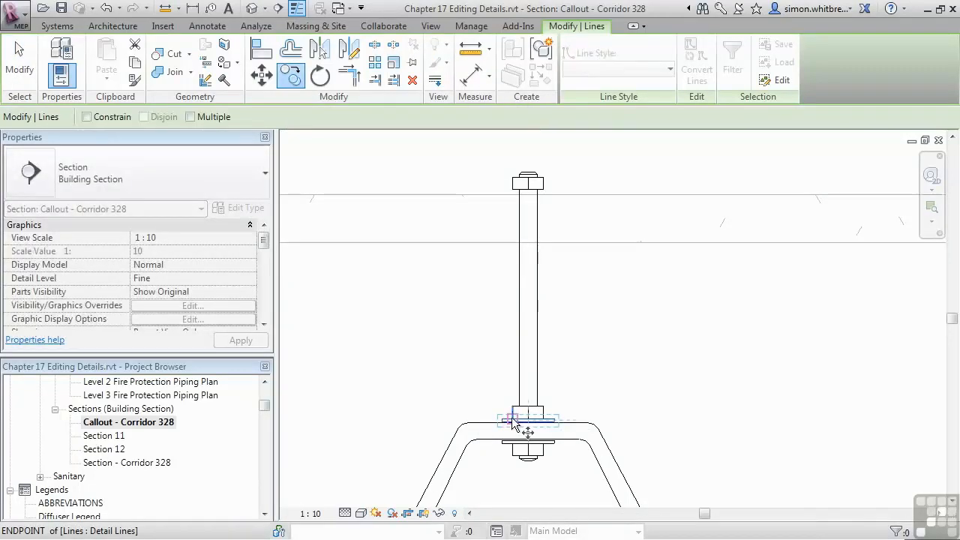
scroll(514, 204, up, 3)
click(516, 183)
key(Escape)
Step: Delete the surplus line beneath the copied washer and shorten both rod lines to end at the washer's underside
scroll(506, 148, up, 1)
scroll(506, 143, up, 2)
click(532, 237)
key(Delete)
click(561, 259)
drag(561, 224, 561, 235)
click(632, 260)
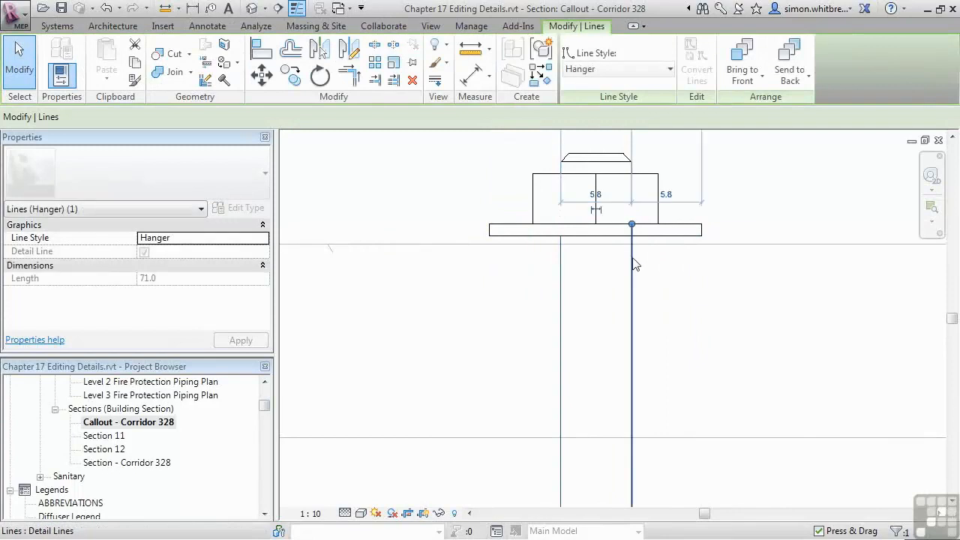
mouse_move(631, 225)
mouse_down()
mouse_move(696, 227)
mouse_move(631, 236)
mouse_up()
click(477, 302)
Step: Reveal the hidden elements, unhide the 100 mm pipe in the callout view, and close the reveal mode
scroll(574, 270, down, 4)
scroll(567, 266, down, 3)
scroll(495, 378, up, 1)
middle_drag(495, 379, 492, 327)
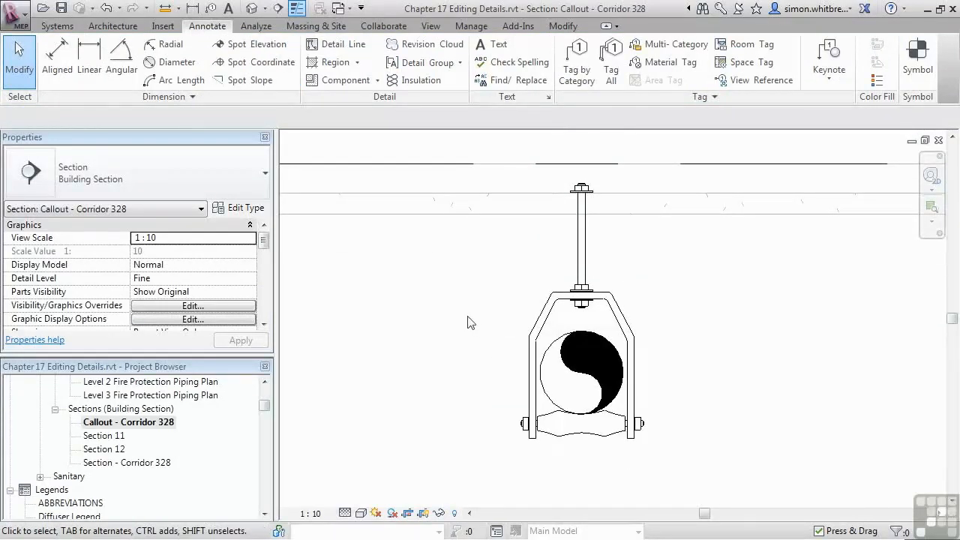
click(456, 514)
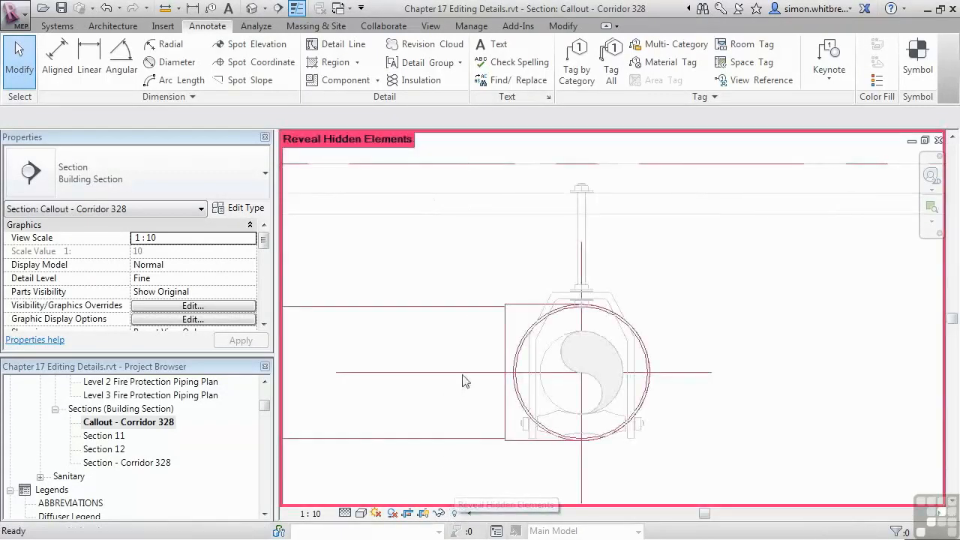
click(517, 397)
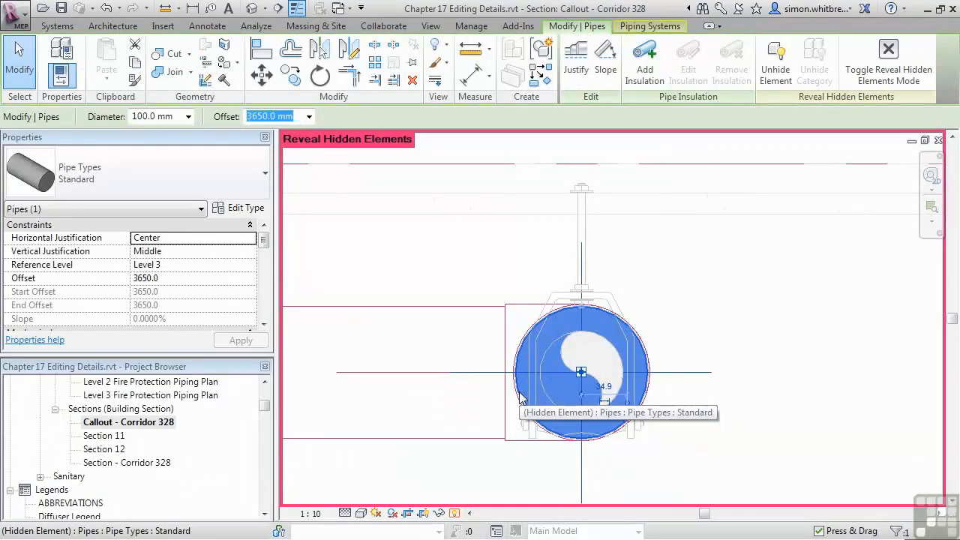
click(774, 75)
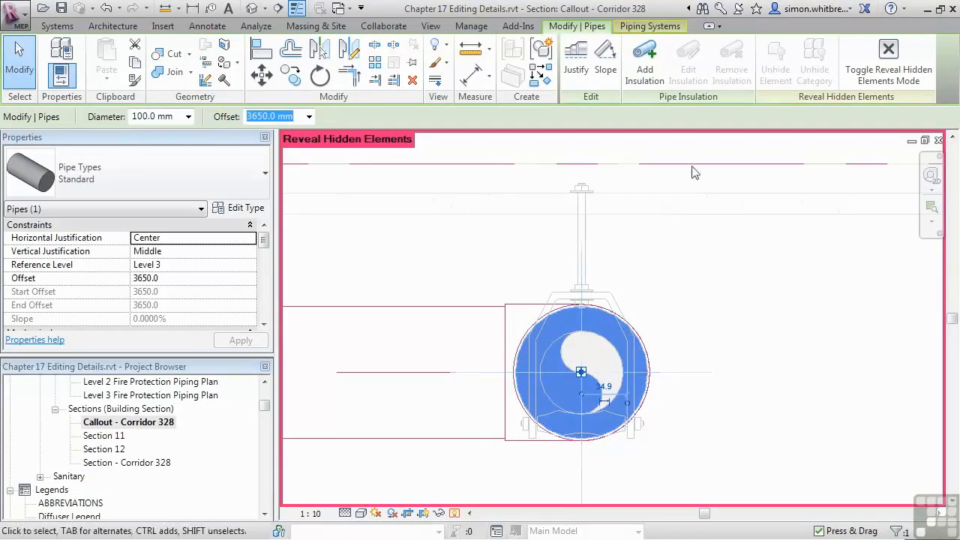
click(453, 514)
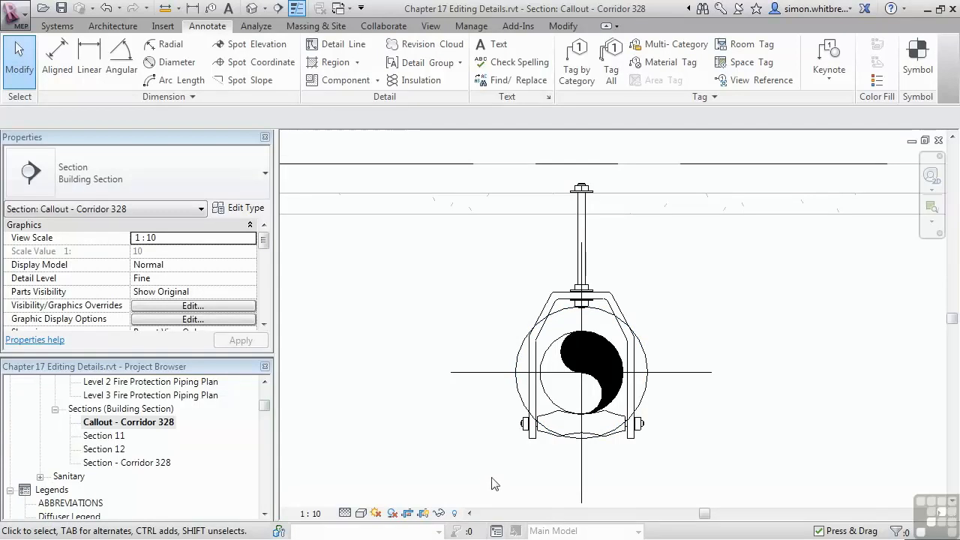
Step: Move the roller, its side bolts and the yoke's leg ends down about 19 mm to the bottom of the pipe
middle_drag(552, 462, 545, 408)
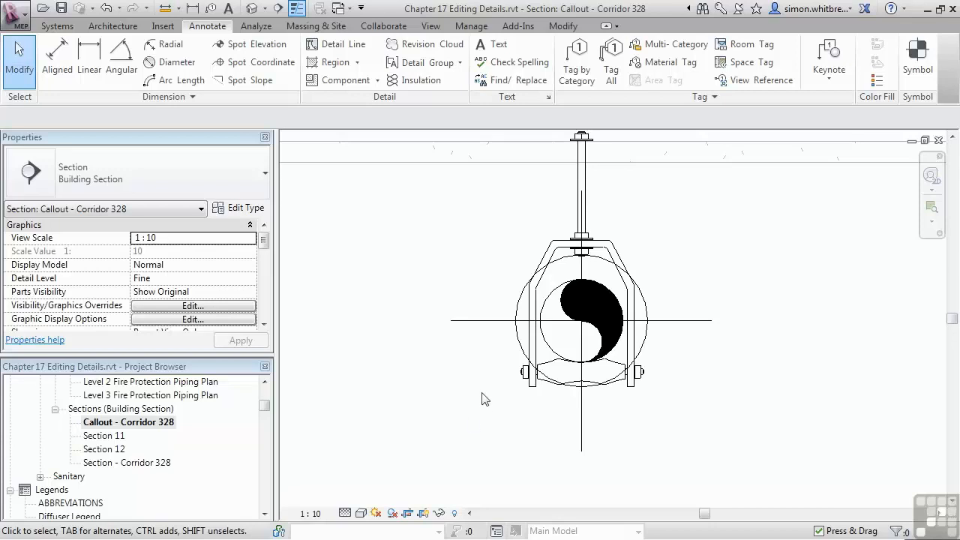
drag(477, 423, 697, 335)
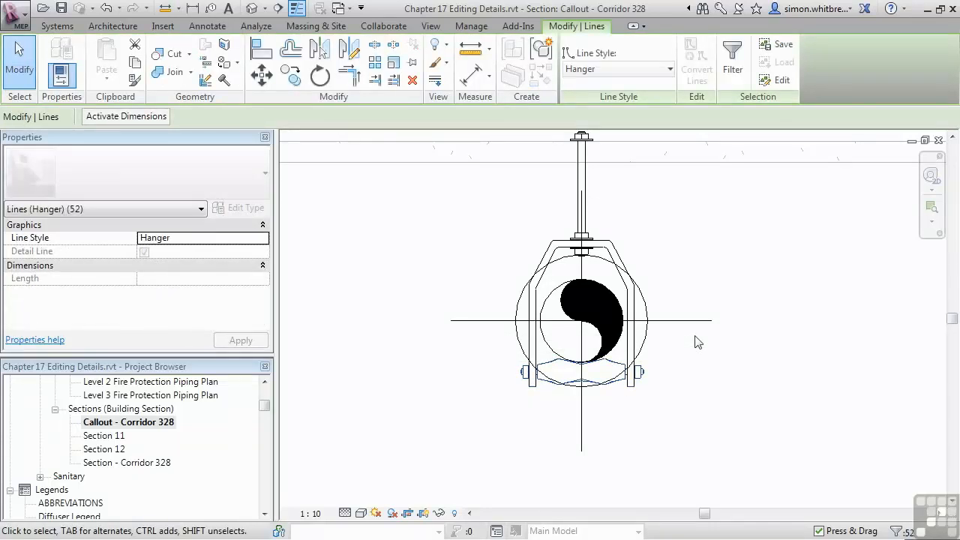
click(260, 75)
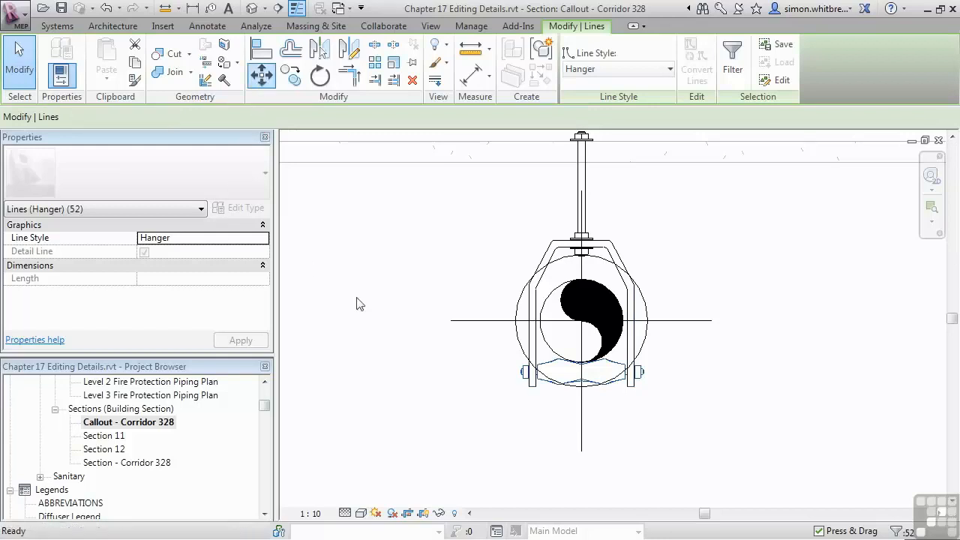
click(587, 377)
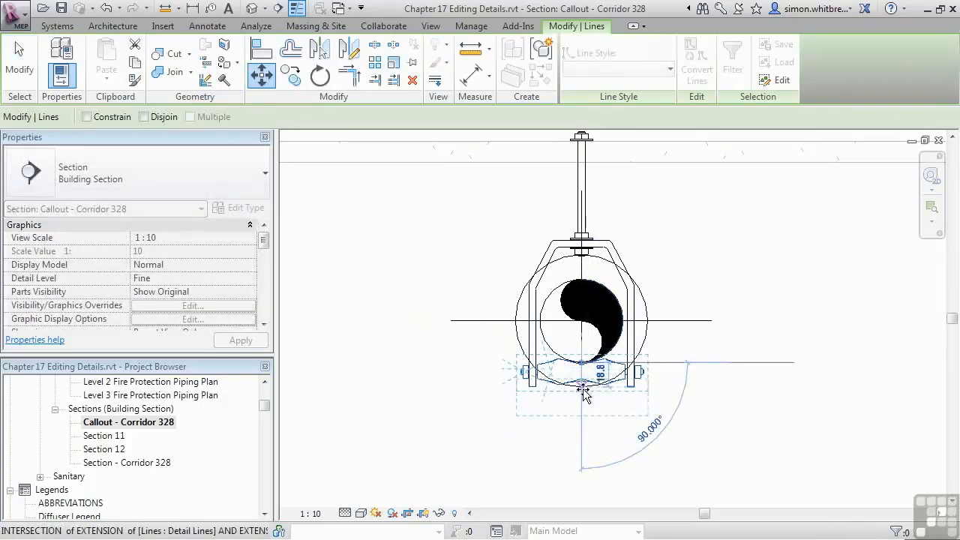
click(583, 389)
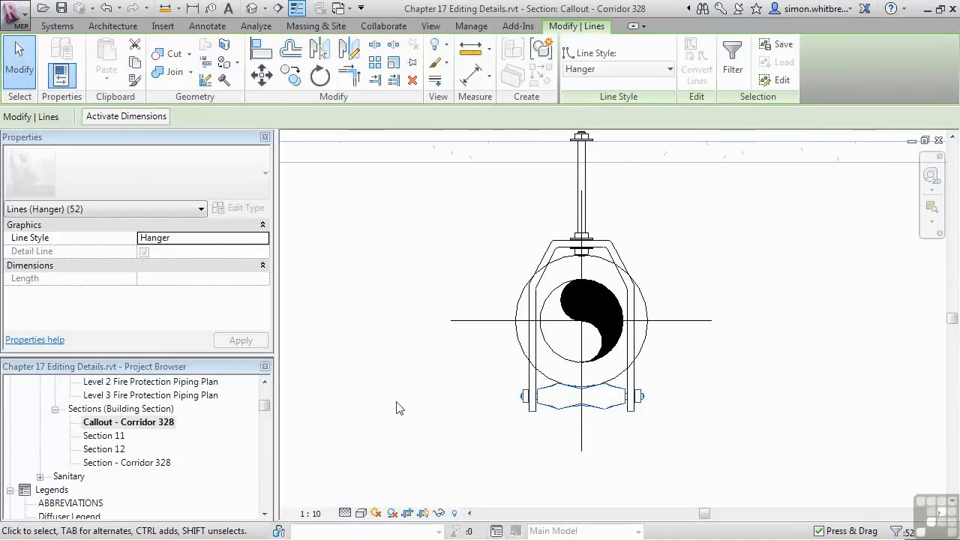
key(Escape)
Step: Select the right half of the yoke and roller, including the yoke's horizontal lines, and move it 30 mm horizontally to the right
drag(598, 224, 664, 473)
scroll(606, 250, up, 5)
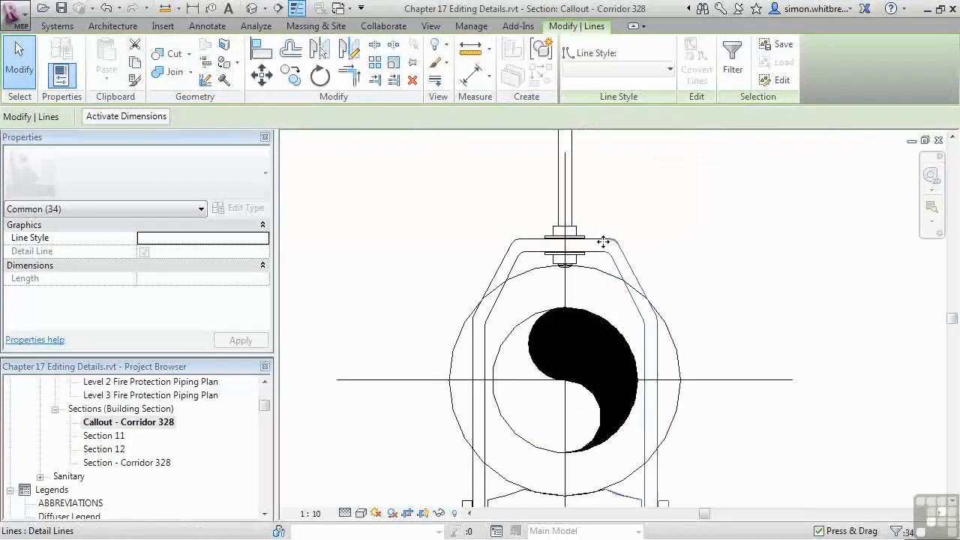
ctrl+click(598, 264)
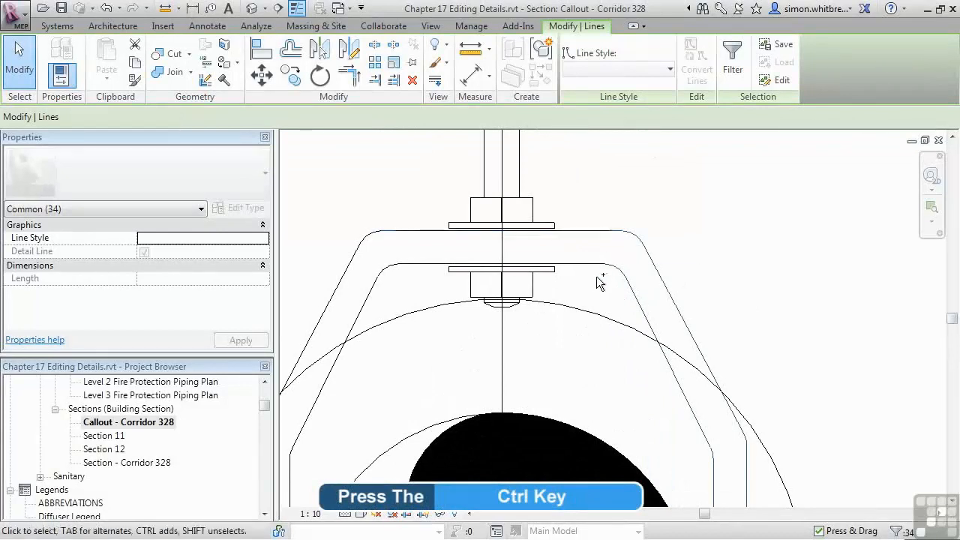
ctrl+click(597, 265)
scroll(594, 203, down, 5)
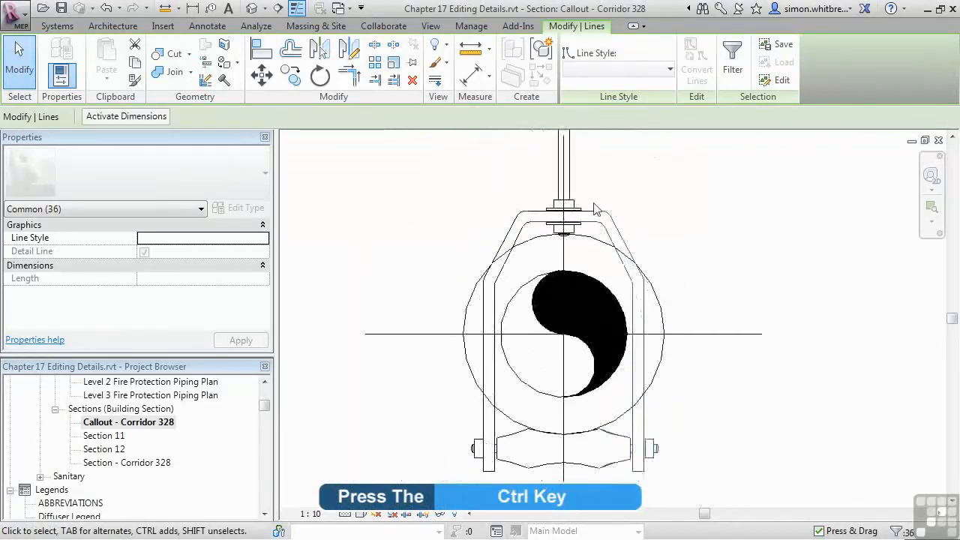
click(262, 75)
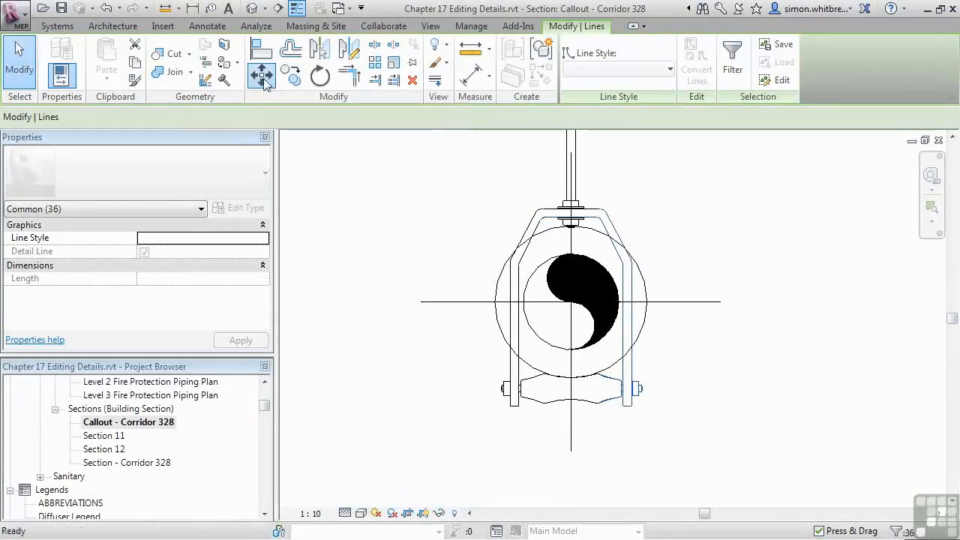
click(630, 300)
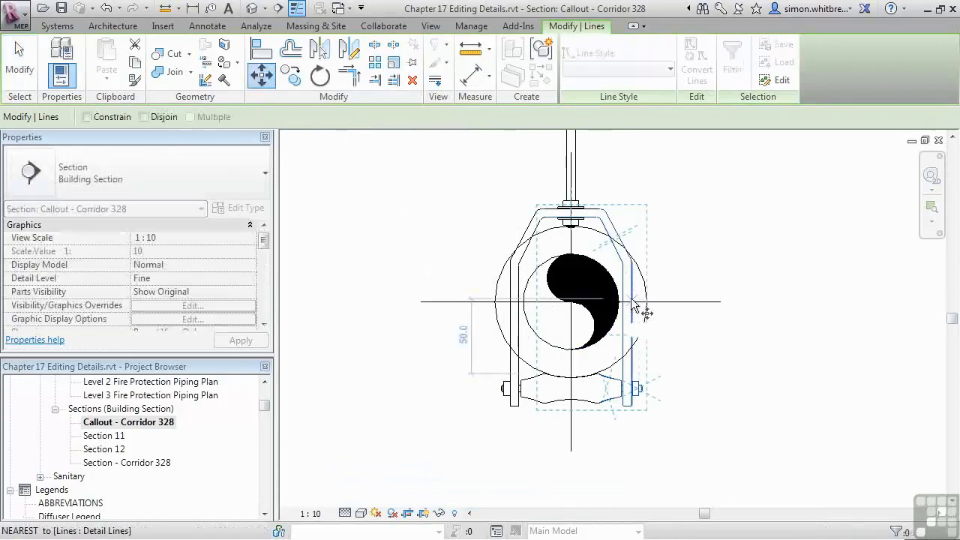
click(673, 290)
Step: Select the left half of the yoke and roller with the yoke's horizontal lines and move it 30 mm to the left
drag(458, 446, 536, 206)
scroll(537, 206, up, 5)
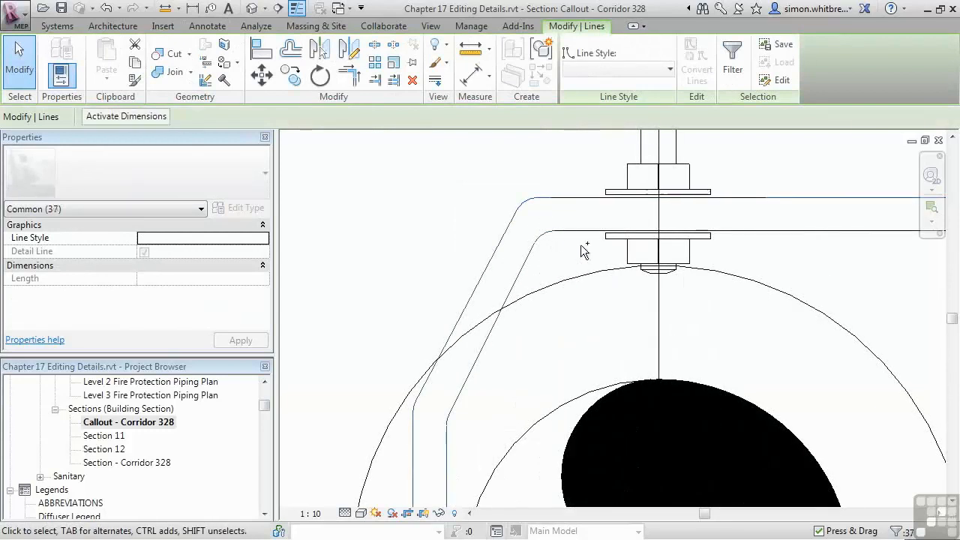
scroll(518, 194, down, 5)
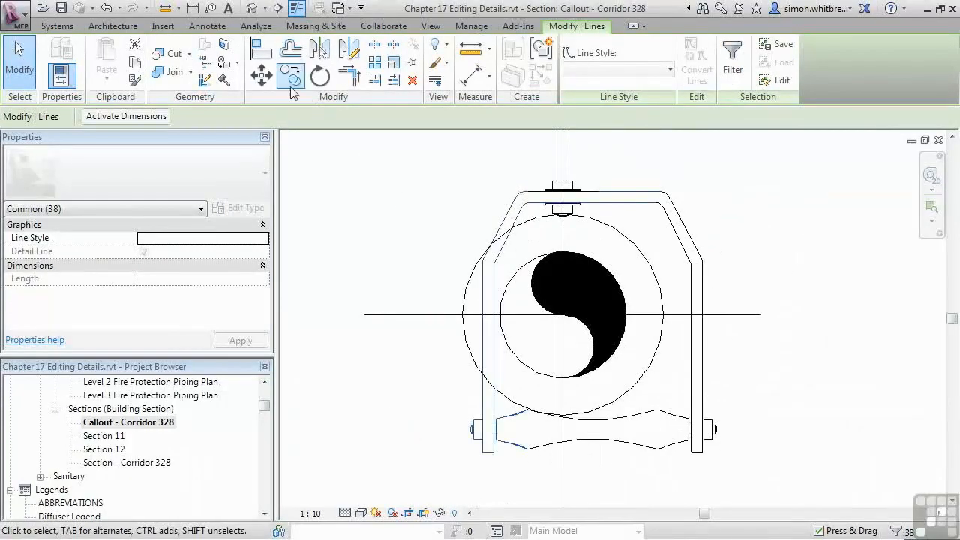
click(268, 79)
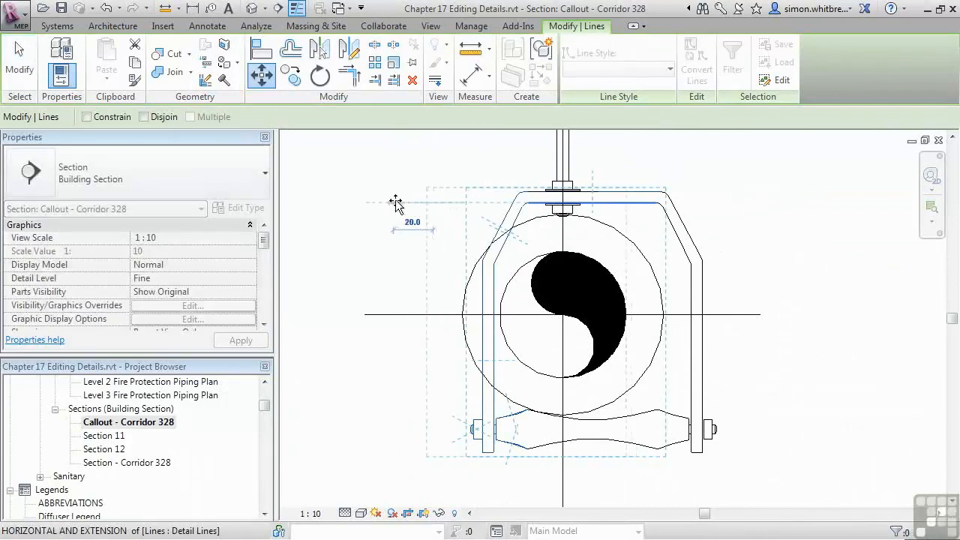
text(0)
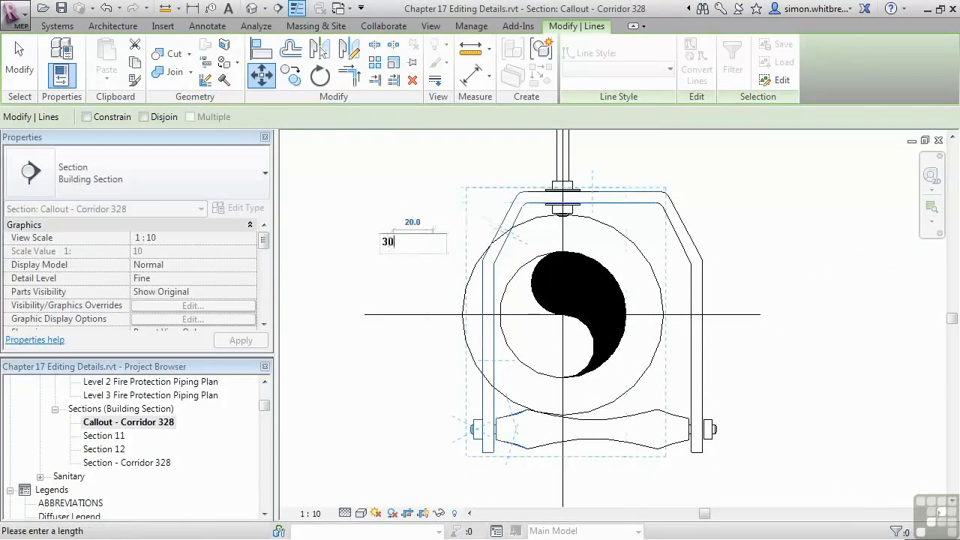
key(Return)
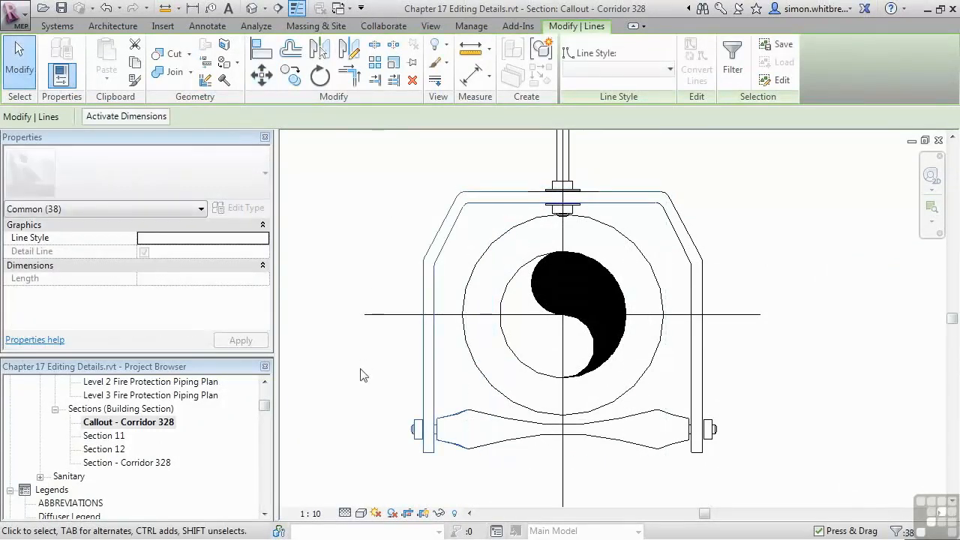
Step: Select the upper part of the yoke with its nuts and washers and move it 10 mm vertically upward
scroll(358, 382, down, 2)
click(349, 320)
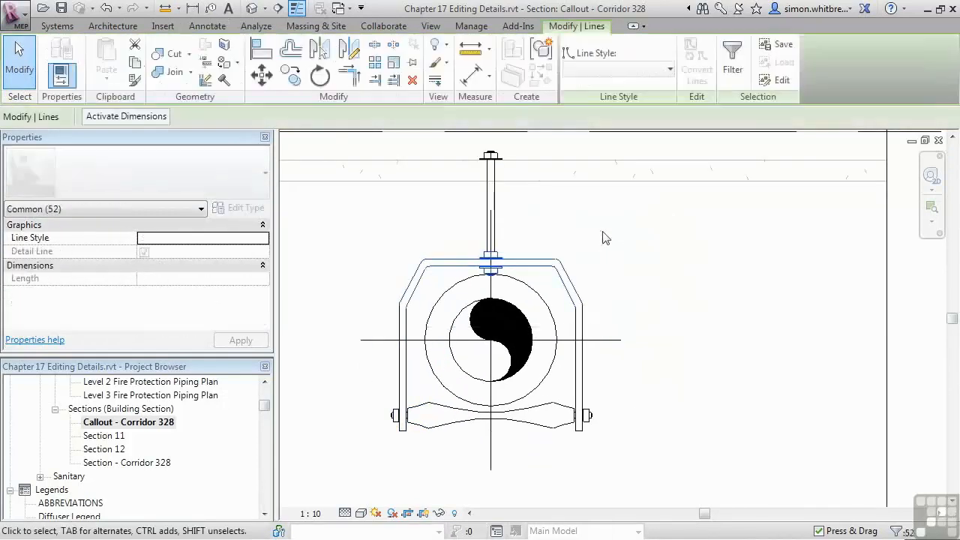
click(262, 75)
click(373, 307)
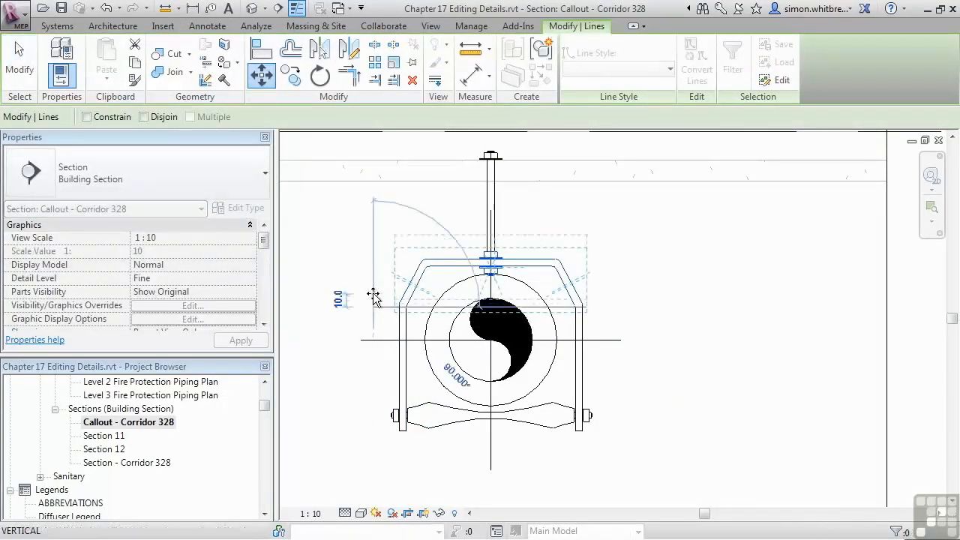
click(372, 294)
Step: Move the roller, its side bolts and the yoke's leg ends vertically up to bring the roller against the pipe's underside
drag(353, 458, 641, 388)
scroll(506, 418, up, 3)
scroll(444, 408, up, 3)
key(m)
key(v)
click(475, 407)
click(475, 380)
scroll(678, 403, down, 5)
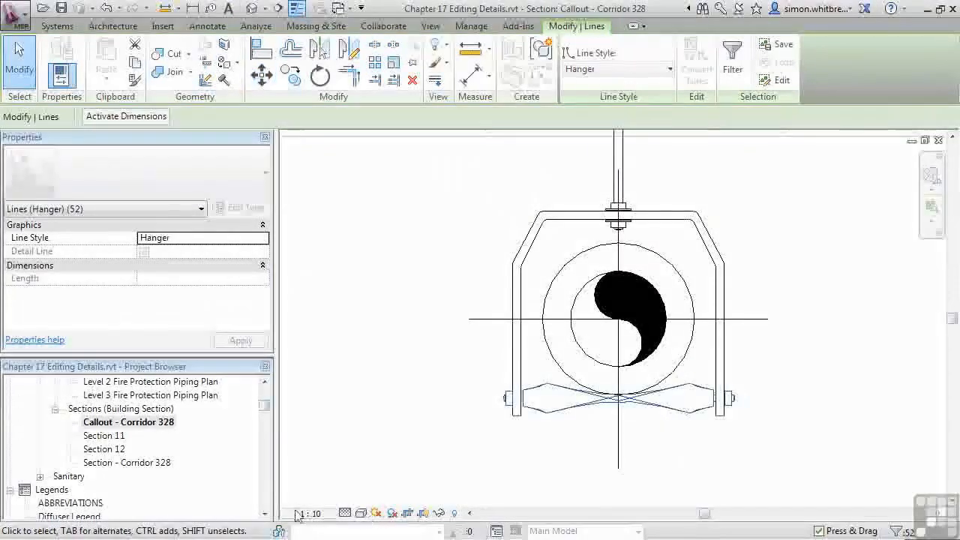
key(Escape)
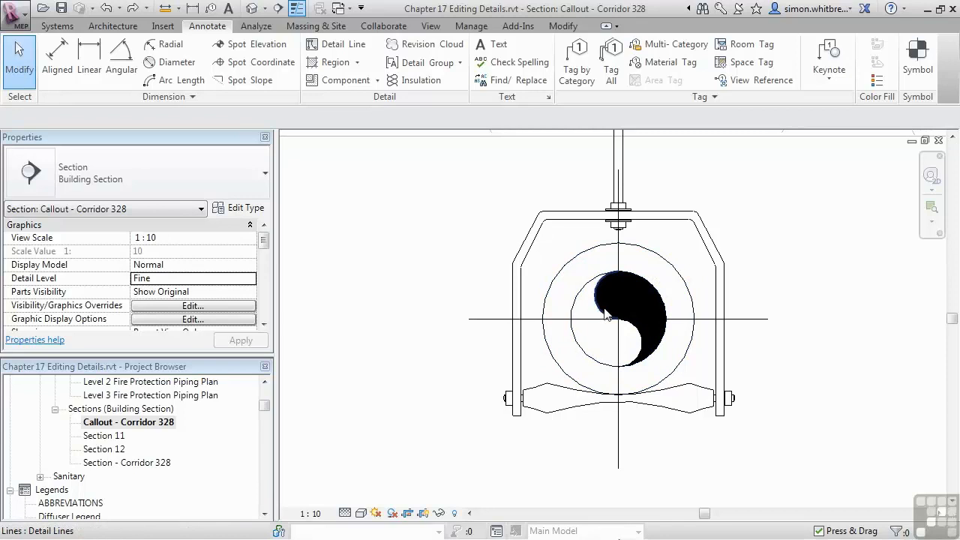
Step: Edit the boundary of the solid filled region and delete its small lower arc
click(638, 280)
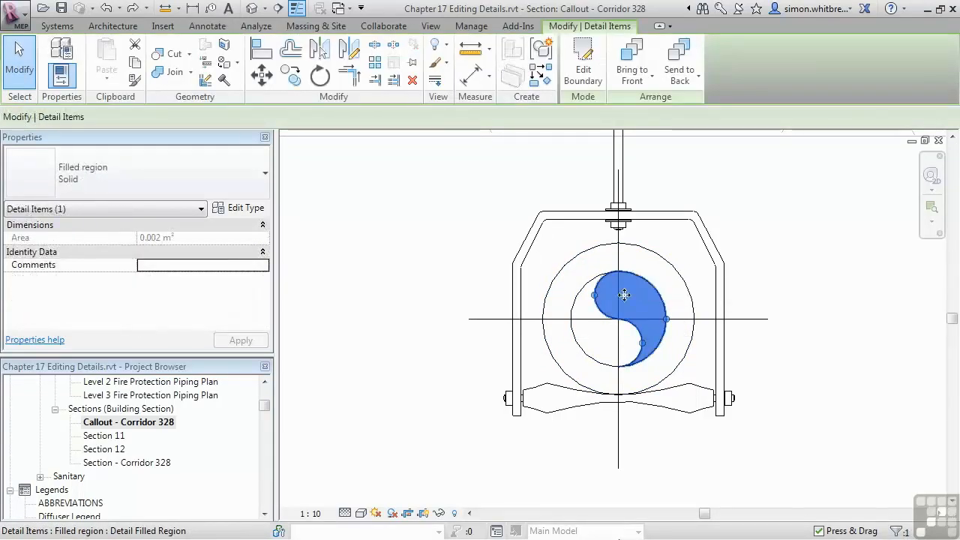
click(584, 75)
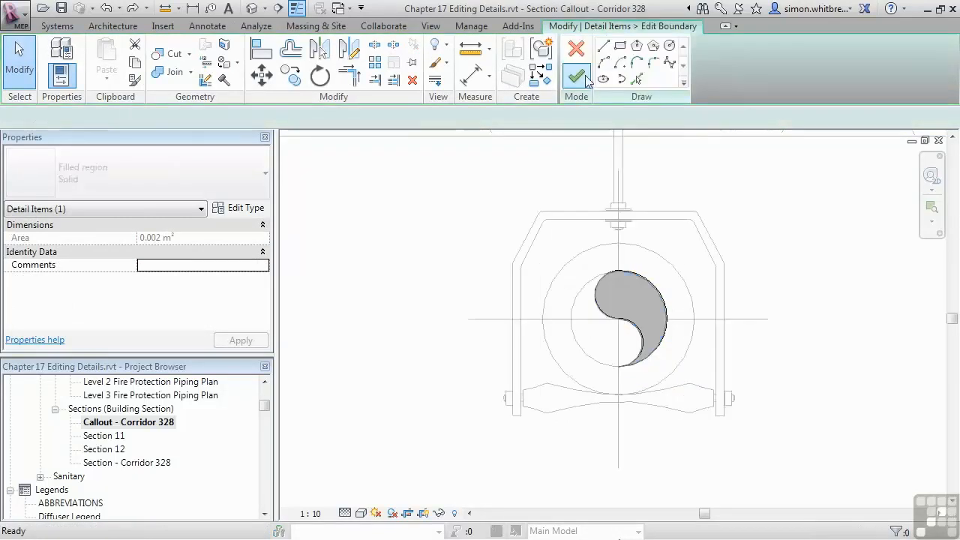
click(640, 352)
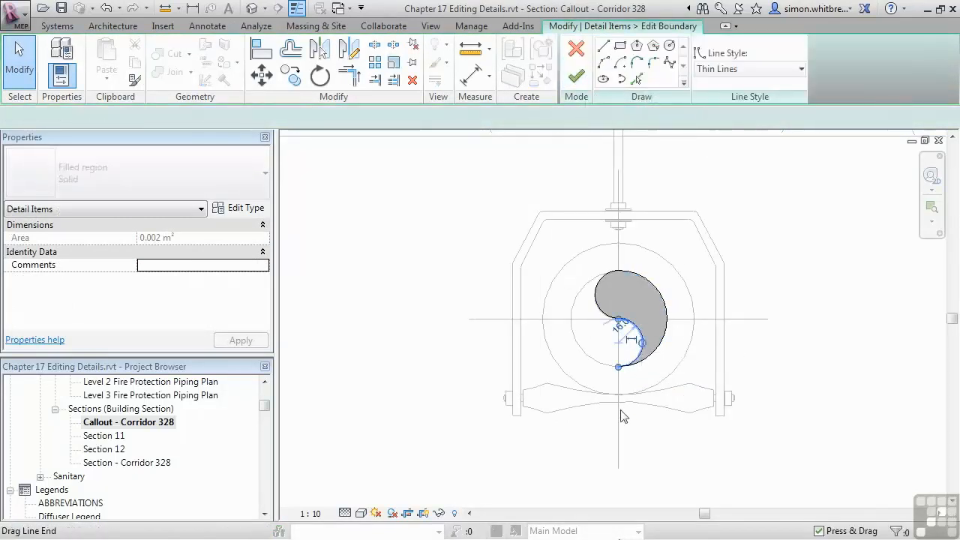
click(618, 495)
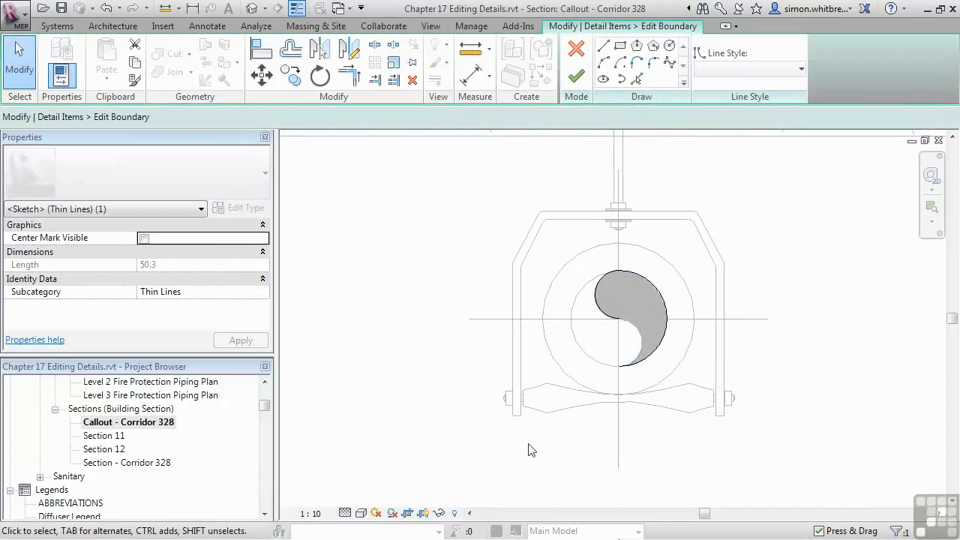
Step: Scale the region's large outer arc about the pipe centre to a 50 mm radius matching the 100 mm pipe's outline
click(650, 285)
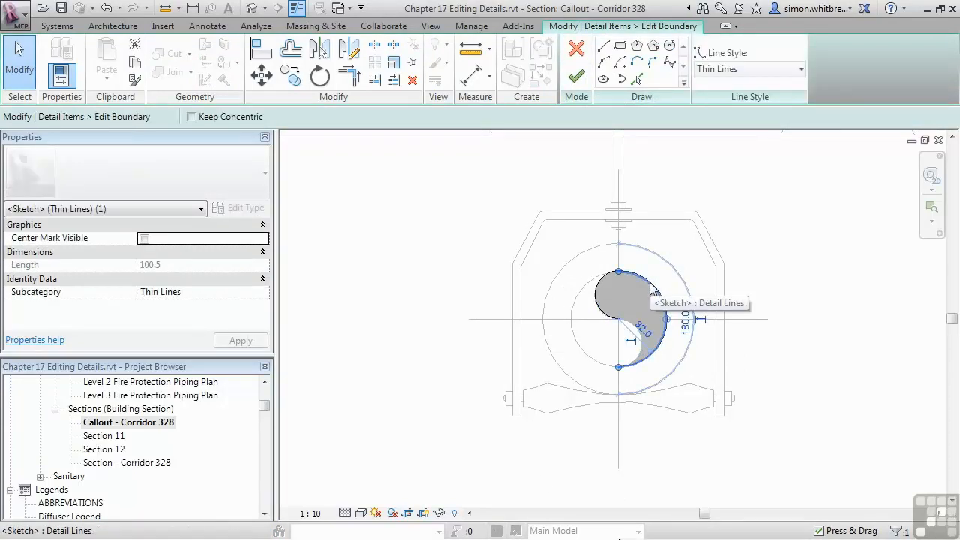
click(394, 66)
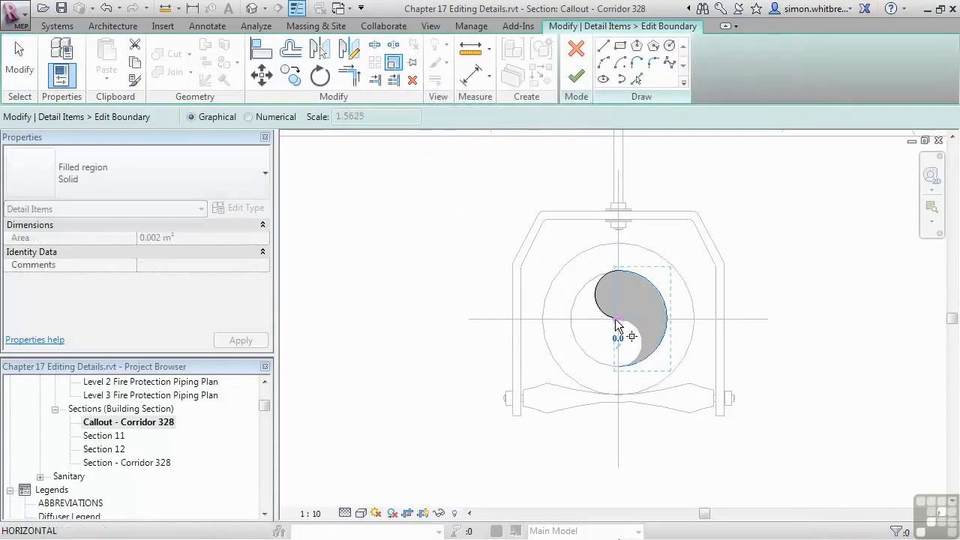
click(619, 273)
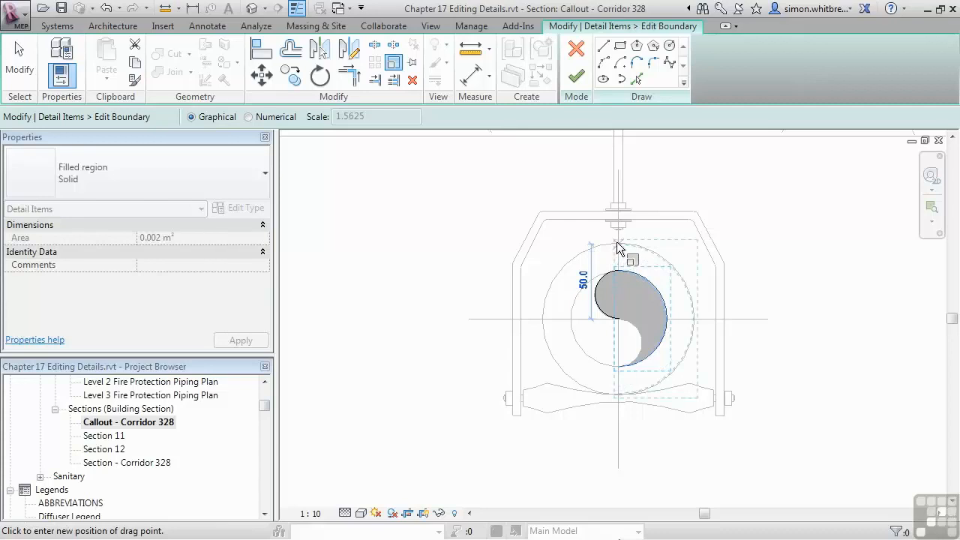
click(618, 243)
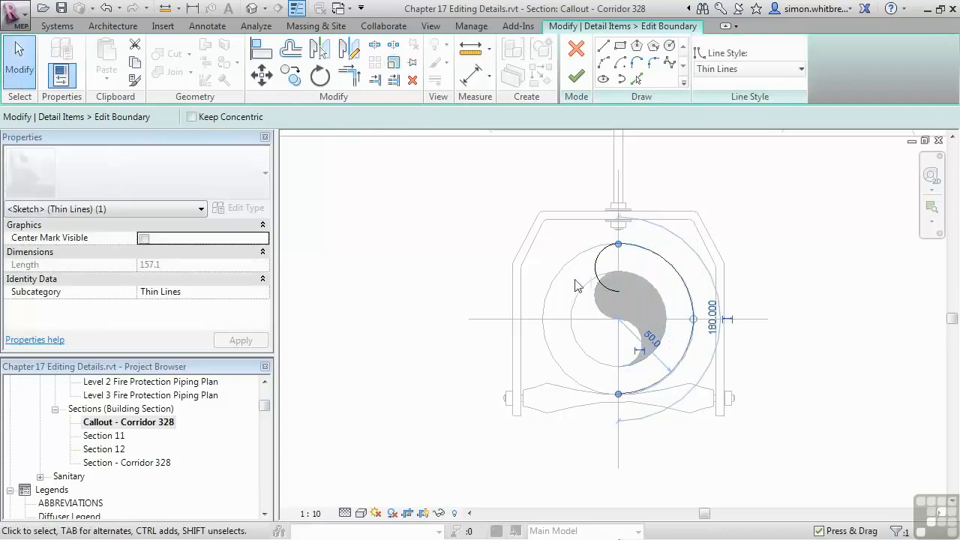
Step: Scale the small upper arc from the pipe's top point to a 25 mm radius so it ends at the pipe centre
click(598, 276)
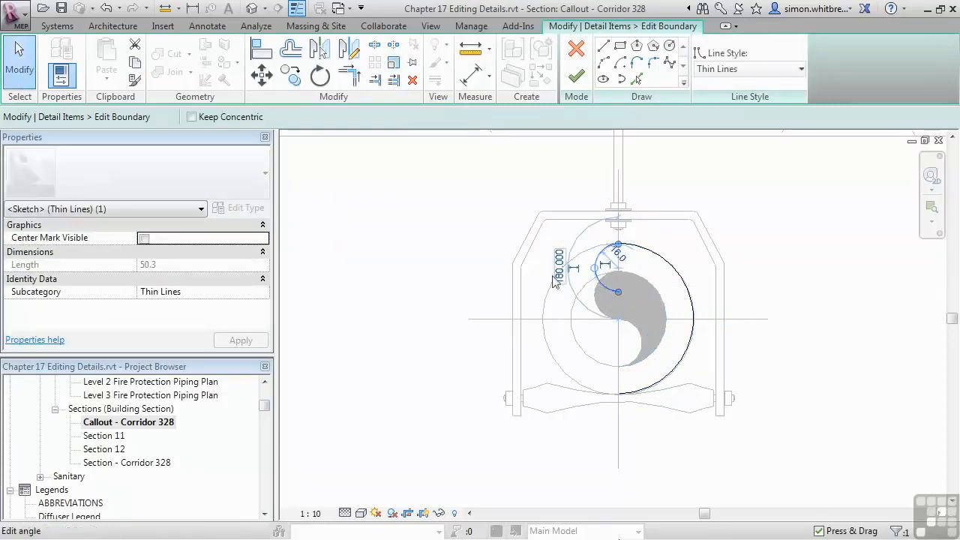
click(395, 63)
click(617, 244)
click(617, 295)
click(617, 324)
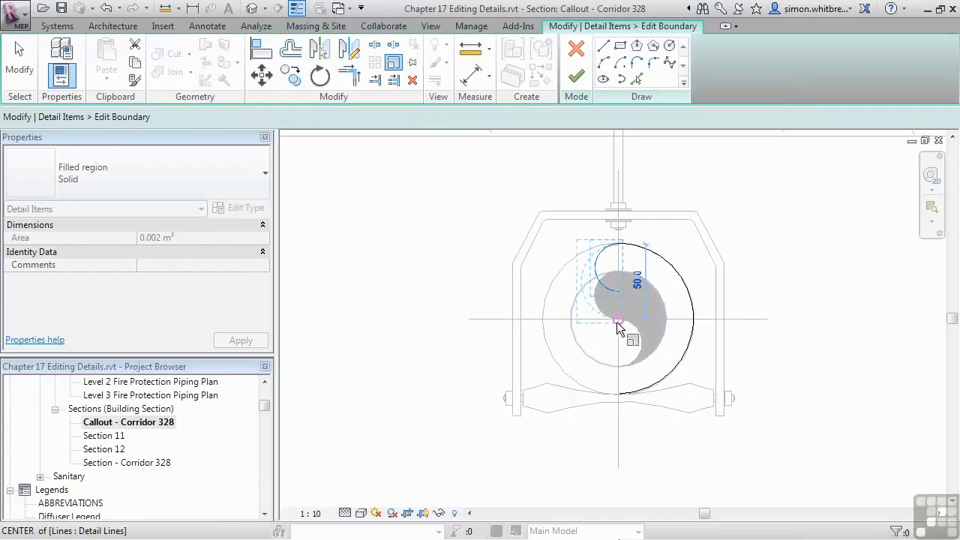
Step: Draw a tangent 25 mm radius arc from the pipe centre to the pipe's lowest point and finish the filled region's boundary
click(607, 66)
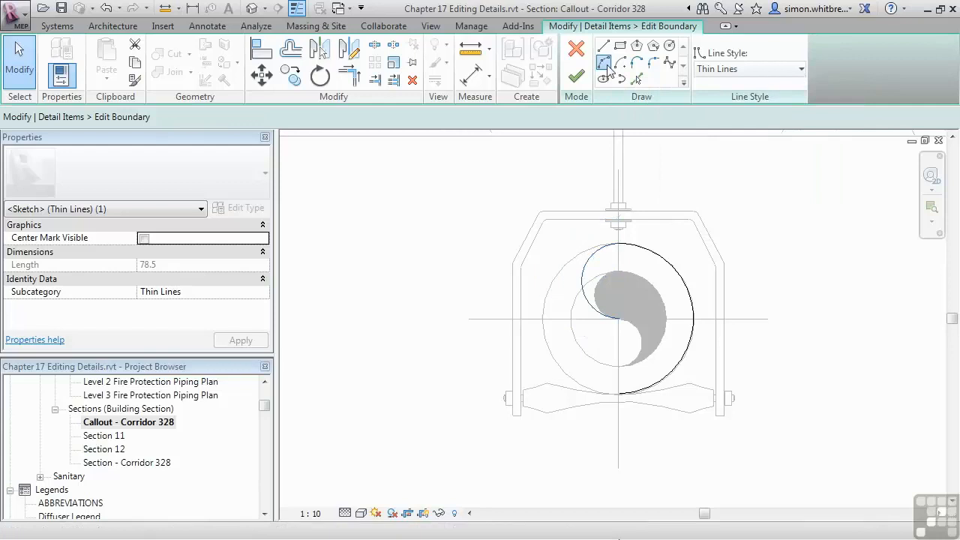
click(619, 321)
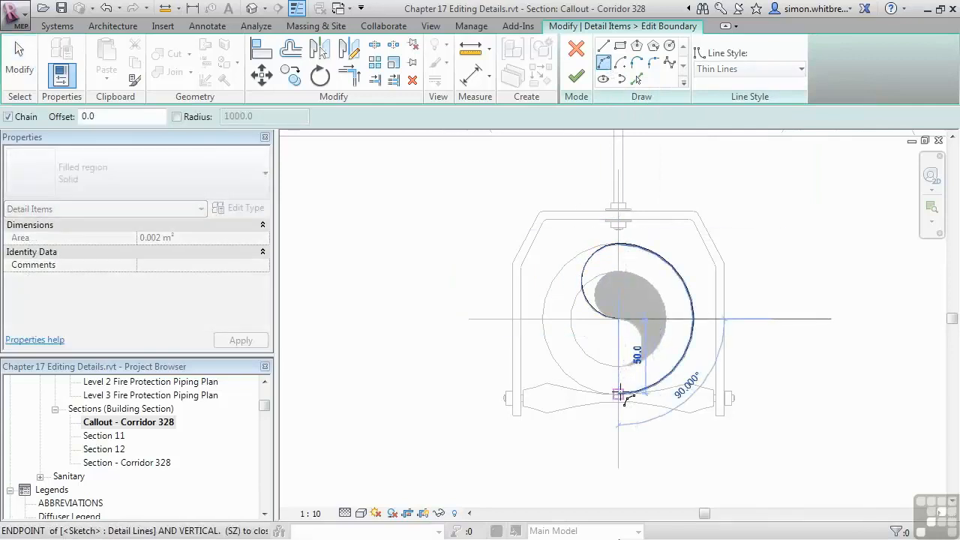
click(620, 393)
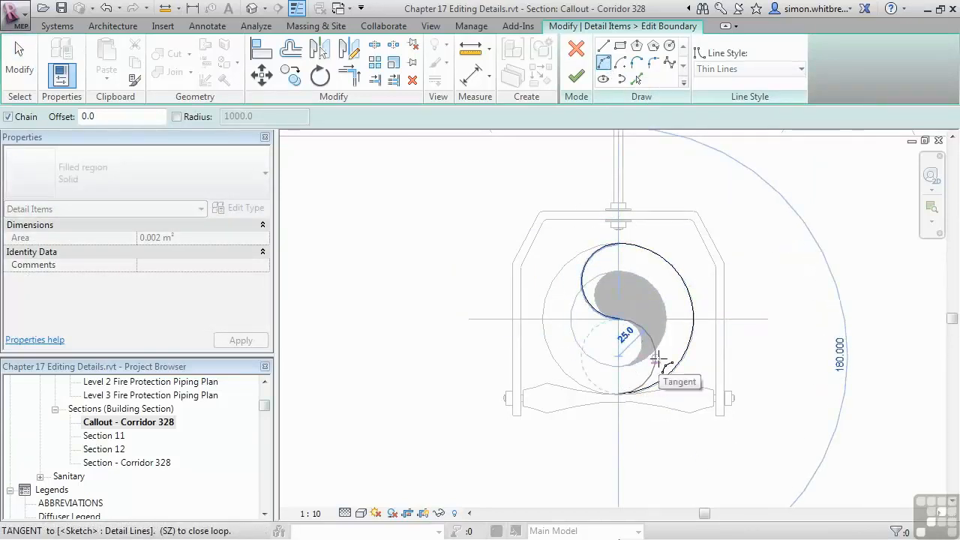
click(656, 362)
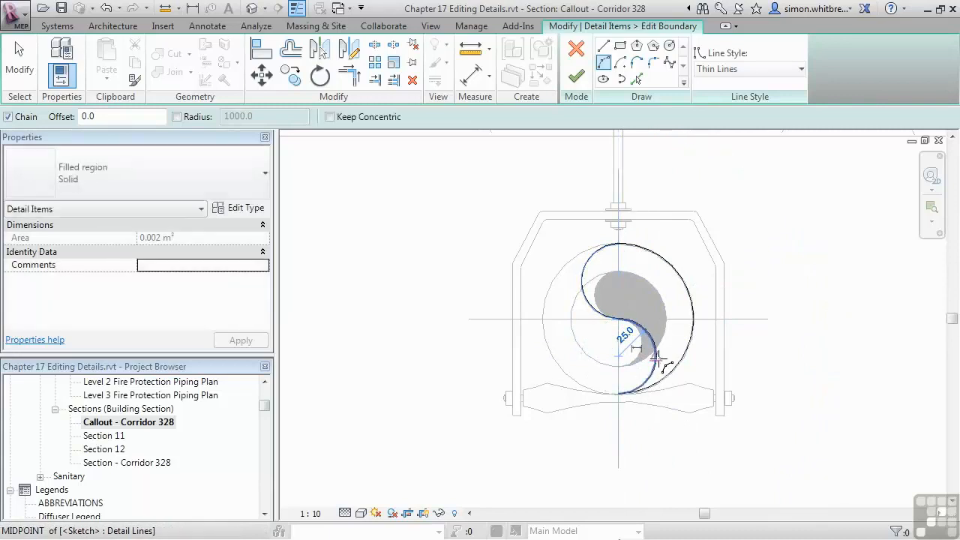
click(579, 78)
click(390, 249)
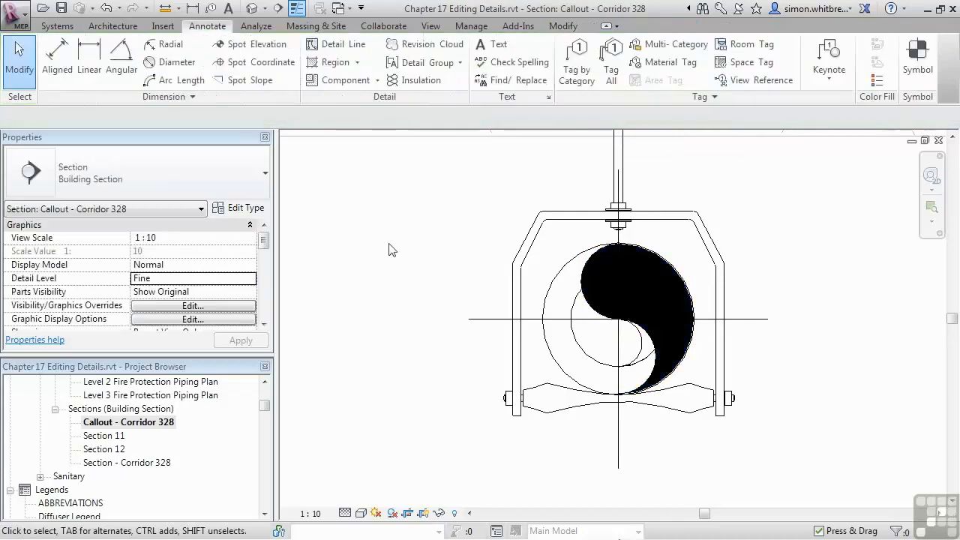
Step: Delete the leftover smaller circle and arc lines inside the pipe outline
drag(484, 378, 713, 270)
key(Delete)
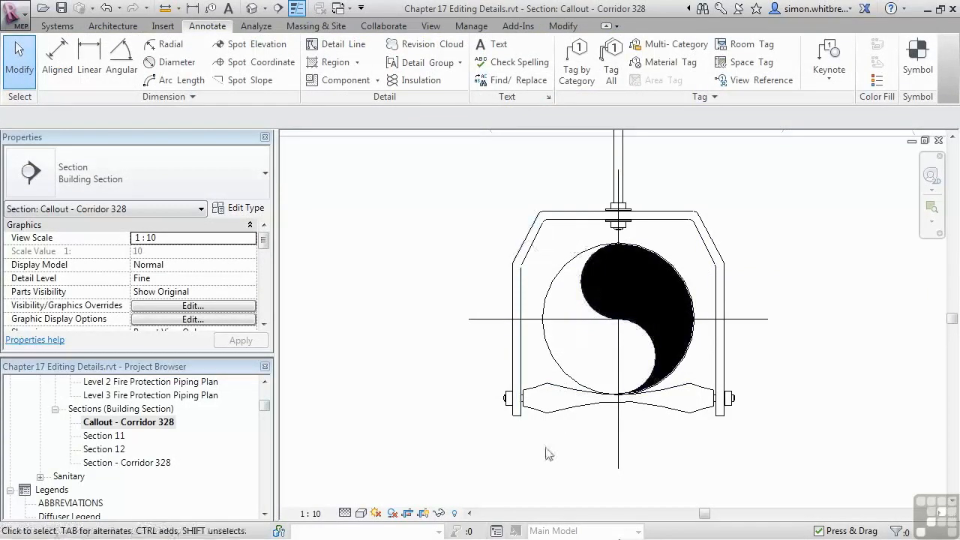
Step: Tag the pipe in the hanger by category, using a horizontal size tag with an attached leader
scroll(605, 444, down, 3)
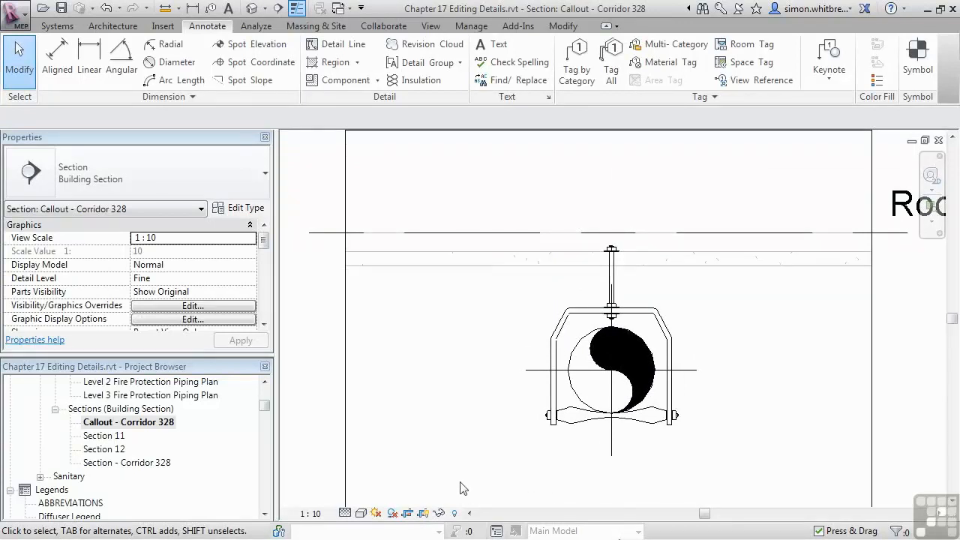
click(568, 55)
click(571, 388)
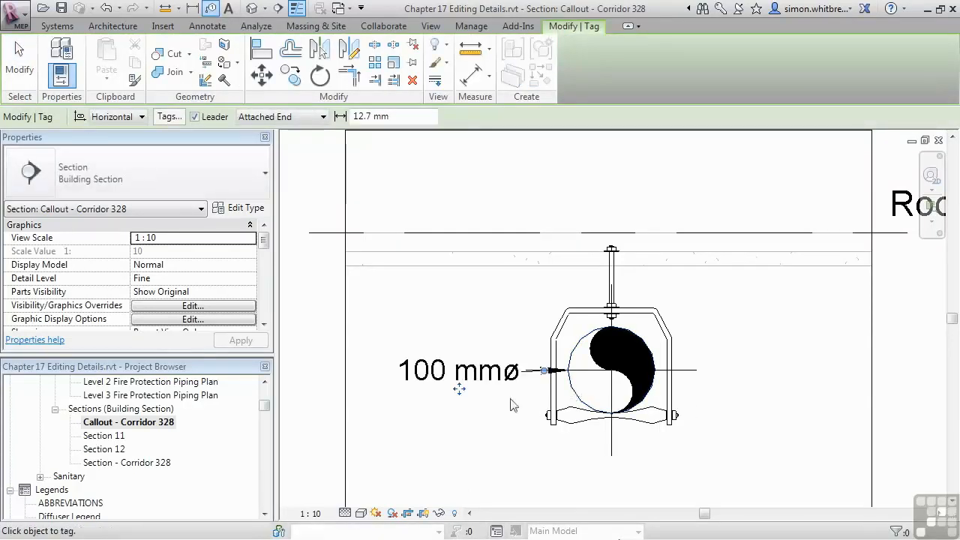
key(Escape)
key(Escape)
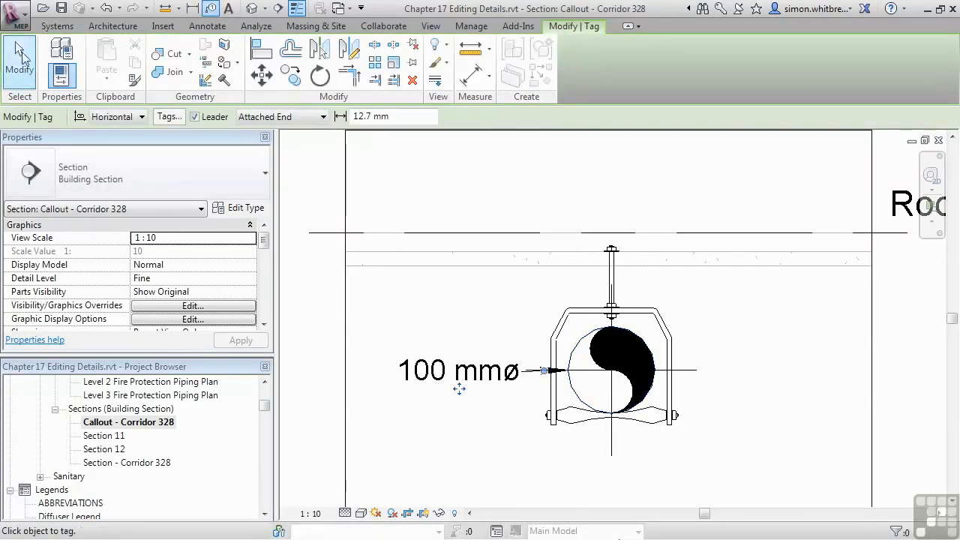
Step: Move the pipe size tag up and left of the hanger and raise its leader elbow level with the text
click(454, 372)
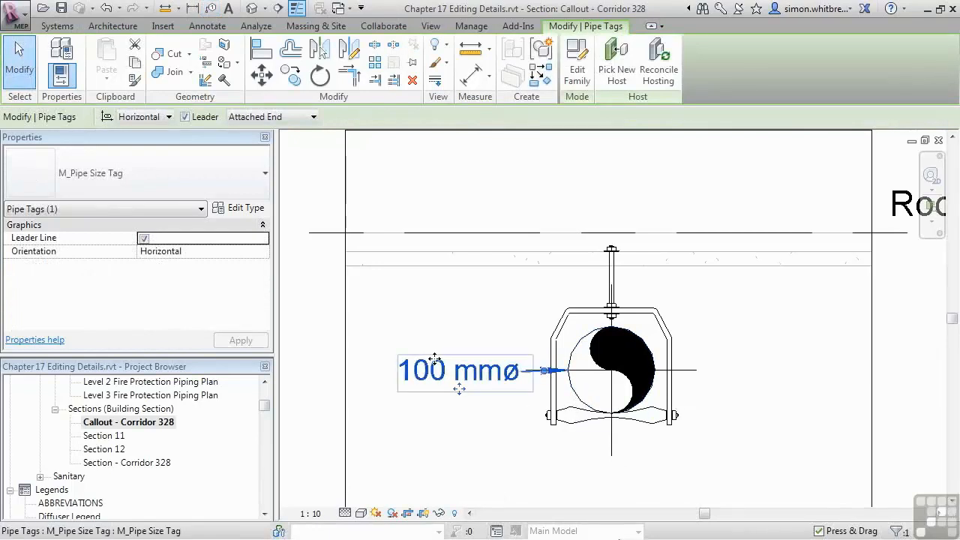
middle_drag(470, 456, 470, 452)
drag(455, 388, 413, 330)
drag(520, 337, 521, 309)
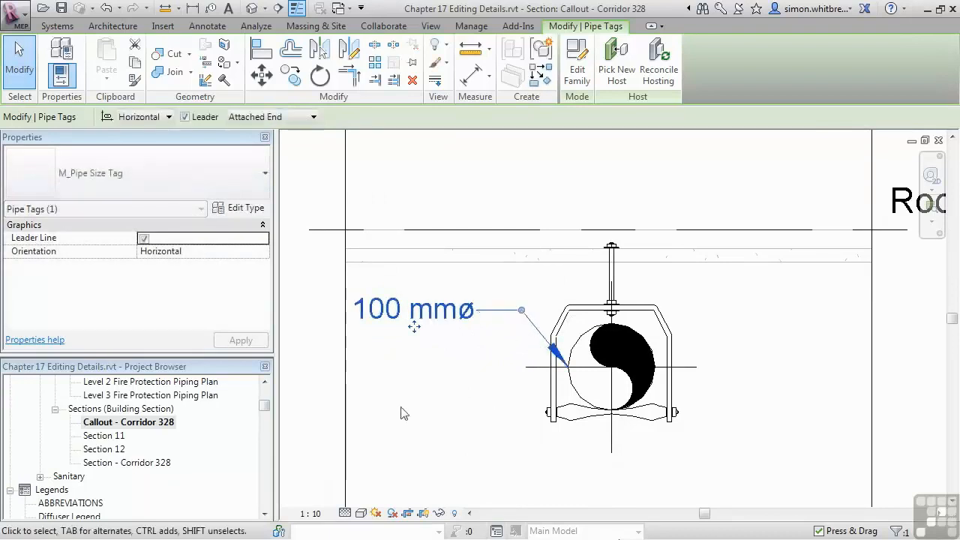
Step: Place a 2.5mm Arial text note reading "PIPE HANGER CLASP (SS)" below and right of the pipe hanger
click(203, 29)
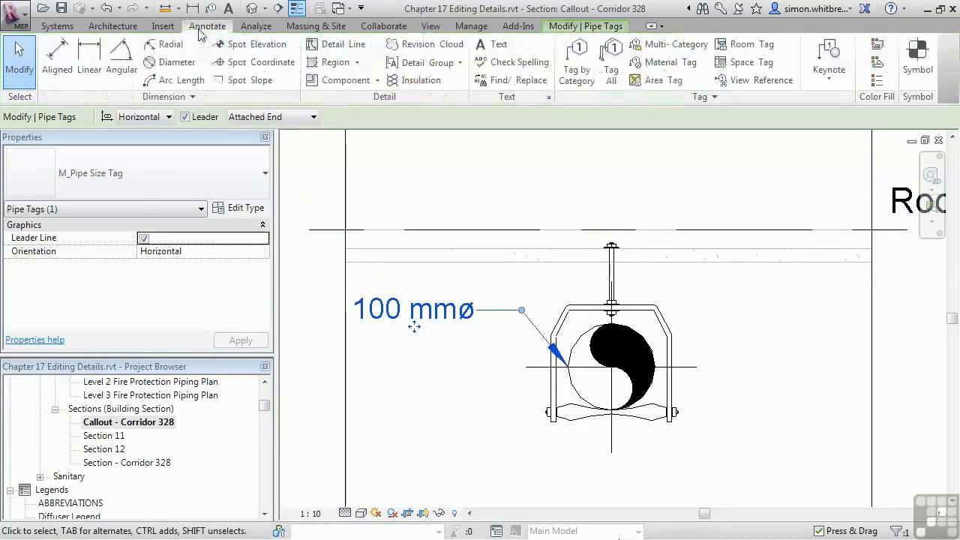
click(493, 48)
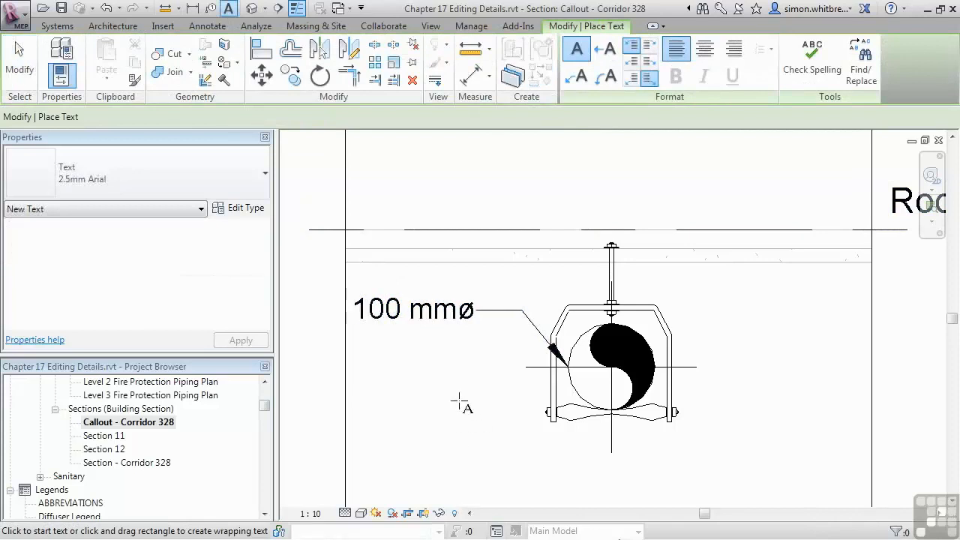
scroll(450, 394, down, 3)
click(606, 420)
text(P)
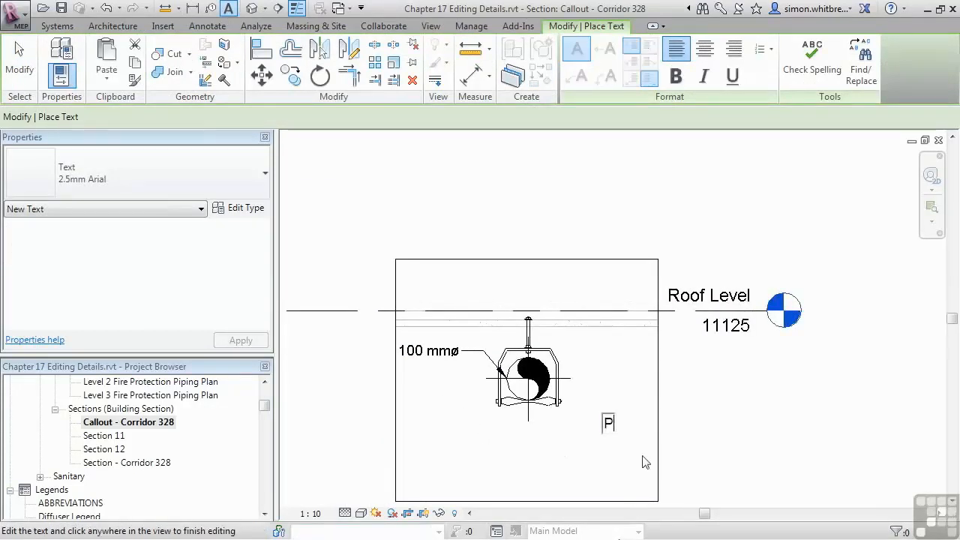
text(IPE HANGER)
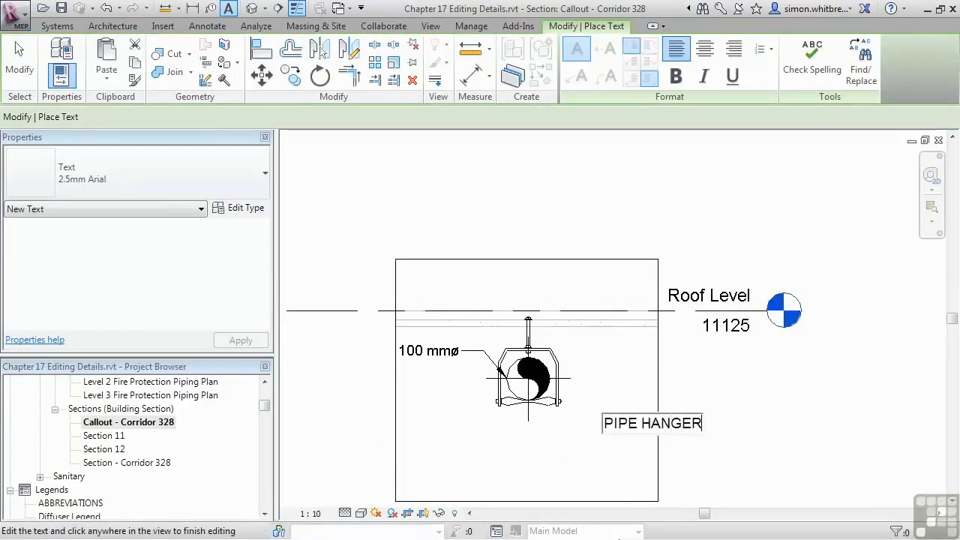
text( CLASP (SS)
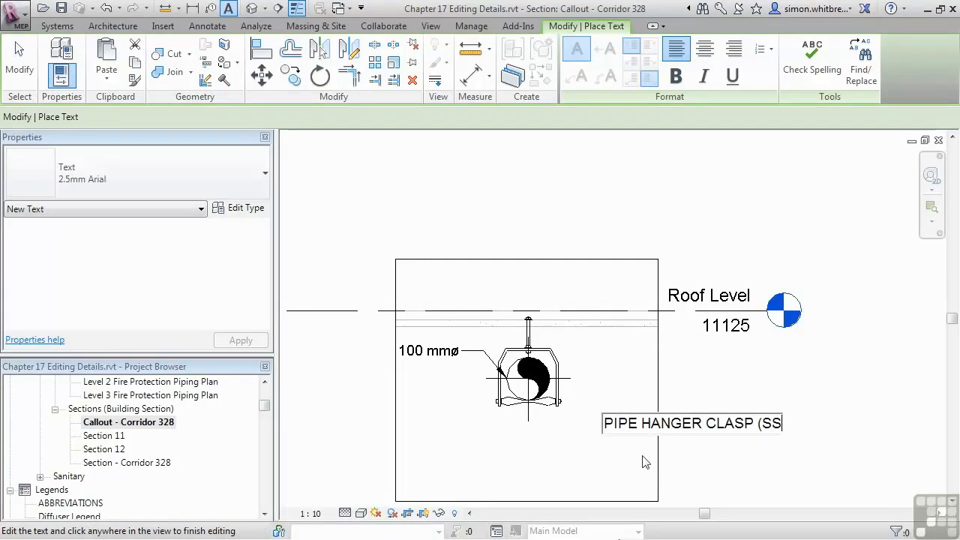
click(643, 461)
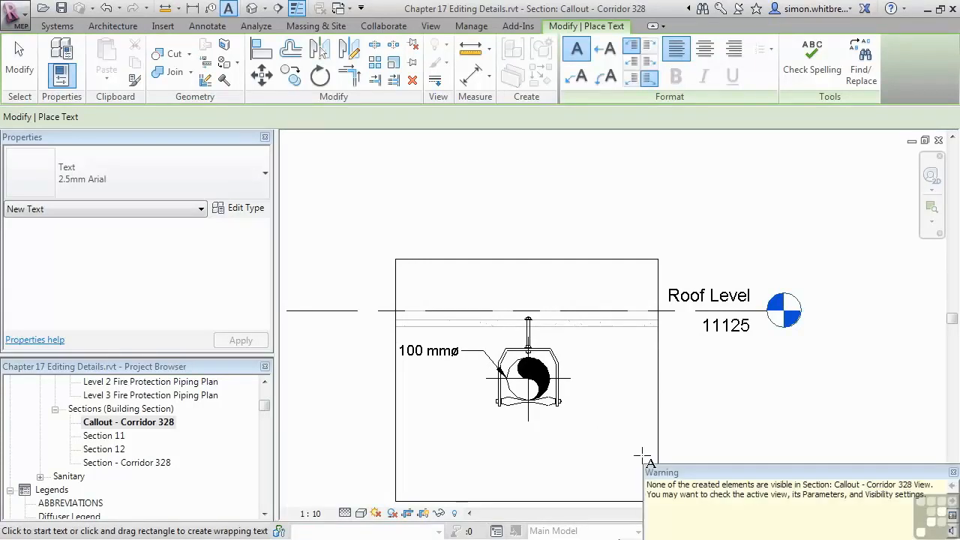
key(Escape)
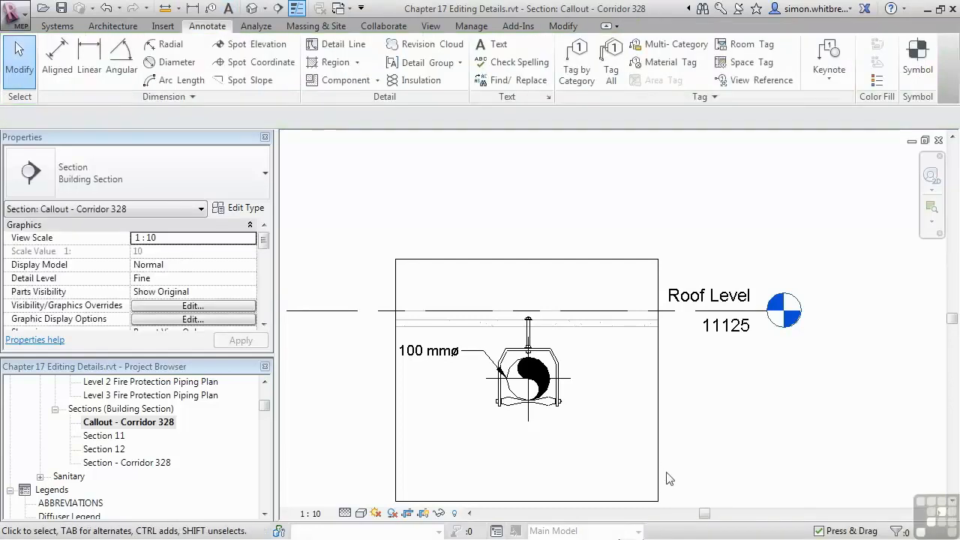
Step: Extend the right side of the callout view's annotation crop outward, past the Roof Level head, to take in the whole text note
scroll(683, 385, down, 3)
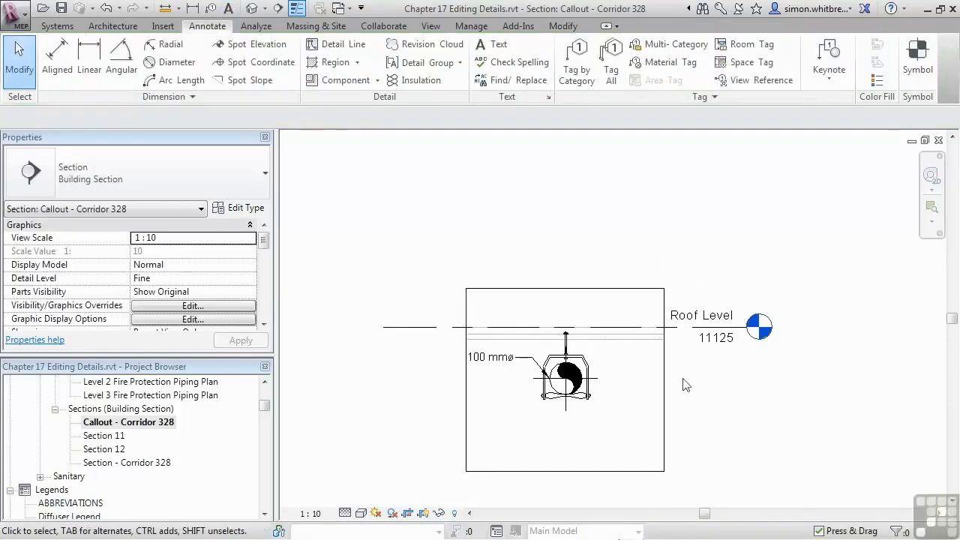
click(589, 460)
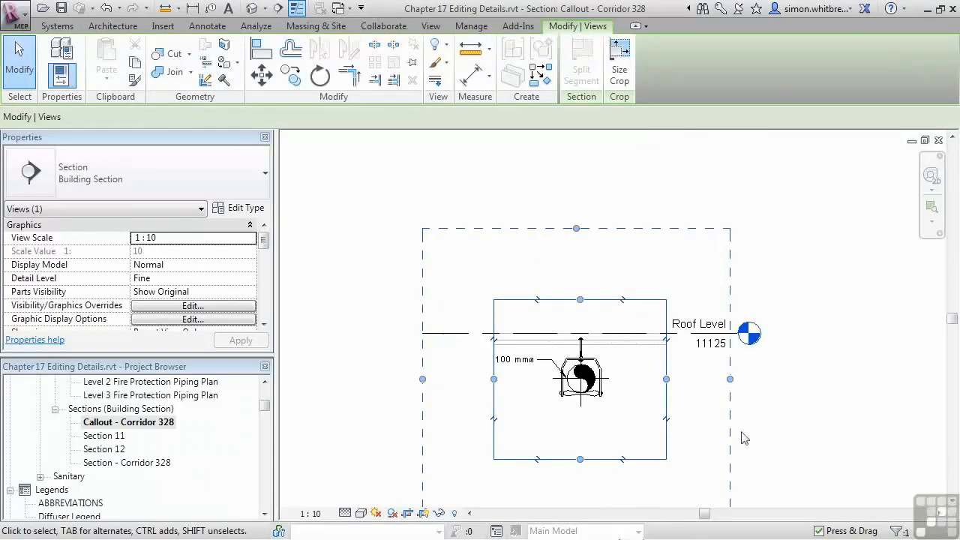
drag(731, 382, 805, 379)
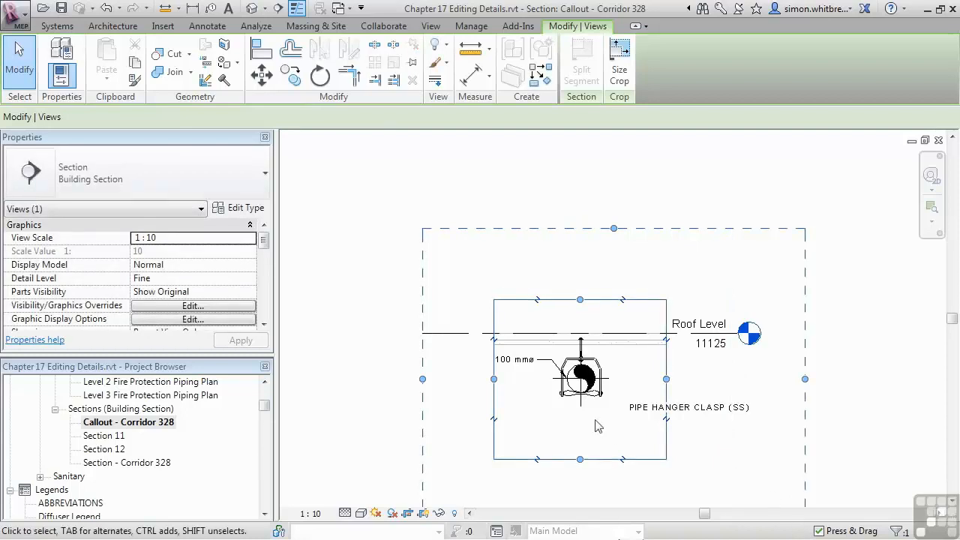
Step: Add a straight left leader to the PIPE HANGER CLASP (SS) note, pointing at the hanger's bottom clasp with its elbow level with the text
scroll(597, 420, up, 3)
click(680, 406)
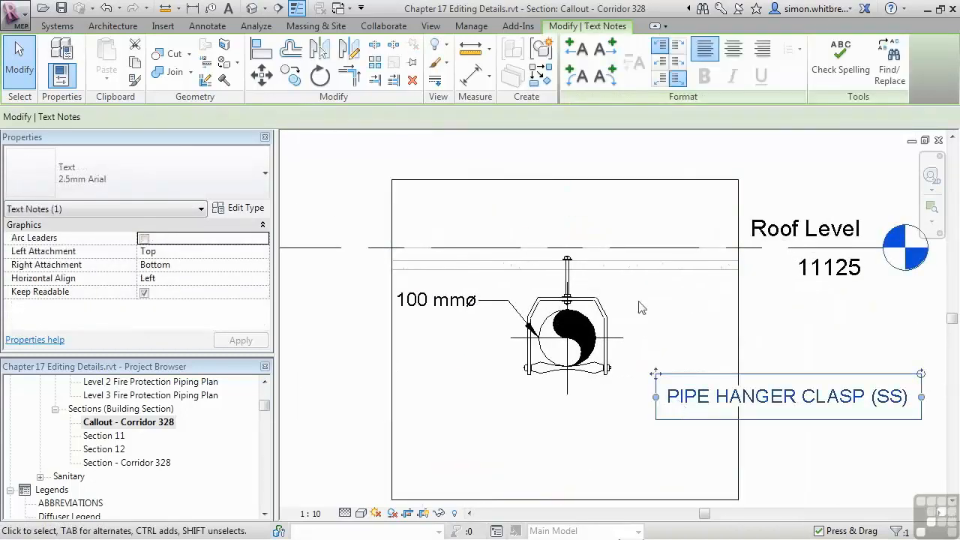
click(577, 52)
drag(512, 395, 619, 395)
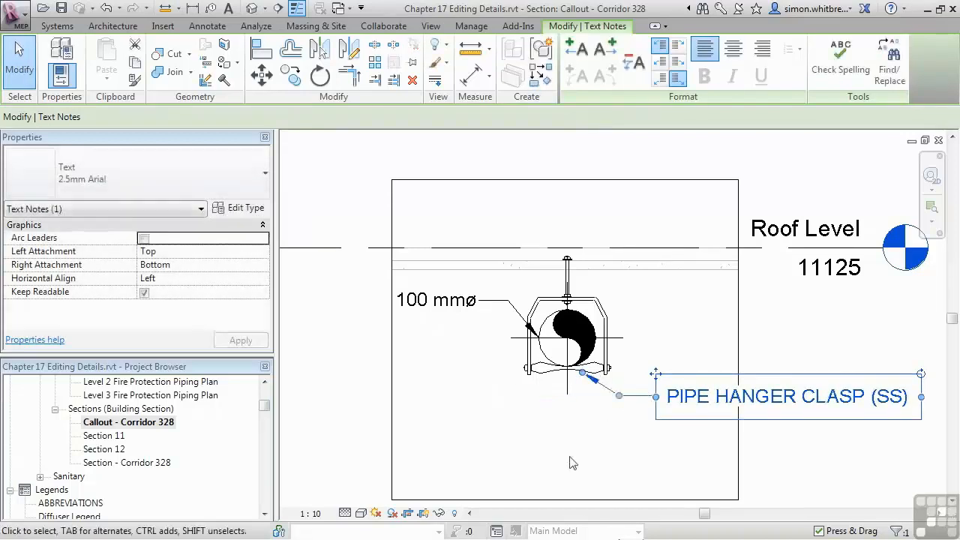
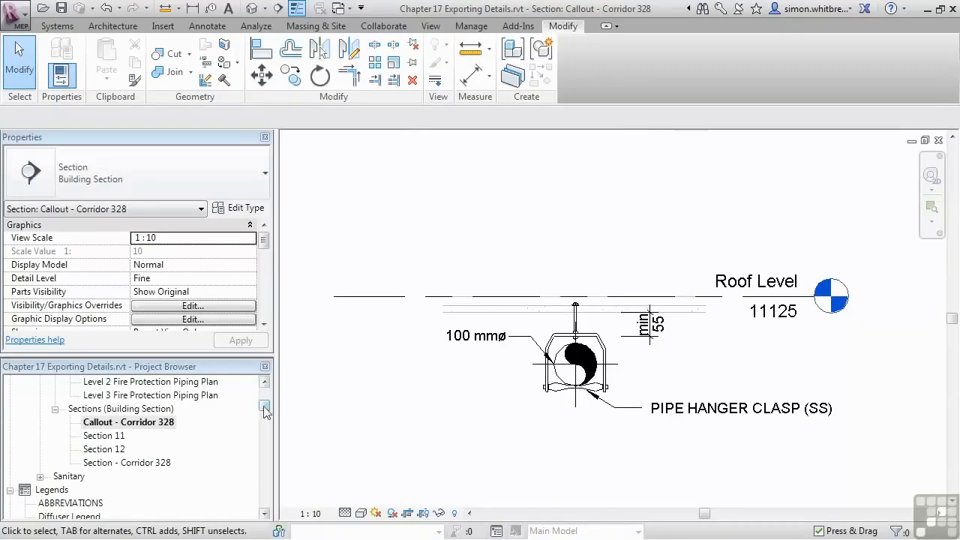
Step: Start a DWG export from the Callout - Corridor 328 section view
drag(262, 409, 263, 403)
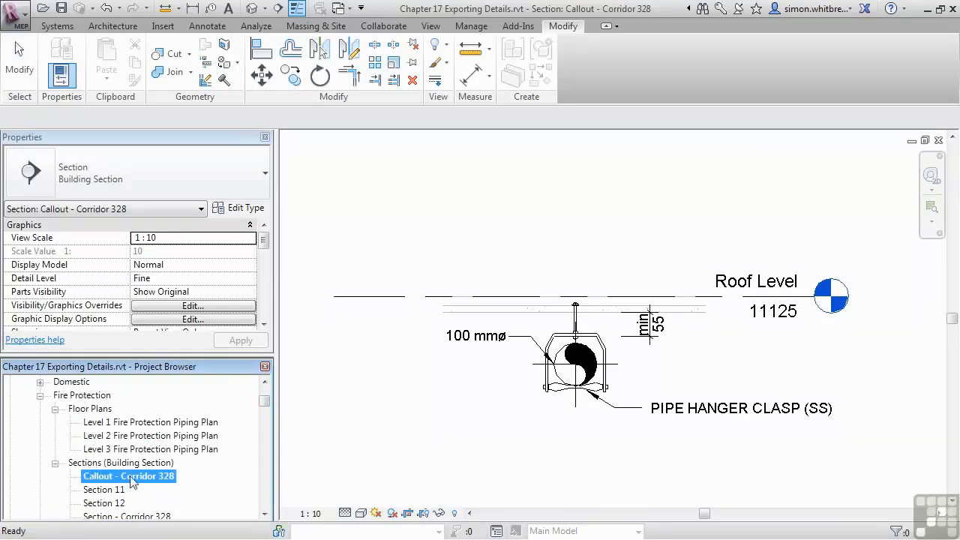
click(641, 459)
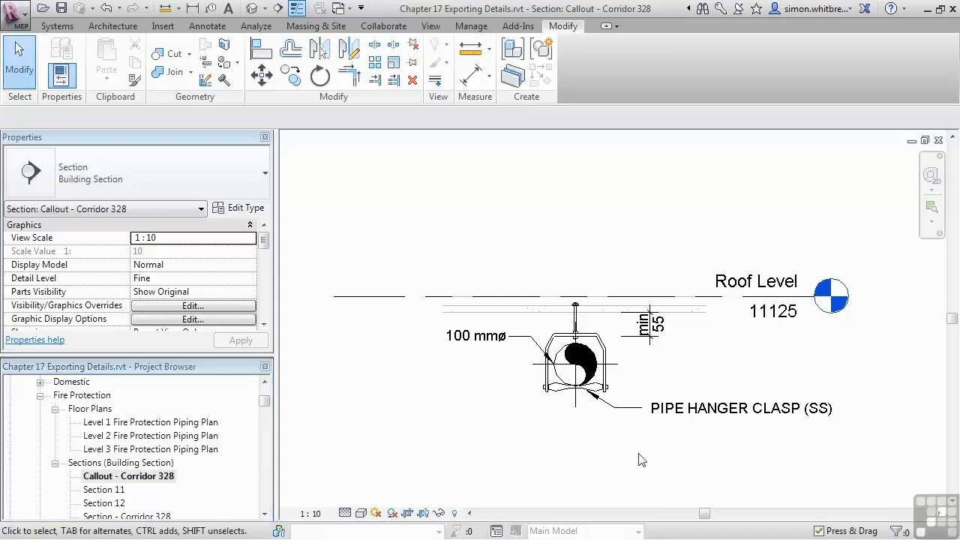
click(22, 24)
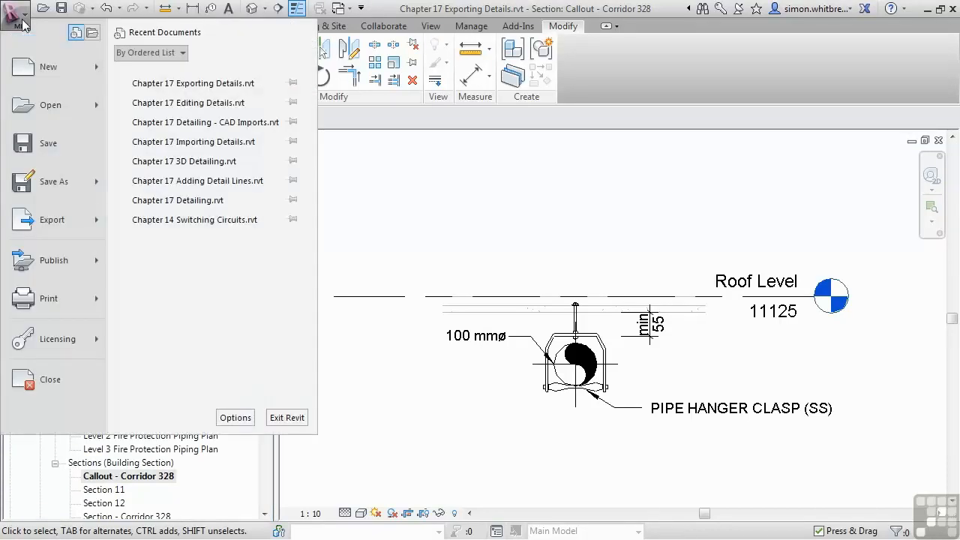
mouse_move(34, 228)
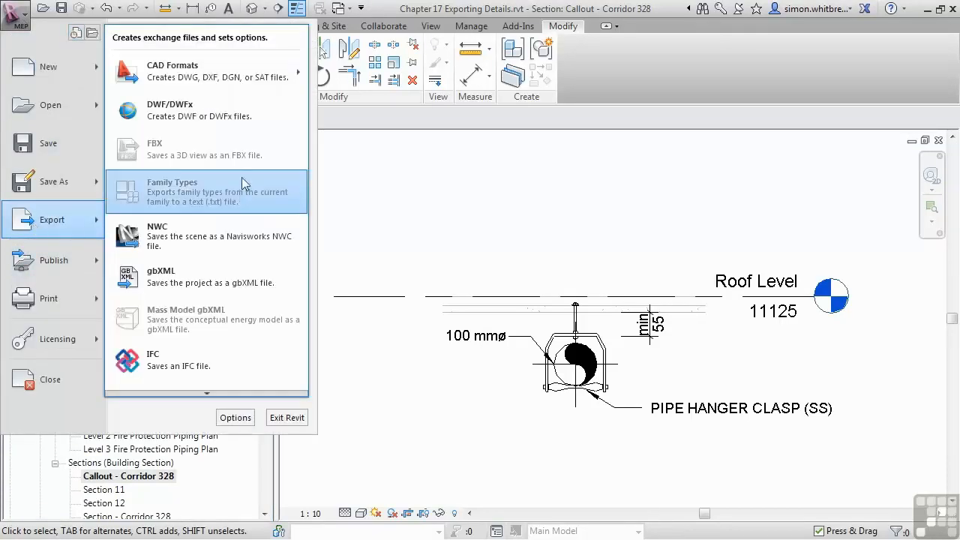
mouse_move(226, 81)
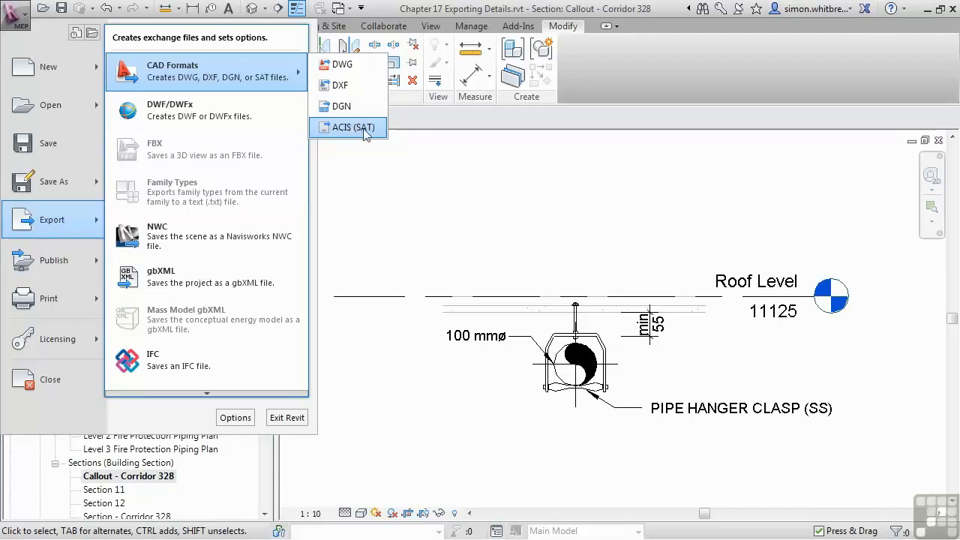
click(341, 66)
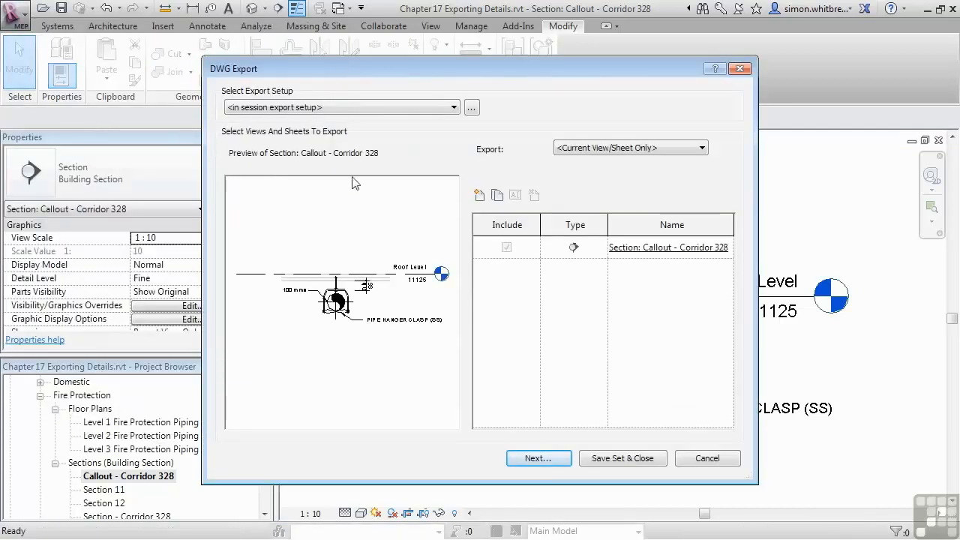
Step: Keep the in-session export setup, limit the export to the current view/sheet only, and continue to the file settings
click(380, 108)
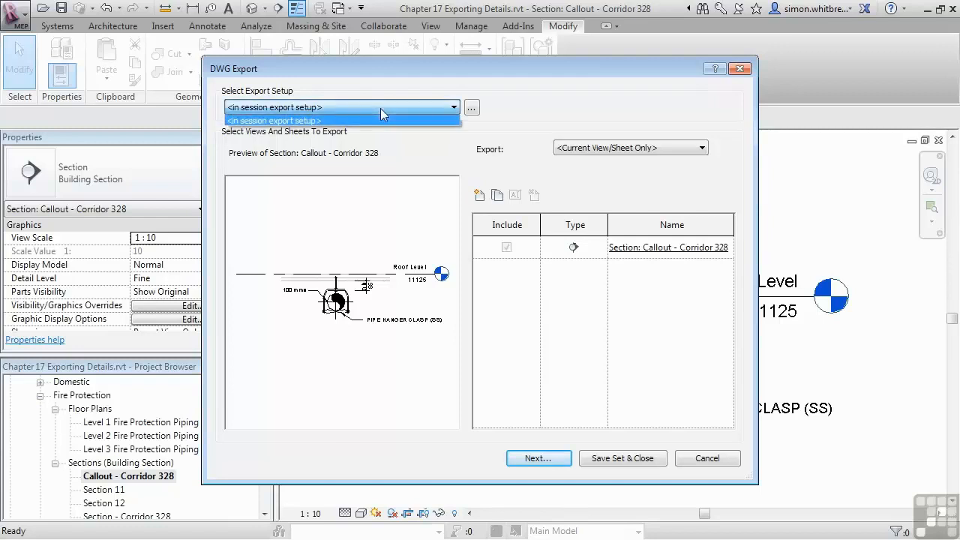
click(416, 154)
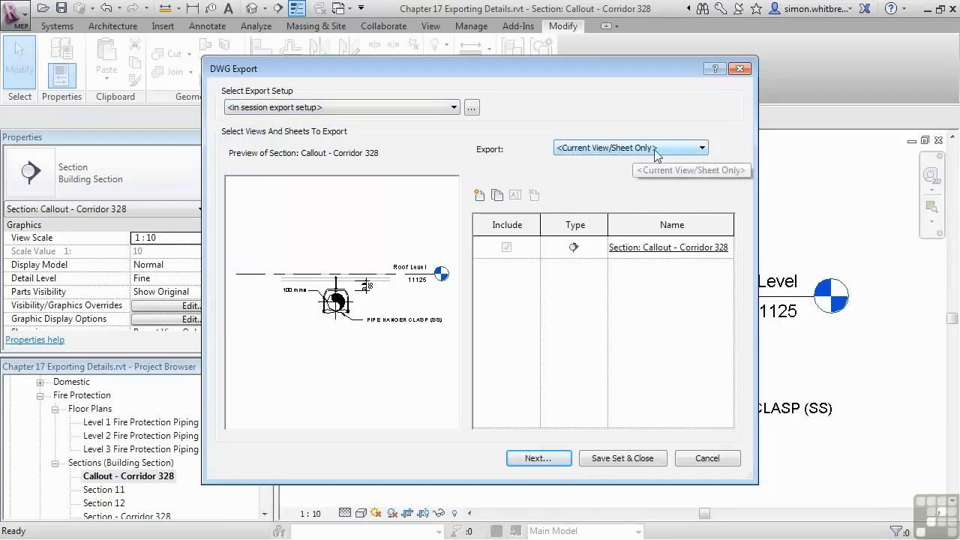
click(678, 148)
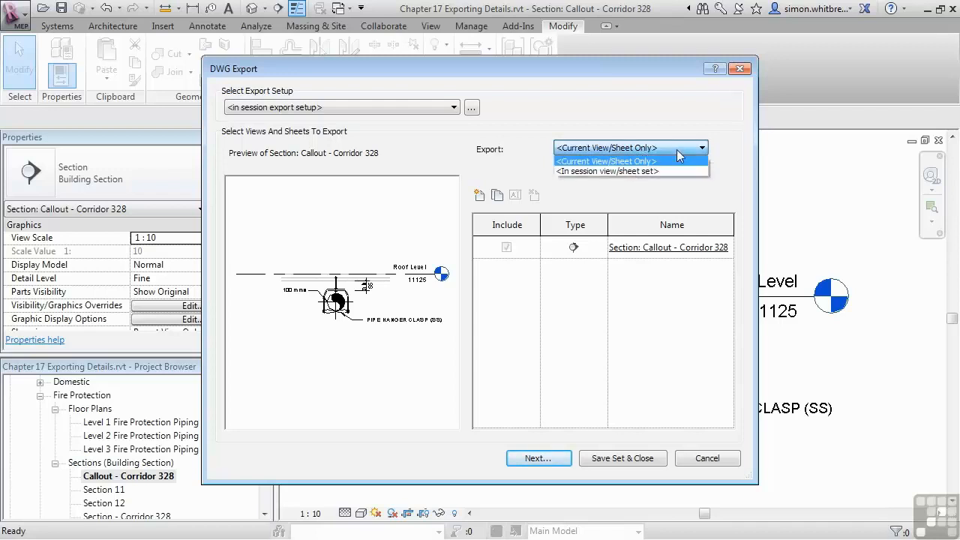
click(645, 158)
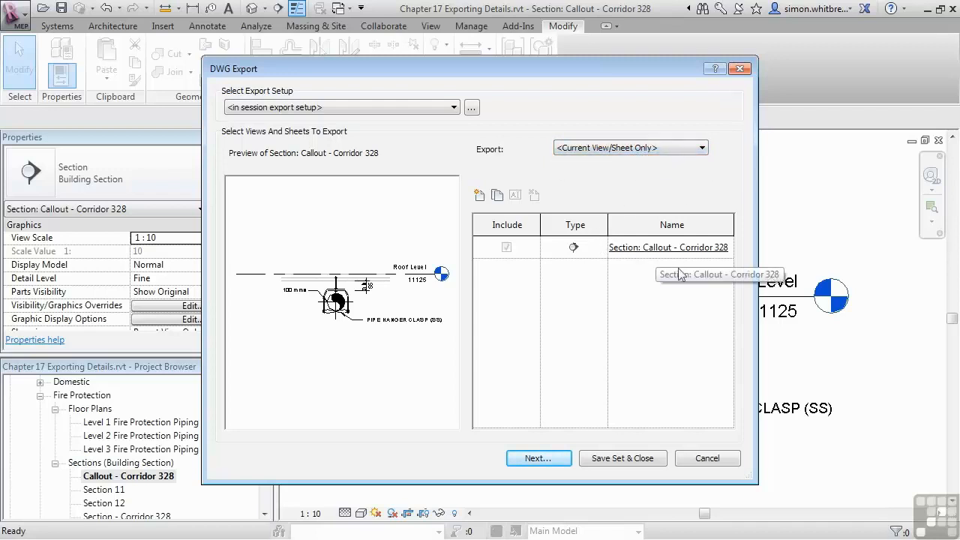
click(536, 458)
Step: Export the callout to the Chapter 17 folder in AutoCAD 2013 DWG format with Automatic - Short naming
drag(817, 187, 383, 117)
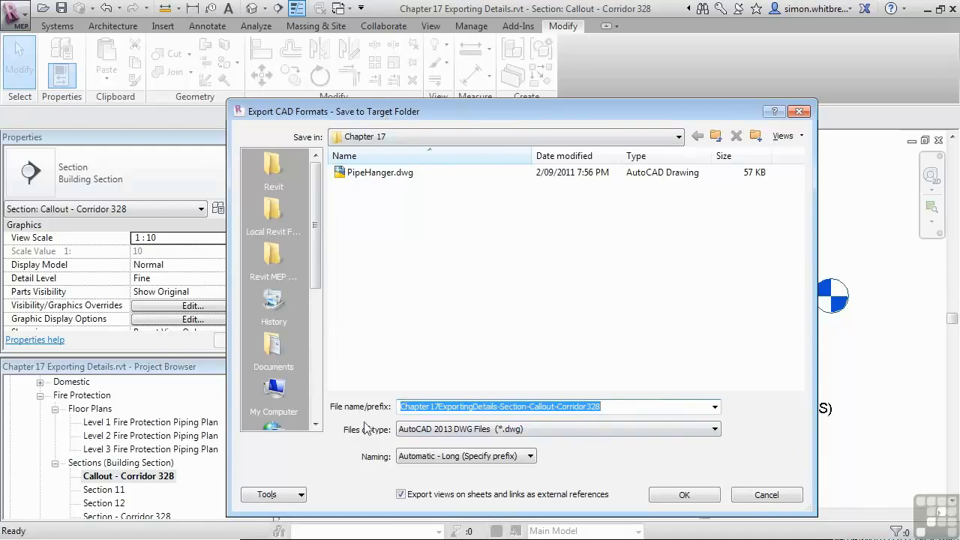
click(550, 430)
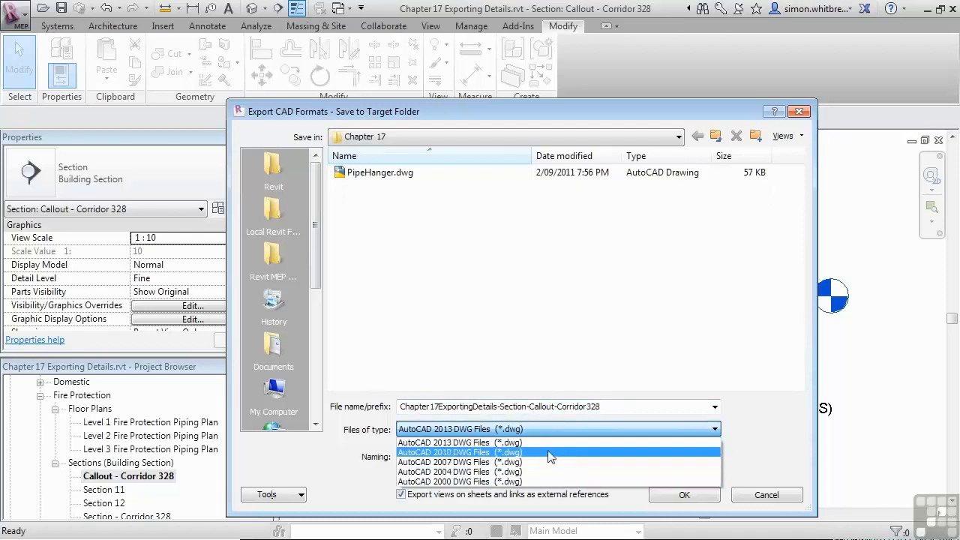
click(527, 430)
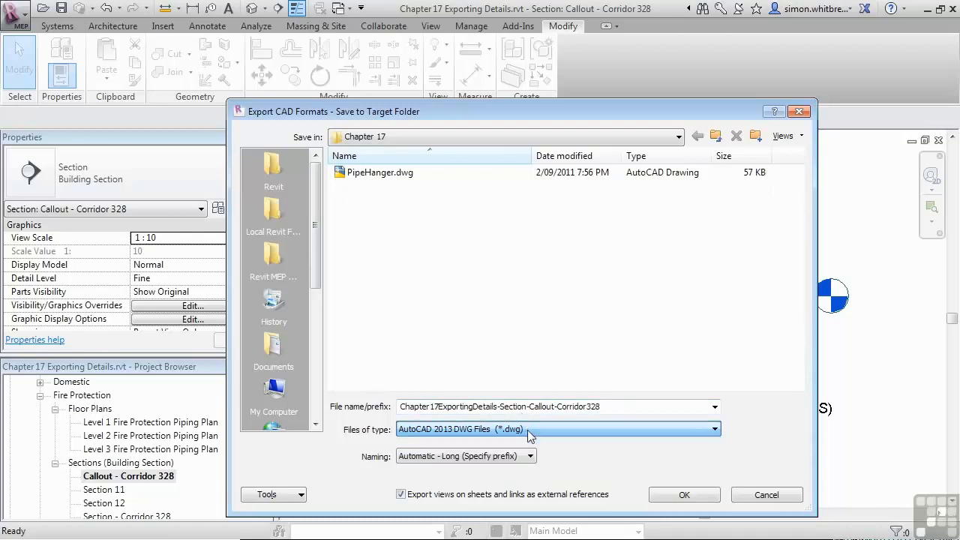
click(484, 457)
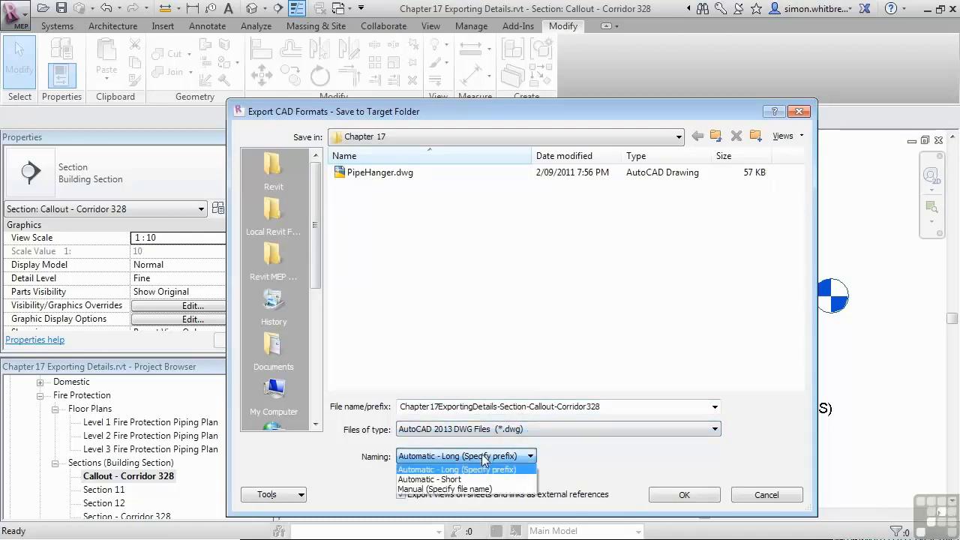
click(454, 480)
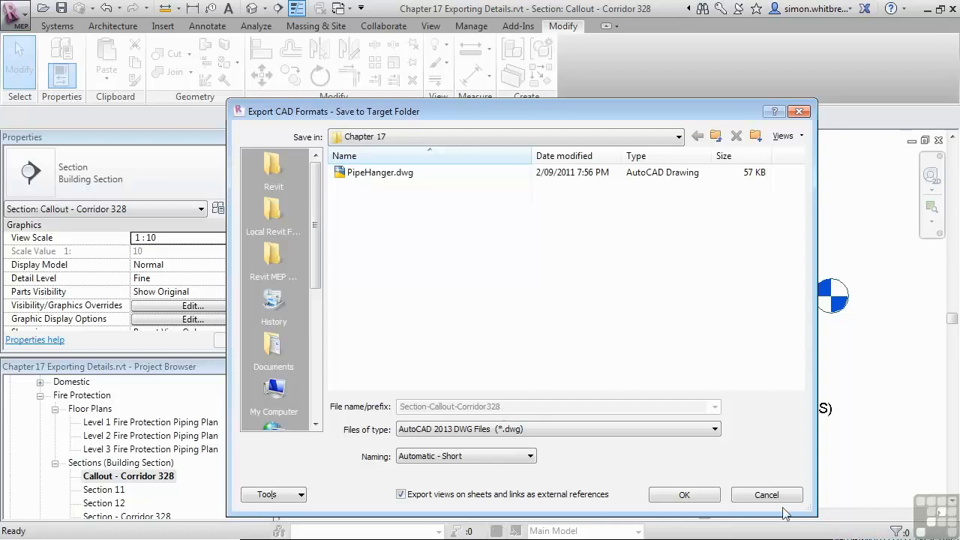
click(697, 495)
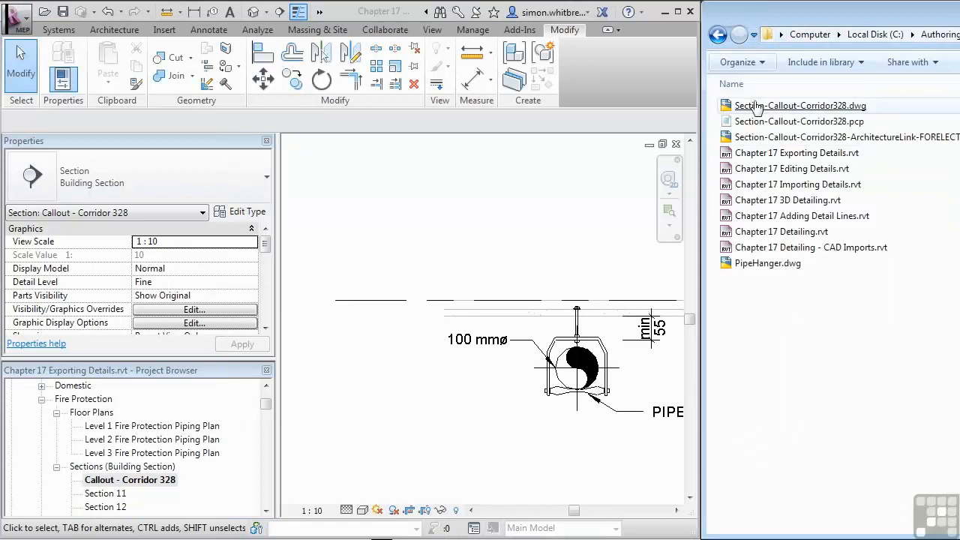
Step: Examine the exported Section-Callout-Corridor328 DWG and PCP files and the linked architecture DWG in the output folder
click(755, 106)
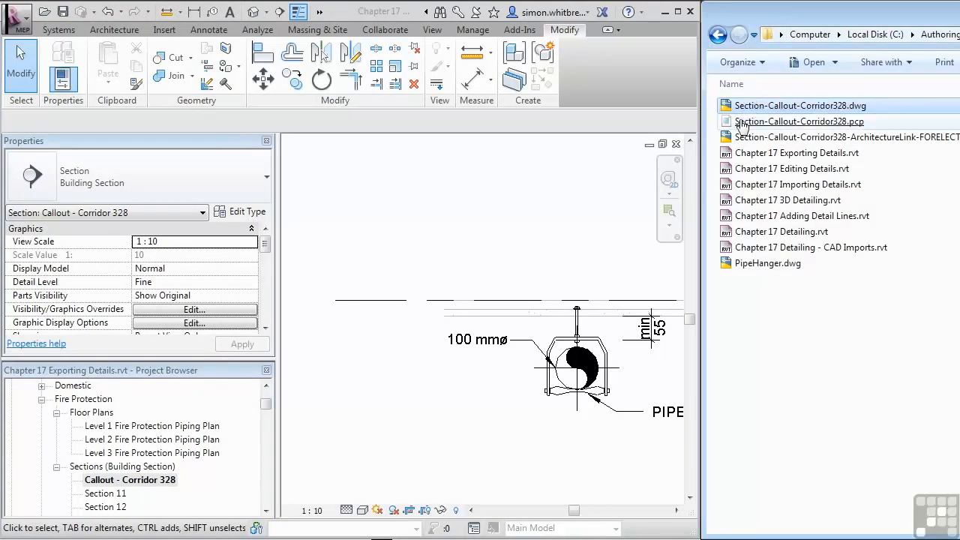
click(743, 123)
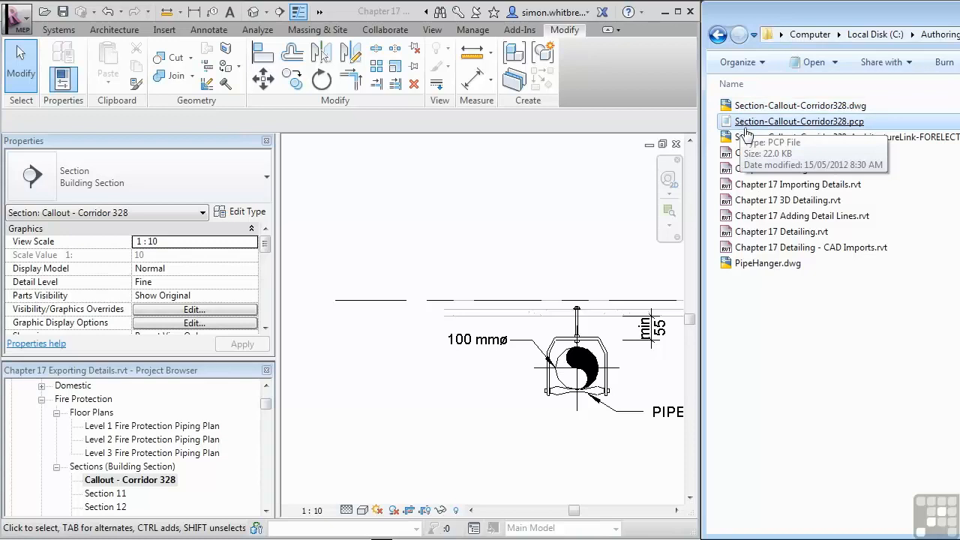
click(786, 138)
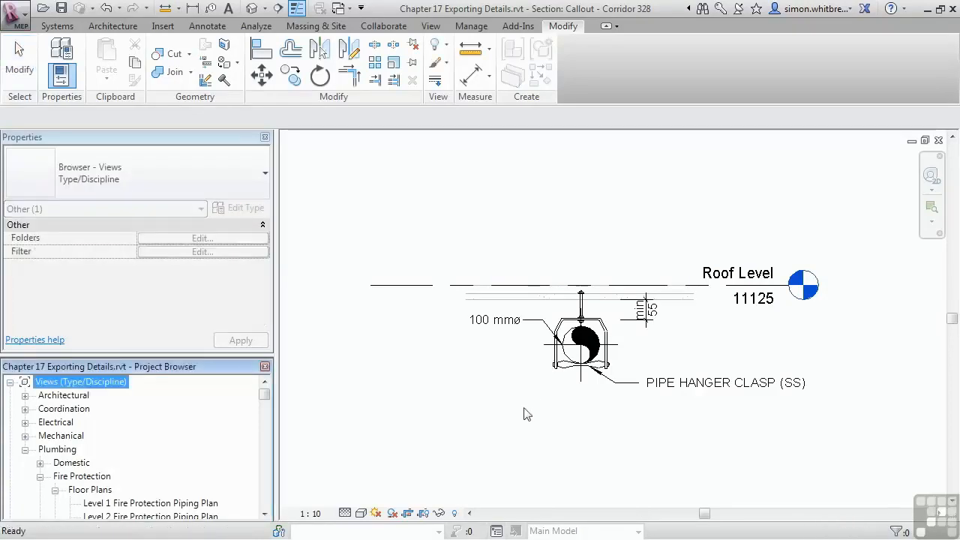
click(15, 14)
mouse_move(47, 188)
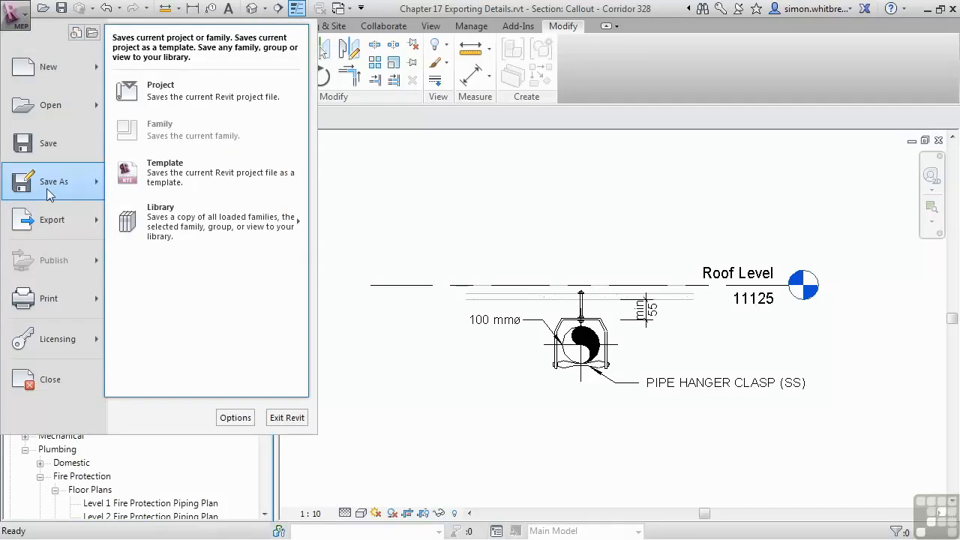
mouse_move(249, 237)
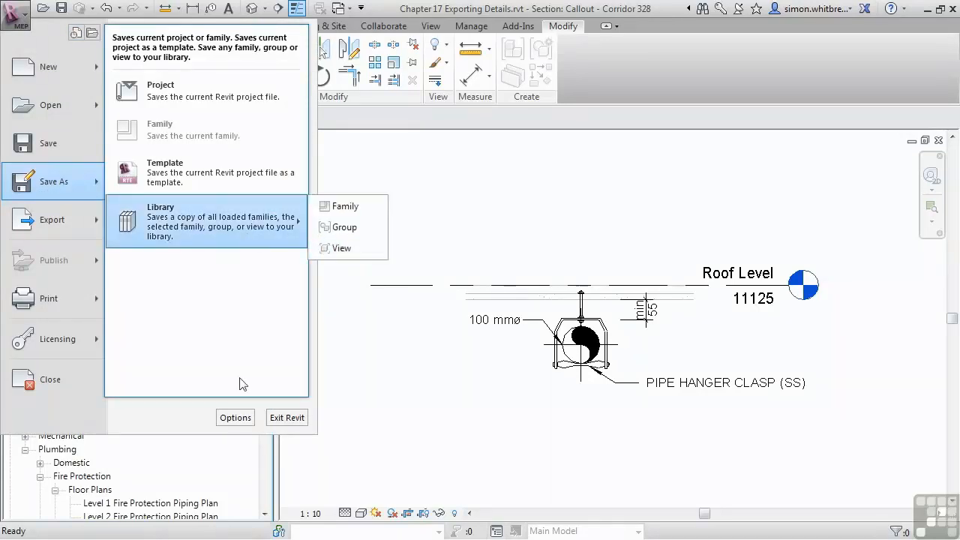
click(437, 429)
Step: Save the Callout - Corridor 328 section view to a new project file named Callout - Corridor 328 in the Chapter 17 folder
drag(267, 394, 264, 406)
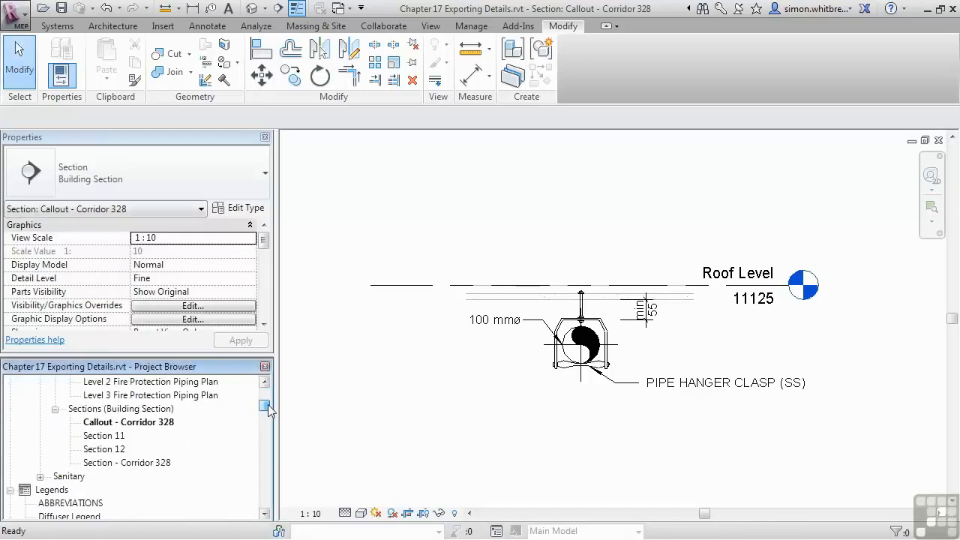
right_click(103, 426)
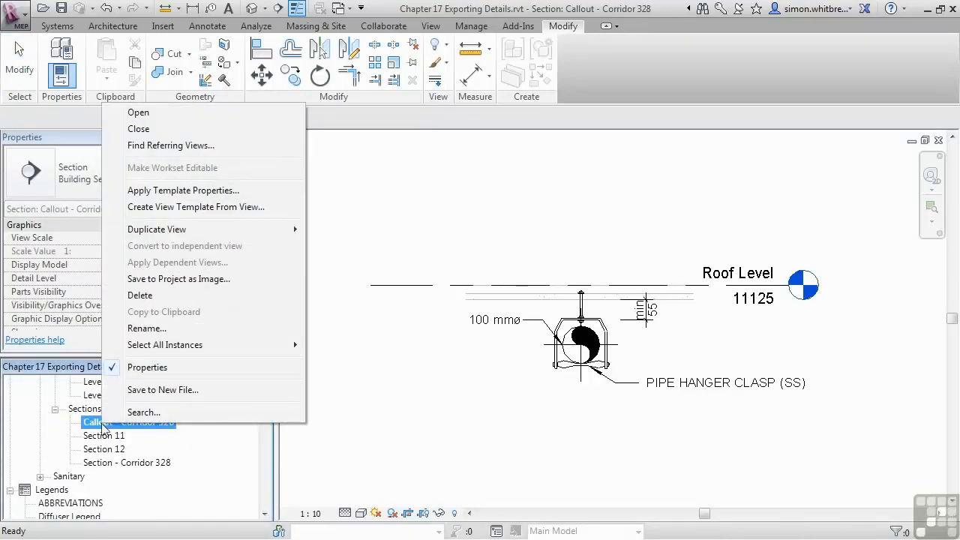
click(279, 392)
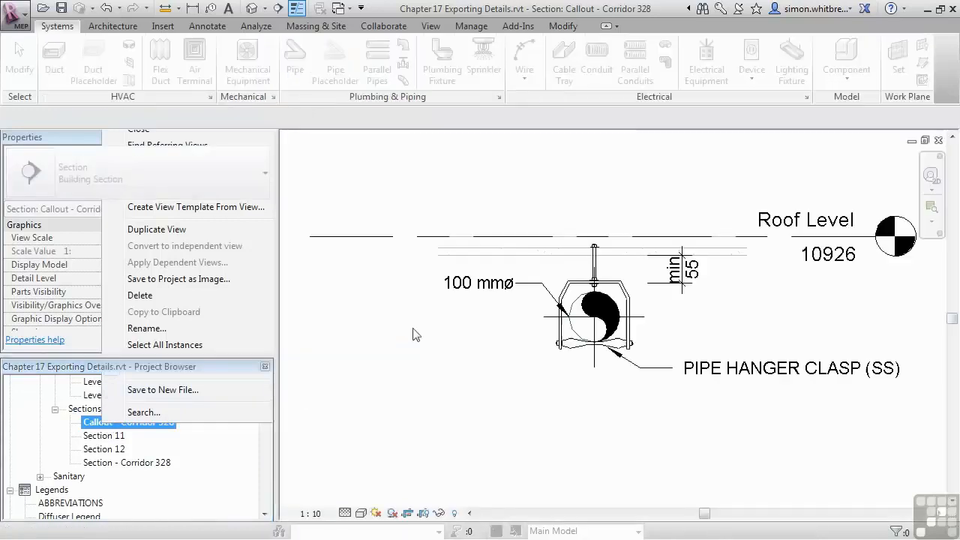
drag(602, 157, 599, 208)
click(255, 231)
double_click(255, 232)
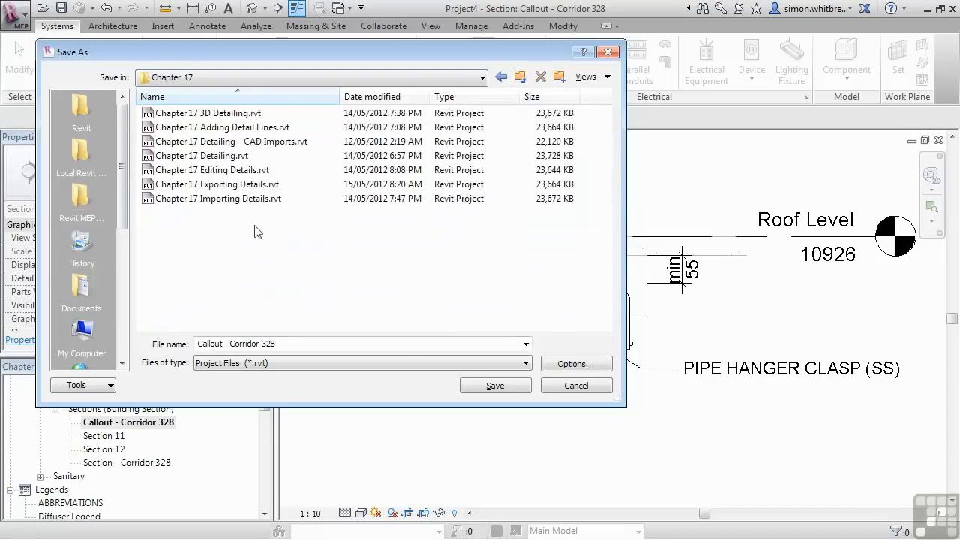
click(495, 386)
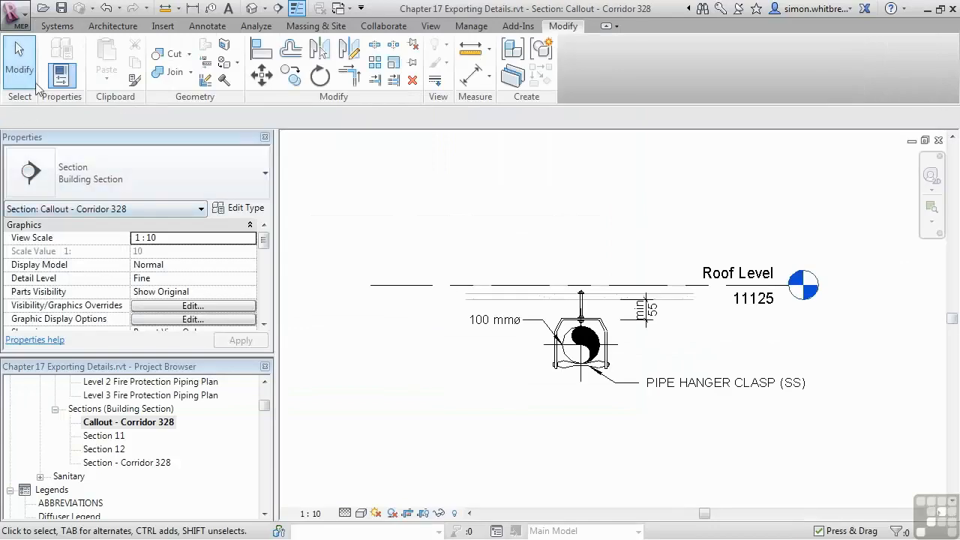
Step: Check the size of Callout - Corridor 328.rvt in the Chapter 17 folder and open that project
click(43, 8)
scroll(337, 225, down, 5)
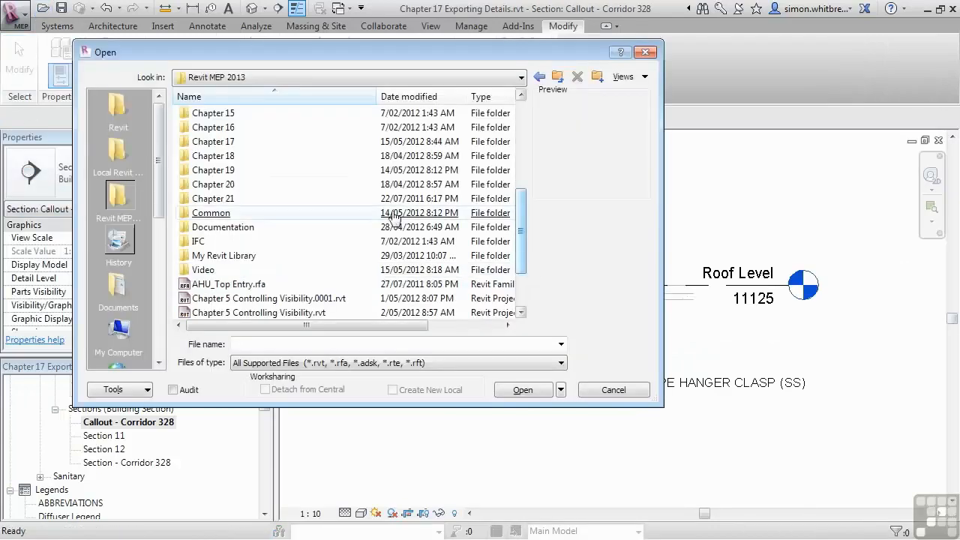
double_click(217, 141)
click(194, 114)
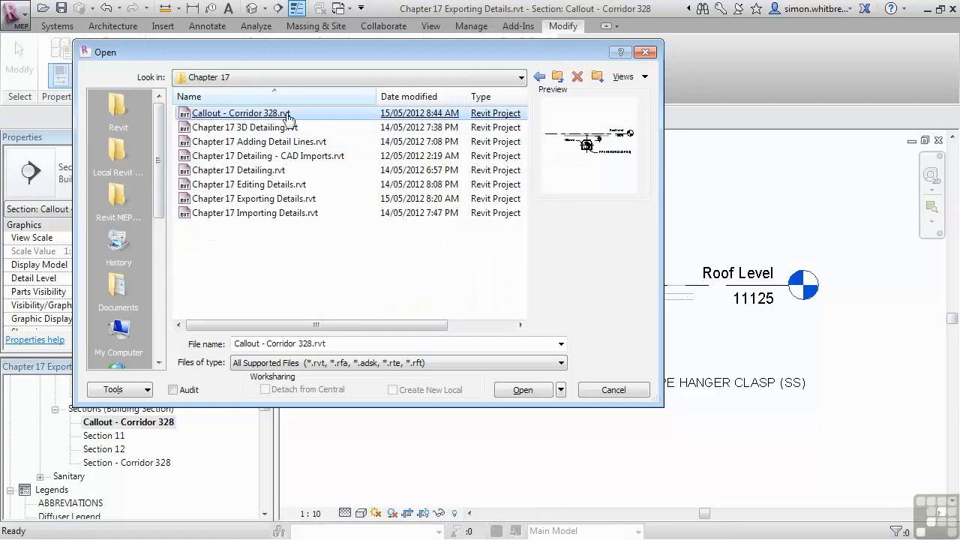
drag(397, 325, 474, 332)
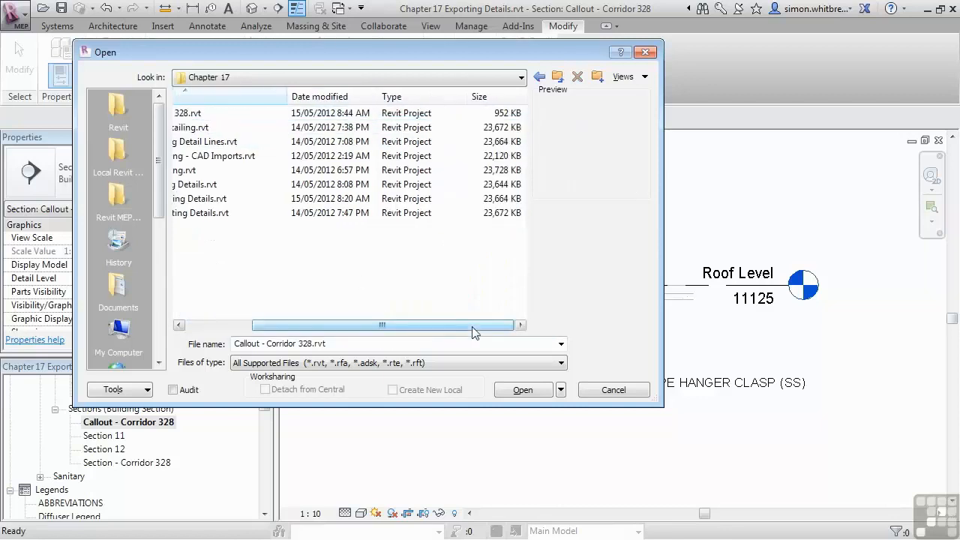
click(517, 117)
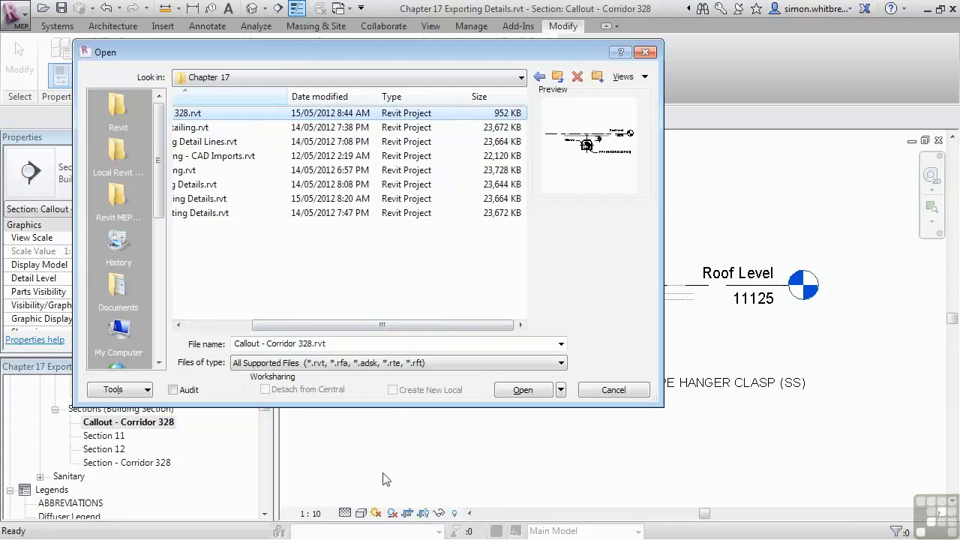
click(529, 388)
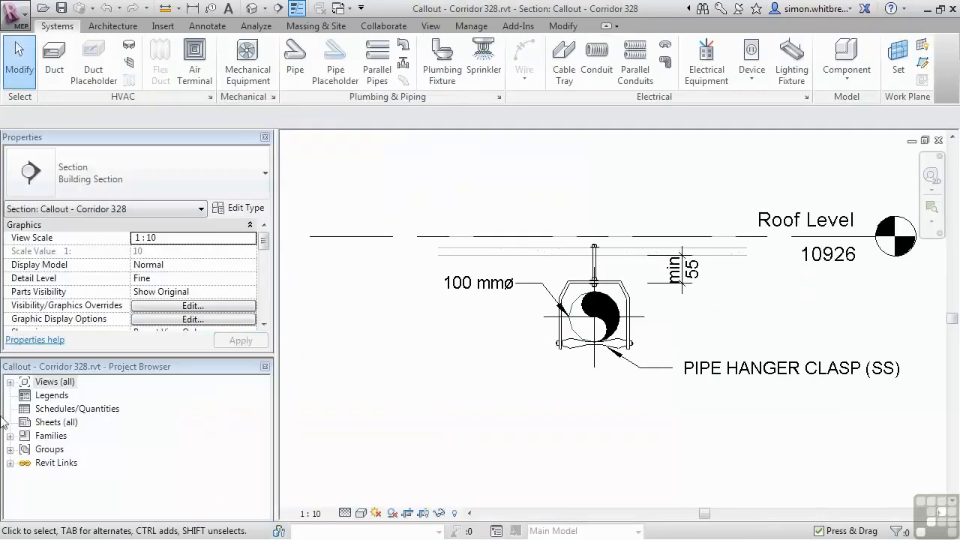
Step: List the 3D and building section views of the saved project and open Section - Corridor 328
click(25, 395)
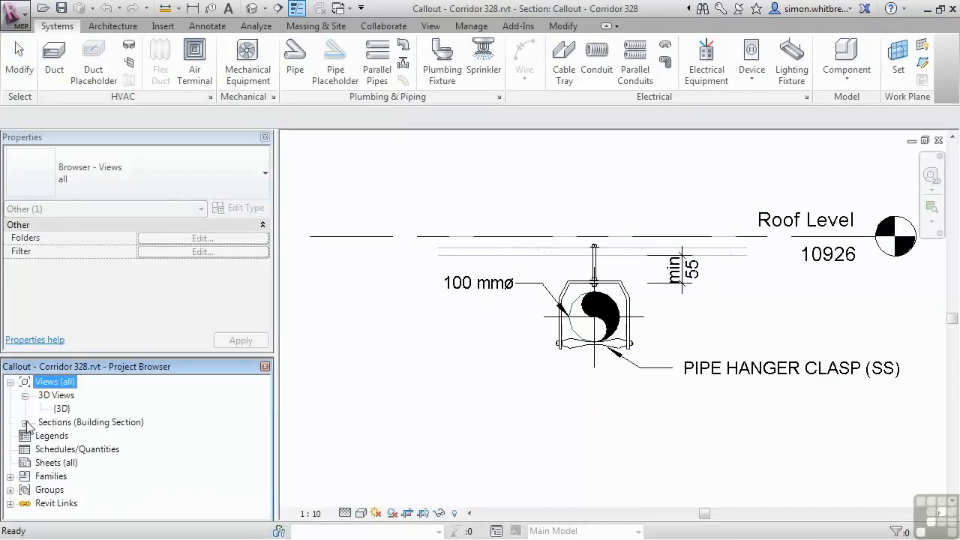
click(24, 422)
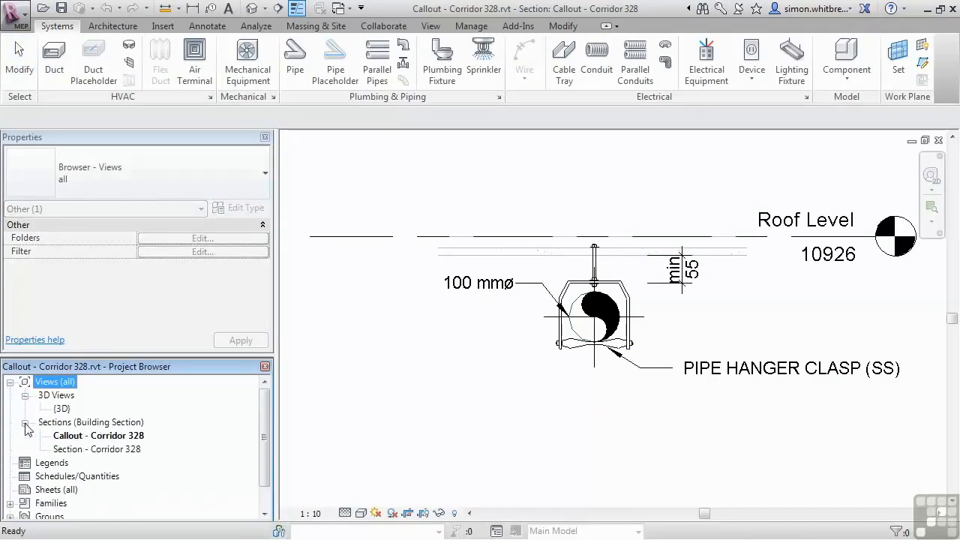
double_click(119, 450)
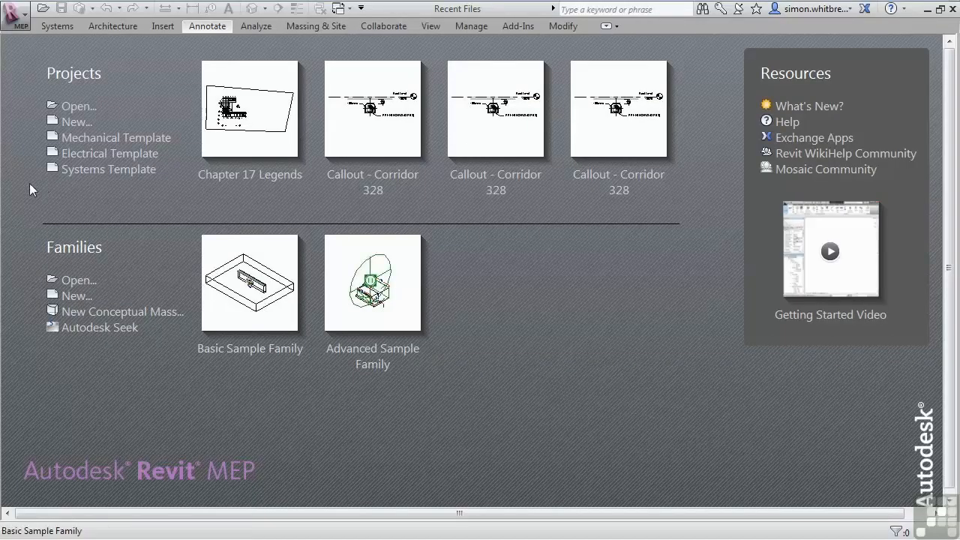
Step: Open the Chapter 17 Legends.rvt project from the Chapter 17 folder
click(66, 108)
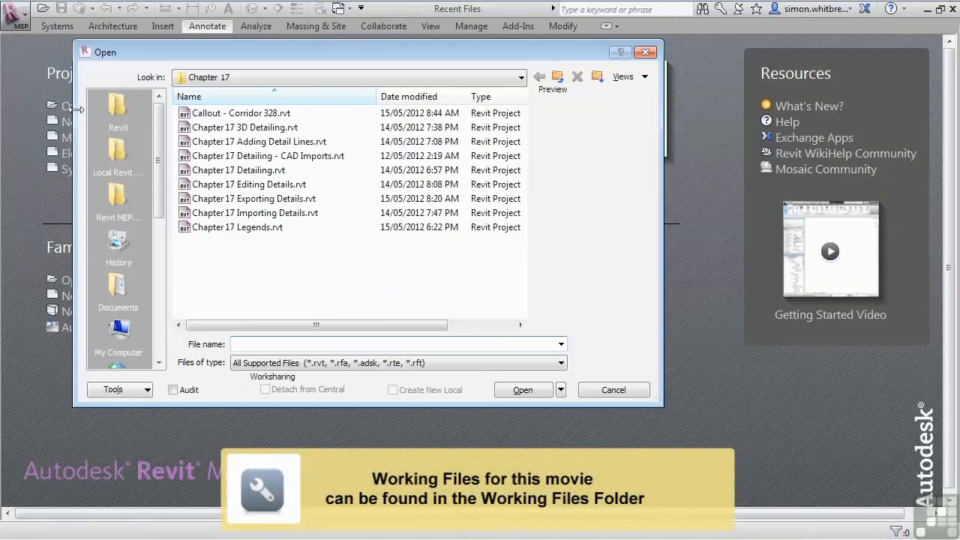
click(107, 114)
click(112, 196)
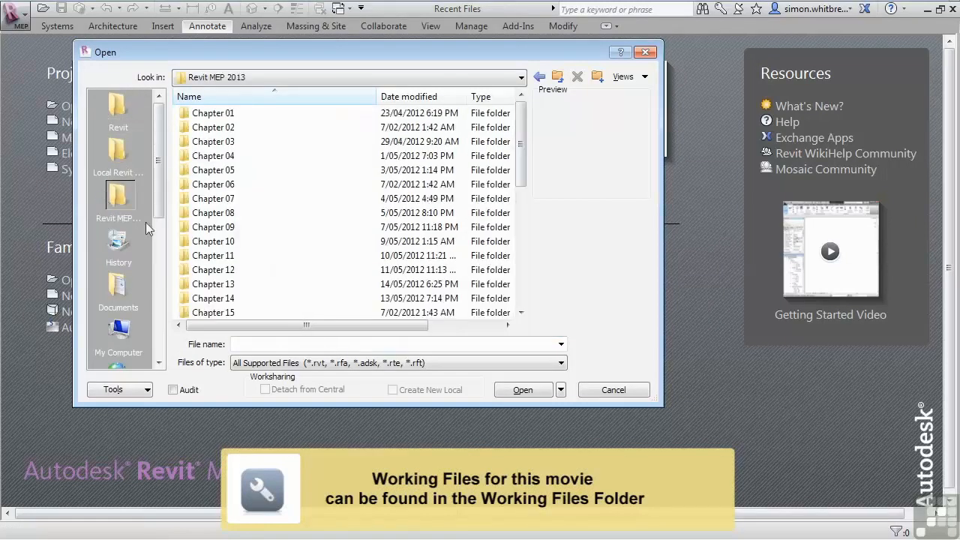
scroll(517, 277, down, 5)
double_click(217, 142)
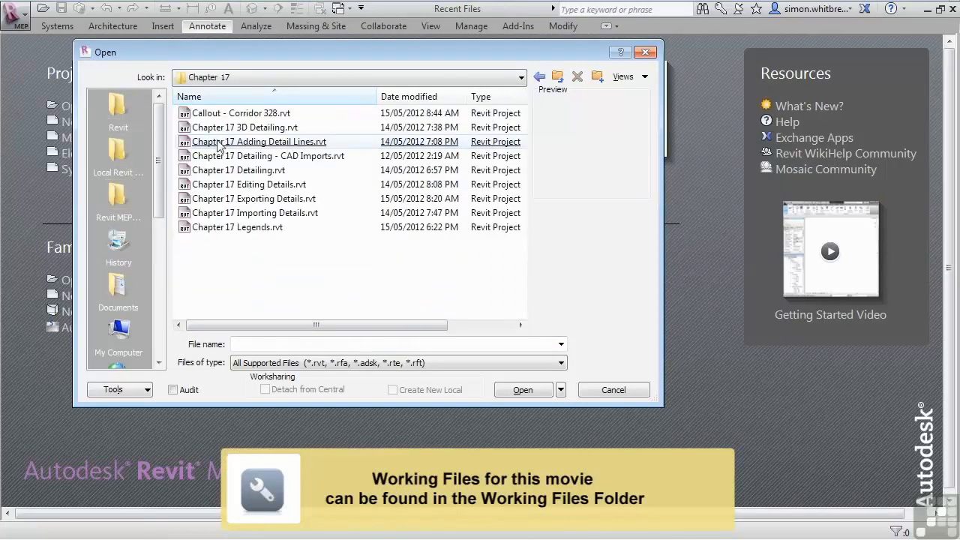
click(202, 228)
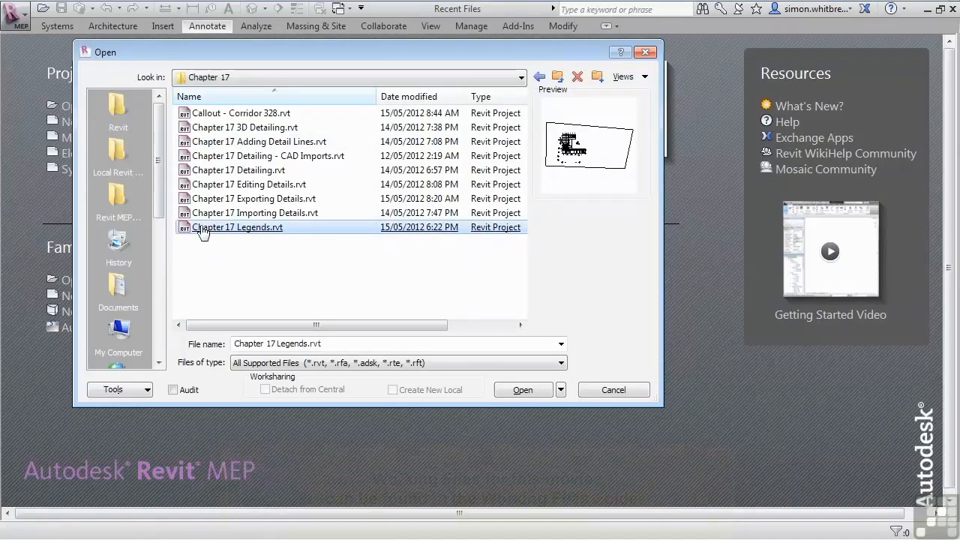
double_click(202, 228)
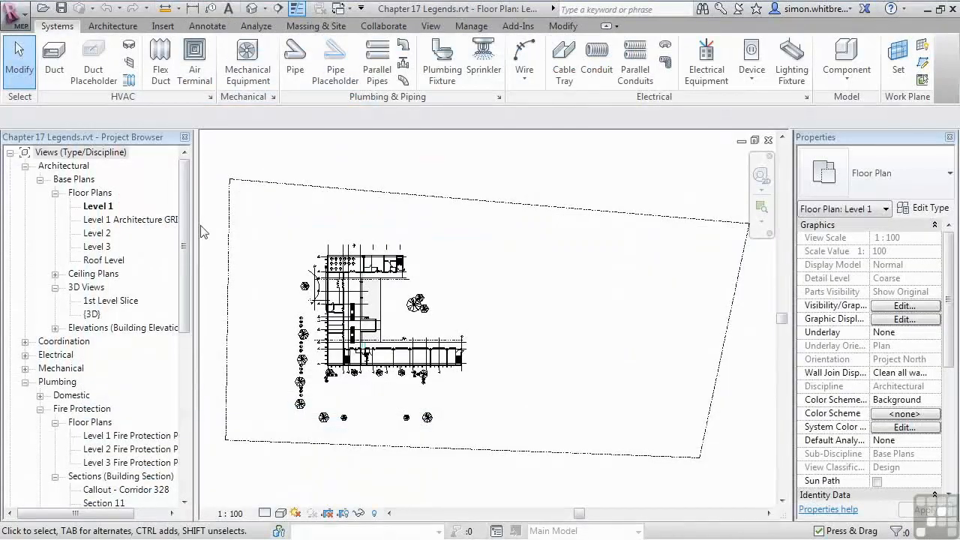
Step: Create a new legend view named GRAPHICAL DAMPER SCHEDULE at a scale of 1 : 50
drag(186, 232, 181, 333)
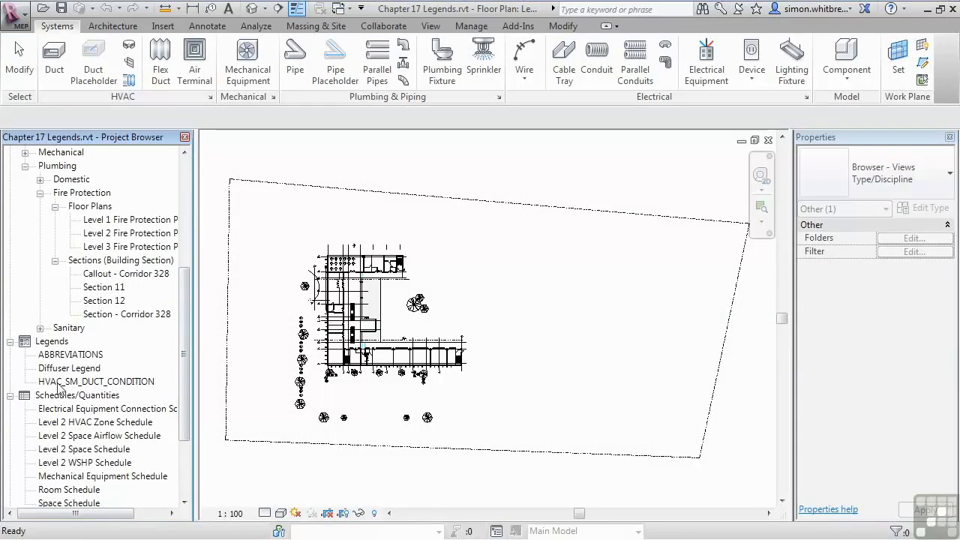
click(430, 30)
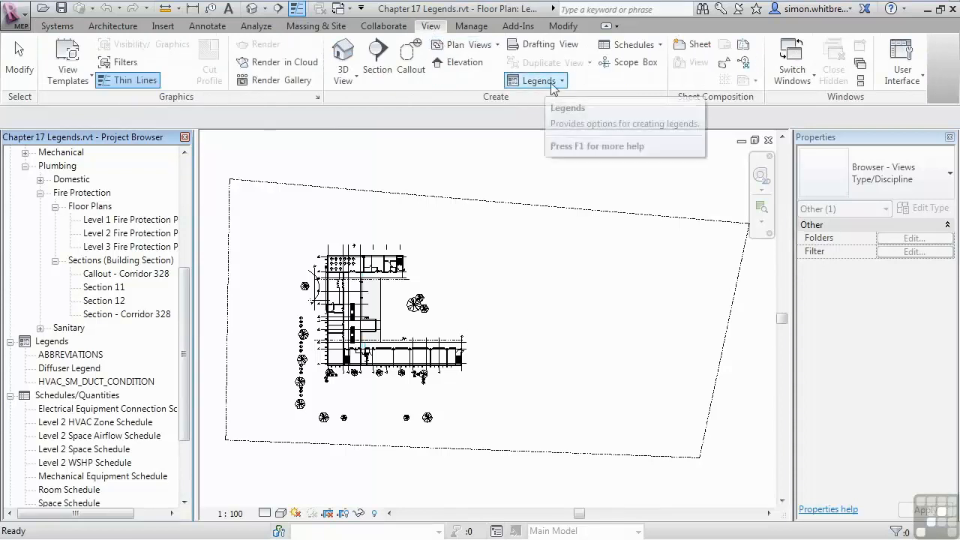
click(553, 84)
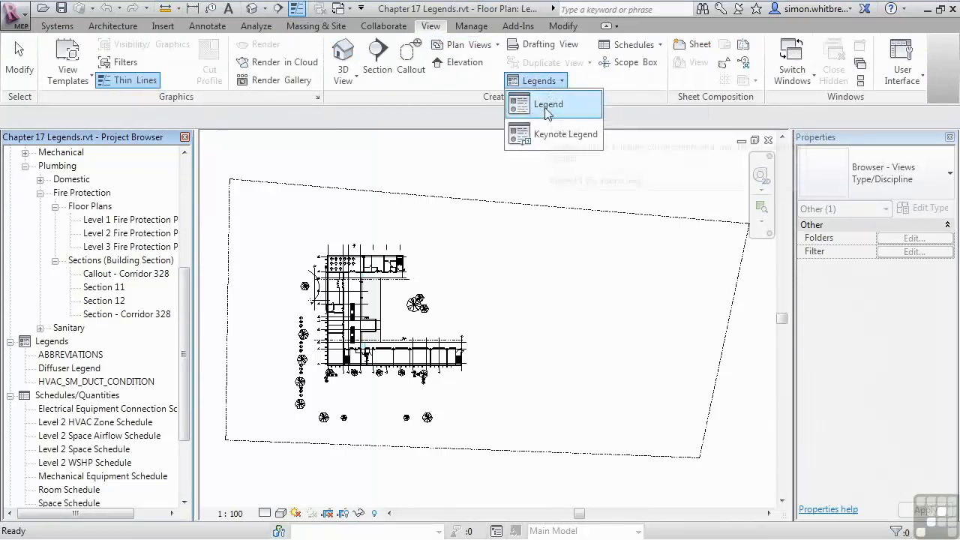
click(555, 110)
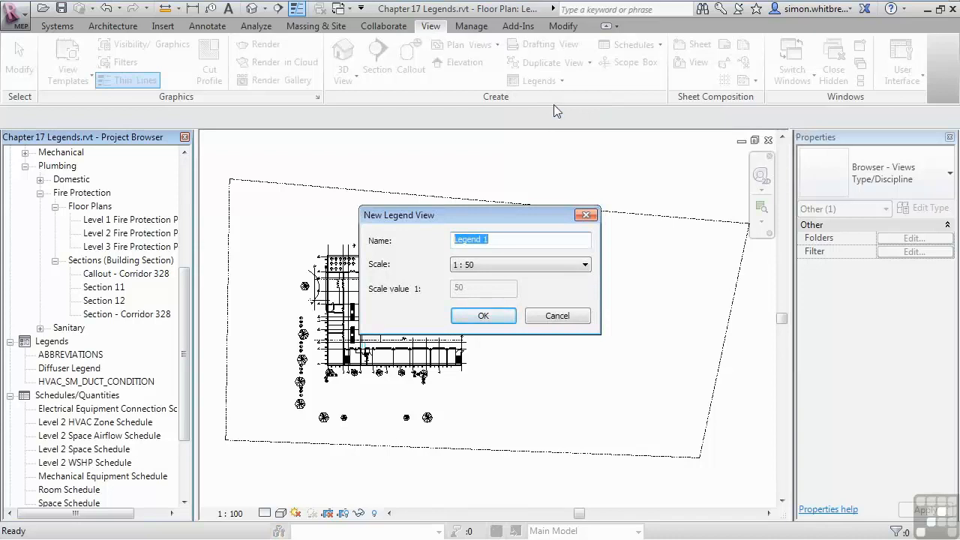
text(GRAPHICAL DAMPER SCHEDULE)
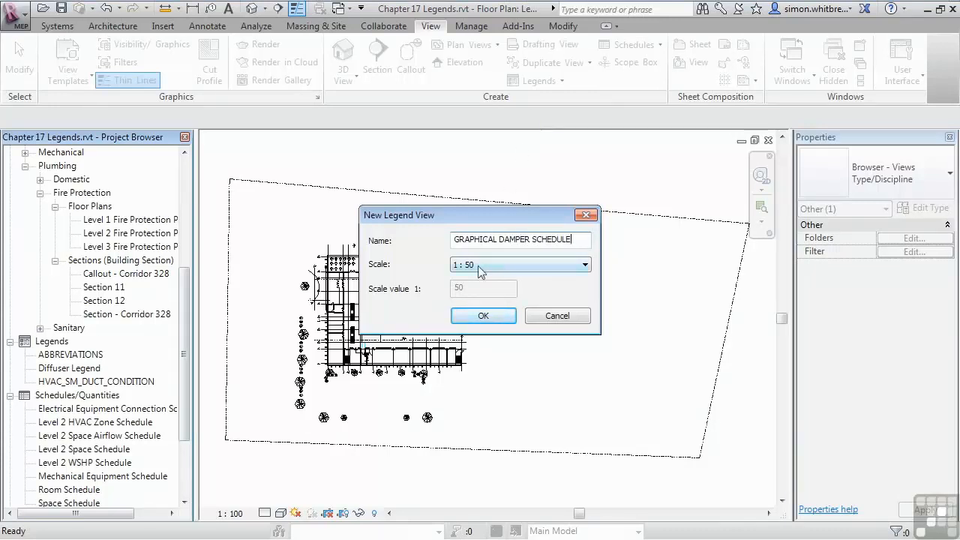
click(484, 315)
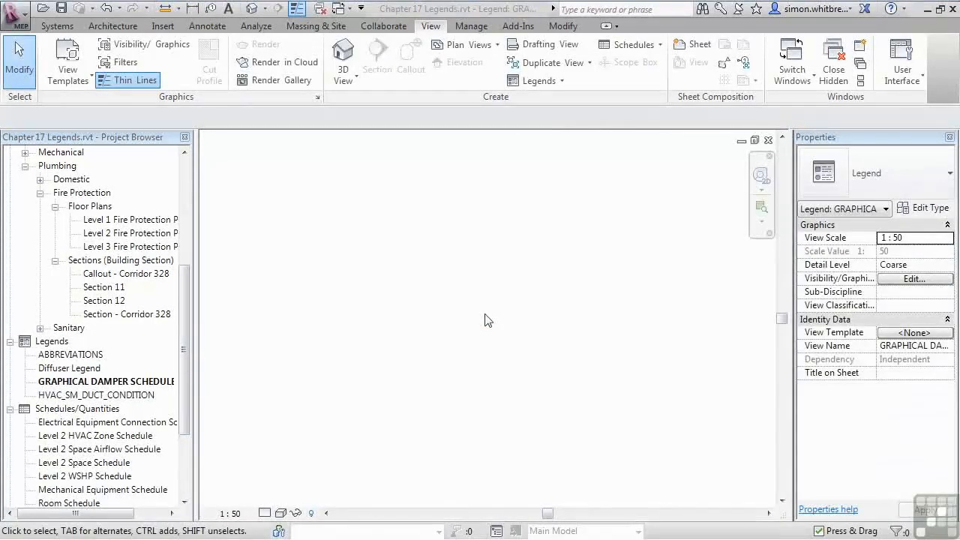
click(68, 382)
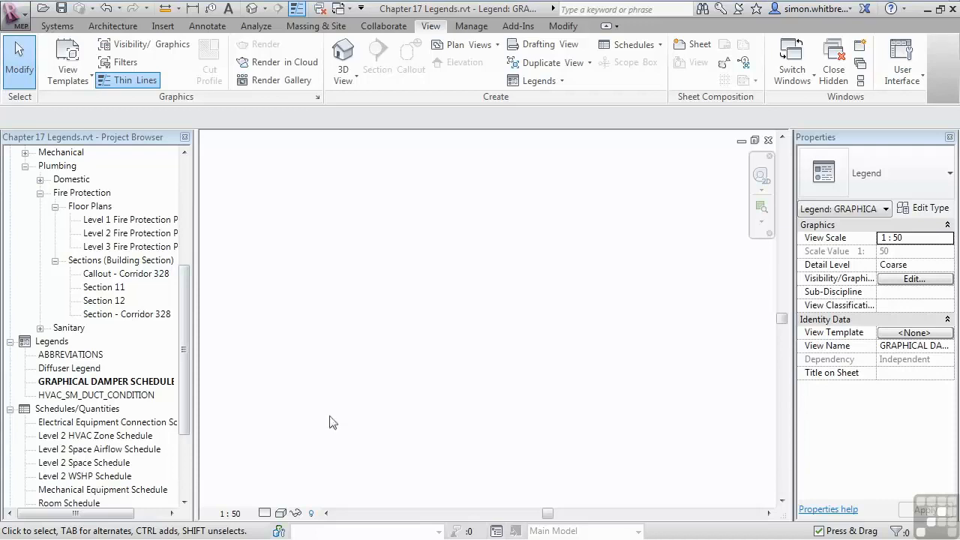
Step: Show the work plane grid in the legend view and set its spacing to 500
click(52, 27)
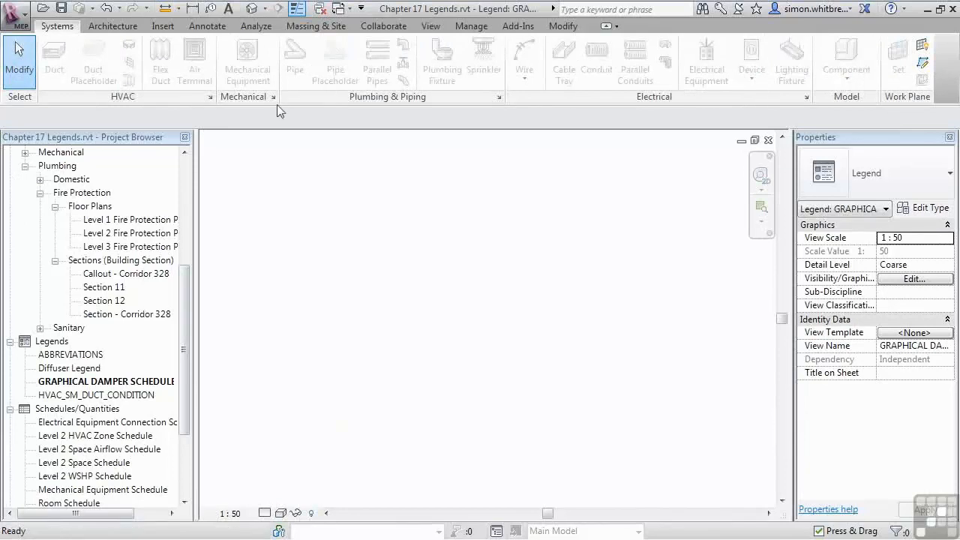
click(922, 47)
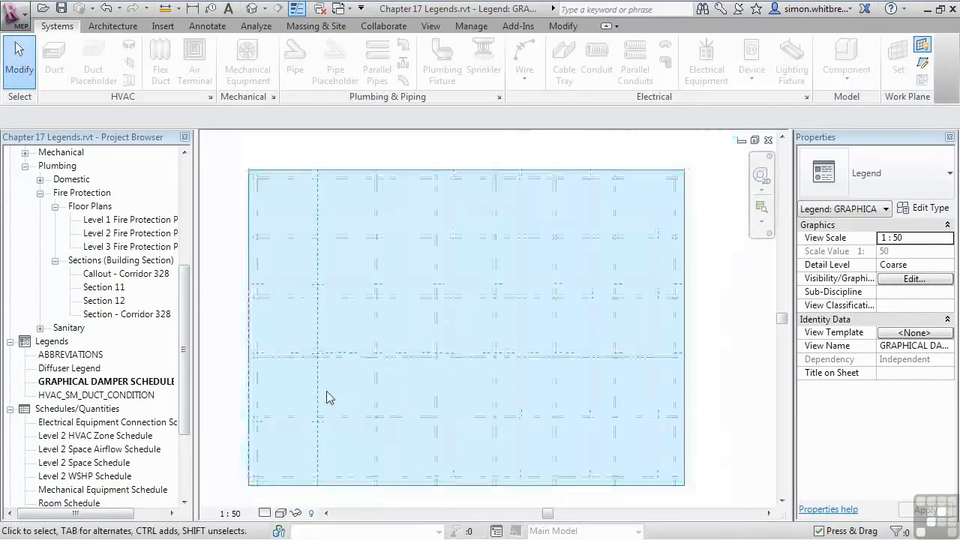
click(251, 363)
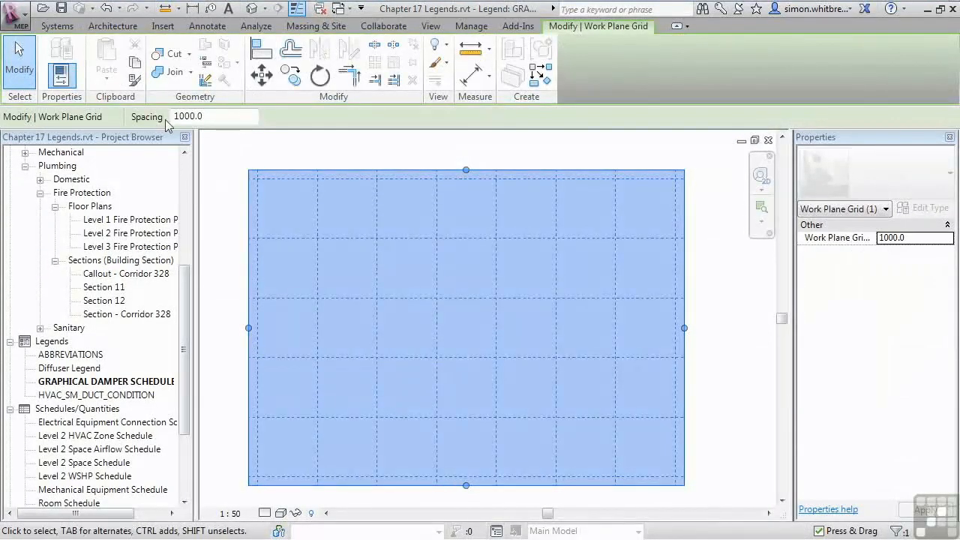
double_click(187, 115)
text(500.0)
key(Return)
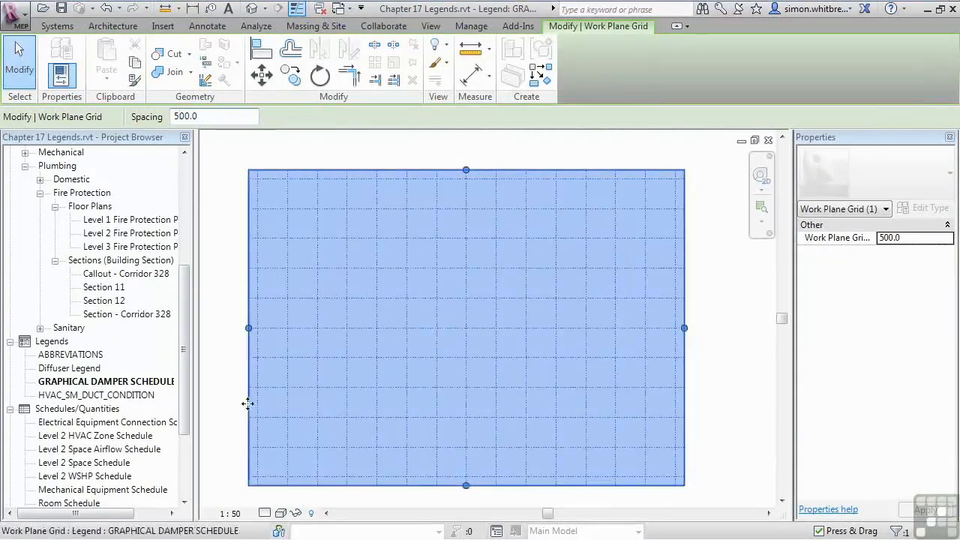
click(232, 444)
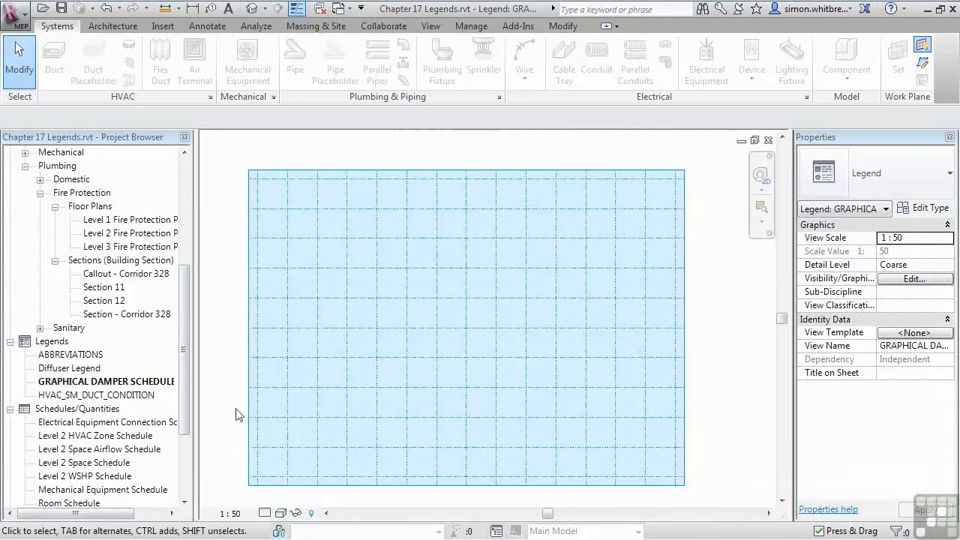
Step: Place a floor plan legend component of Duct Accessories : Volume Control Damper - Round : Standard near the grid's upper left corner
click(211, 27)
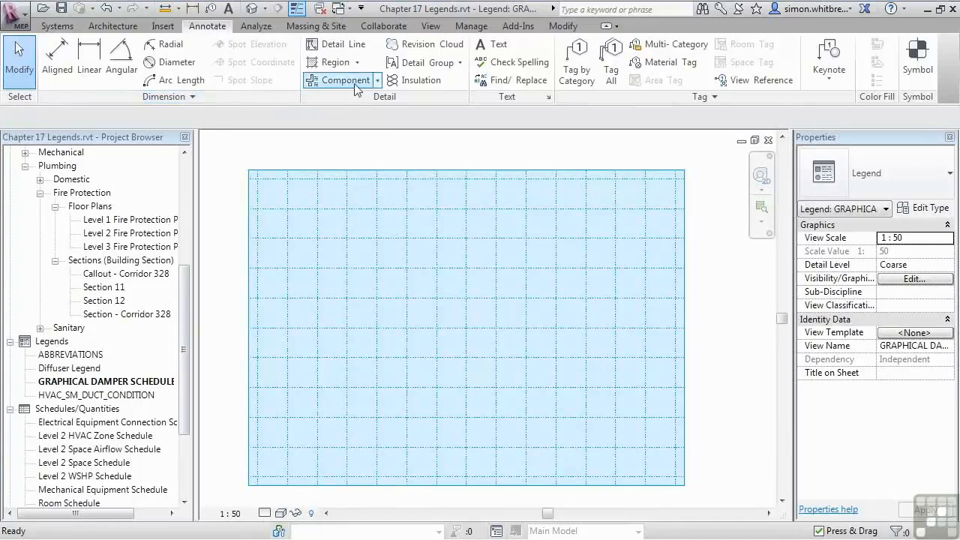
click(377, 80)
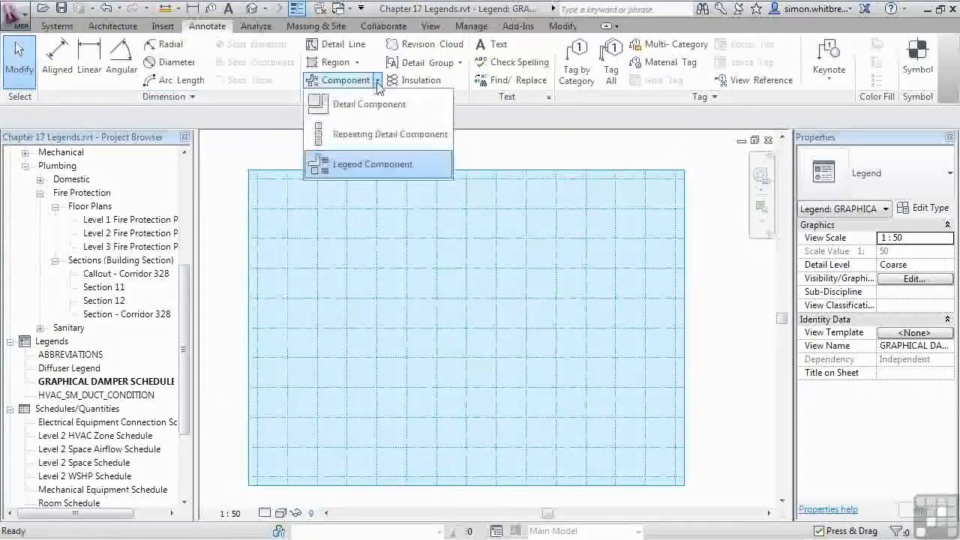
click(330, 164)
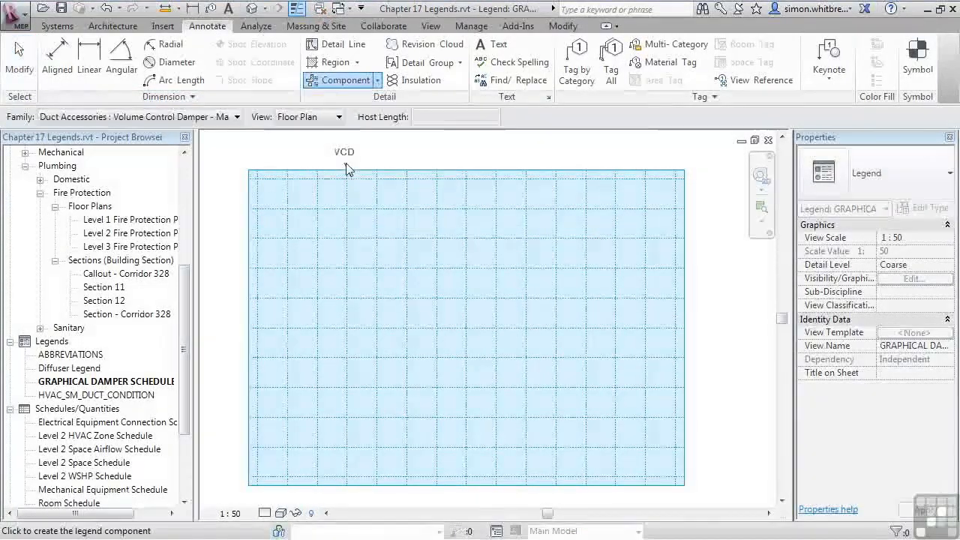
click(237, 116)
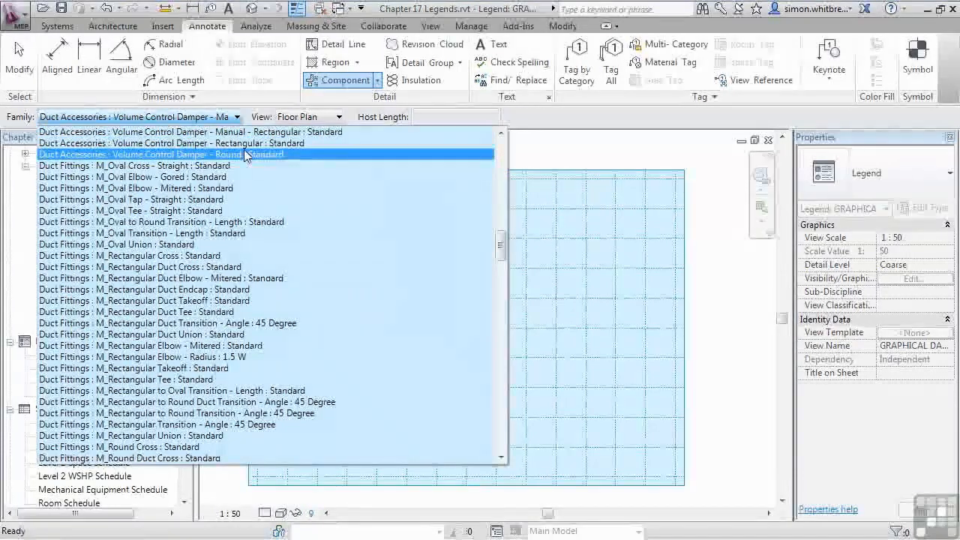
click(243, 154)
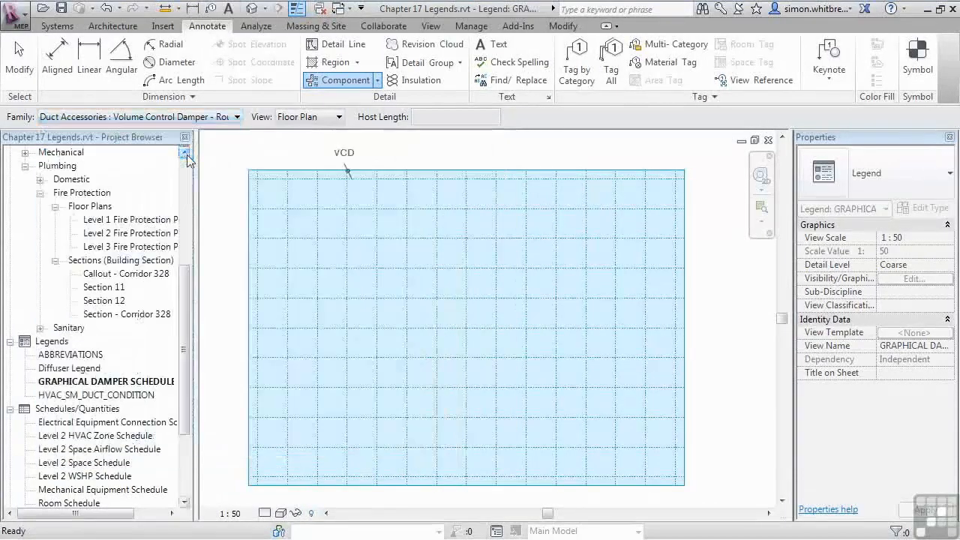
click(304, 219)
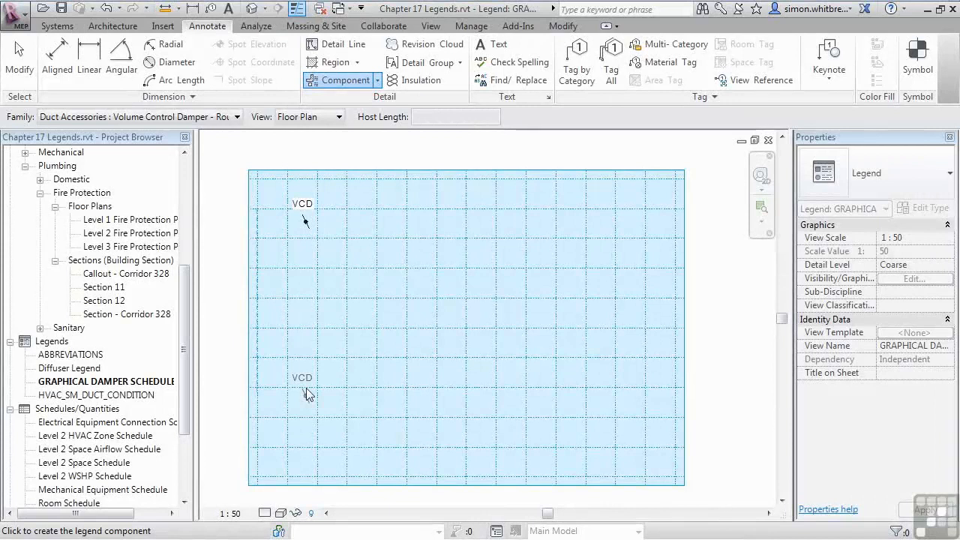
click(307, 394)
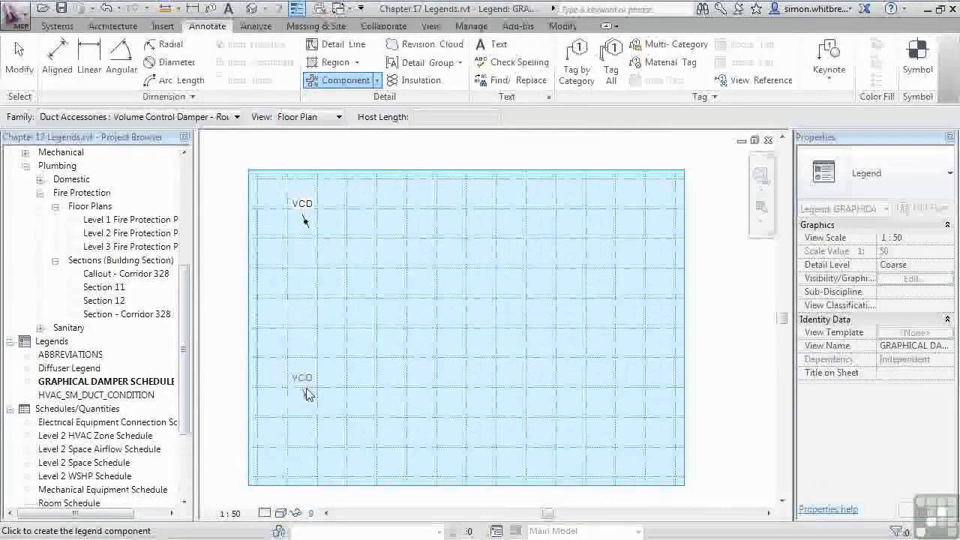
Step: Set the legend view's detail level to Medium and place another round damper component just below the first
click(265, 513)
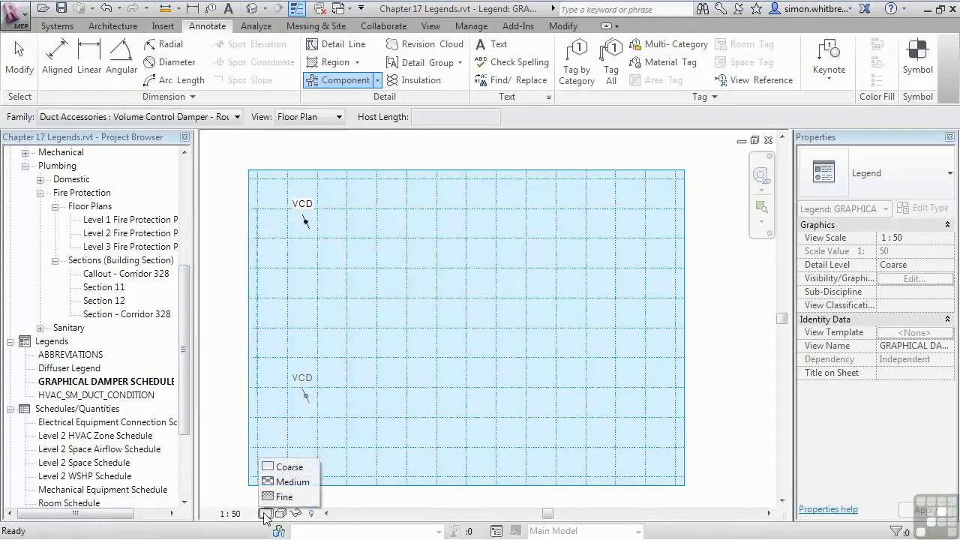
click(289, 482)
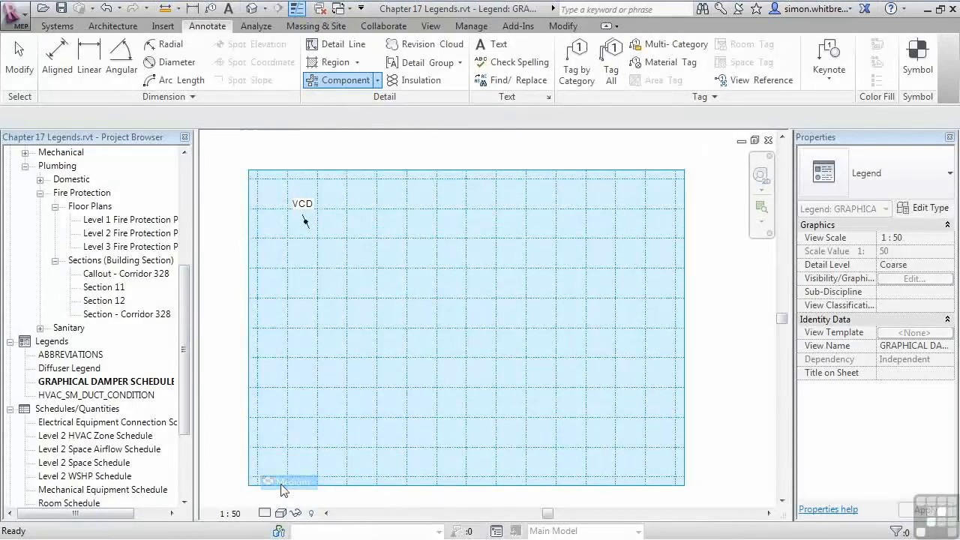
click(302, 264)
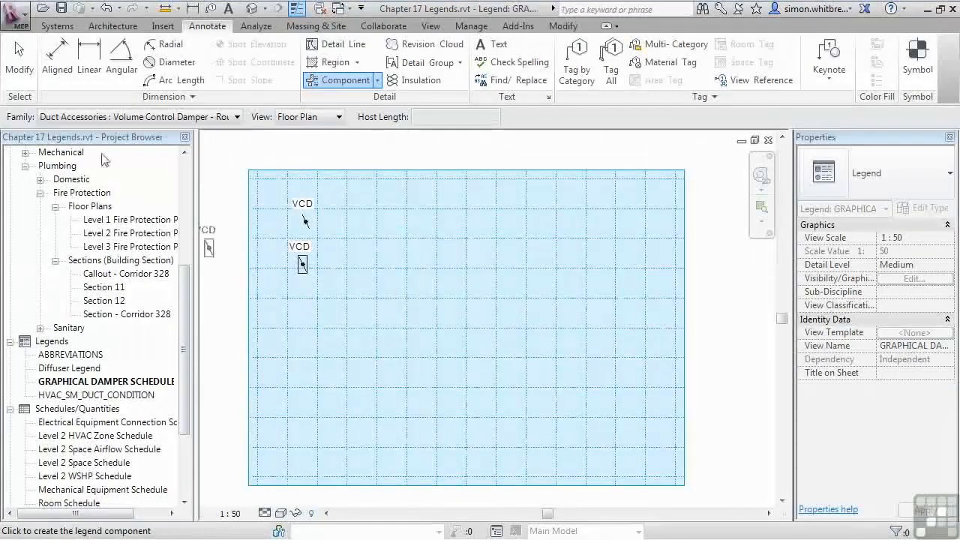
Step: End component placement and delete the upper damper component
click(16, 57)
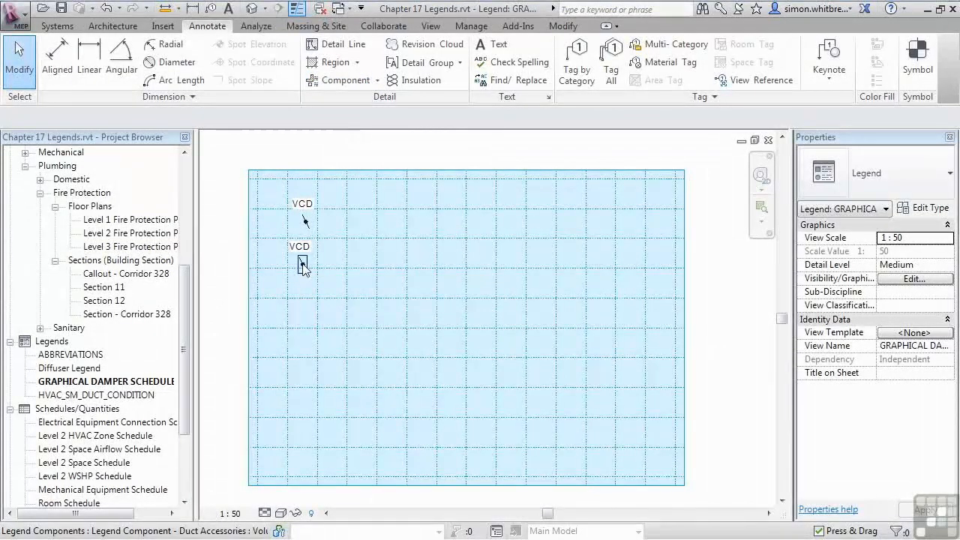
click(303, 225)
key(Delete)
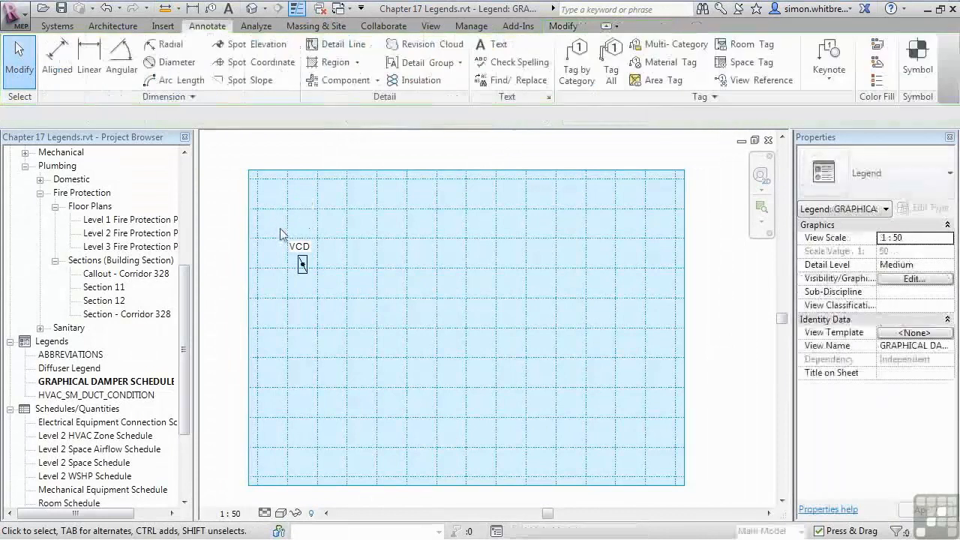
Step: Copy the remaining damper component 600 mm horizontally to its right
click(303, 265)
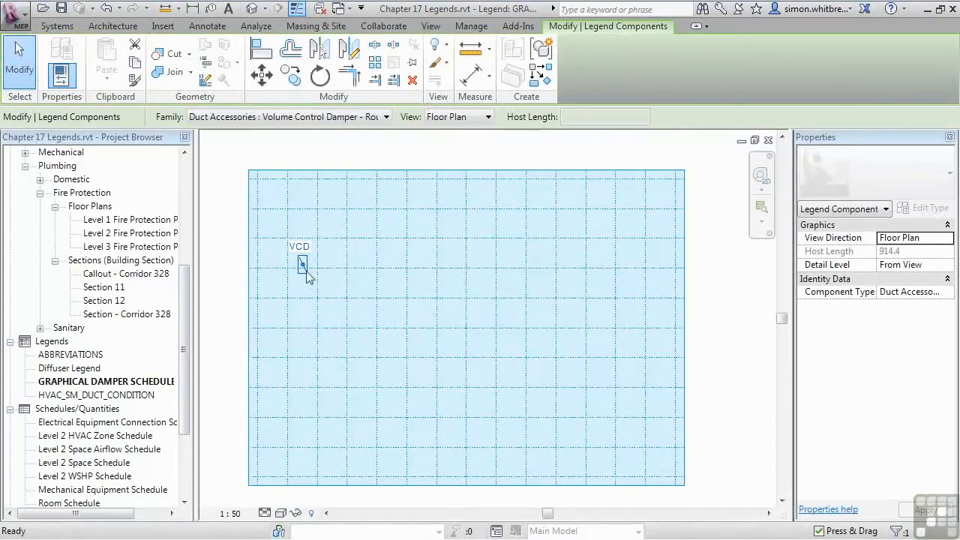
drag(302, 265, 303, 273)
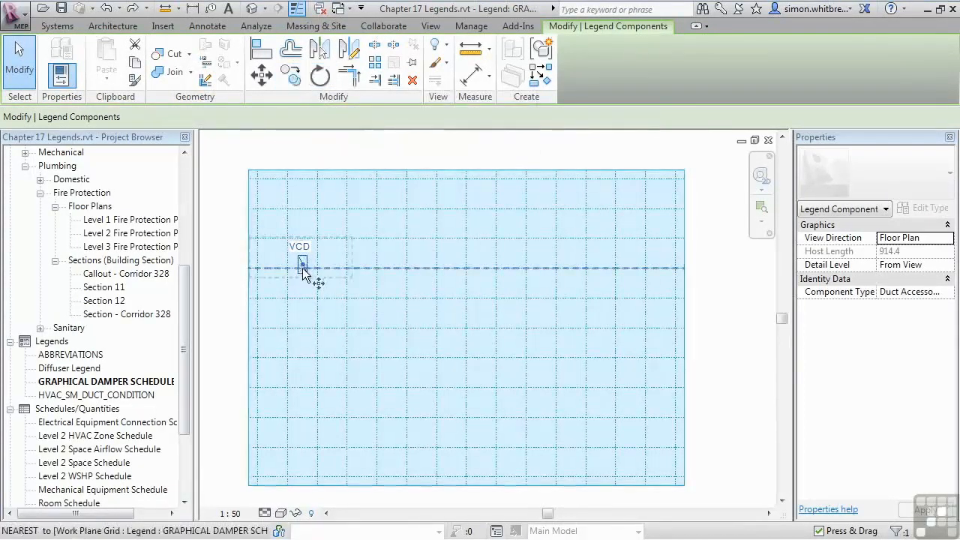
key(c)
key(o)
click(303, 269)
text(600)
key(Return)
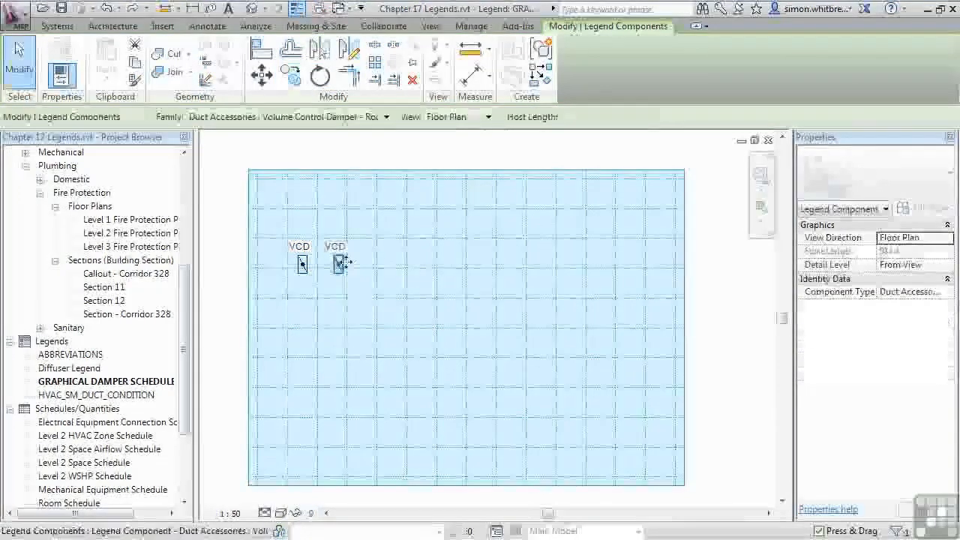
Step: Set the copied damper's view direction to Elevation : Left and move it down level with the plan symbol
click(440, 117)
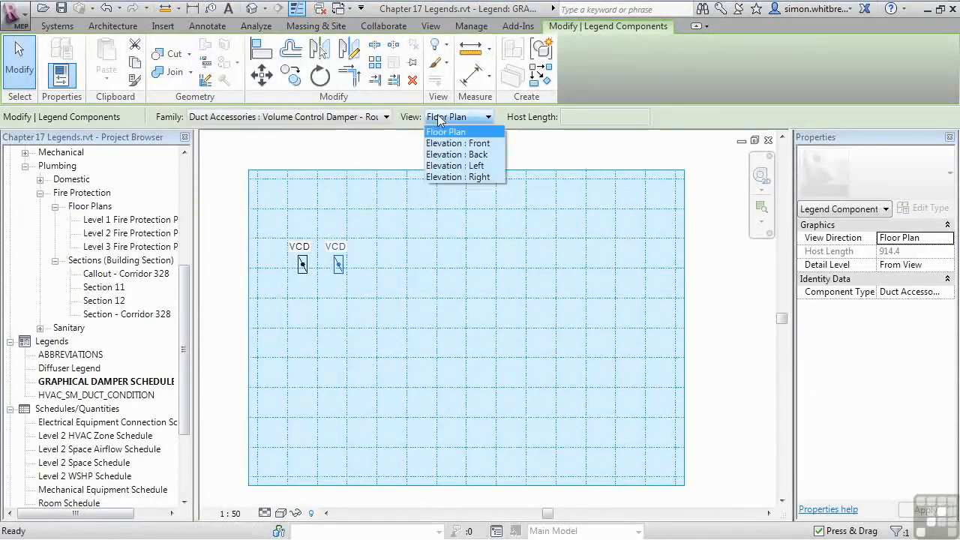
click(454, 166)
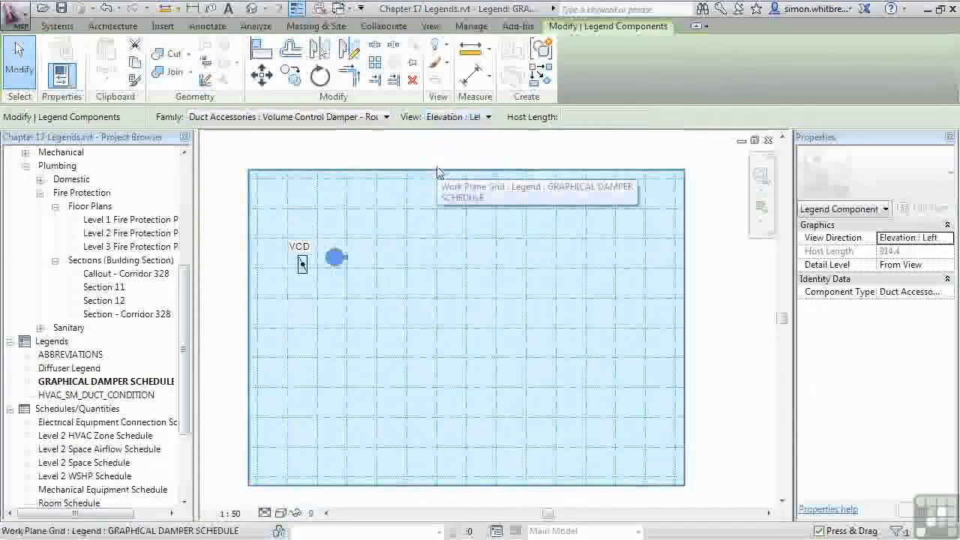
scroll(289, 274, up, 5)
drag(392, 242, 393, 264)
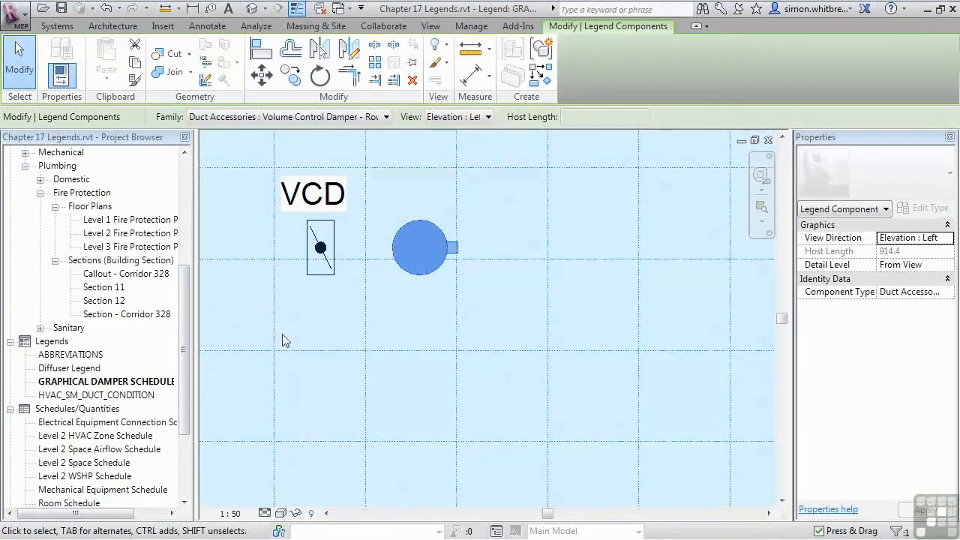
Step: Add a text note reading VOLUME CONTROL DAMPER - ROUND beside the damper's elevation symbol
click(208, 27)
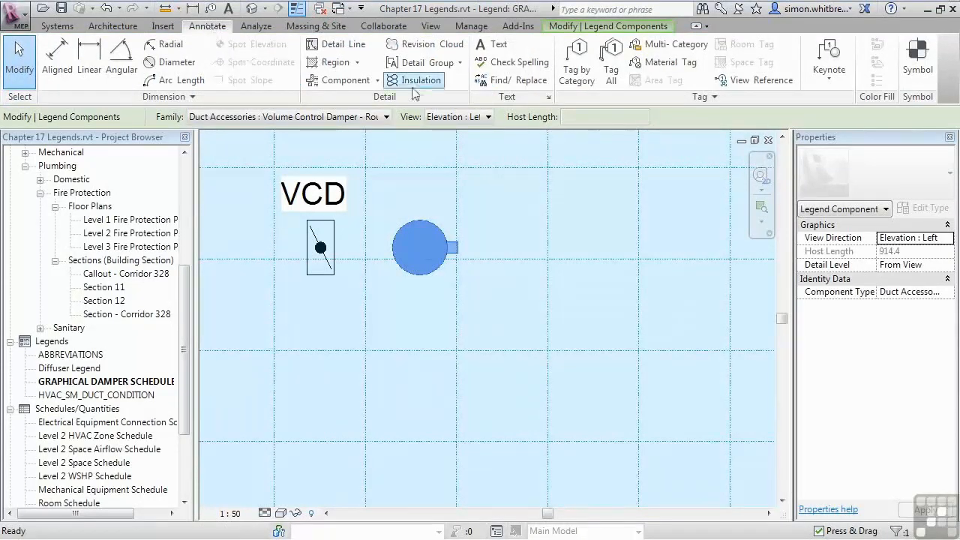
click(493, 45)
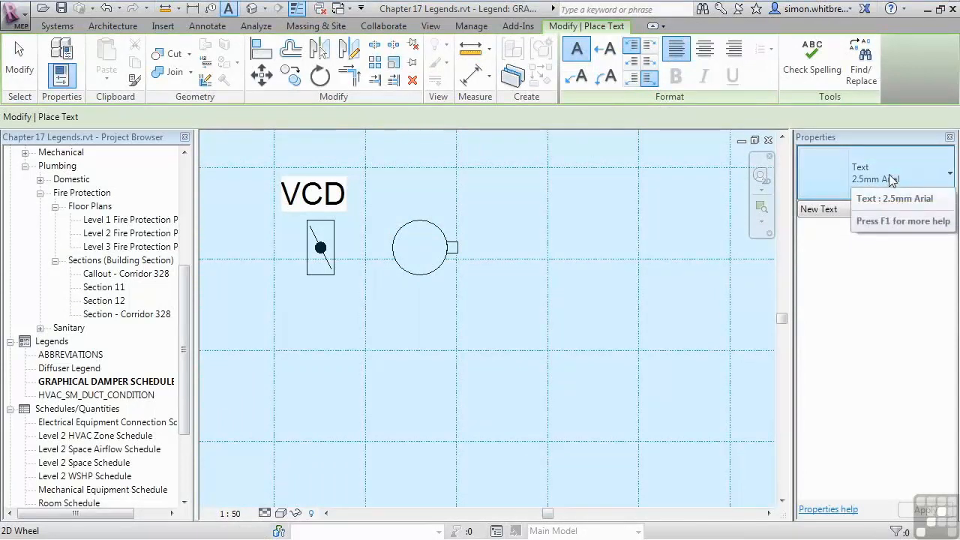
click(548, 234)
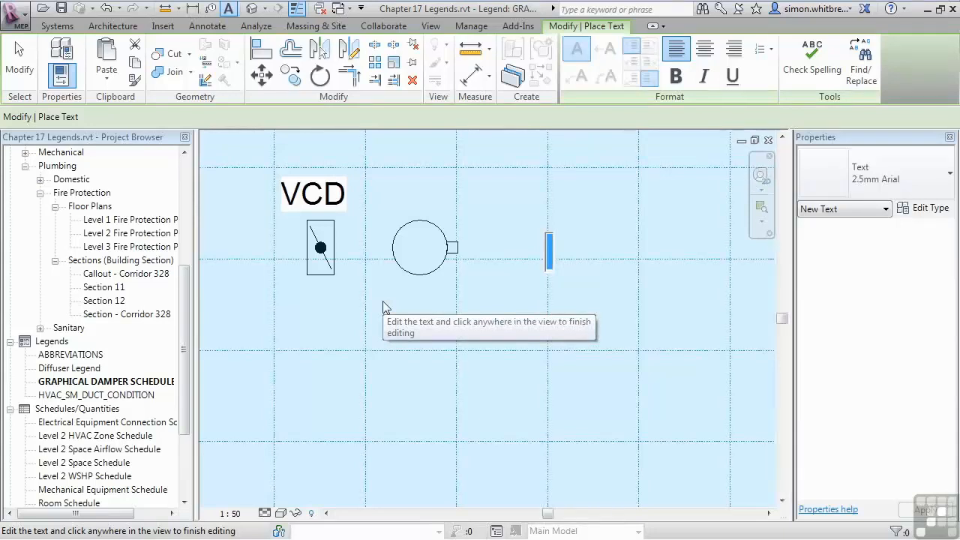
text(VOLUME CONT)
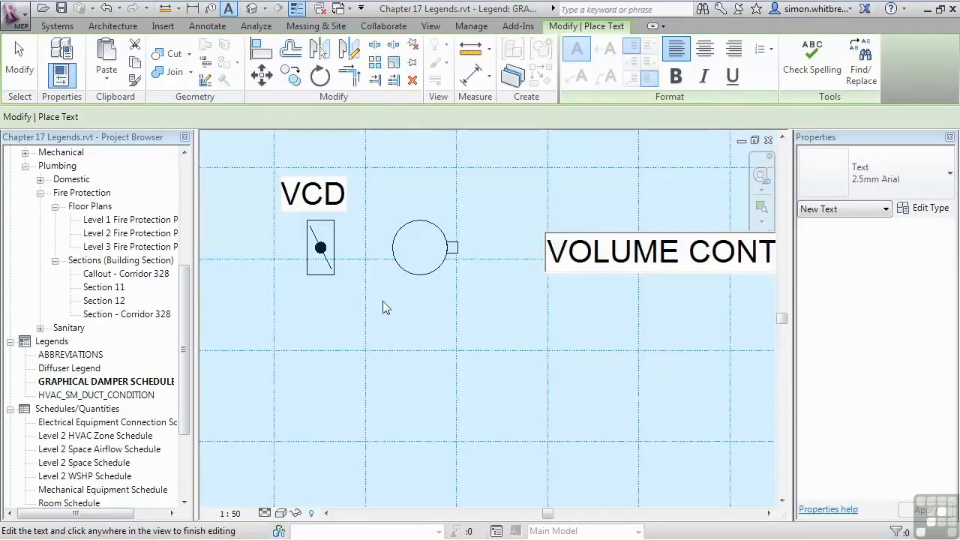
click(382, 301)
scroll(382, 301, down, 4)
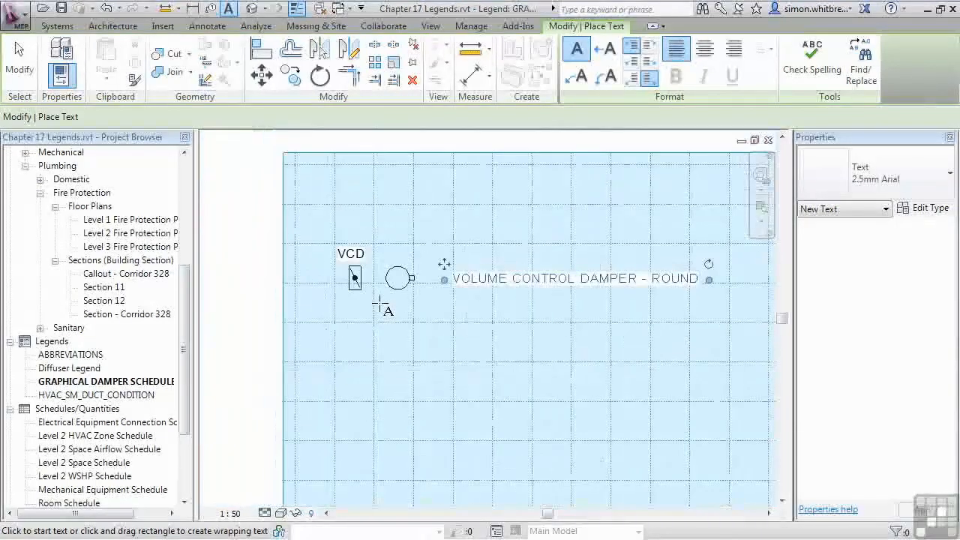
click(22, 67)
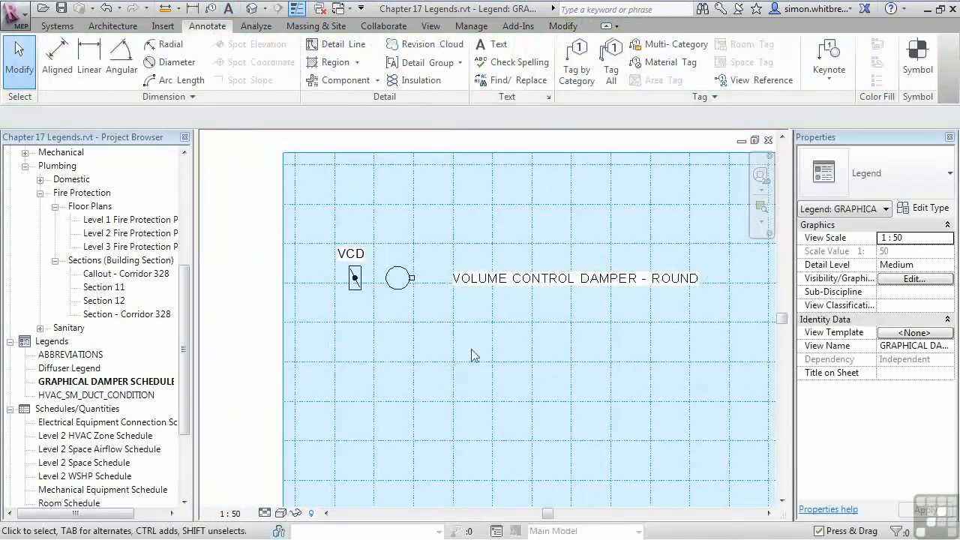
Step: Move the VOLUME CONTROL DAMPER - ROUND note slightly closer to the damper symbols
click(483, 290)
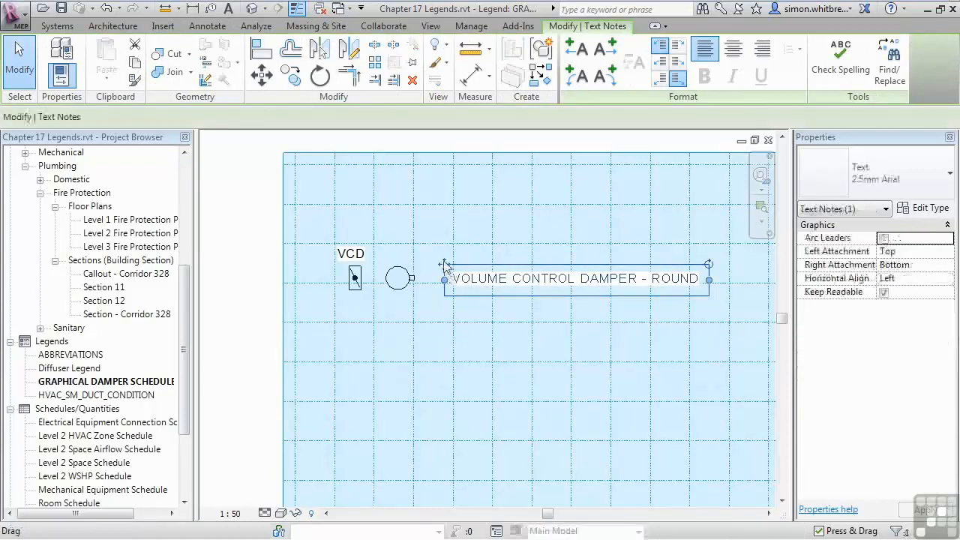
drag(437, 264, 433, 264)
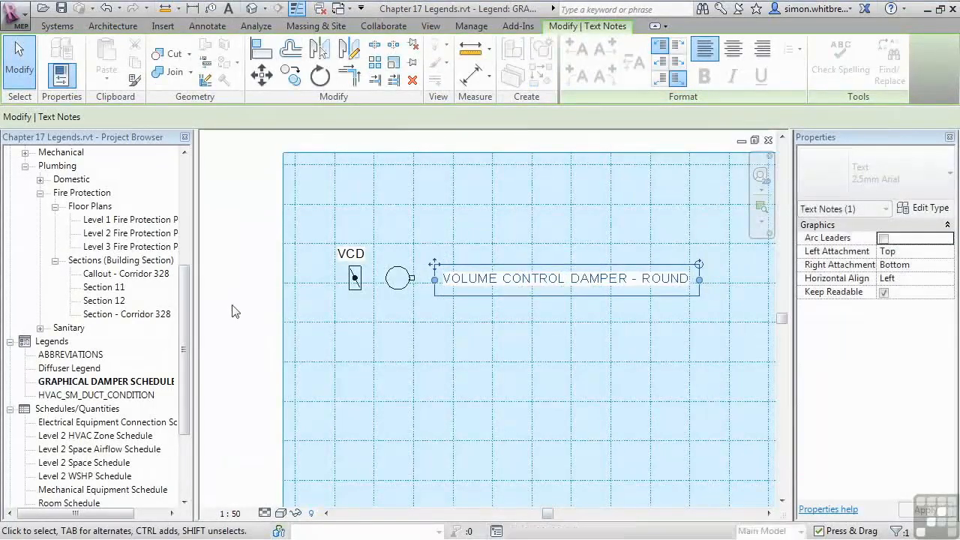
click(237, 309)
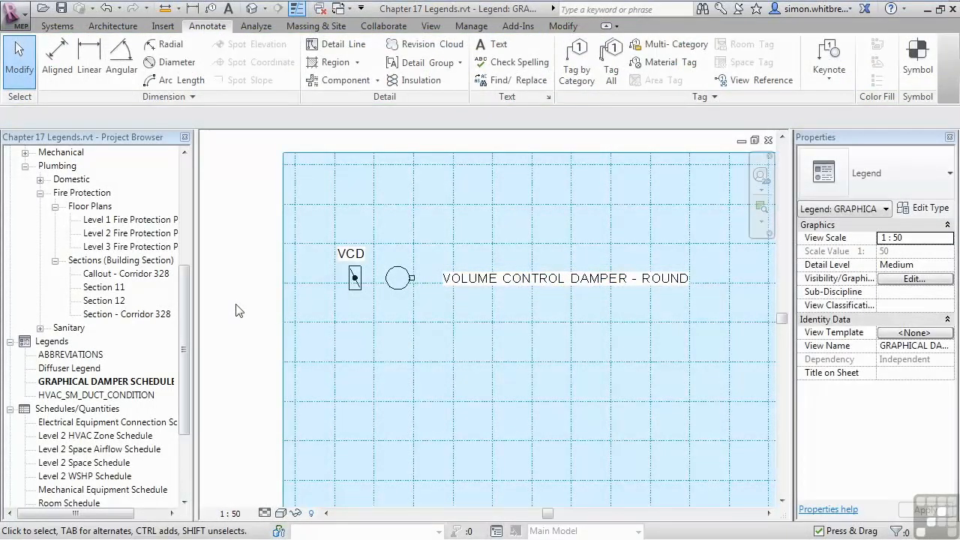
Step: Array both damper symbols and their note vertically downward as six grouped rows, spaced 500 mm apart
drag(241, 308, 725, 220)
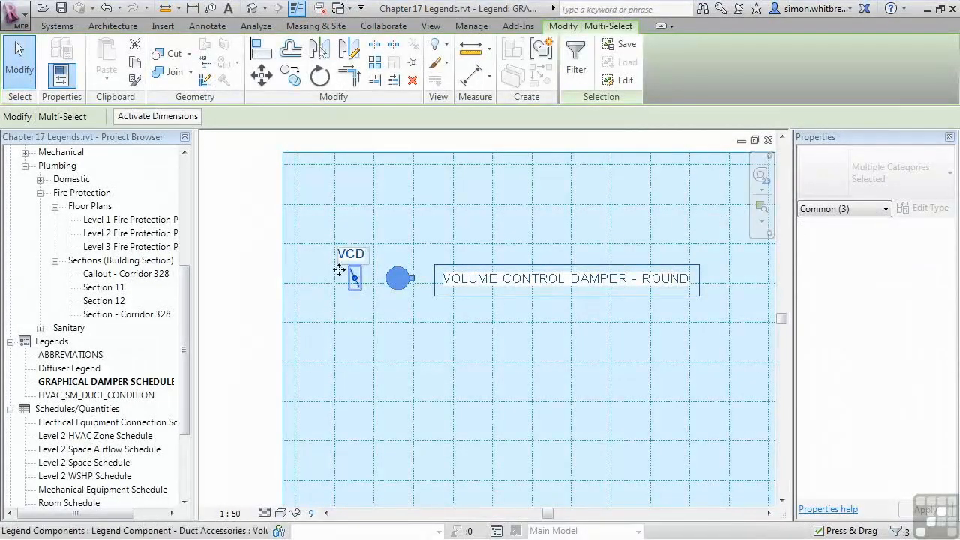
click(374, 63)
click(318, 276)
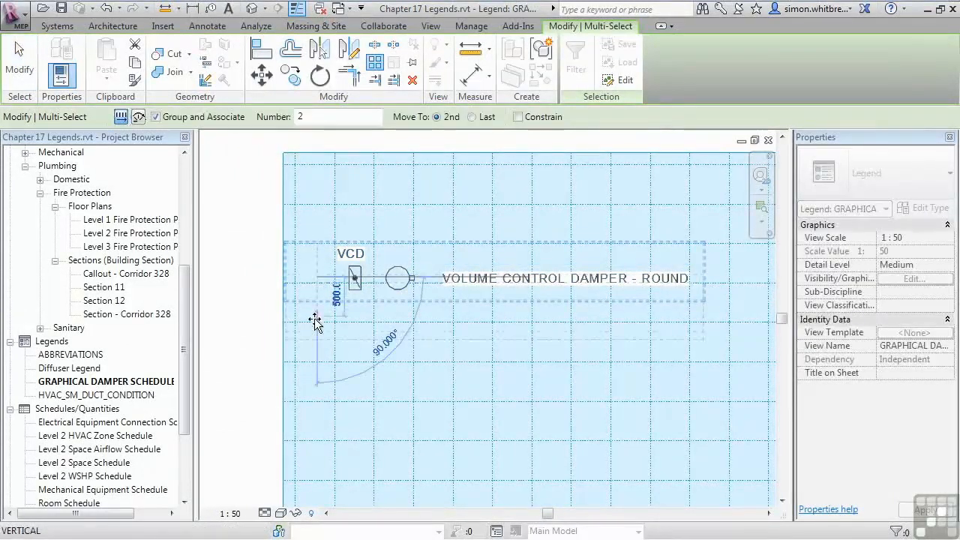
text(500)
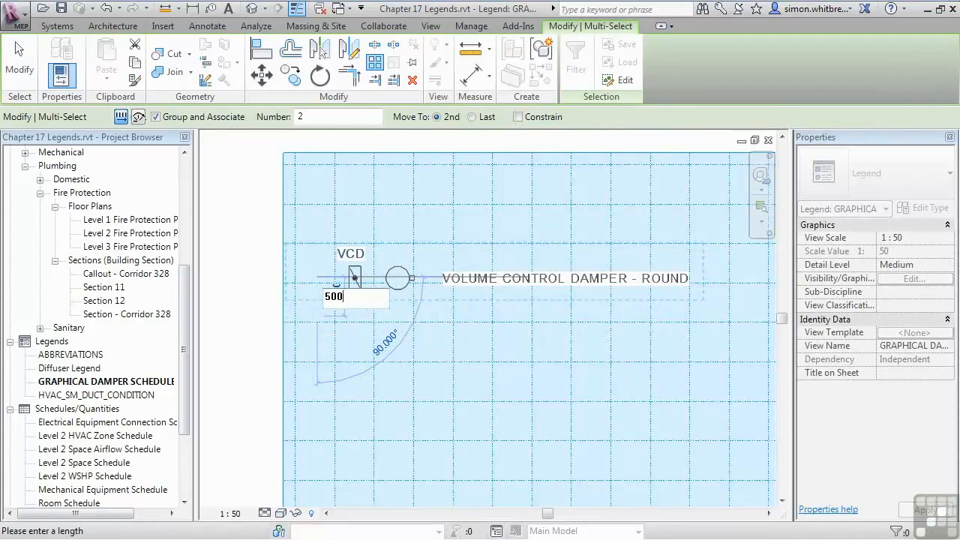
key(Return)
scroll(622, 308, down, 2)
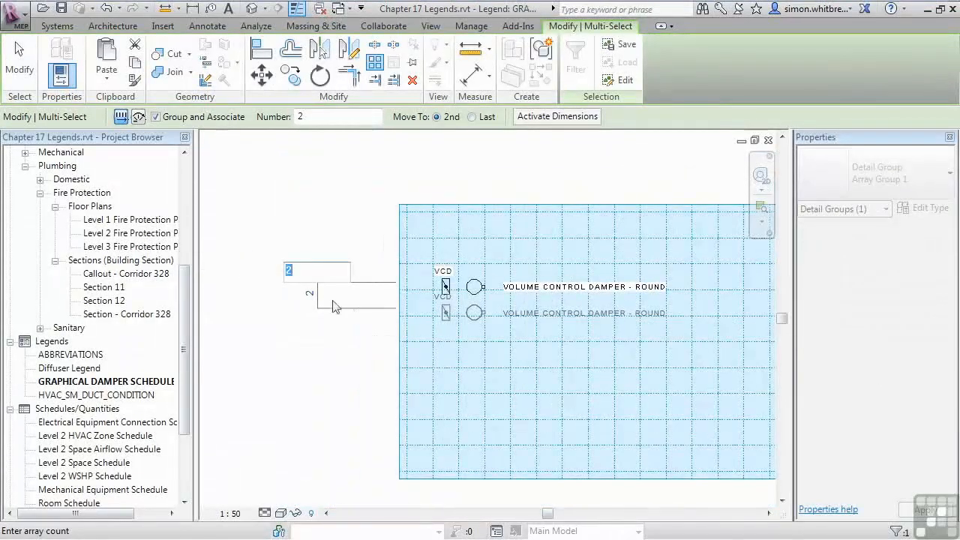
text(6)
key(Return)
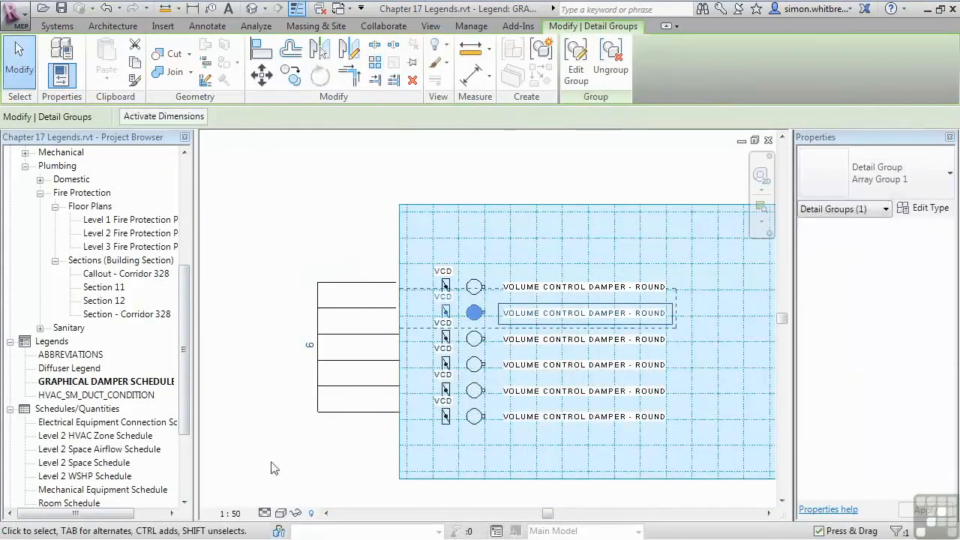
click(345, 443)
Step: Move the second array row down 150 mm to widen the spacing between all rows
scroll(454, 312, up, 4)
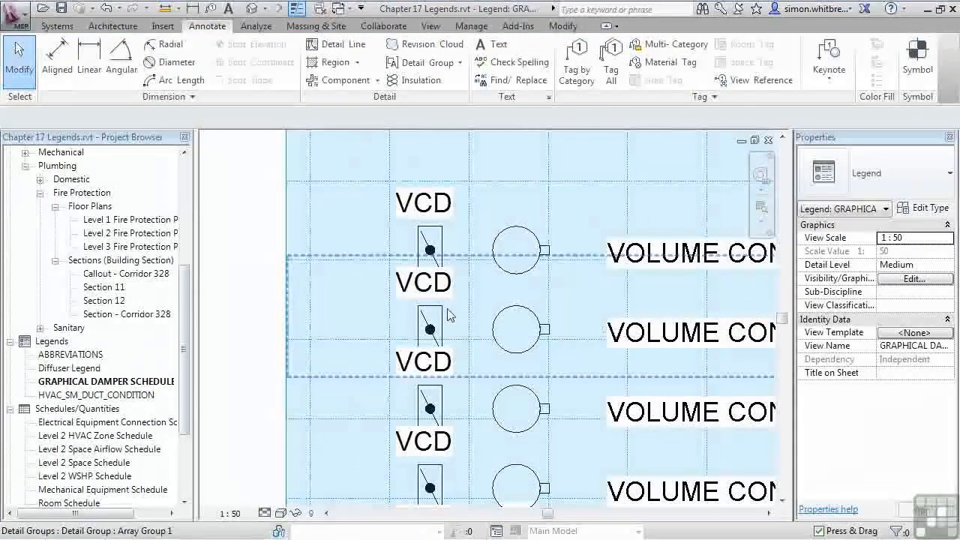
click(443, 310)
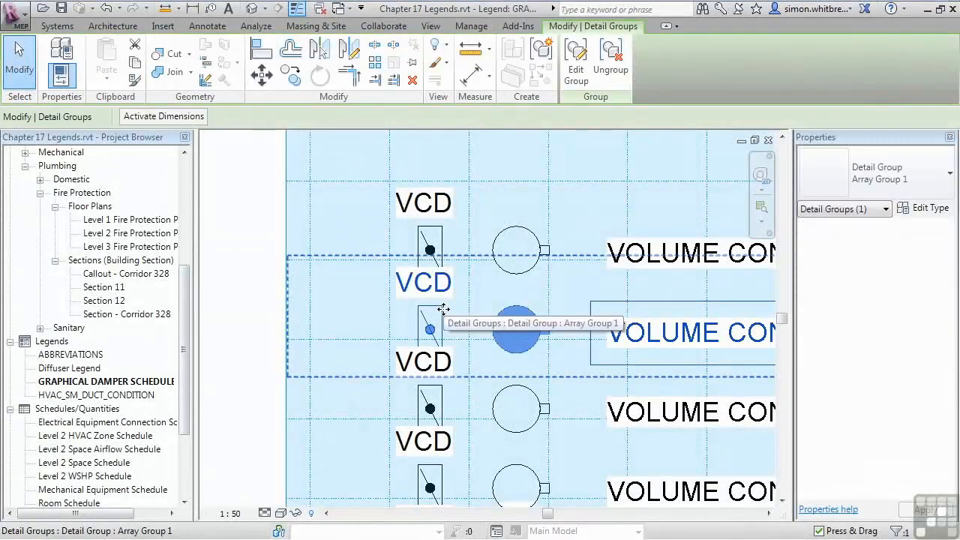
click(262, 74)
click(345, 306)
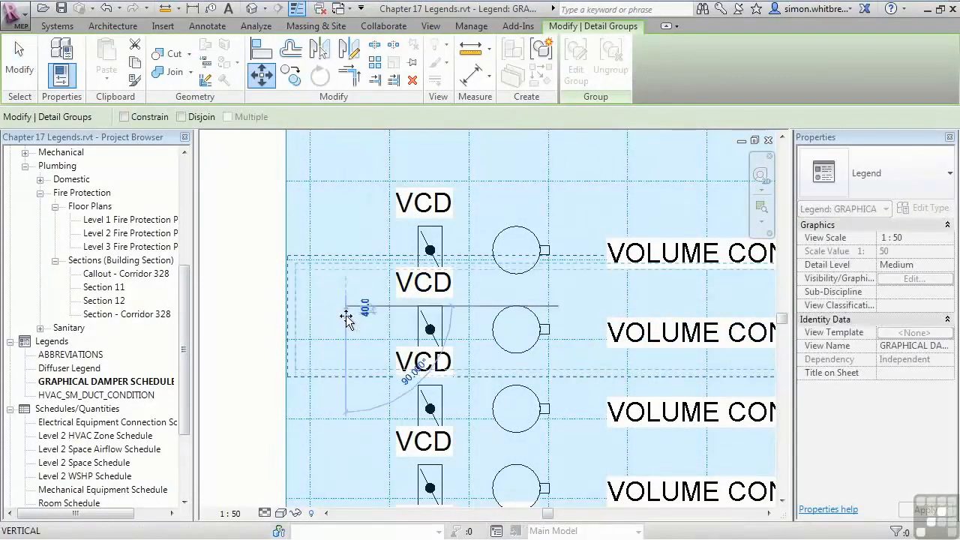
text(15)
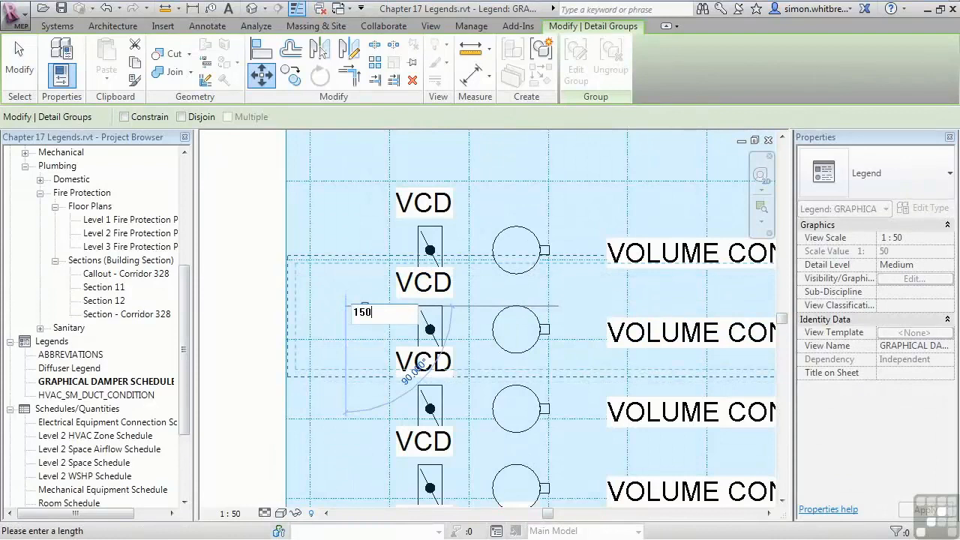
text(0)
key(Return)
scroll(343, 313, down, 2)
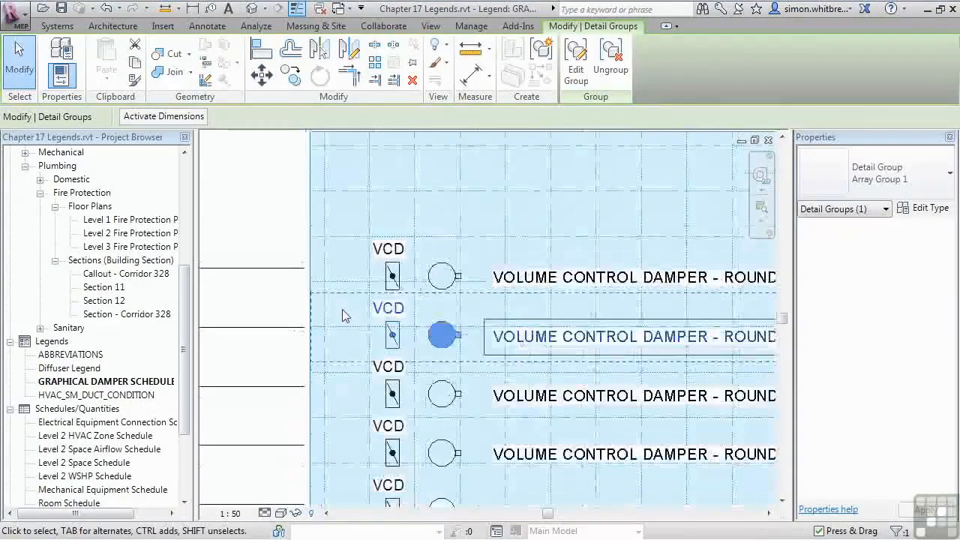
scroll(341, 308, down, 4)
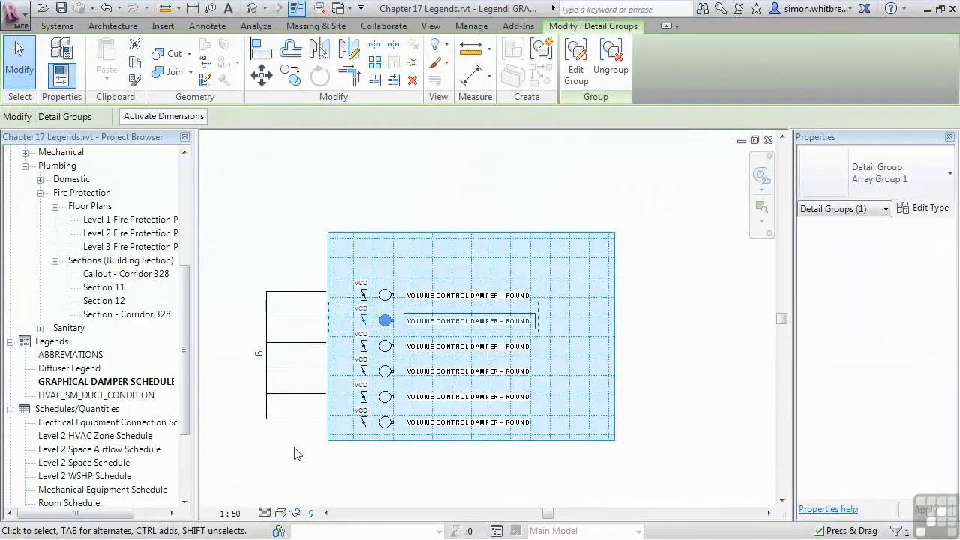
Step: Ungroup all six array rows in the legend
click(294, 454)
mouse_move(284, 465)
mouse_down()
mouse_move(636, 285)
mouse_move(619, 262)
mouse_up()
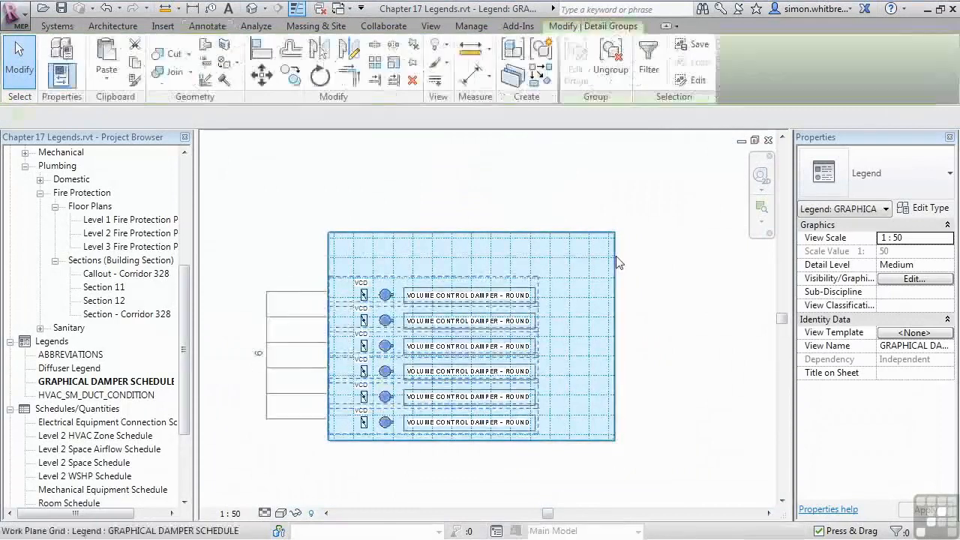
click(606, 56)
click(318, 490)
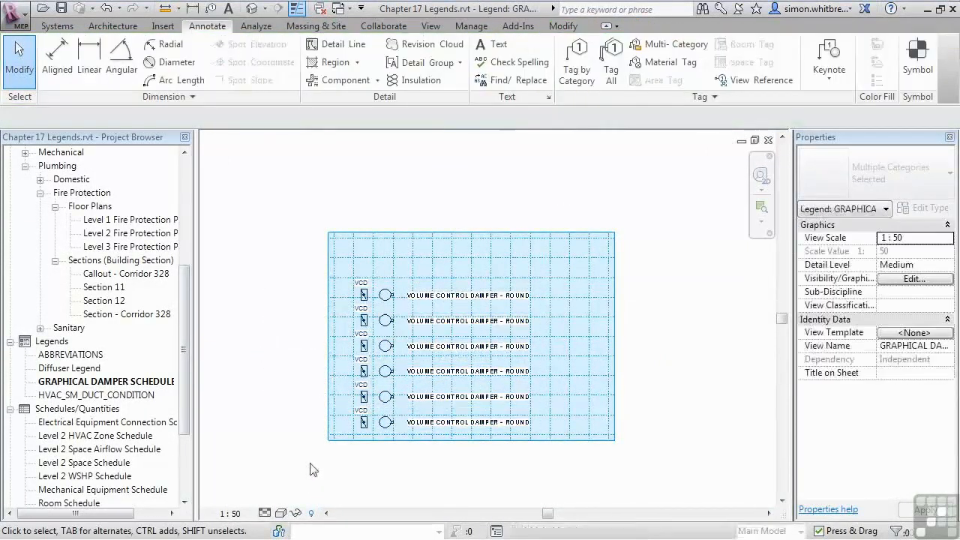
Step: Change both damper symbols in the second row to Volume Control Damper - Rectangular : Standard
scroll(355, 335, up, 3)
drag(255, 263, 465, 344)
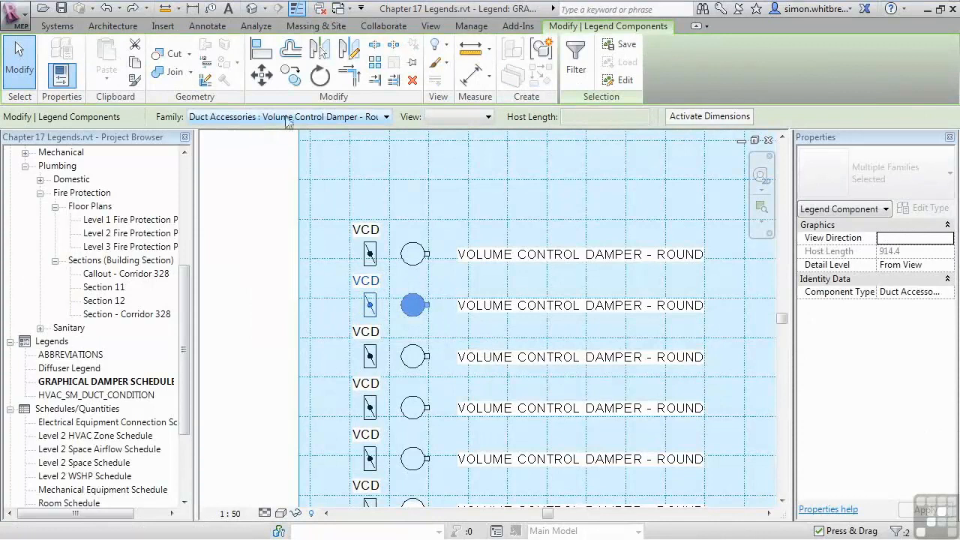
click(384, 117)
click(643, 135)
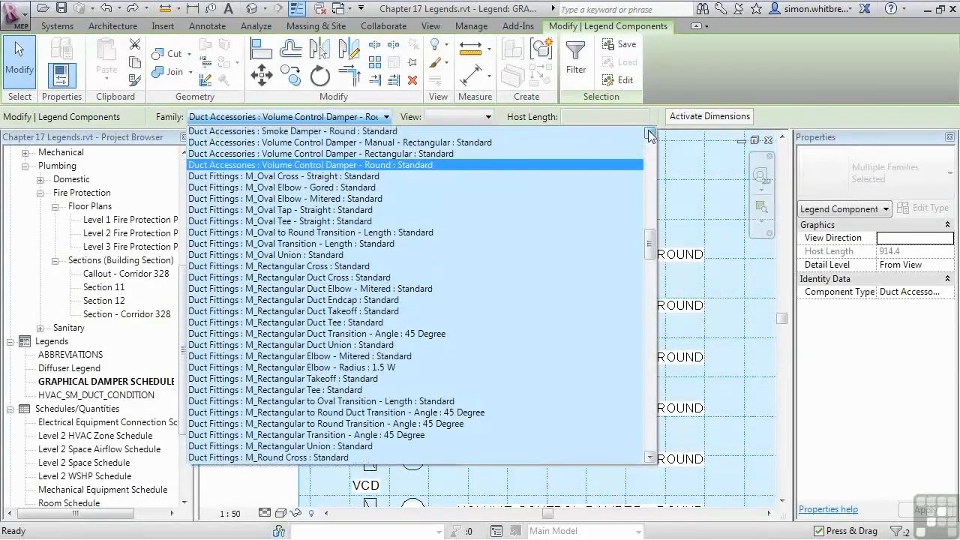
click(295, 178)
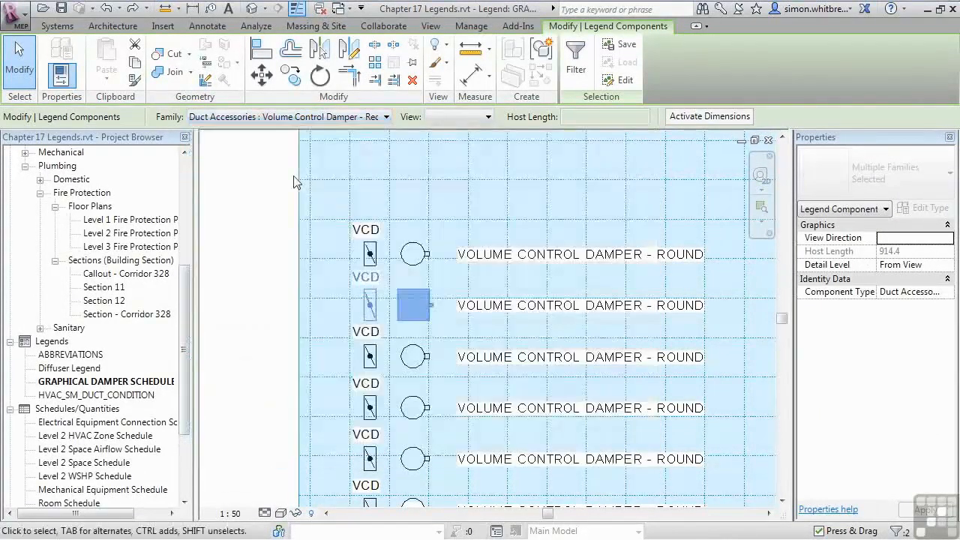
Step: Edit the second row's note to read VOLUME CONTROL DAMPER - RECTANGULAR
double_click(501, 307)
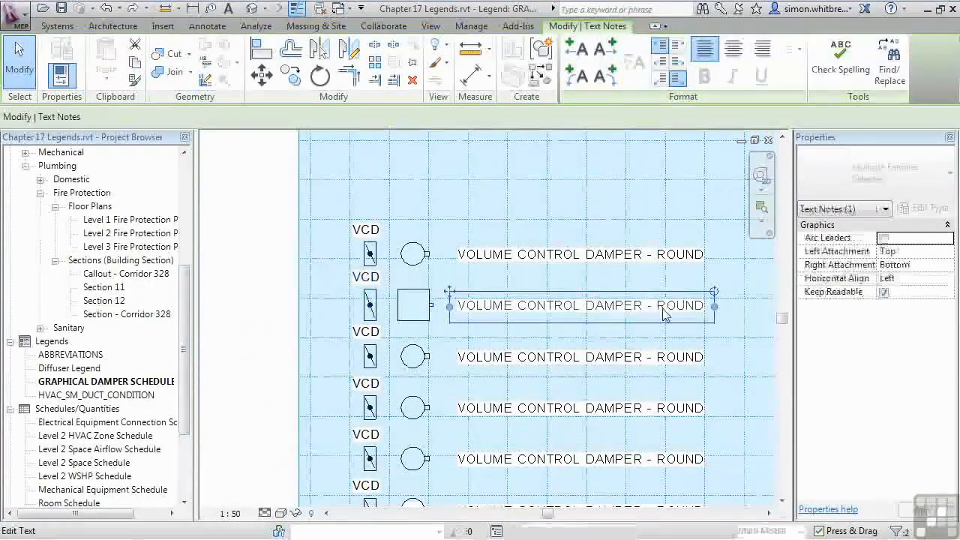
drag(667, 307, 708, 307)
text(ECTANGULAR)
click(240, 308)
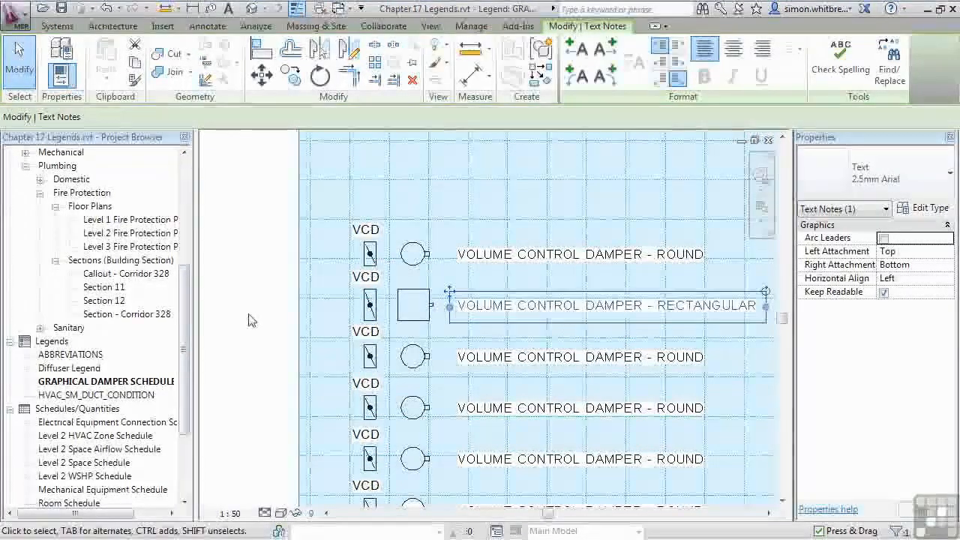
Step: Change both damper symbols in the third row to Smoke Damper - Round : Standard
click(284, 397)
drag(459, 325, 456, 323)
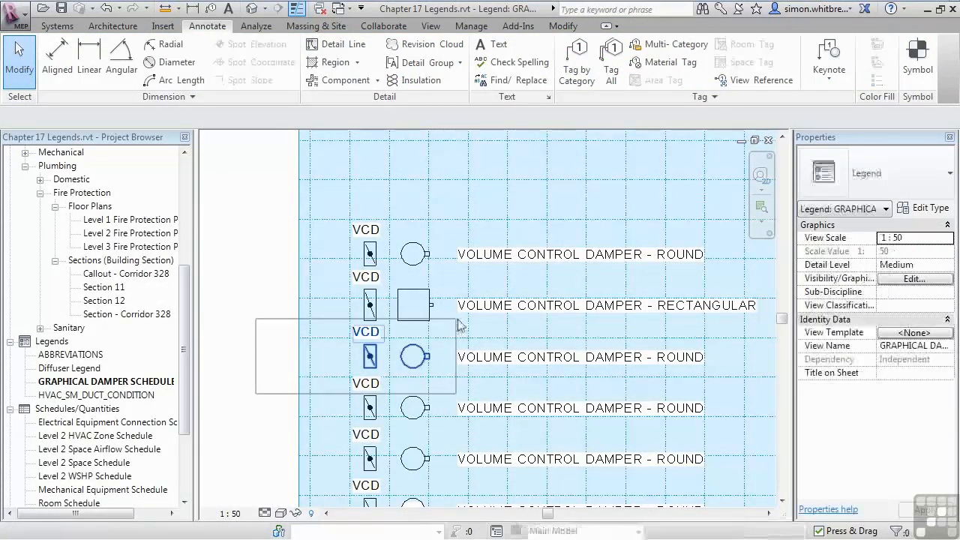
click(383, 118)
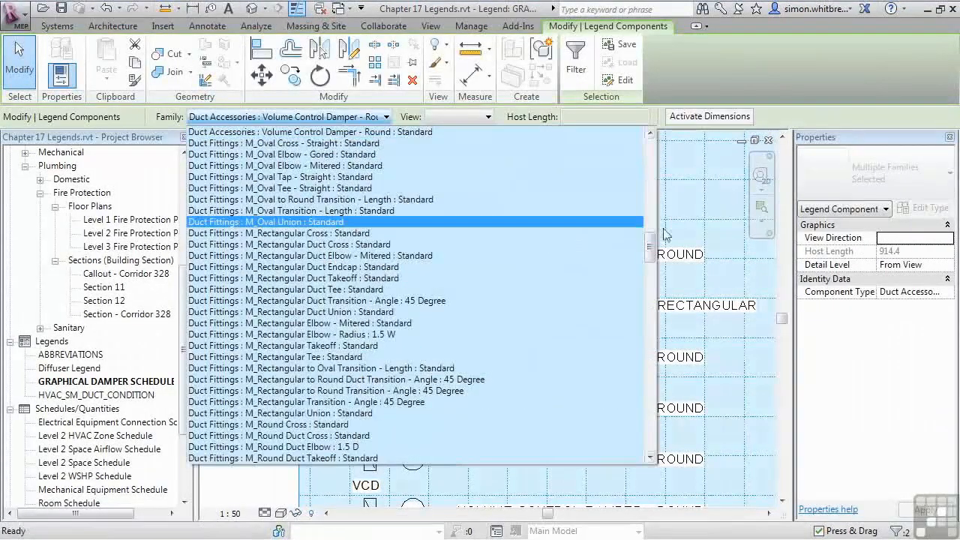
scroll(291, 291, up, 5)
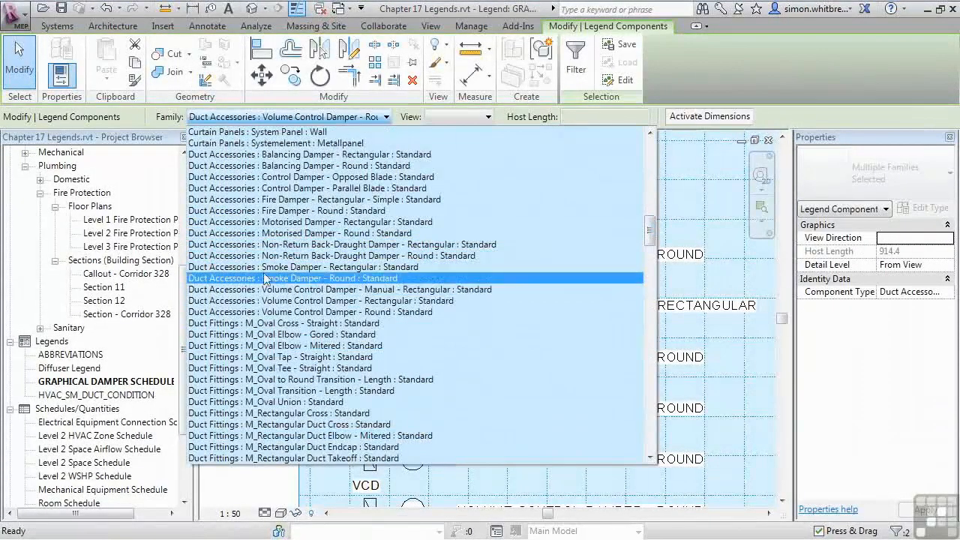
click(240, 279)
Step: Edit the third row's note to read SMOKE DAMPER - ROUND
double_click(525, 358)
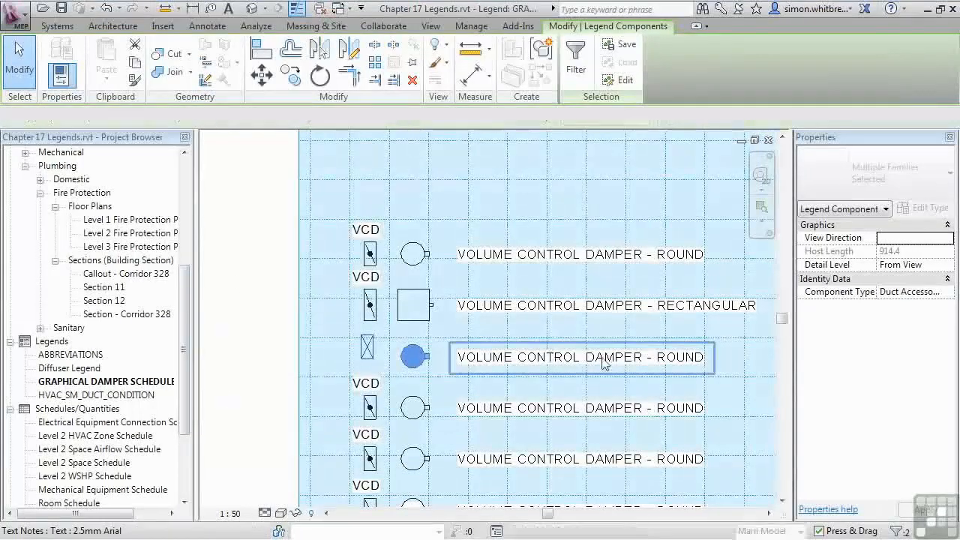
drag(574, 362, 585, 362)
text(SMOKE)
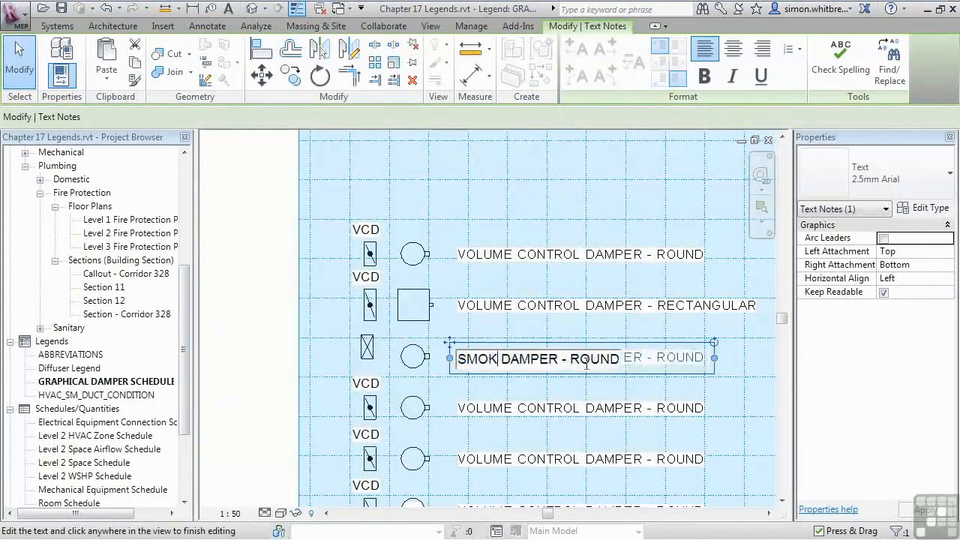
click(281, 385)
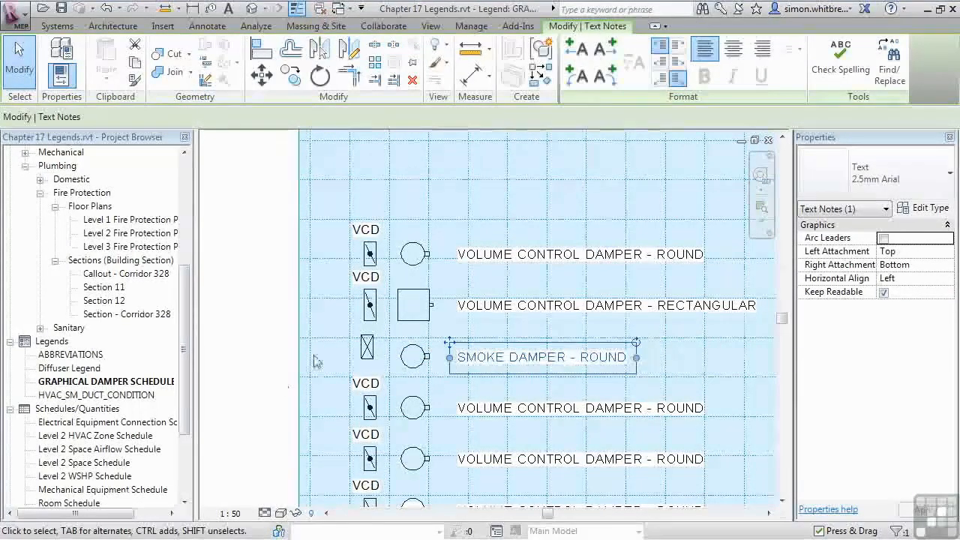
Step: Move the smoke damper's plan symbol down so it lines up with its elevation symbol and note
click(367, 354)
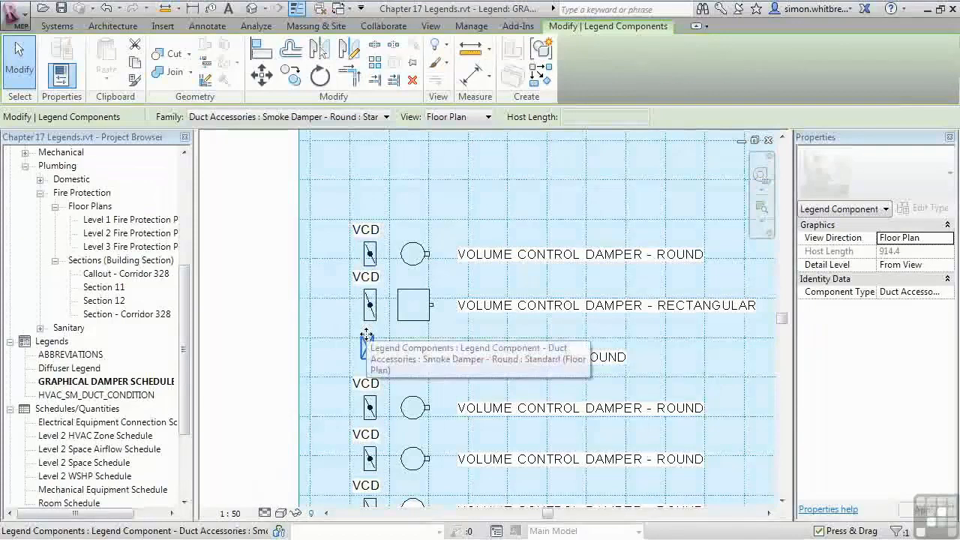
middle_drag(379, 370, 377, 314)
drag(365, 291, 368, 304)
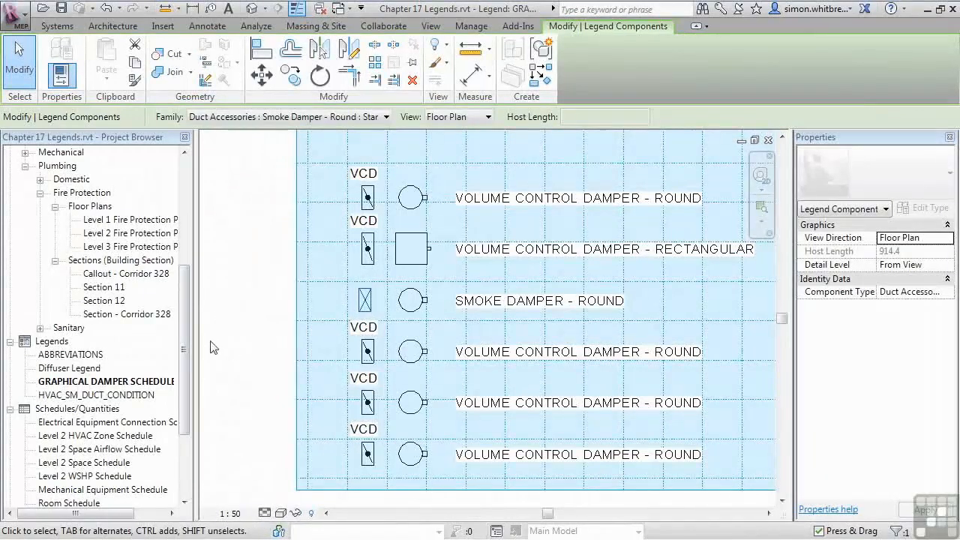
Step: Change both damper symbols in the fourth row to Fire Damper - Rectangular - Simple : Standard
click(217, 429)
drag(257, 382, 465, 309)
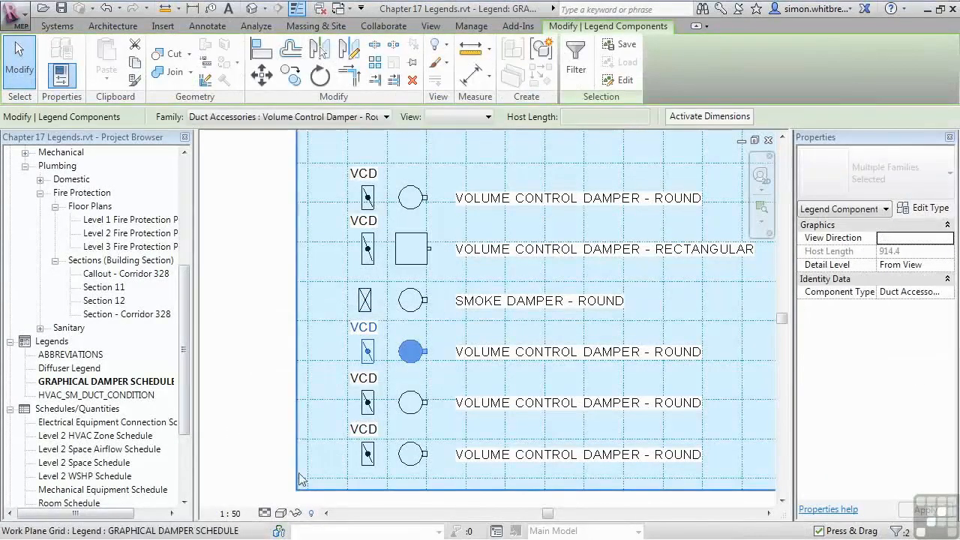
click(333, 118)
drag(650, 244, 650, 225)
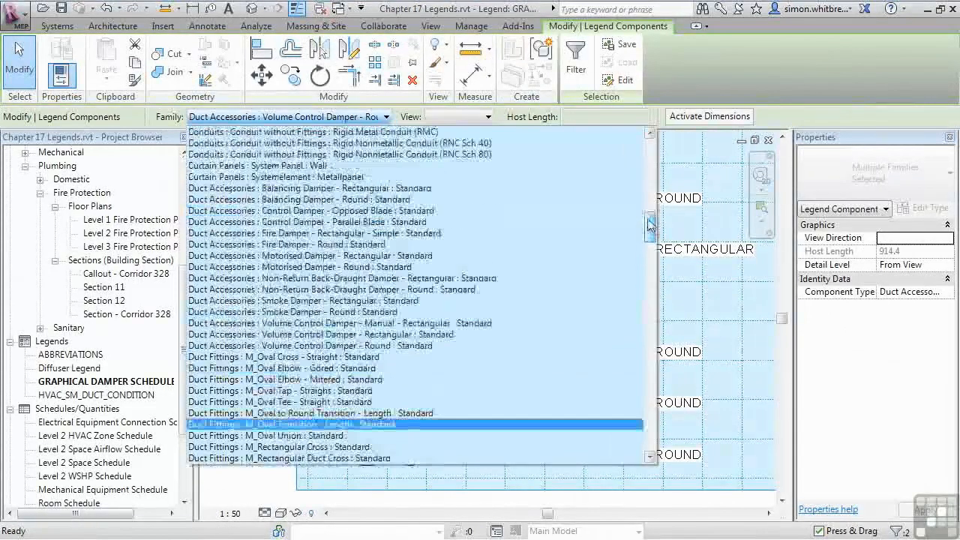
click(258, 235)
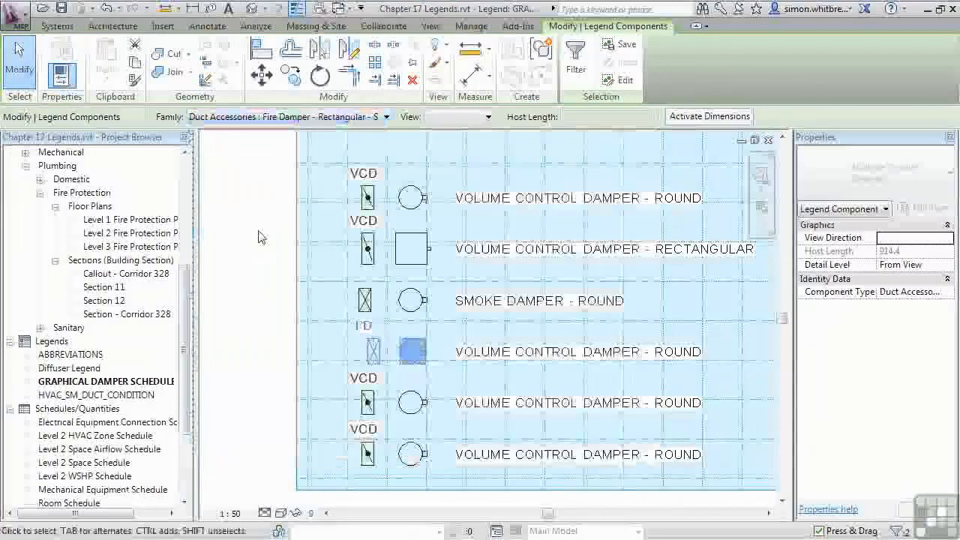
key(Escape)
Step: Edit the fourth row's note to read FIRE DAMPER - RECTANGULAR
click(495, 363)
click(495, 363)
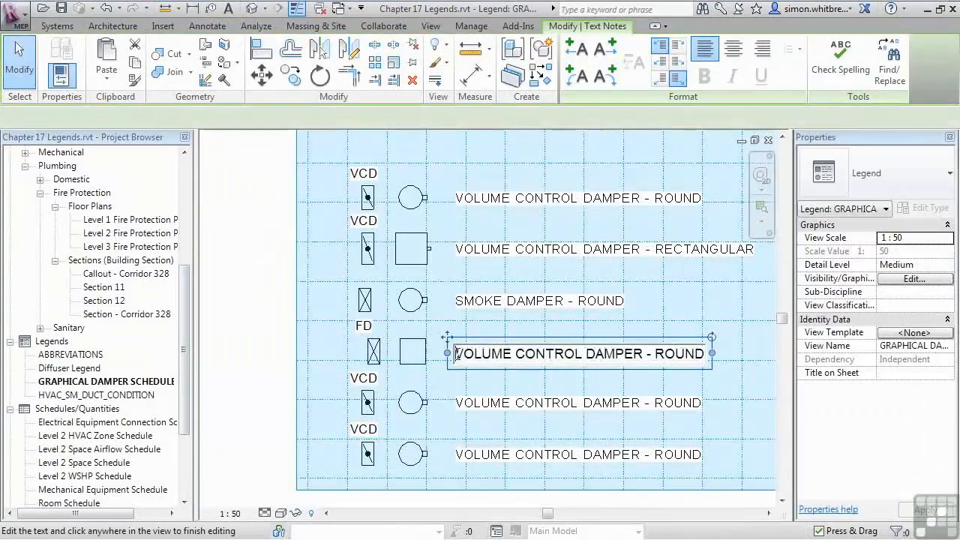
drag(454, 354, 554, 361)
text(FIRE)
key(Delete)
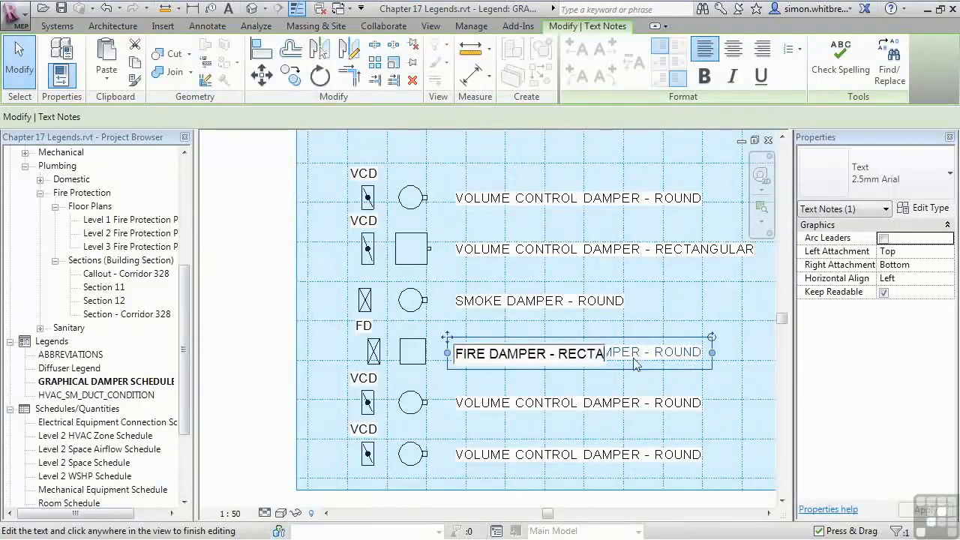
click(227, 427)
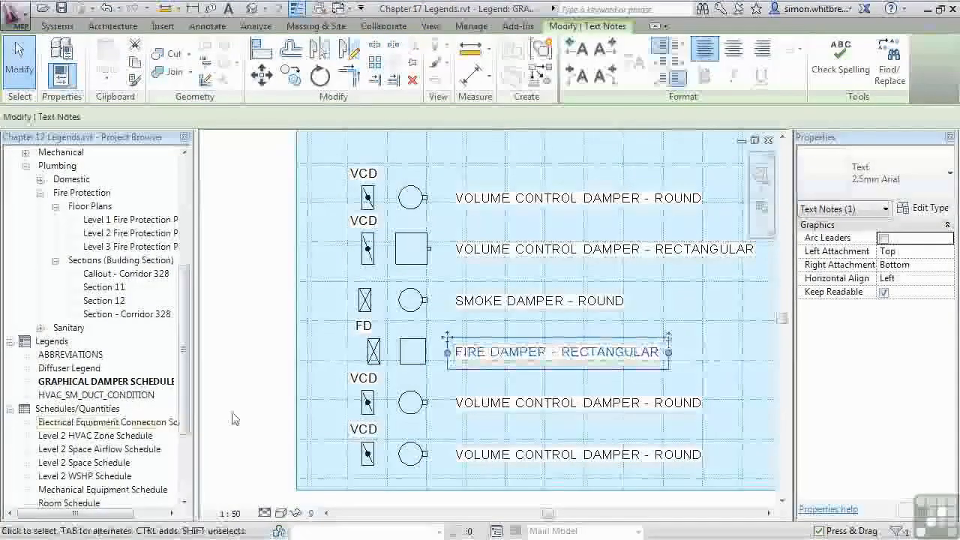
Step: Move the fire damper's plan symbol left so it lines up with the plan symbols of the other rows
click(372, 350)
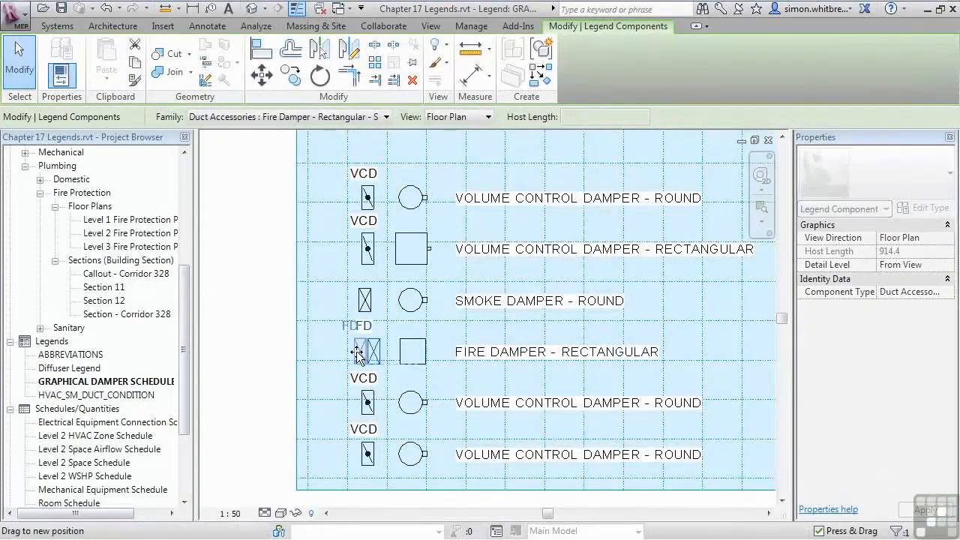
middle_drag(257, 482, 252, 408)
click(233, 385)
Step: Change both damper symbols in the fifth row to Control Damper - Opposed Blade : Standard
mouse_move(244, 362)
mouse_down()
mouse_move(424, 330)
mouse_move(470, 288)
mouse_up()
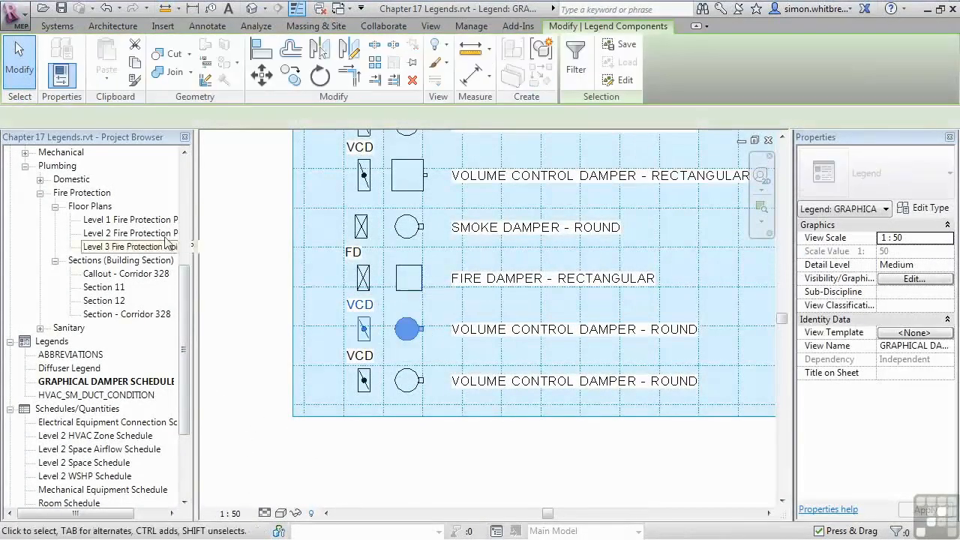
click(362, 118)
scroll(347, 203, up, 6)
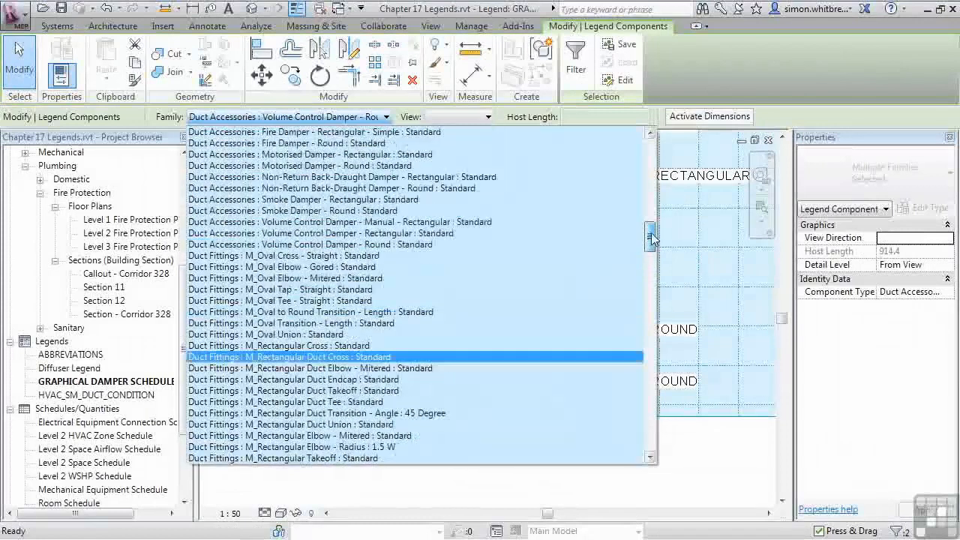
click(347, 188)
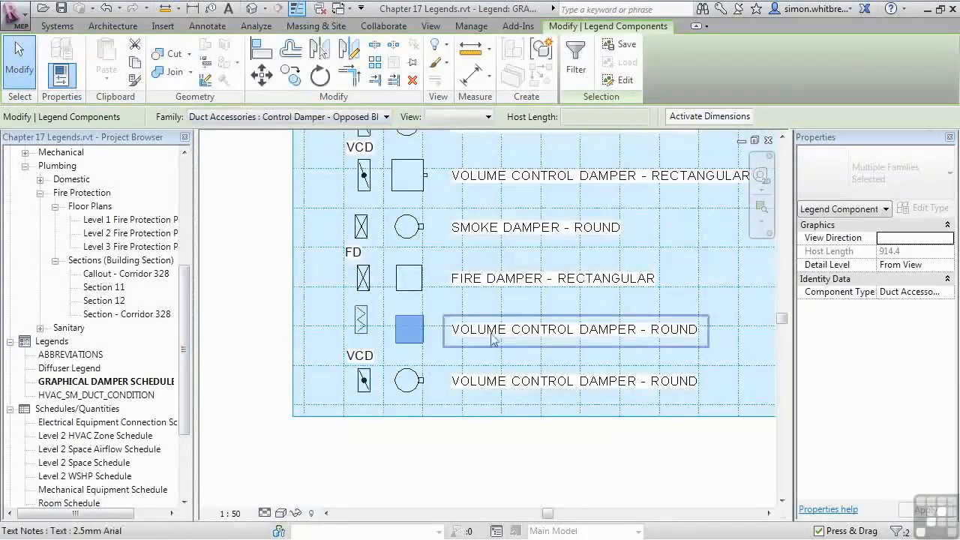
Step: Edit the fifth row's note to read OPPOSED BLADE DAMPER - RECTANGULAR
double_click(453, 331)
drag(453, 332, 575, 333)
text(OPPOSED BLADE D)
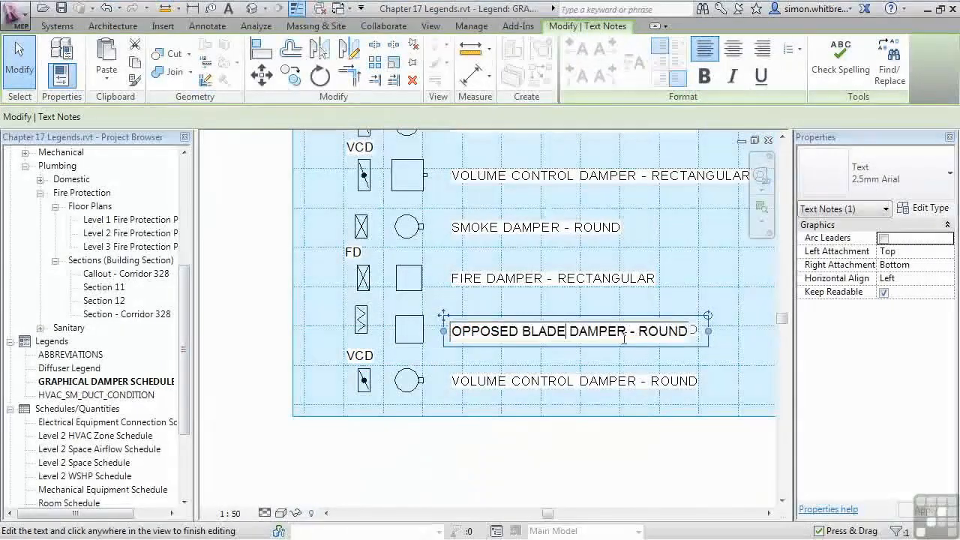
text(AMPER - RECTANGUL)
click(240, 441)
Step: Change both damper symbols in the sixth row to Balancing Damper - Round : Standard
drag(240, 441, 450, 328)
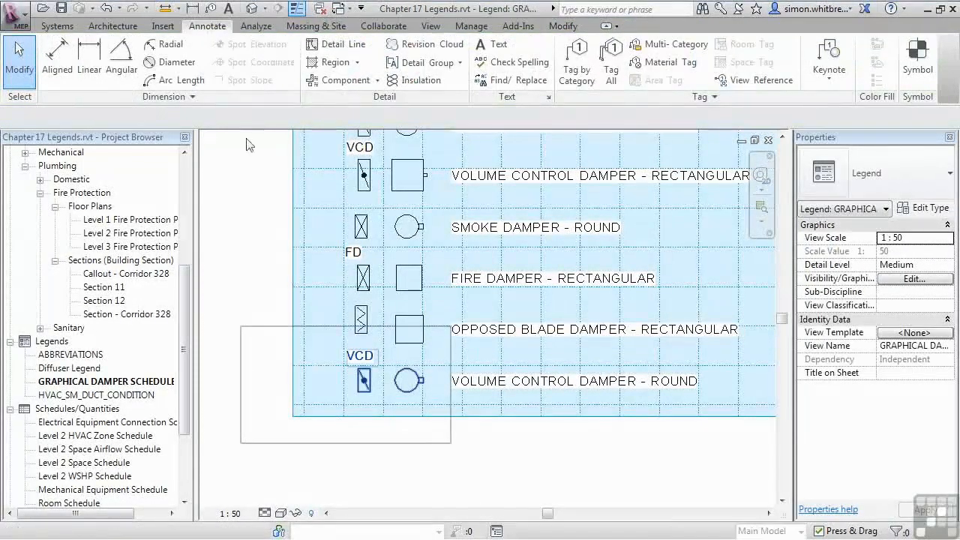
click(383, 117)
scroll(296, 186, up, 6)
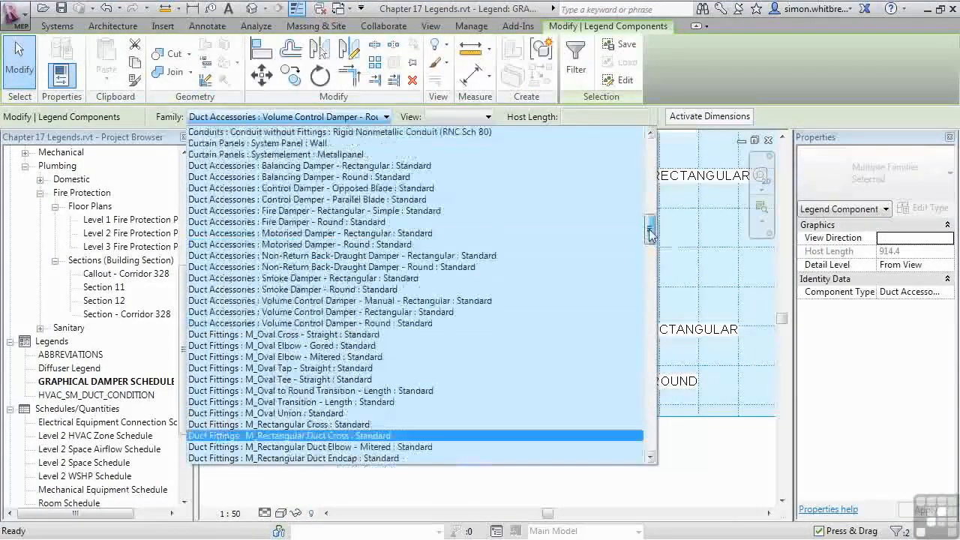
click(295, 180)
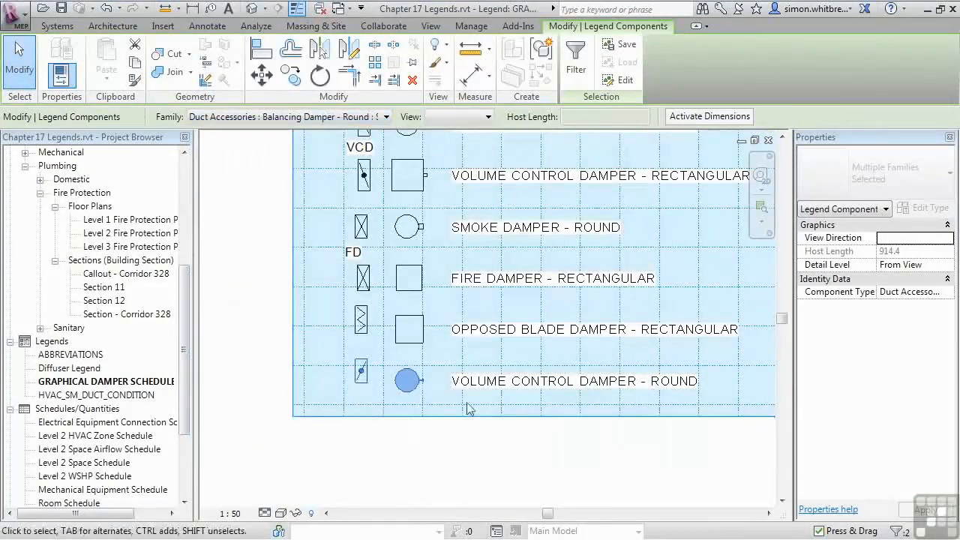
Step: Edit the sixth row's note to read BALANCING DAMPER - ROUND
double_click(566, 382)
drag(565, 383, 424, 377)
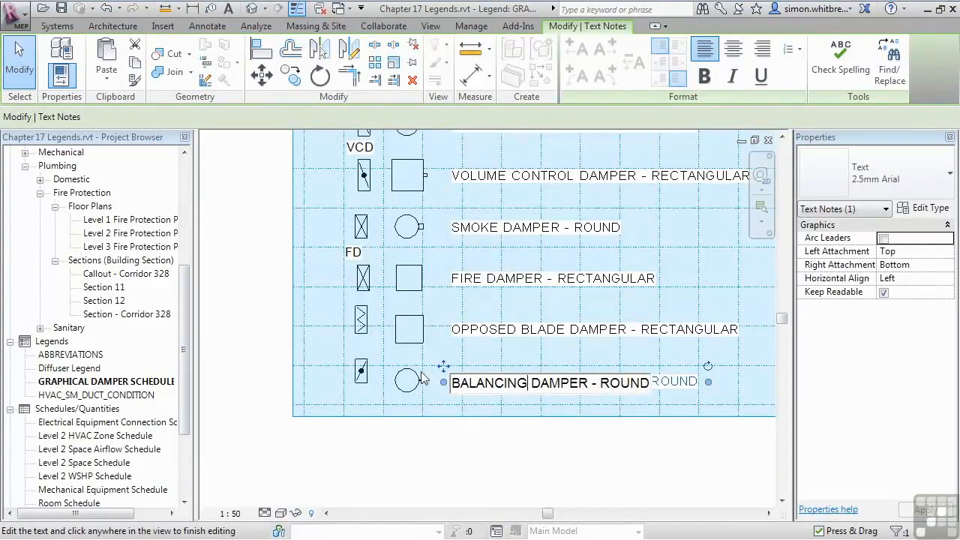
click(532, 478)
Step: Move the opposed blade and balancing dampers' plan symbols down to line up with their elevation symbols and notes
scroll(365, 298, up, 4)
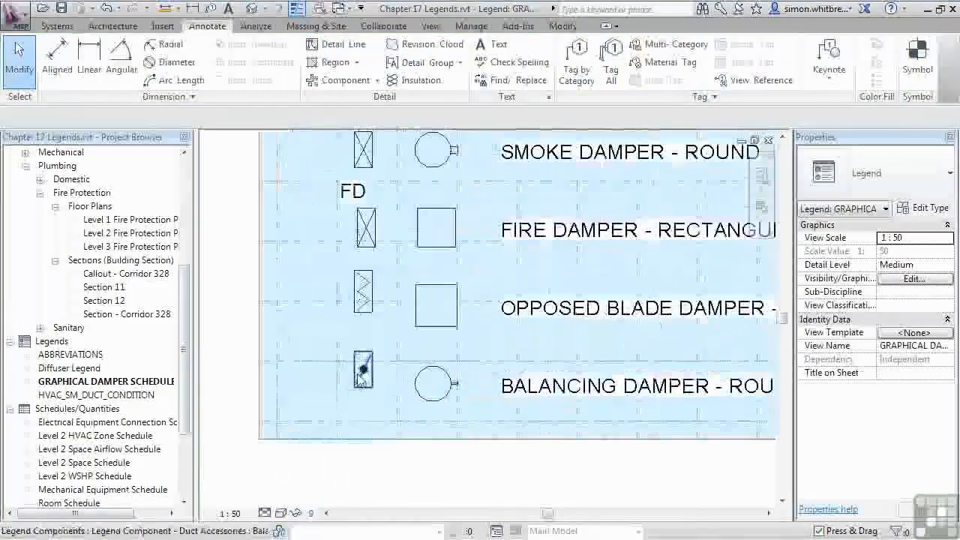
drag(364, 298, 366, 323)
drag(364, 368, 366, 418)
Step: Add the title DAMPER SCHEDULE above the legend rows using the 5mm Arial text type
scroll(392, 488, down, 4)
click(204, 28)
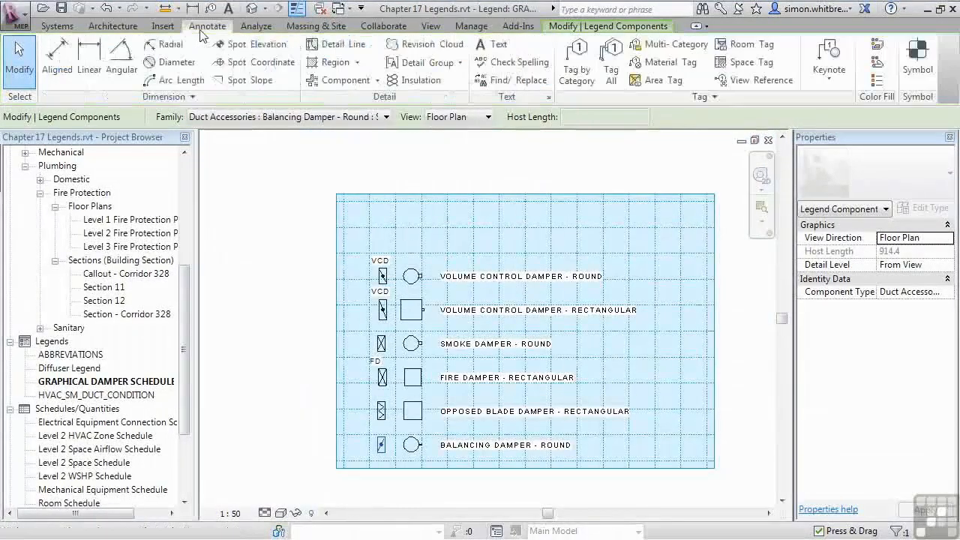
click(494, 47)
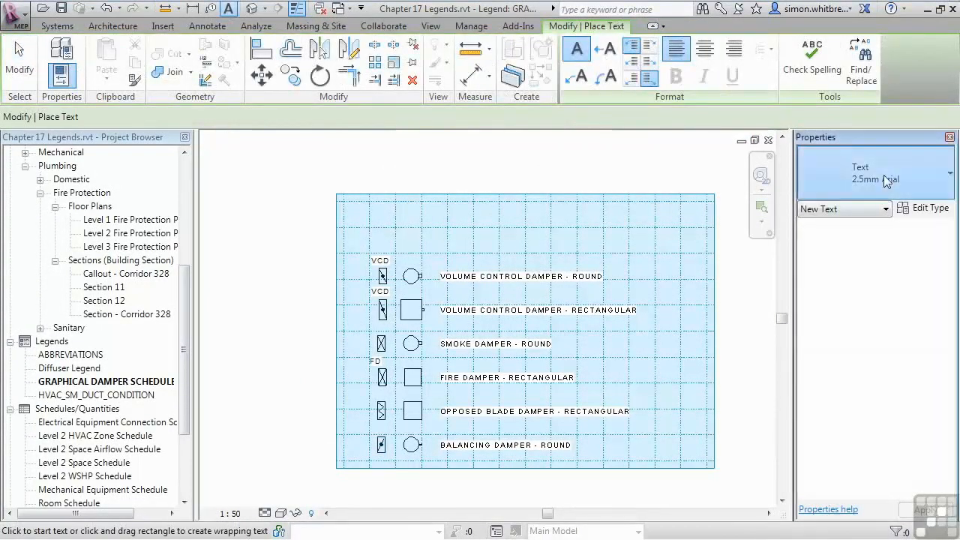
click(874, 175)
click(845, 290)
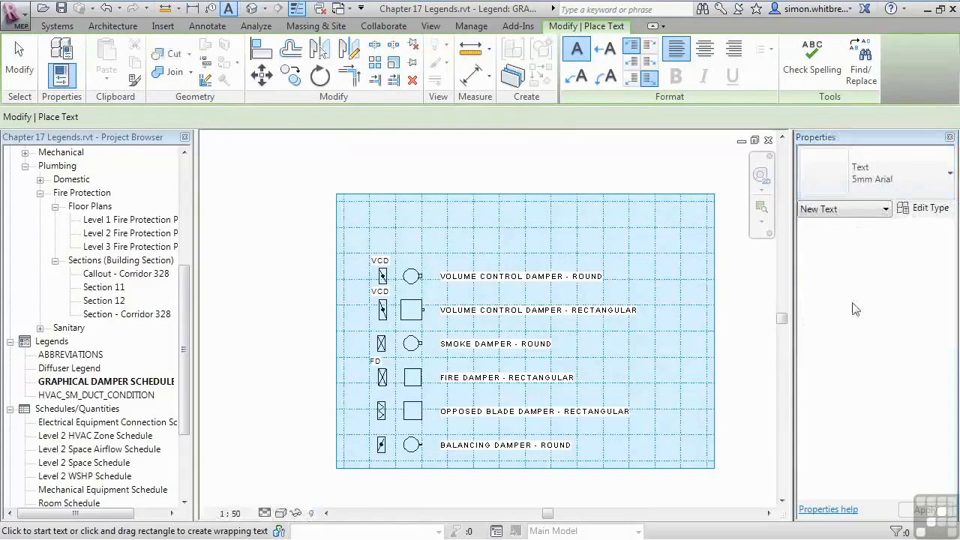
click(377, 233)
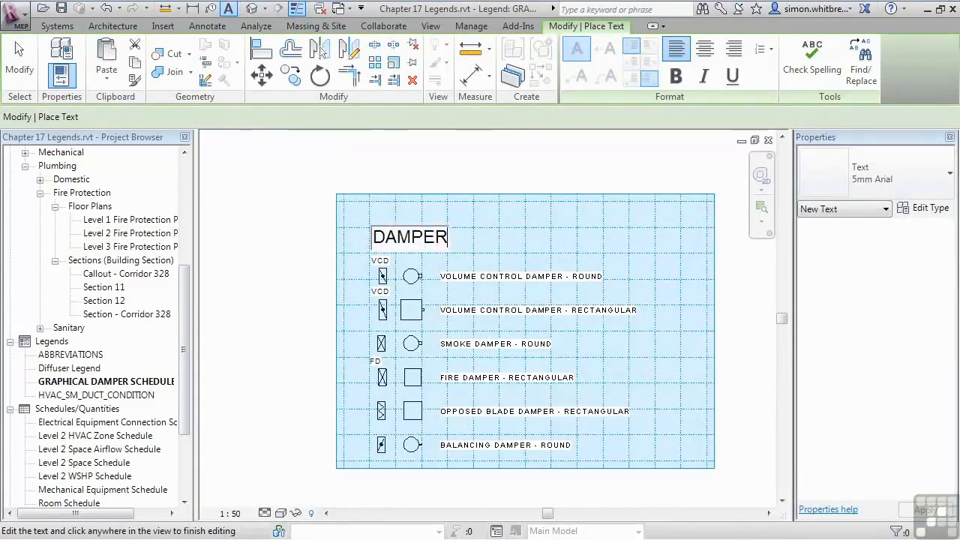
text(DAMPER SCHEDUL)
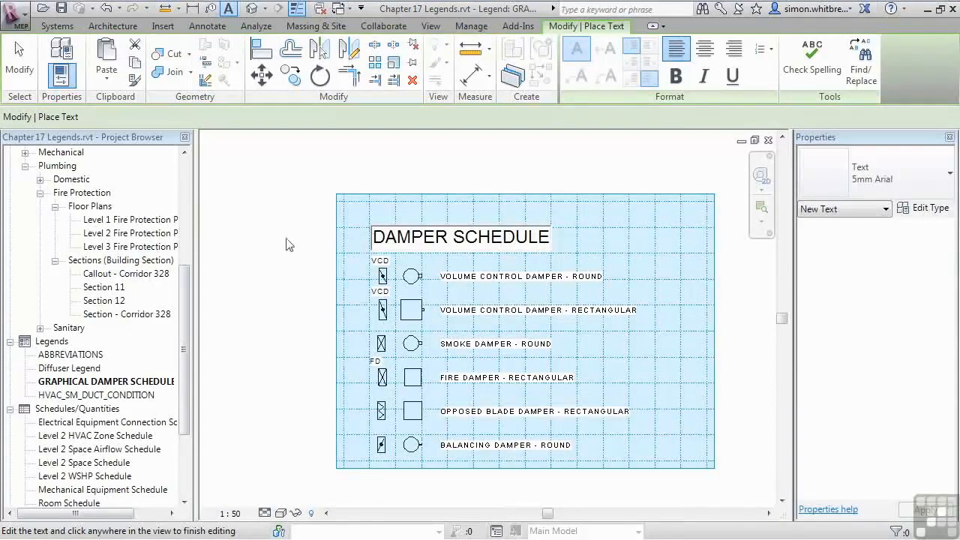
text(E)
click(267, 262)
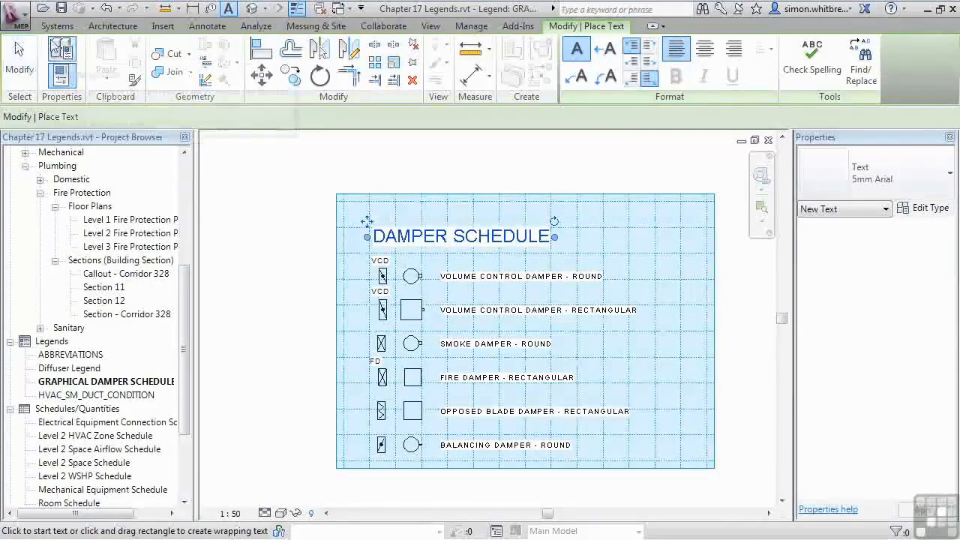
Step: Hide the work plane grid in the legend view and end text placement
click(54, 27)
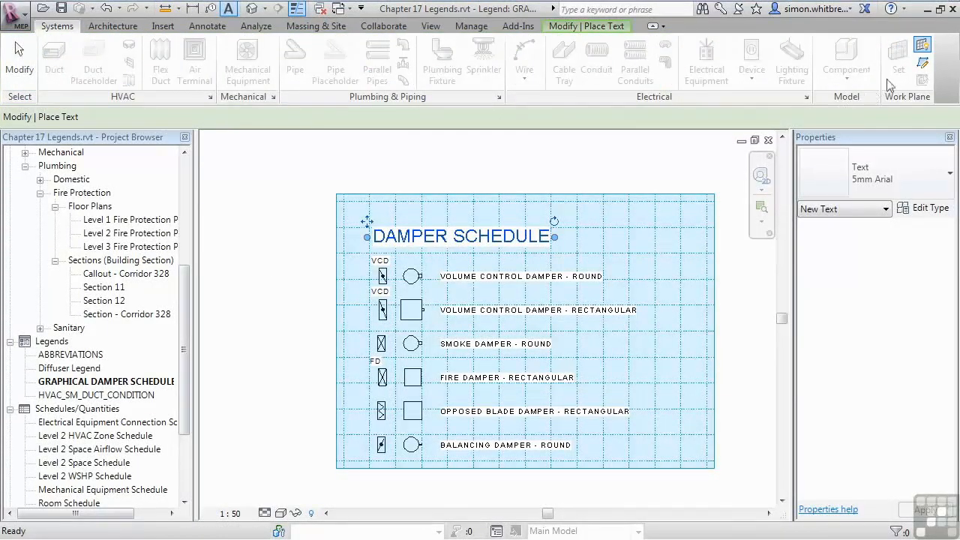
click(921, 46)
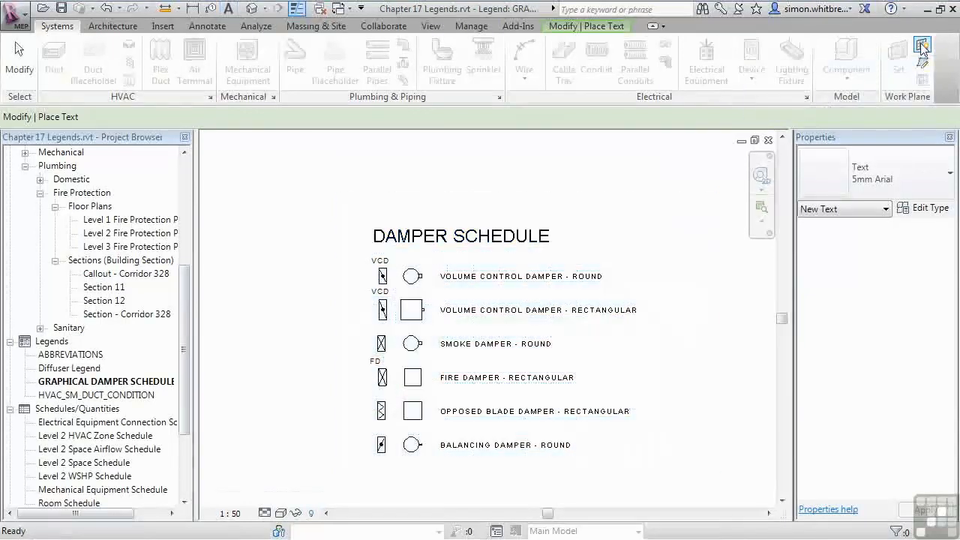
click(20, 55)
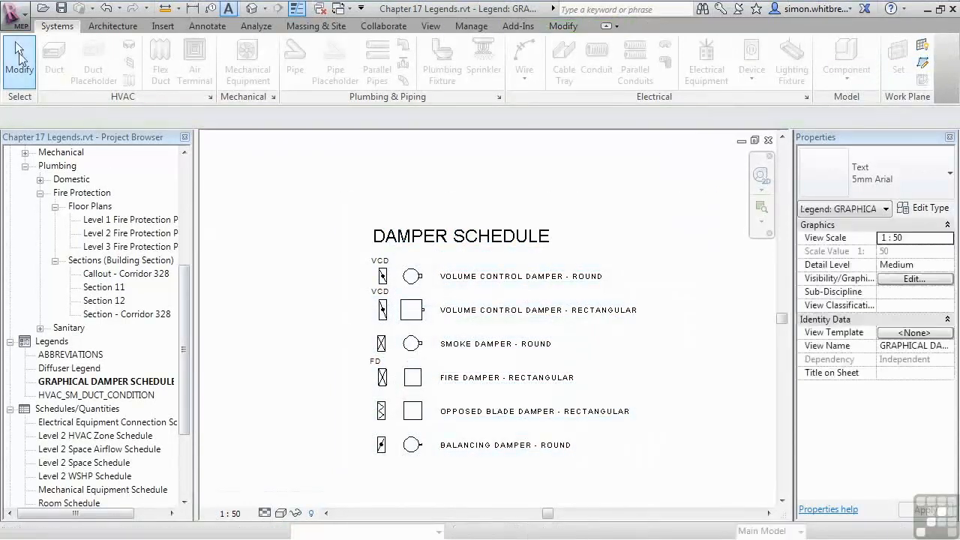
Step: Narrow the text box of the VOLUME CONTROL DAMPER - RECTANGULAR note so it wraps onto two lines
click(489, 320)
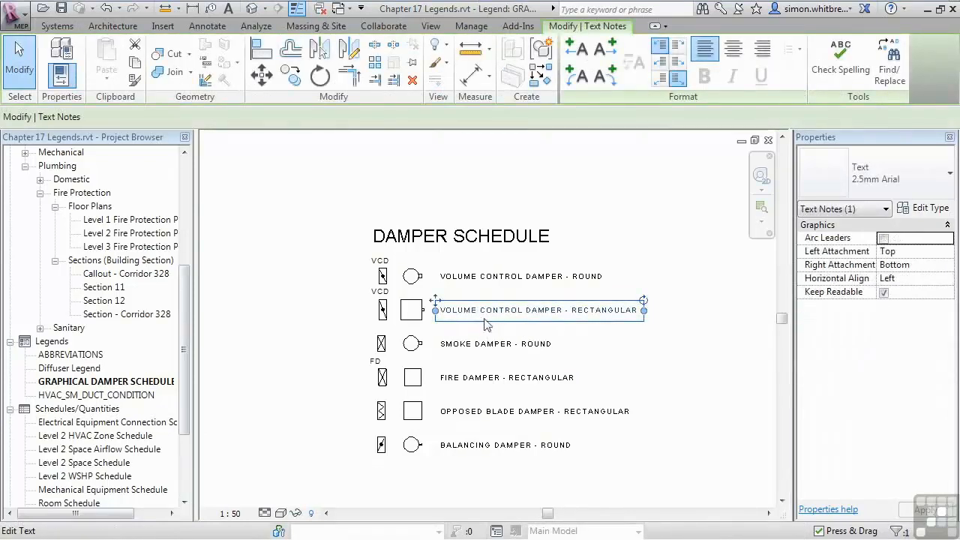
drag(645, 313, 616, 315)
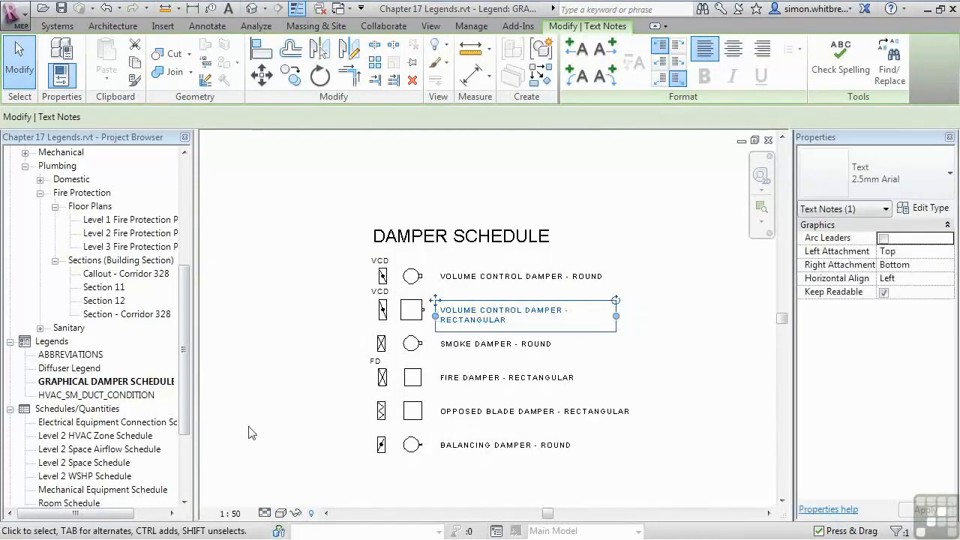